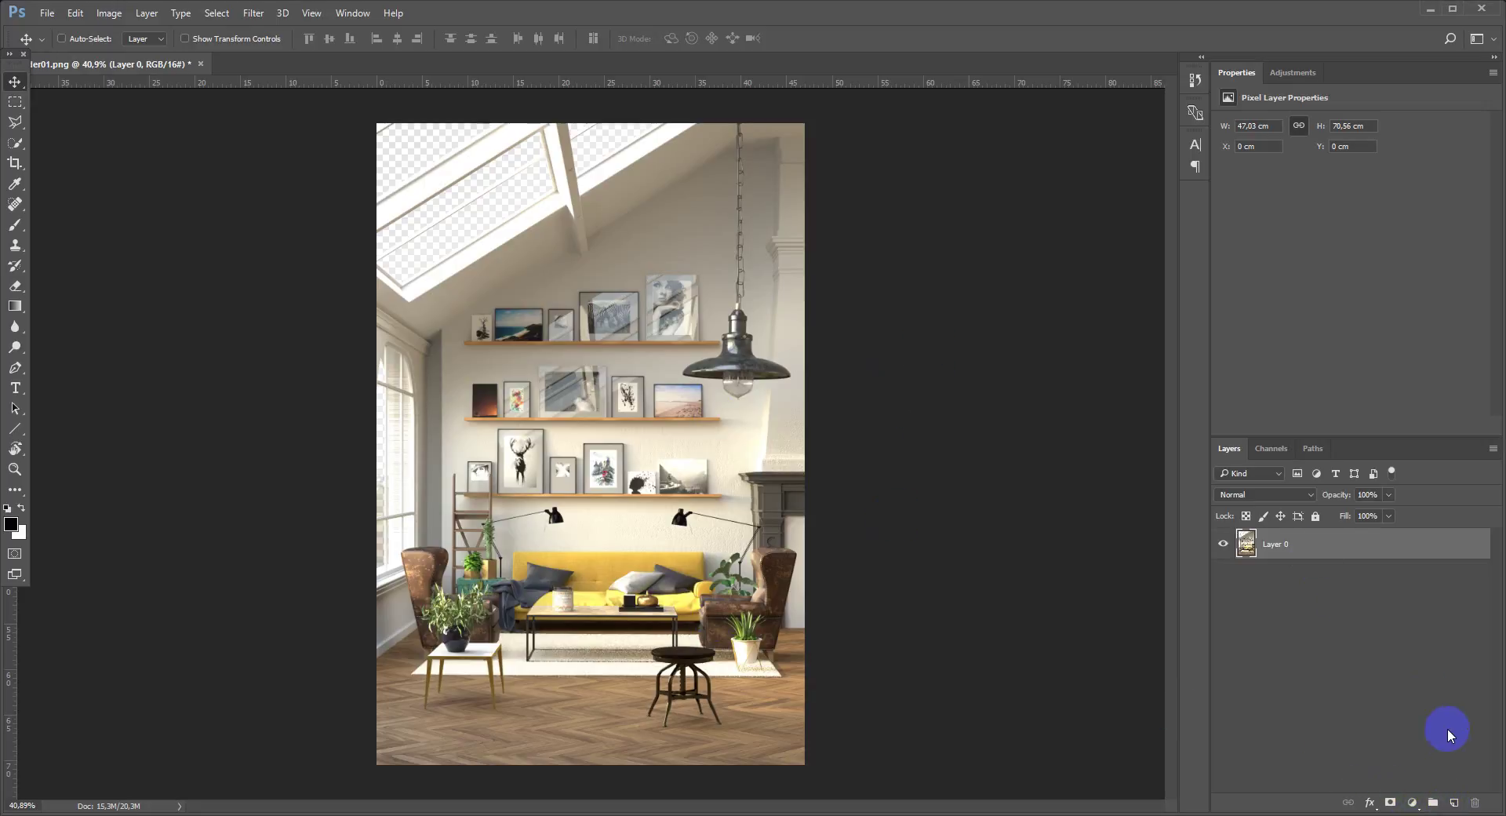
Add a new Layer 1 beneath the room render and fill it white with the Paint Bucket.
{"action": "left_click", "coordinate": [1452, 803]}
{"action": "left_click_drag", "start_coordinate": [1321, 556], "coordinate": [1321, 620]}
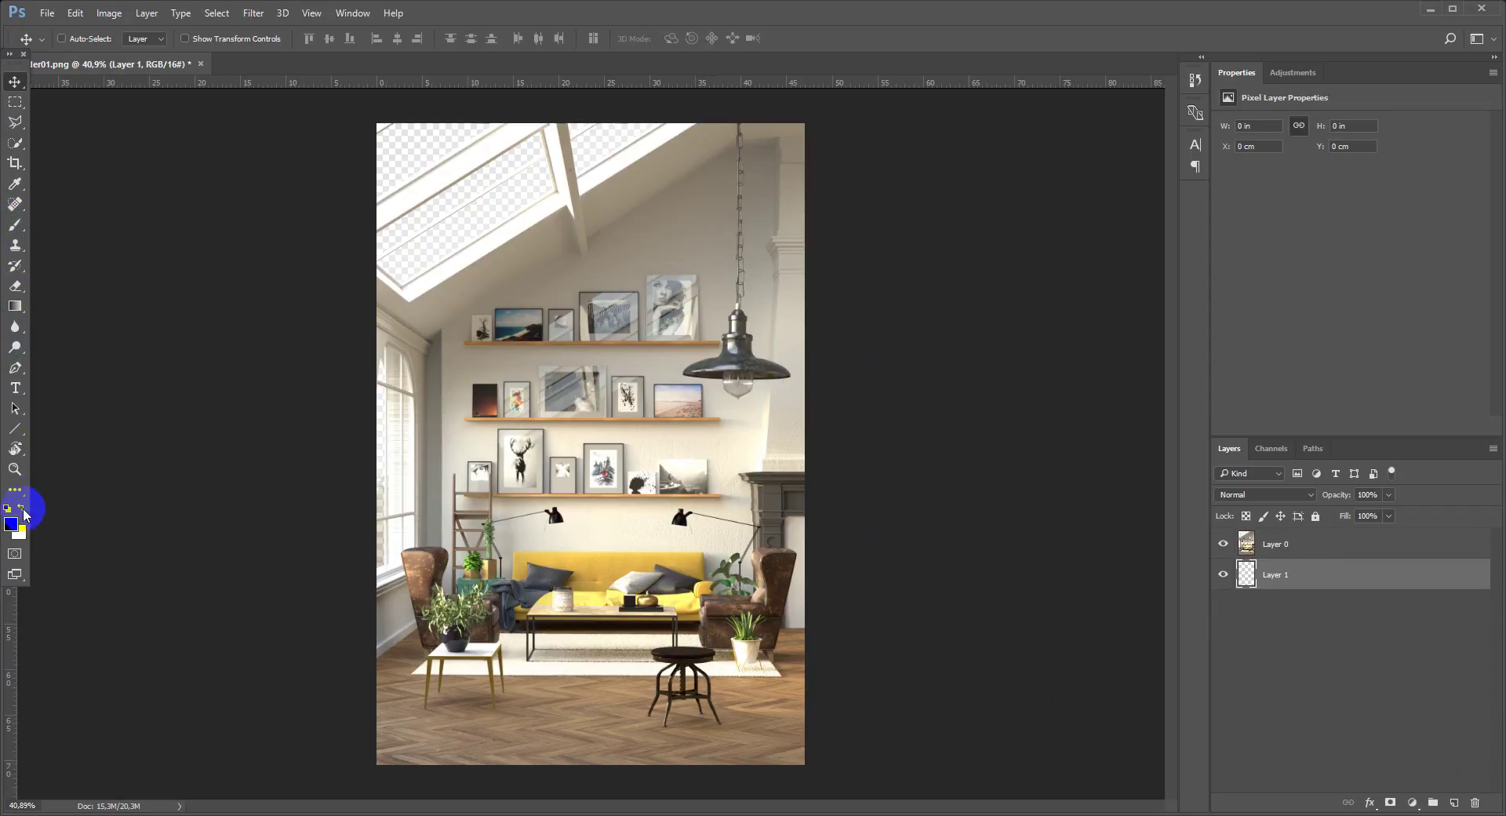
{"action": "left_click", "coordinate": [19, 305]}
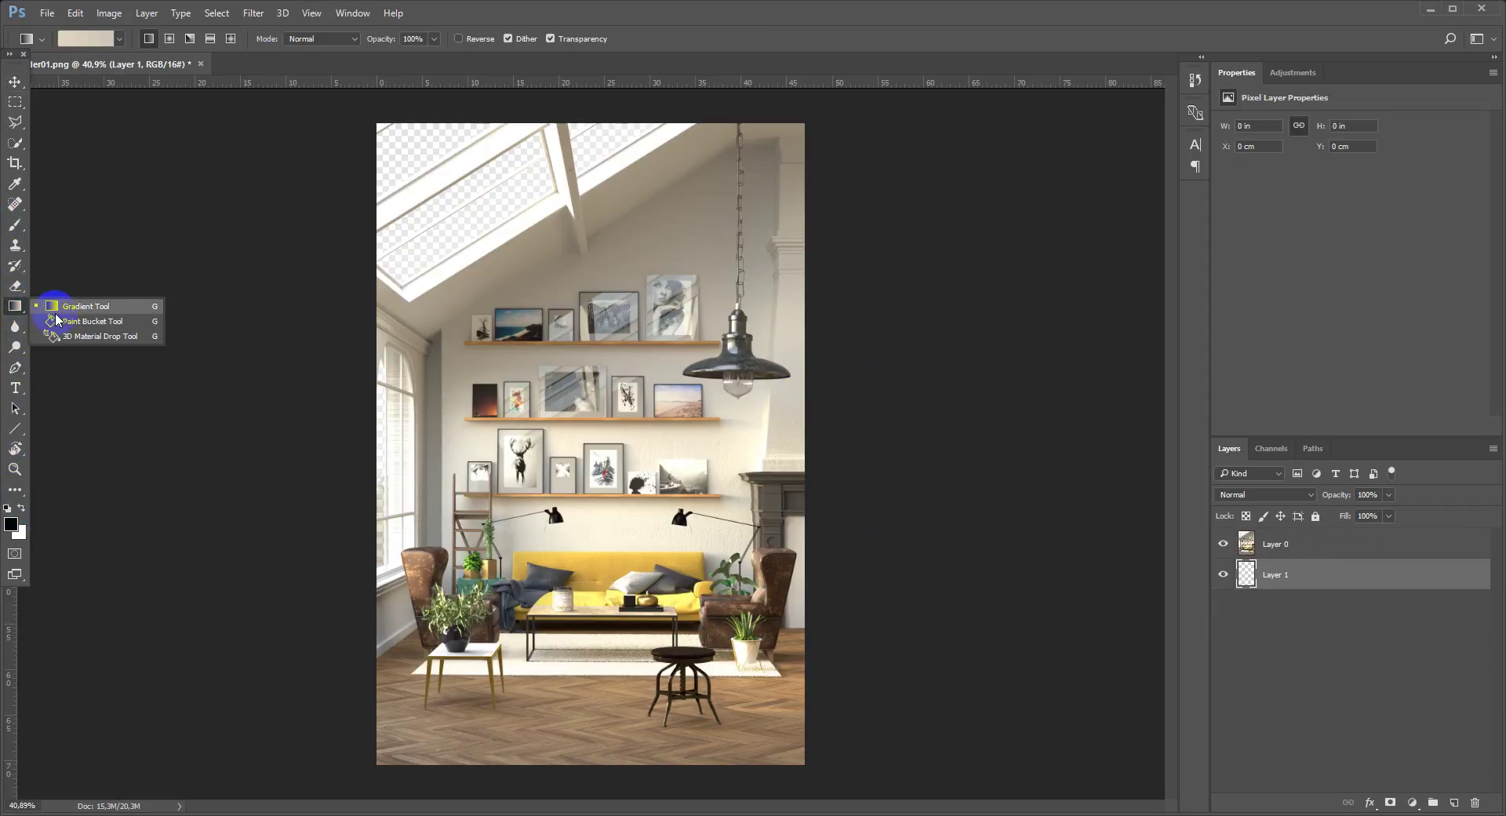
{"action": "left_click", "coordinate": [57, 320]}
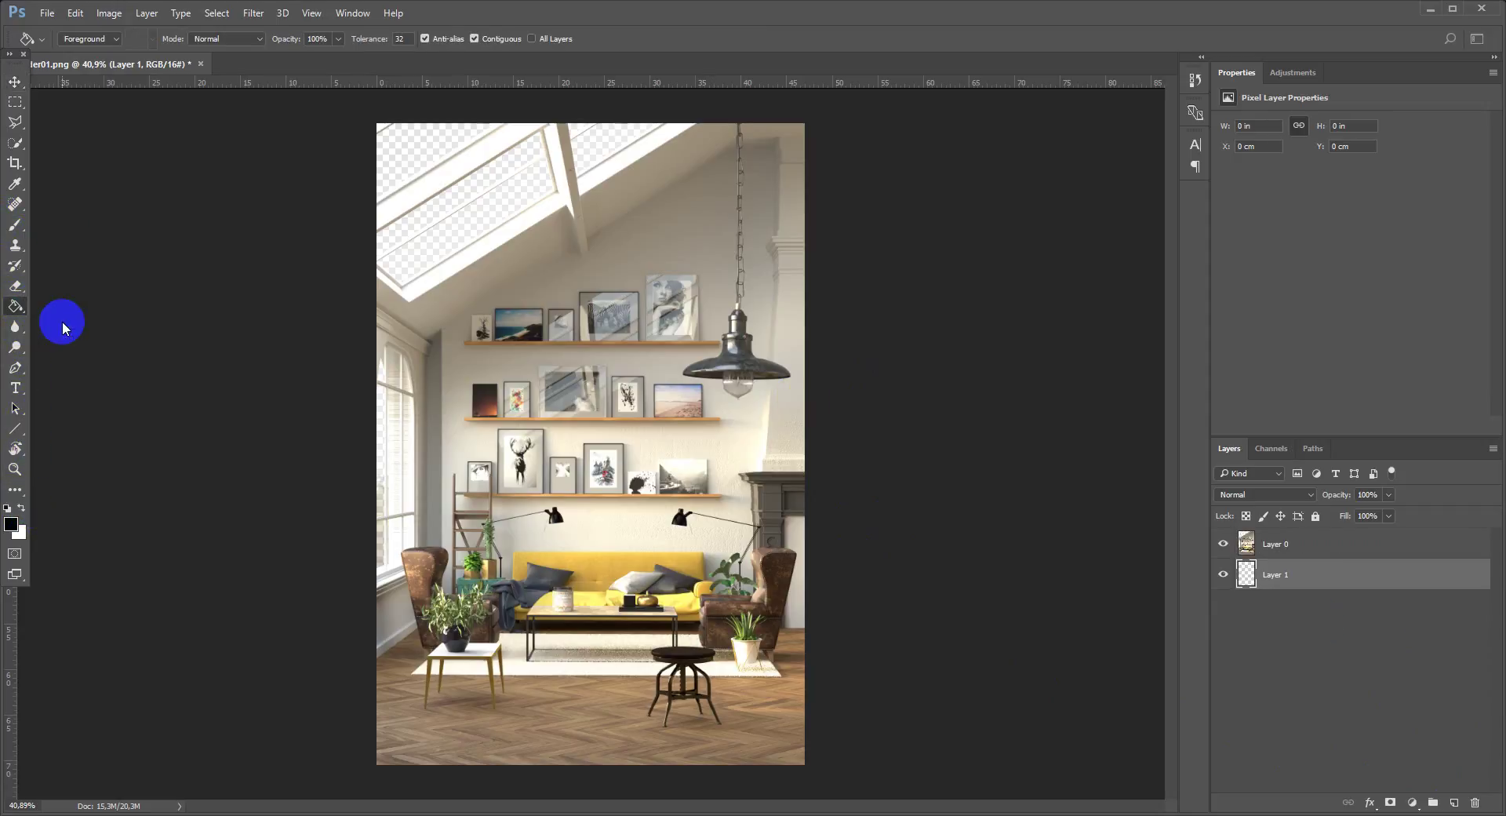
{"action": "left_click", "coordinate": [467, 225]}
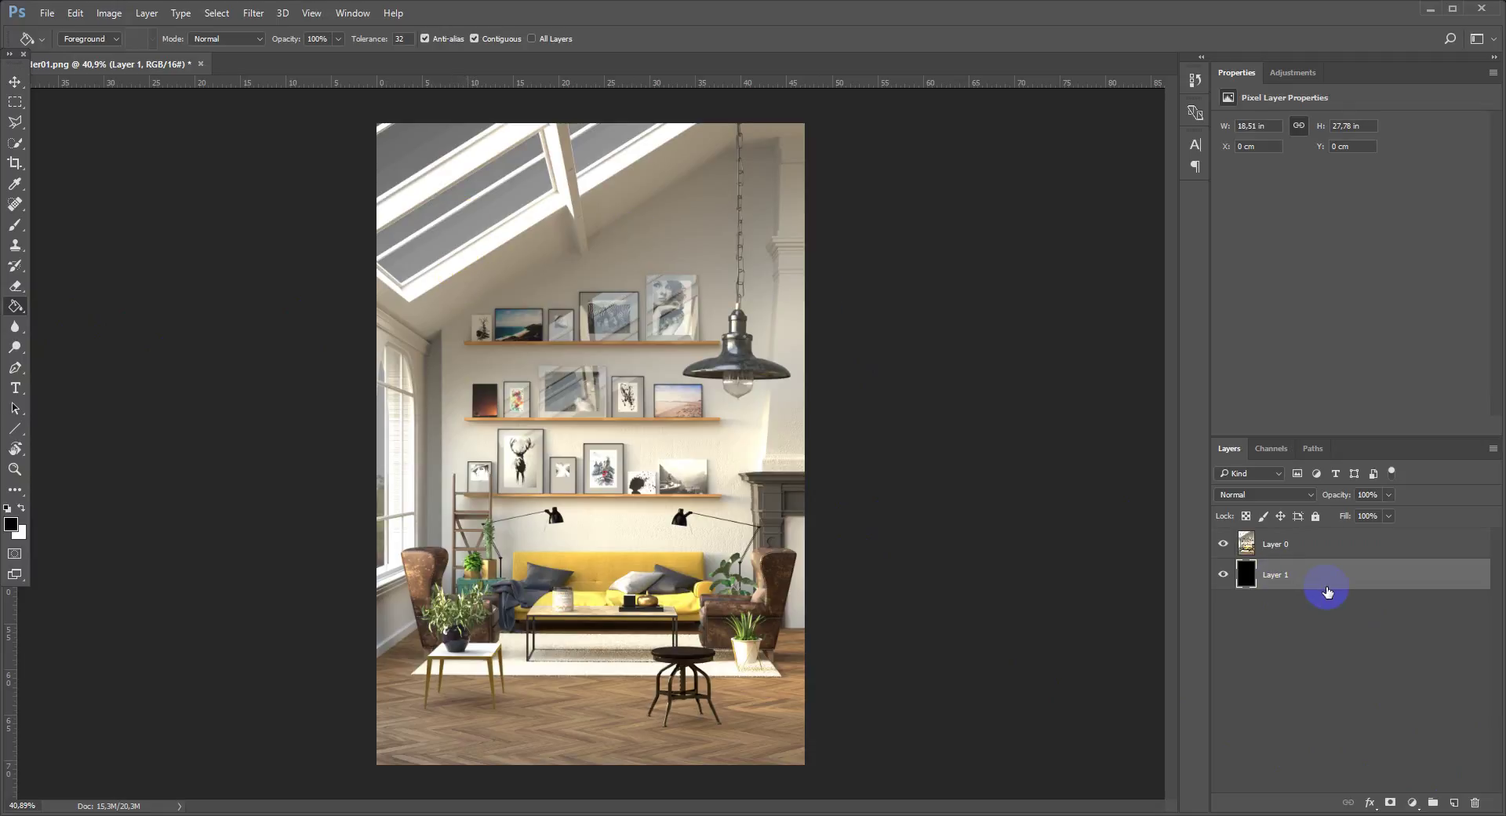
{"action": "key", "text": "x"}
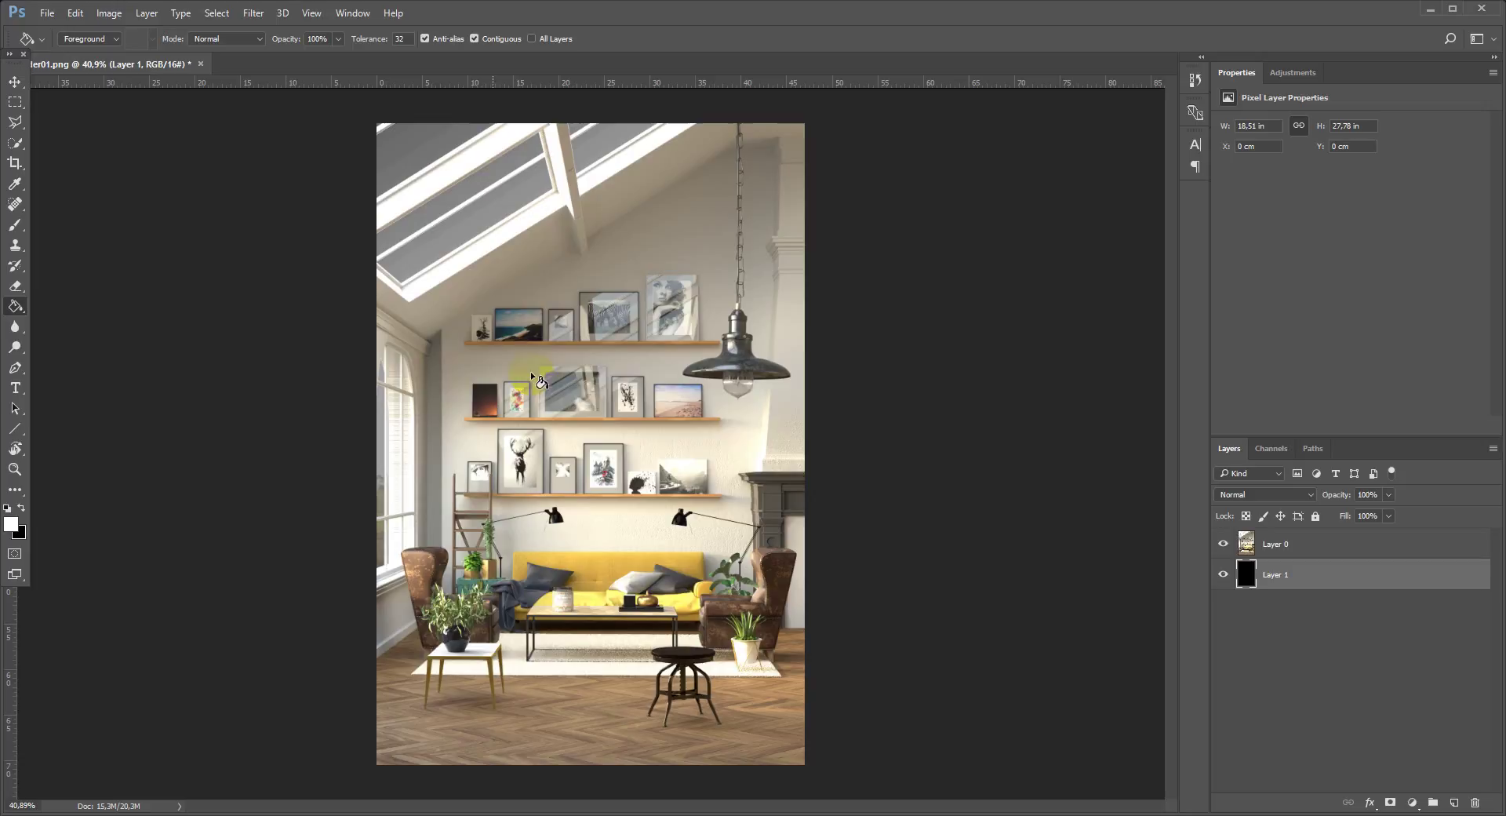
{"action": "left_click", "coordinate": [476, 244]}
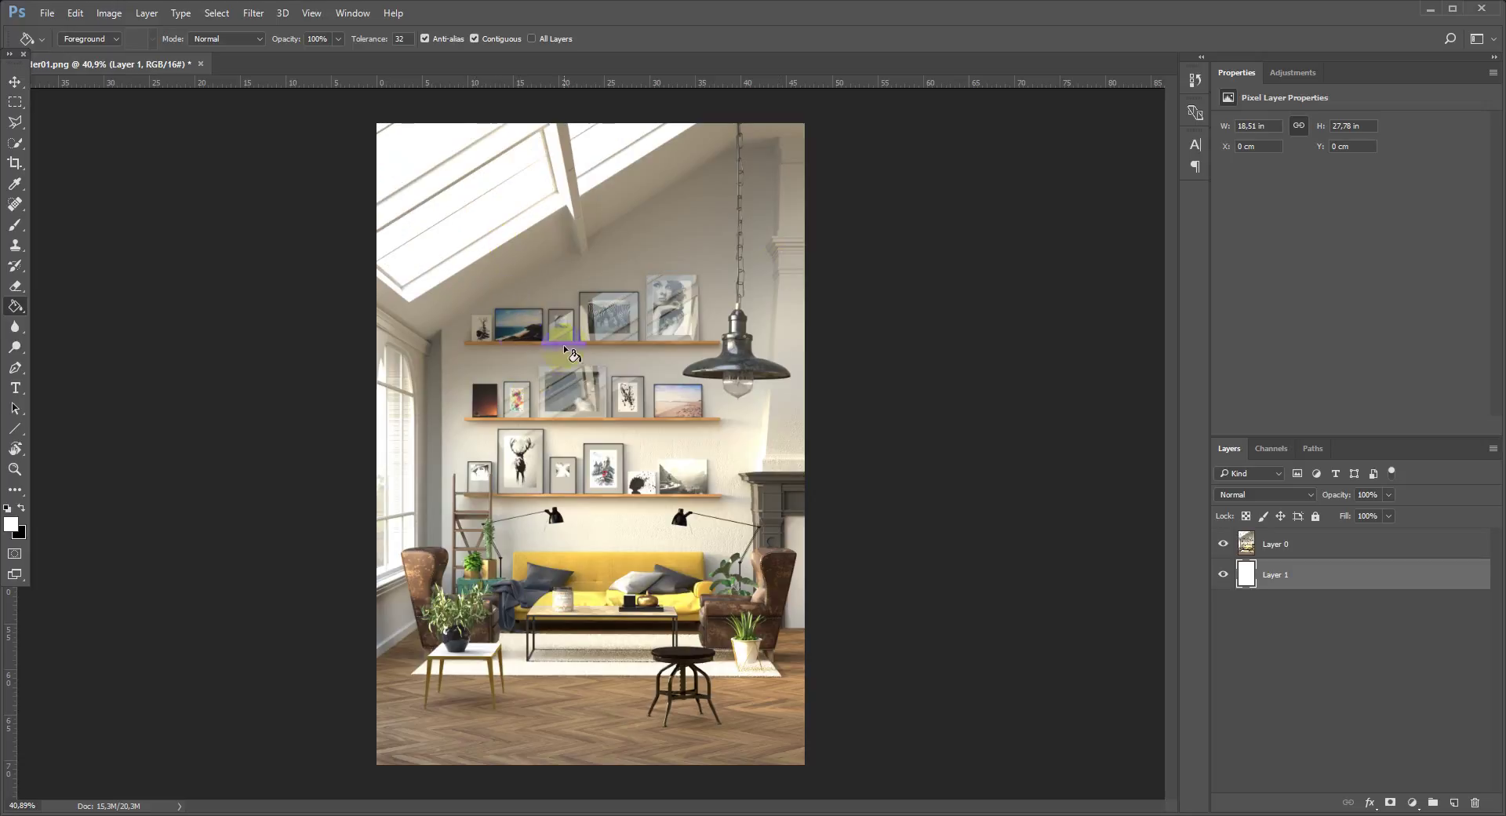
{"action": "left_click", "coordinate": [554, 234]}
Place Render01_alpha.png from the AnnProject Render folder between Layer 0 and Layer 1.
{"action": "left_click", "coordinate": [102, 765]}
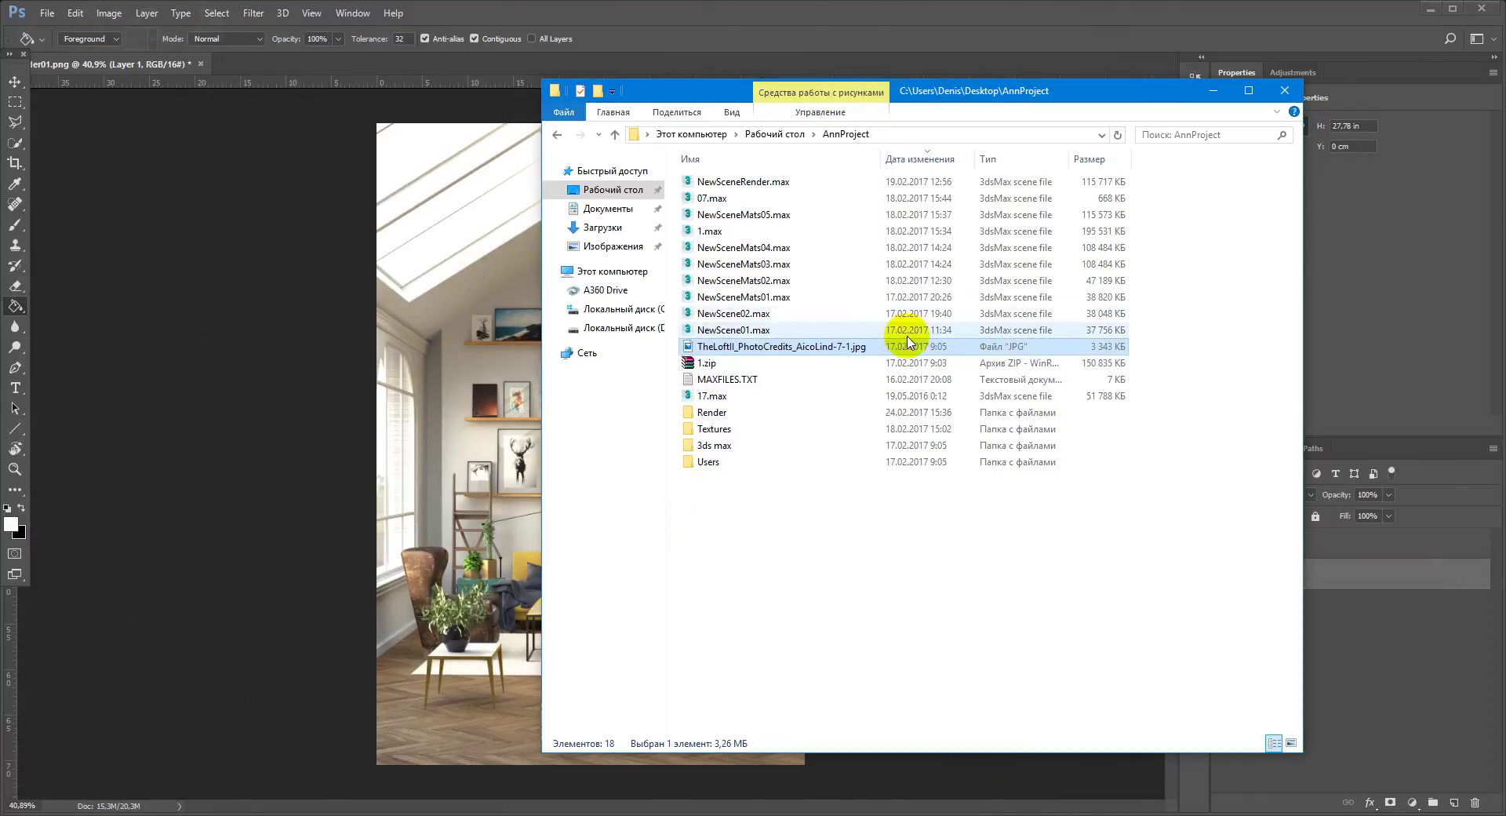
{"action": "double_click", "coordinate": [756, 413]}
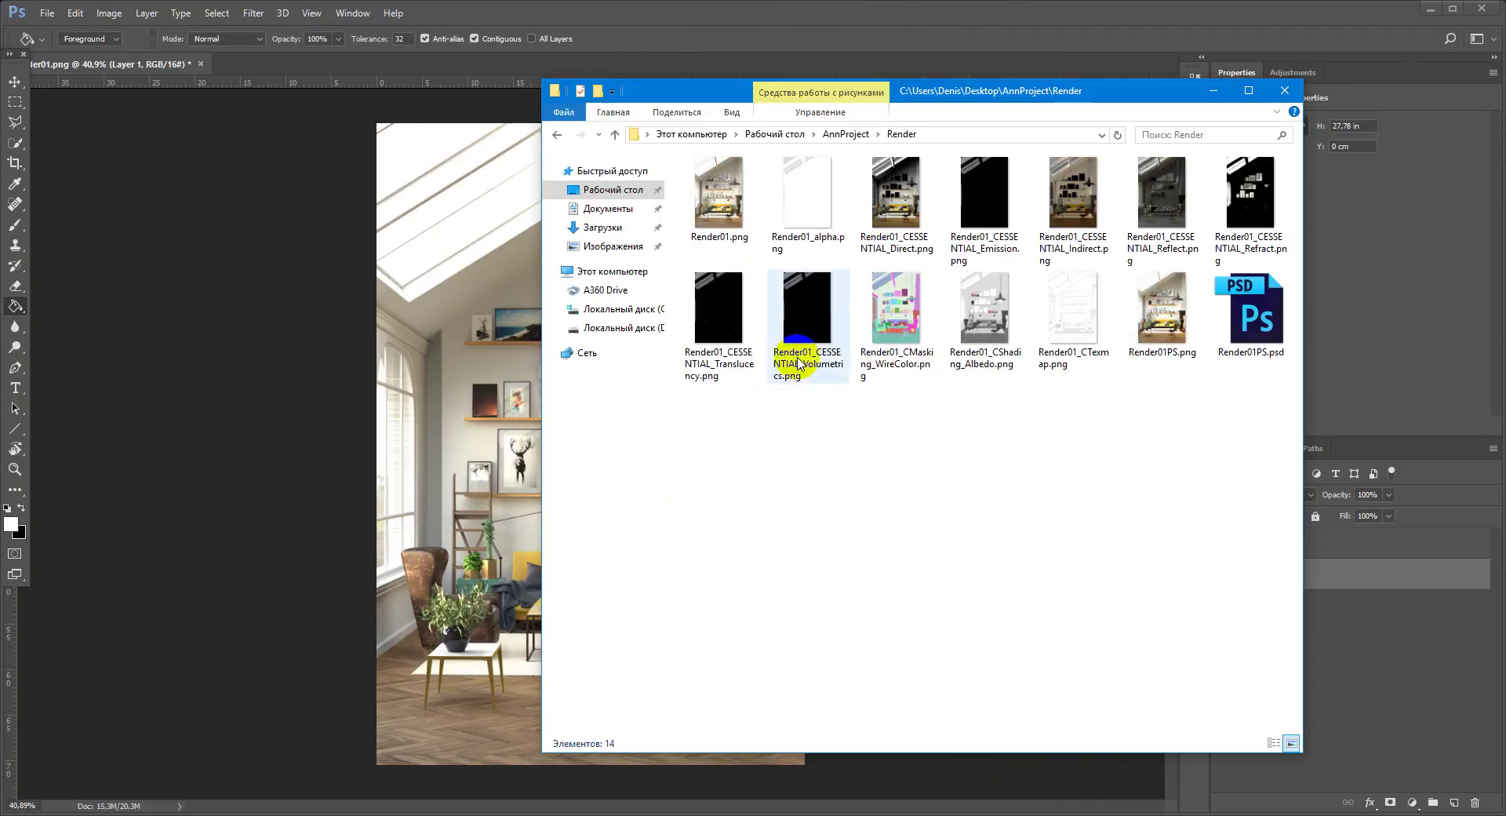
{"action": "left_click", "coordinate": [804, 192]}
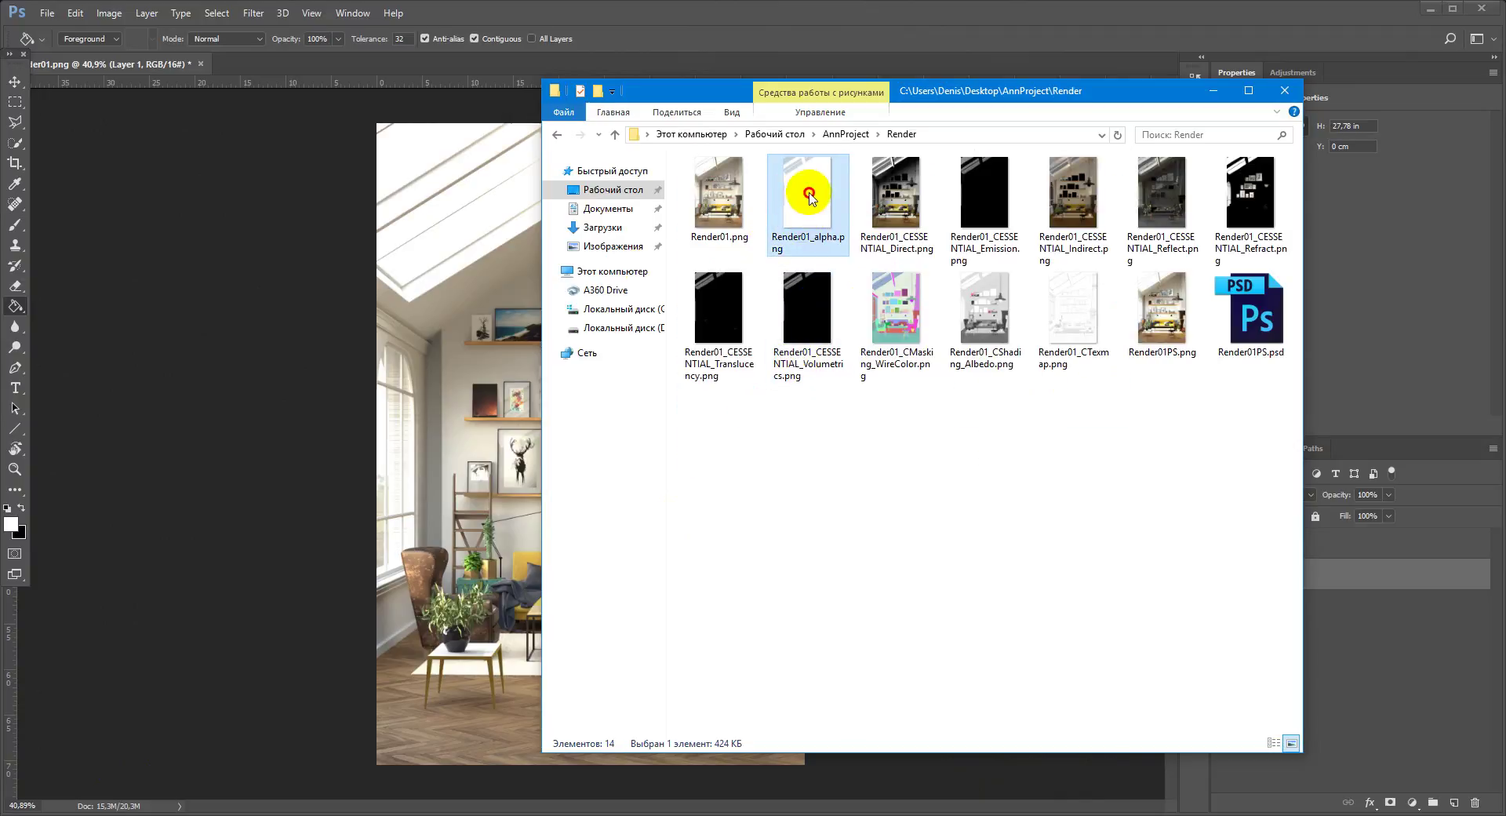
{"action": "left_click", "coordinate": [404, 441]}
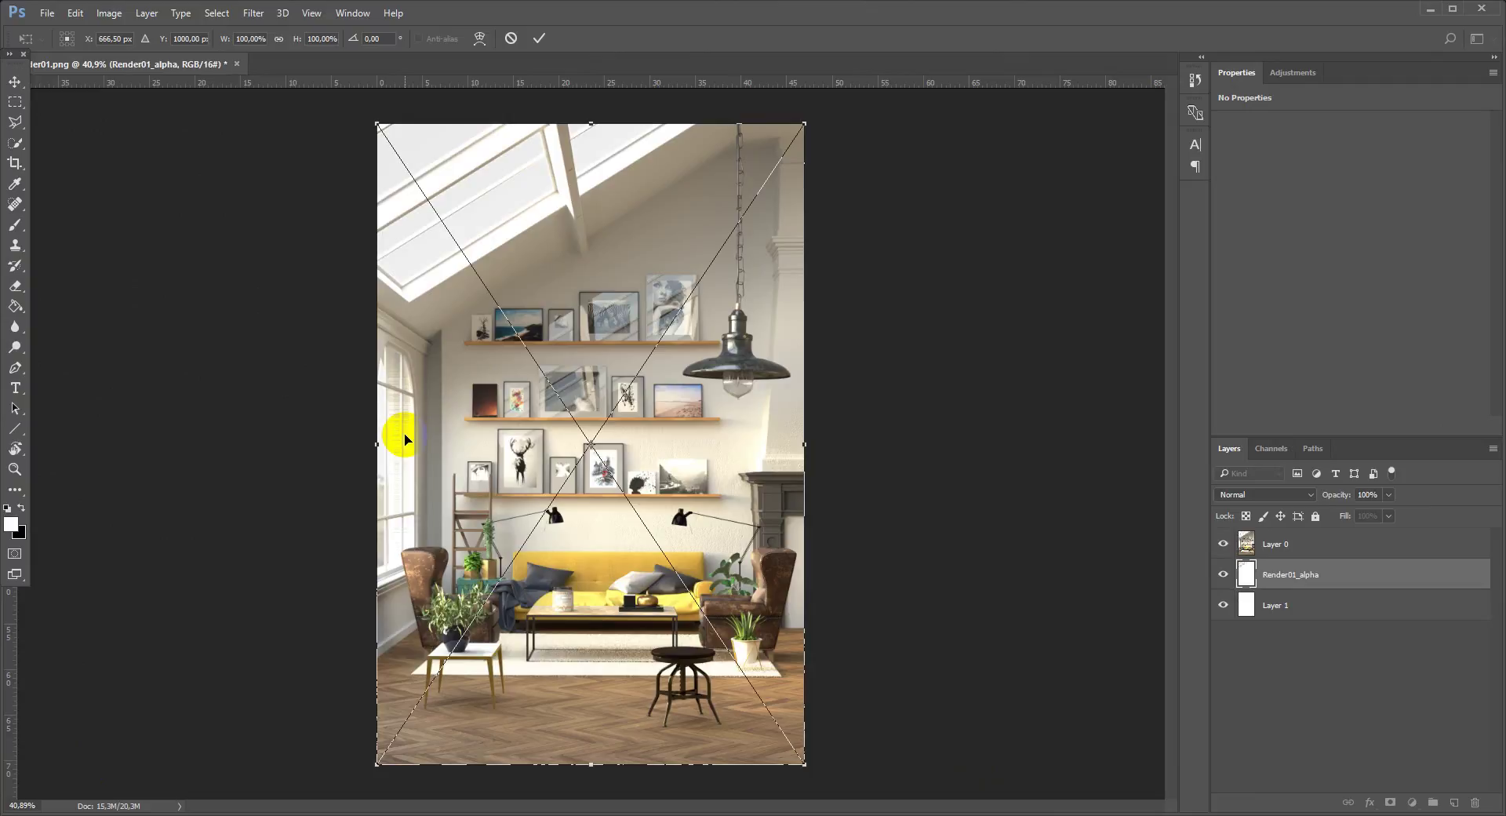
{"action": "key", "text": "g"}
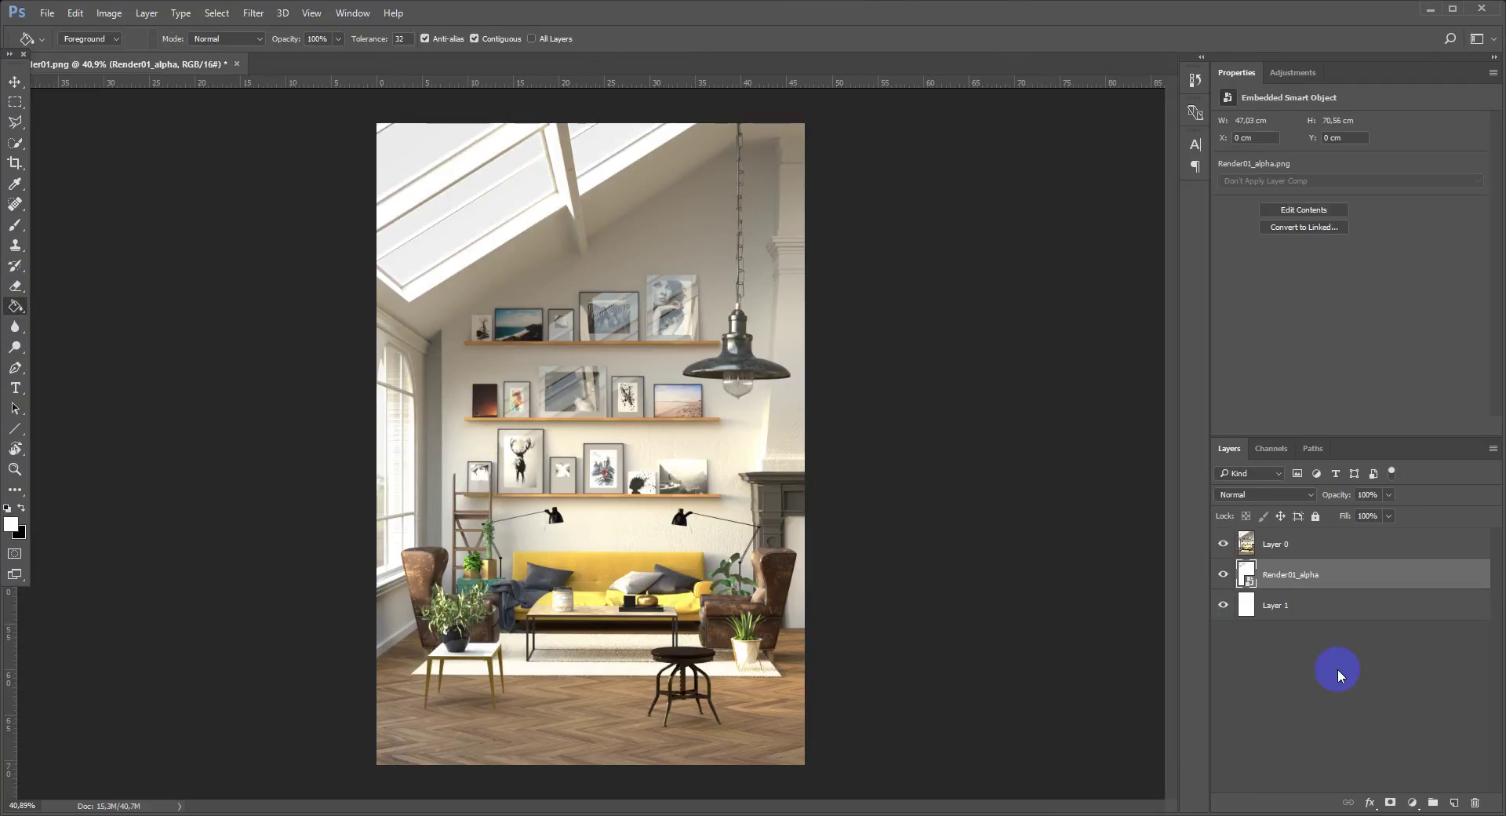
Hide the room render layer to reveal the alpha pass and inspect its skylight area.
{"action": "left_click", "coordinate": [1245, 575], "text": "ctrl"}
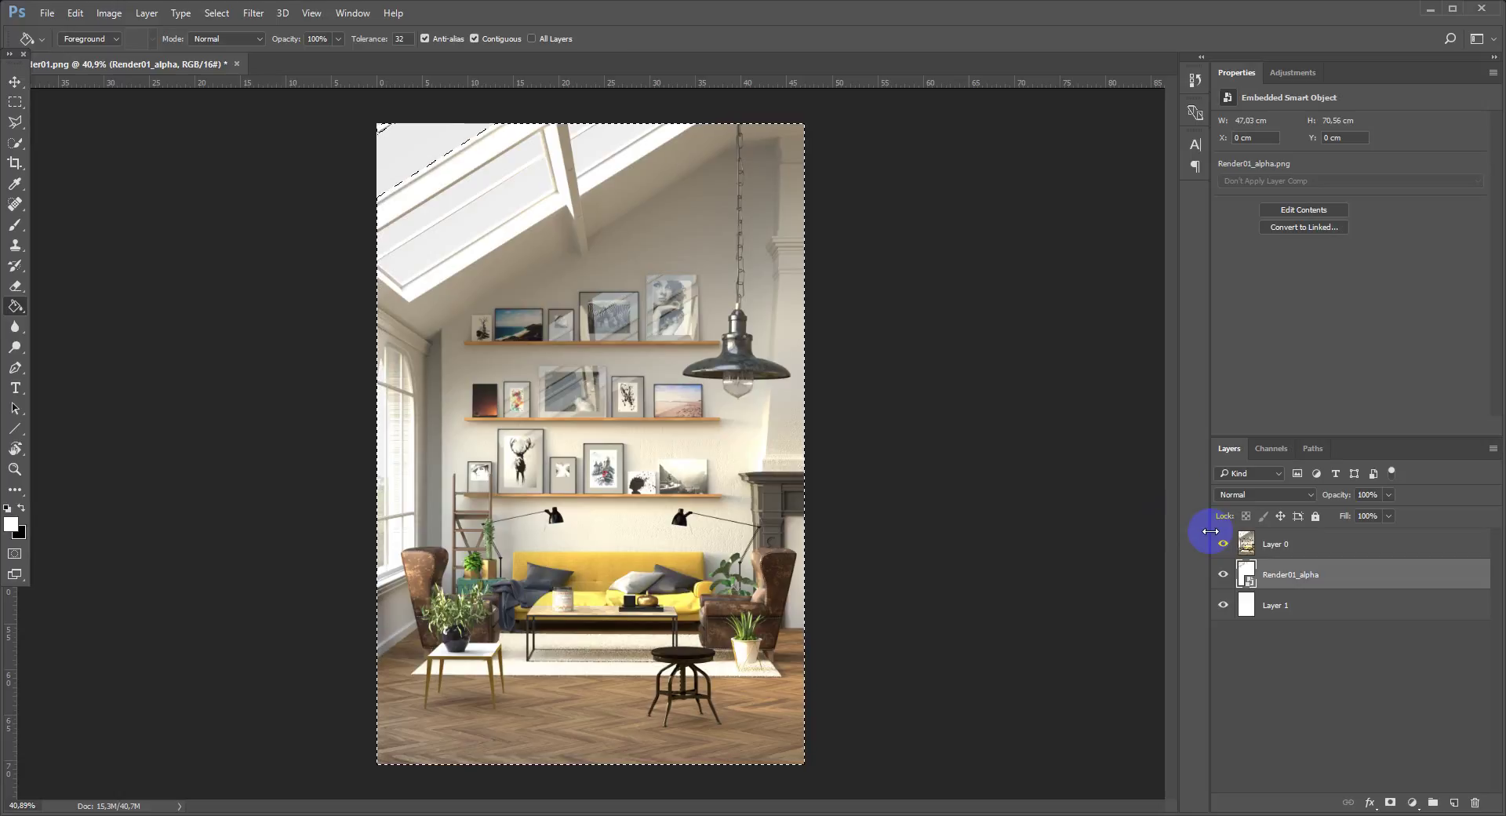
{"action": "key", "text": "ctrl+d"}
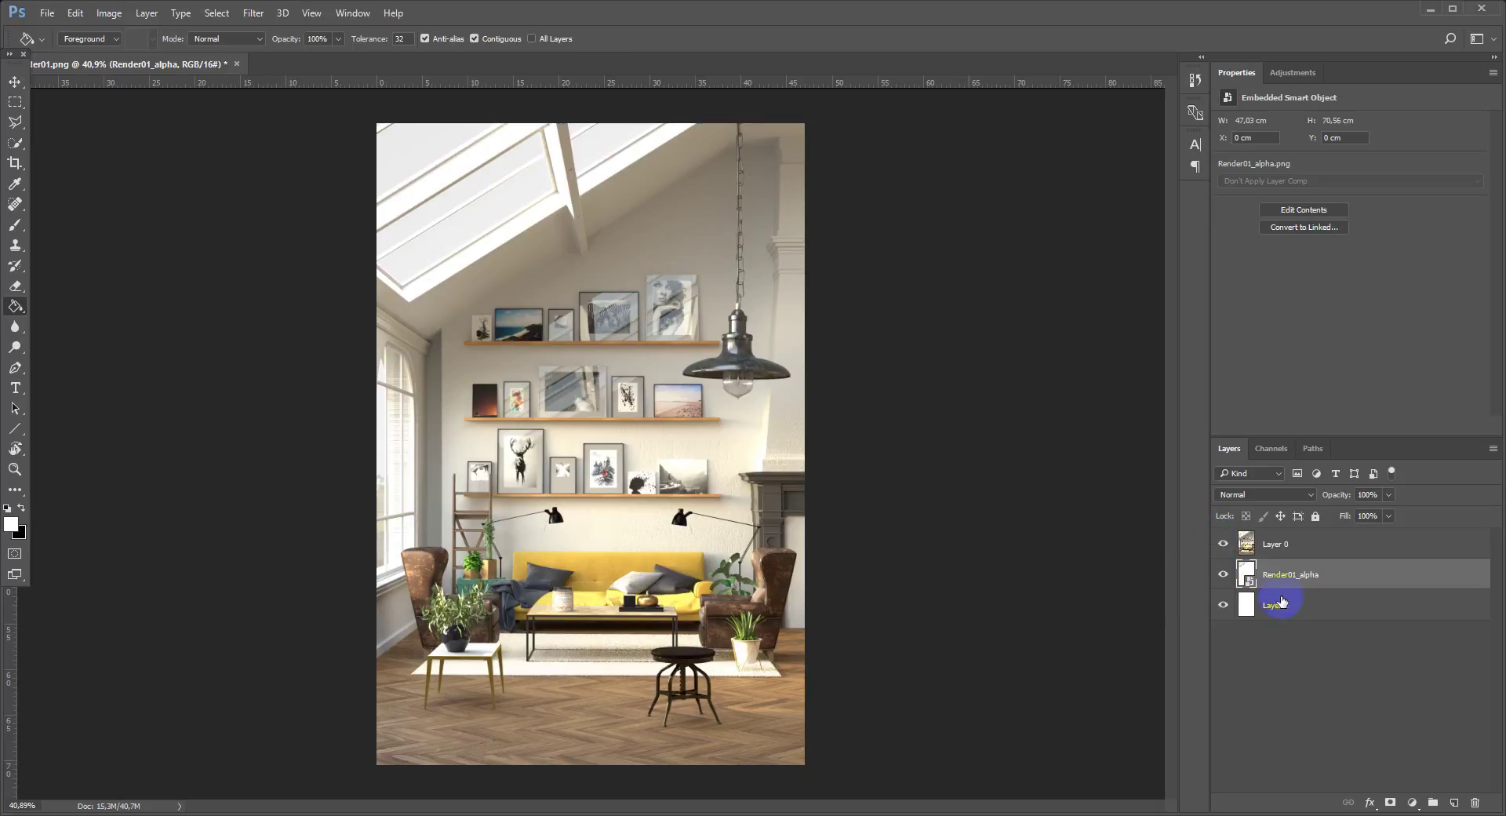
{"action": "left_click", "coordinate": [442, 626]}
{"action": "left_click", "coordinate": [1223, 560]}
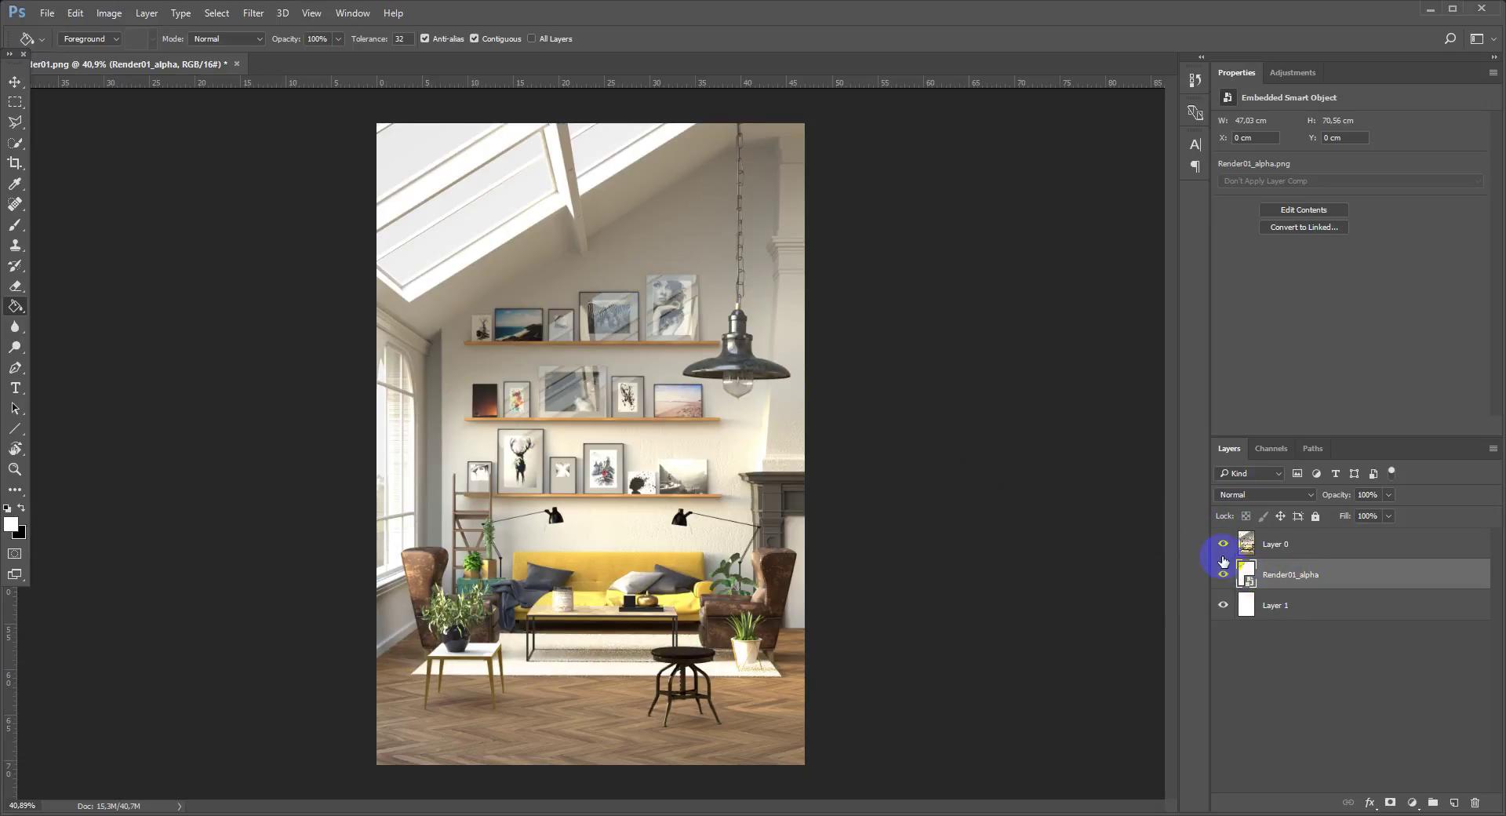
{"action": "left_click", "coordinate": [1223, 544]}
{"action": "left_click", "coordinate": [1223, 544]}
{"action": "left_click", "coordinate": [1324, 584]}
{"action": "left_click", "coordinate": [1255, 586]}
{"action": "left_click", "coordinate": [402, 251], "text": "alt"}
{"action": "left_click", "coordinate": [412, 308], "text": "ctrl"}
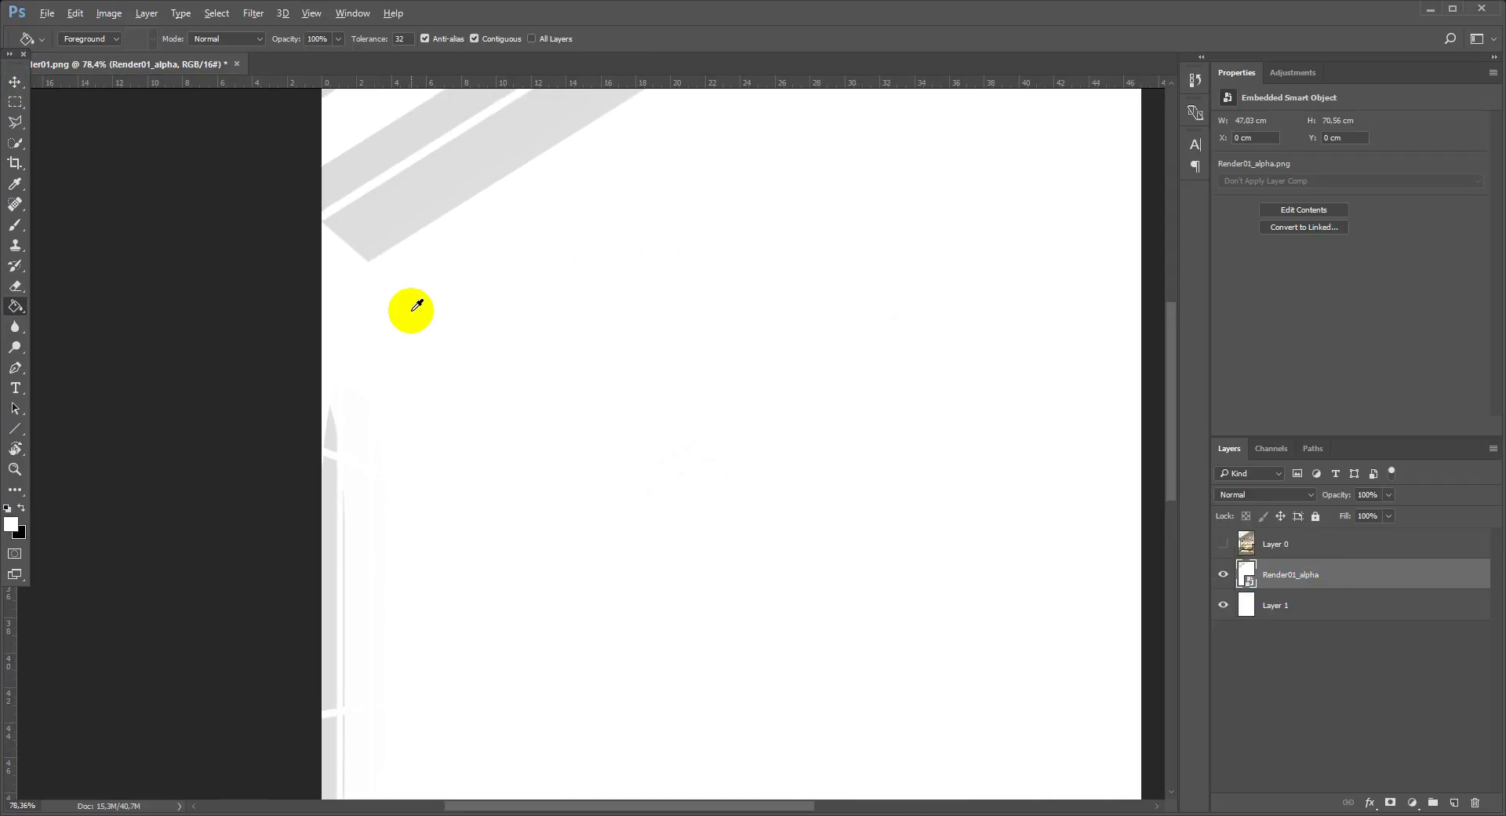
{"action": "left_click", "coordinate": [411, 308], "text": "alt"}
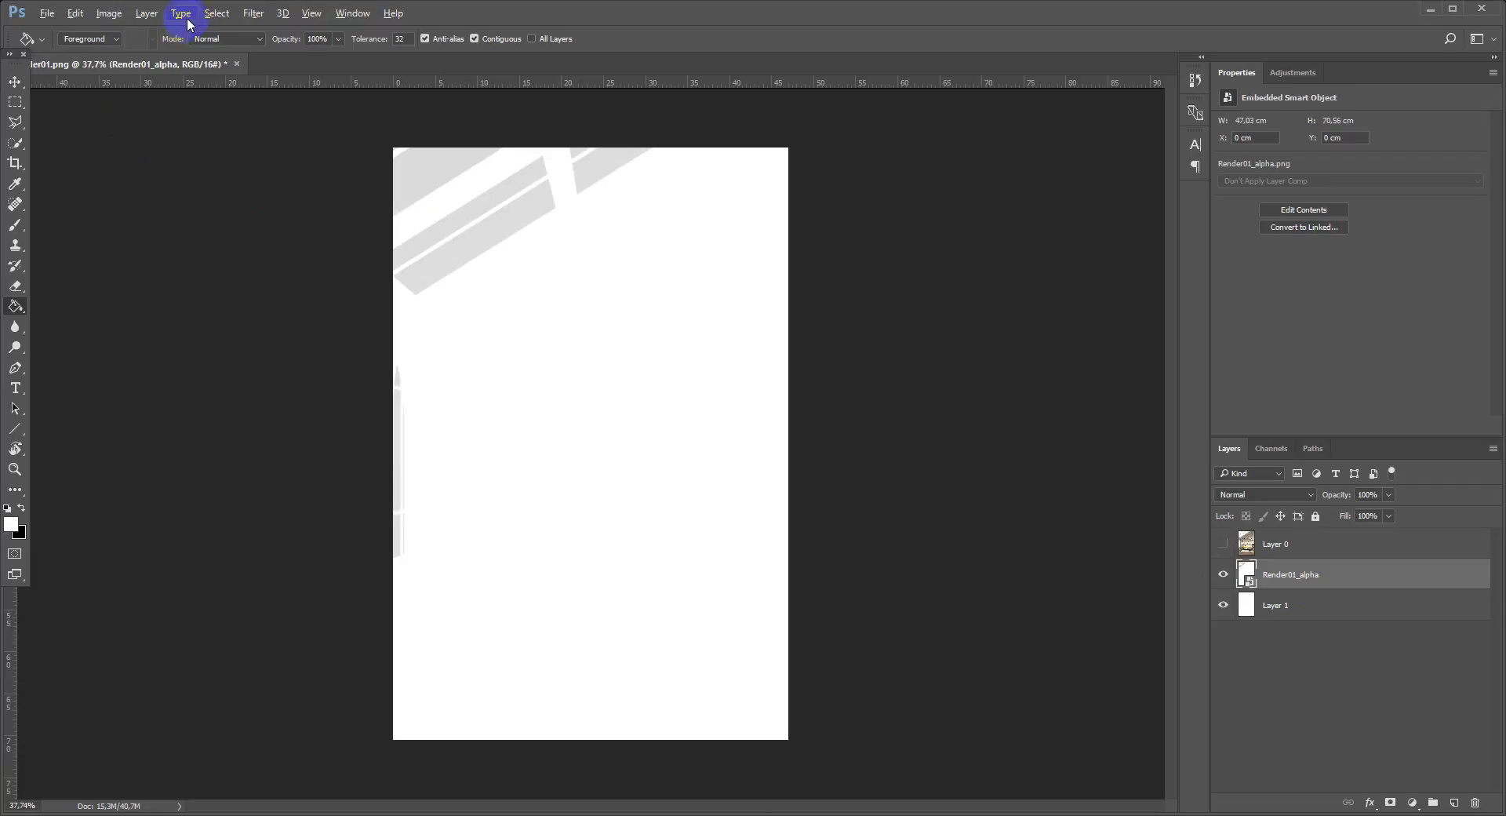
{"action": "left_click", "coordinate": [216, 13]}
Select the grey skylight panes with Color Range at fuzziness 32.
{"action": "left_click", "coordinate": [296, 163]}
{"action": "left_click", "coordinate": [902, 341]}
{"action": "left_click_drag", "start_coordinate": [985, 266], "coordinate": [934, 270]}
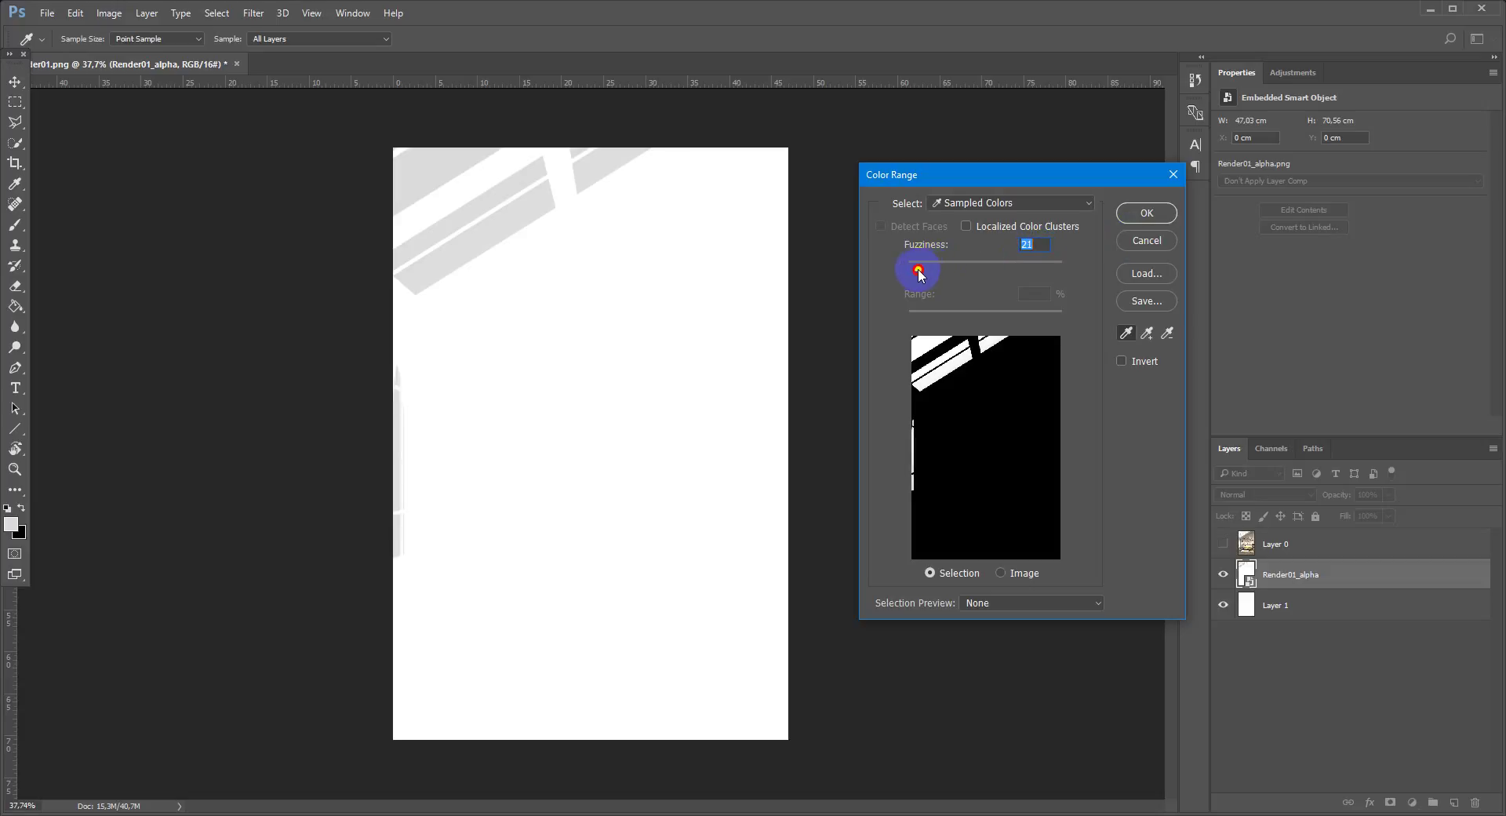
{"action": "left_click_drag", "start_coordinate": [919, 271], "coordinate": [934, 274]}
{"action": "left_click", "coordinate": [1151, 212]}
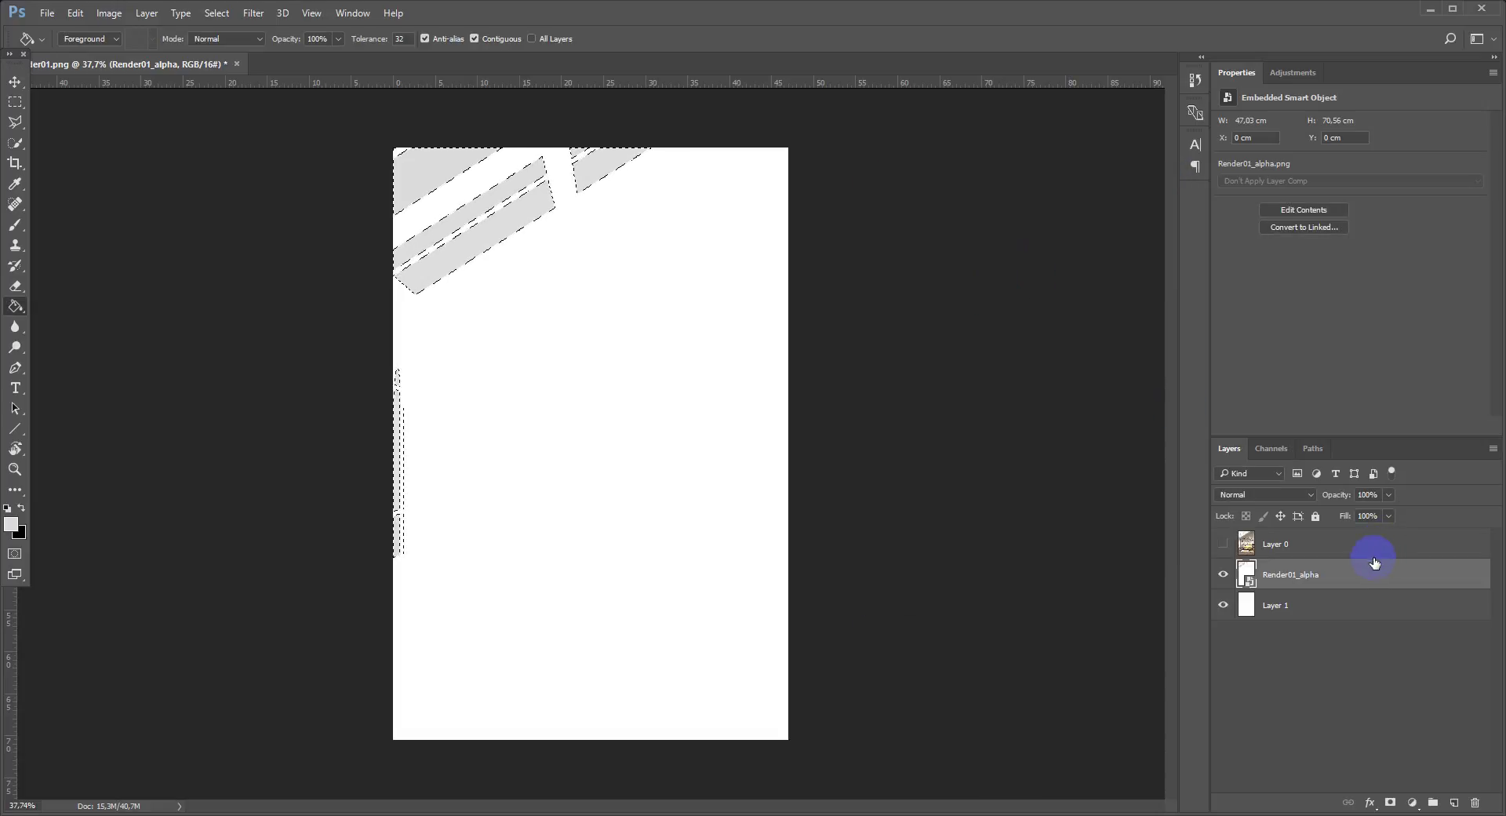
Show the room render, hide the alpha pass, and make the white Layer 1 active.
{"action": "left_click", "coordinate": [1222, 544]}
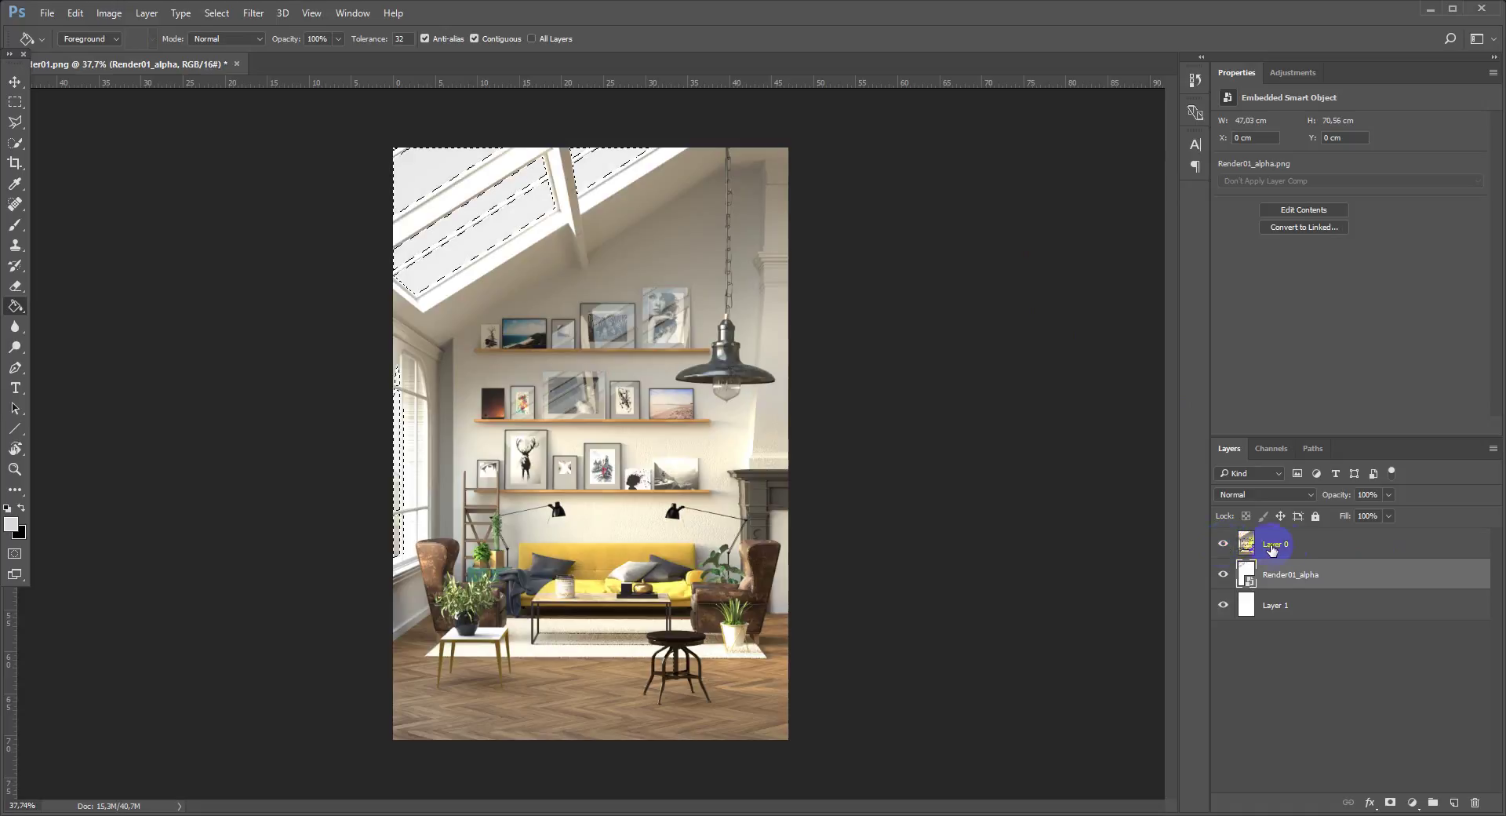
{"action": "left_click", "coordinate": [1282, 547]}
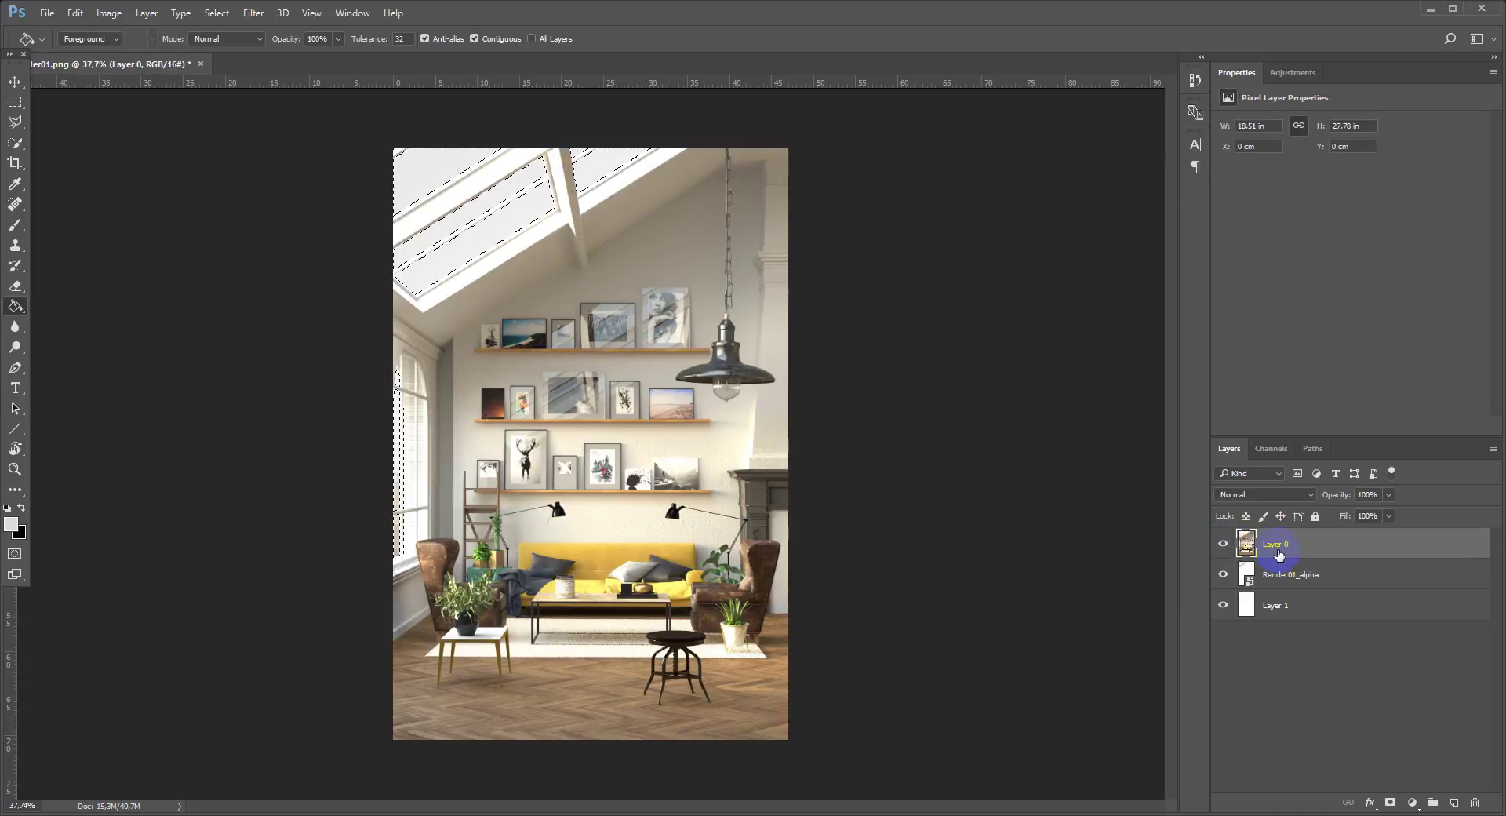
{"action": "left_click", "coordinate": [1246, 549]}
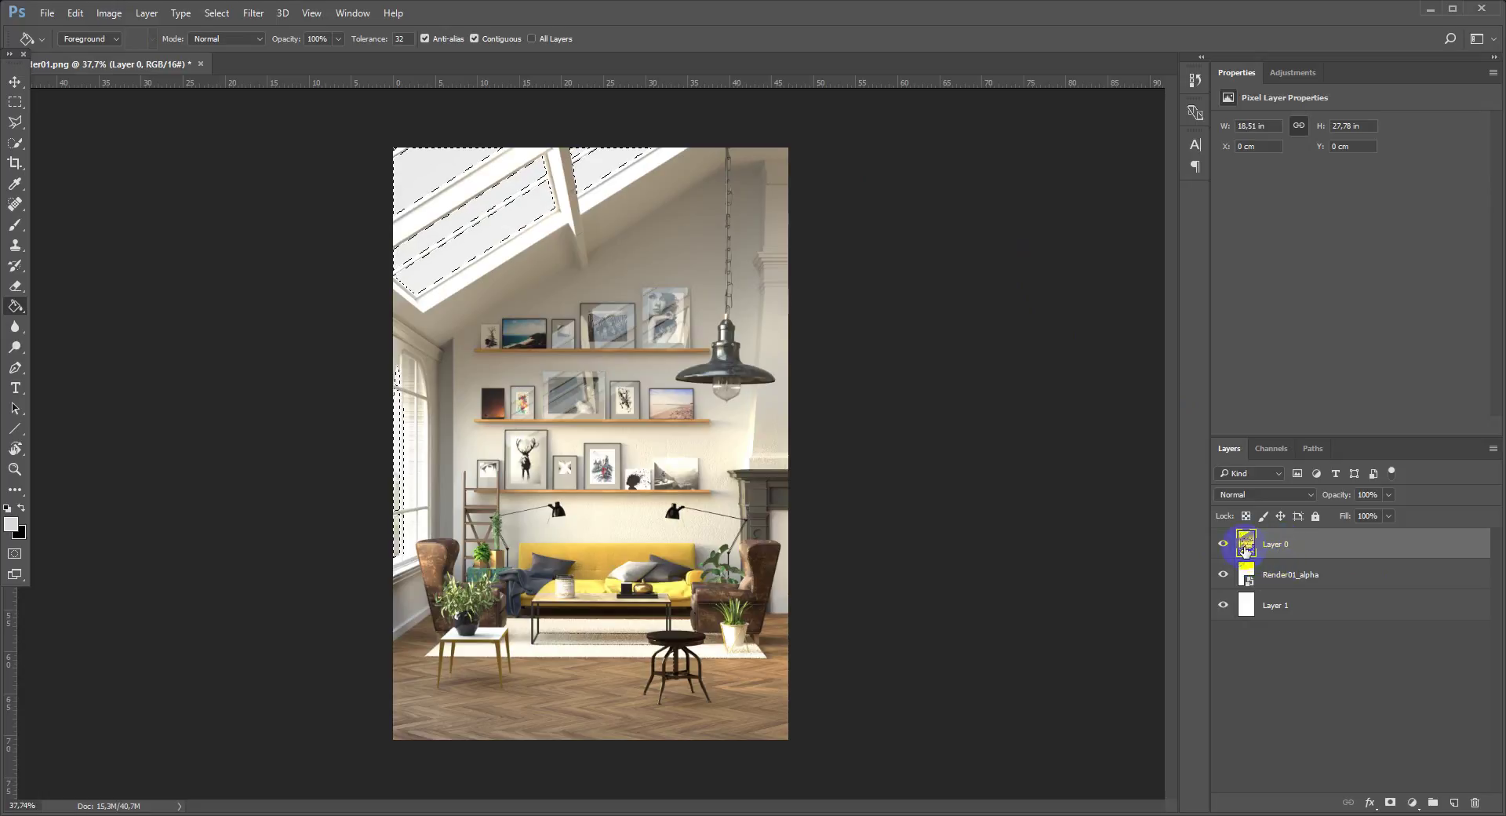
{"action": "left_click", "coordinate": [1226, 578]}
{"action": "left_click", "coordinate": [1274, 615]}
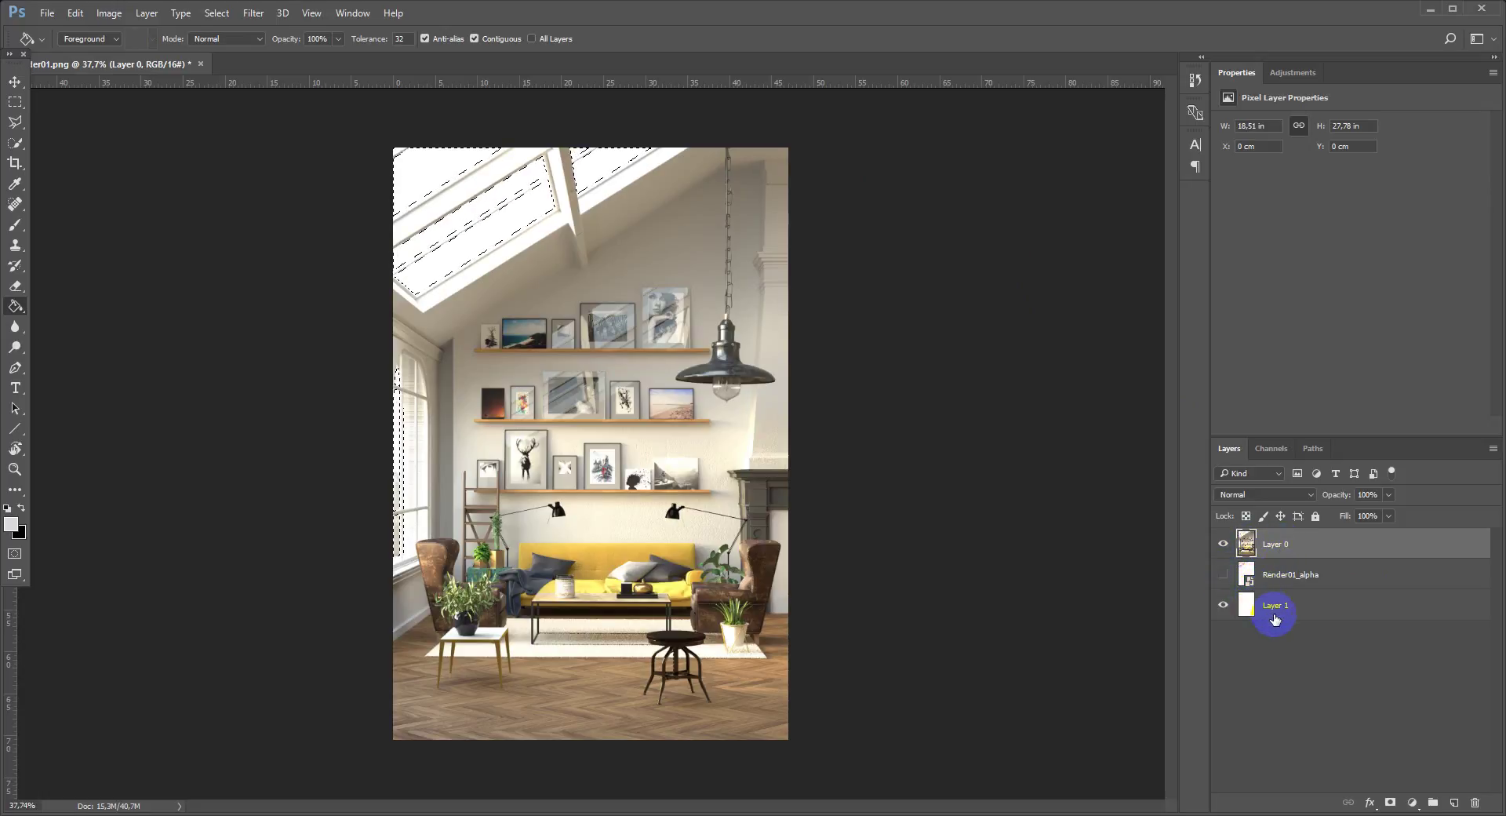
{"action": "left_click", "coordinate": [1316, 613]}
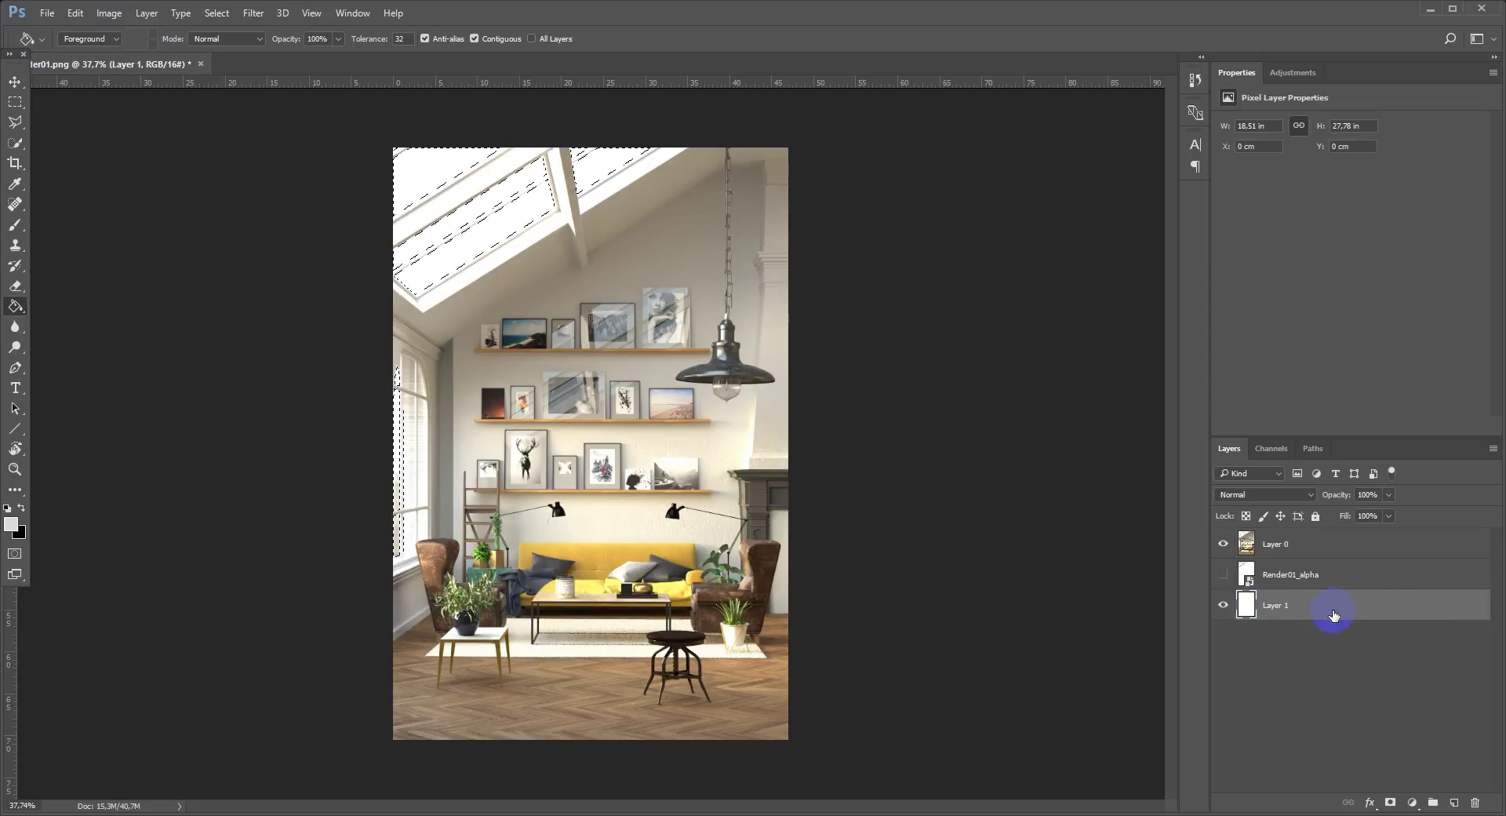
Copy the skylight selection to a new top Layer 2 over the visible room render.
{"action": "key", "text": "ctrl+j"}
{"action": "left_click_drag", "start_coordinate": [1350, 606], "coordinate": [1343, 541]}
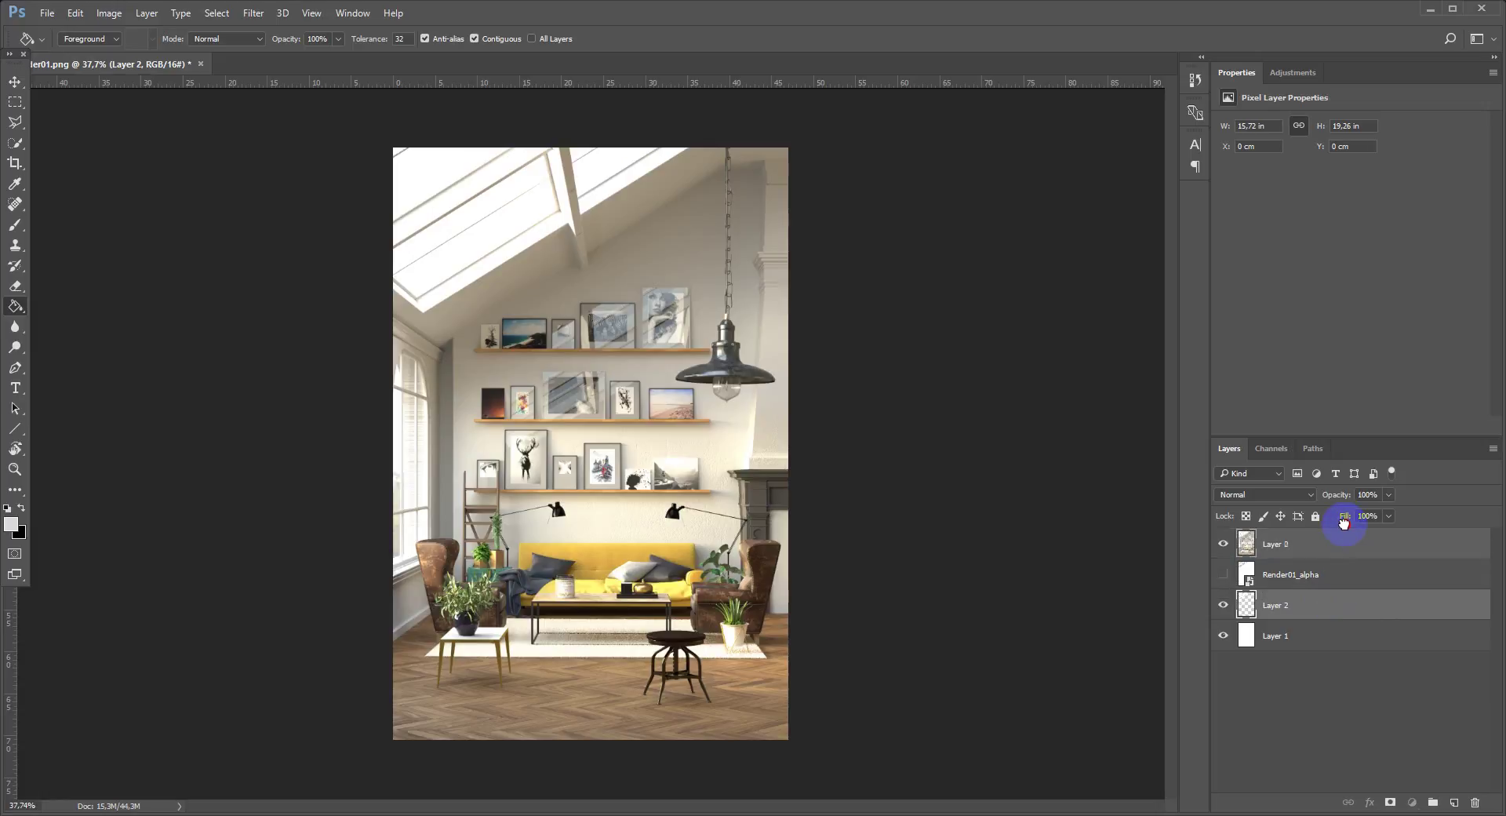
{"action": "left_click", "coordinate": [1223, 574]}
{"action": "left_click", "coordinate": [1224, 637]}
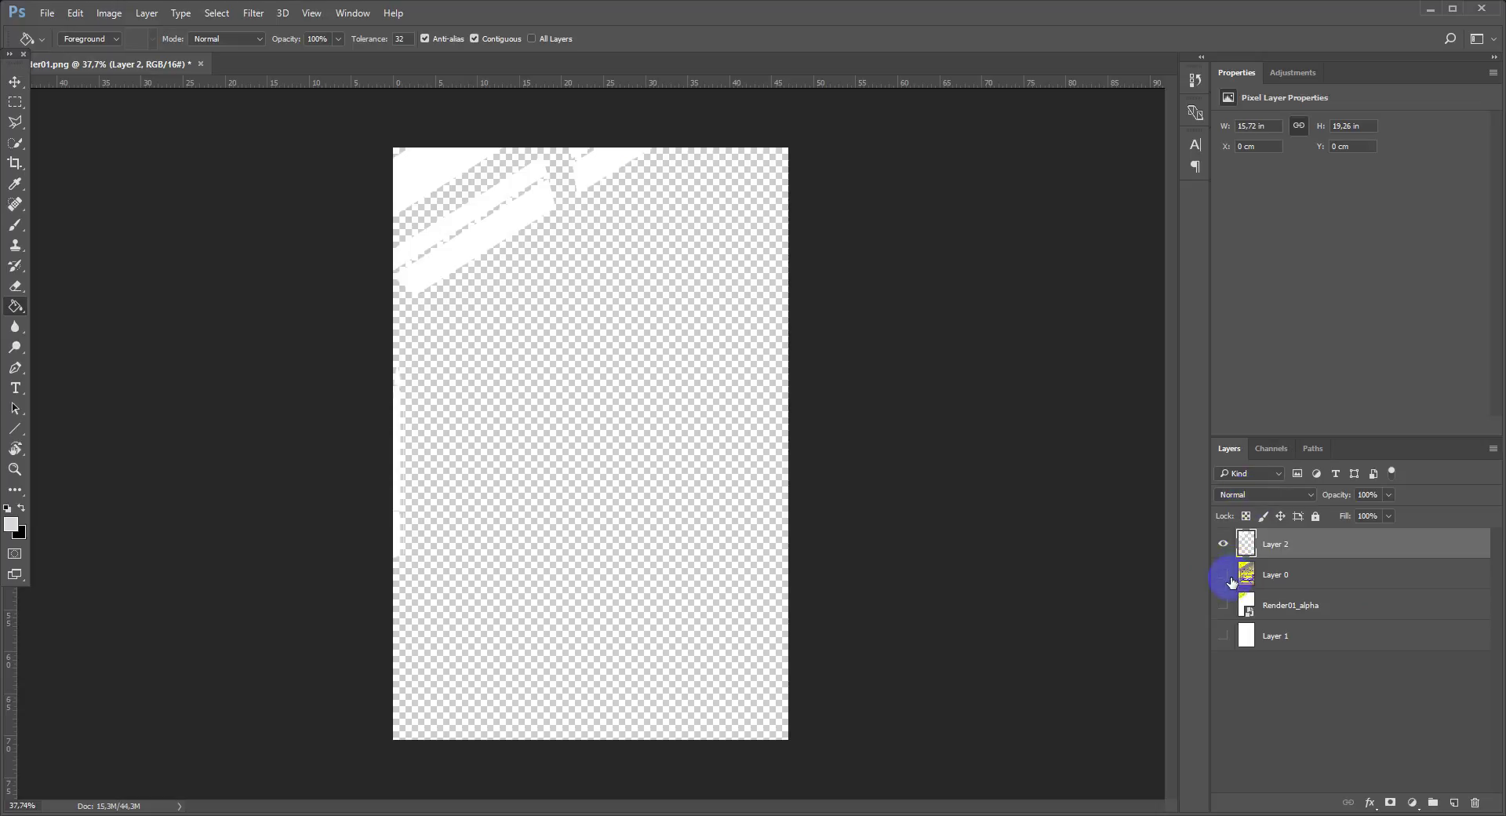
{"action": "left_click", "coordinate": [1224, 634]}
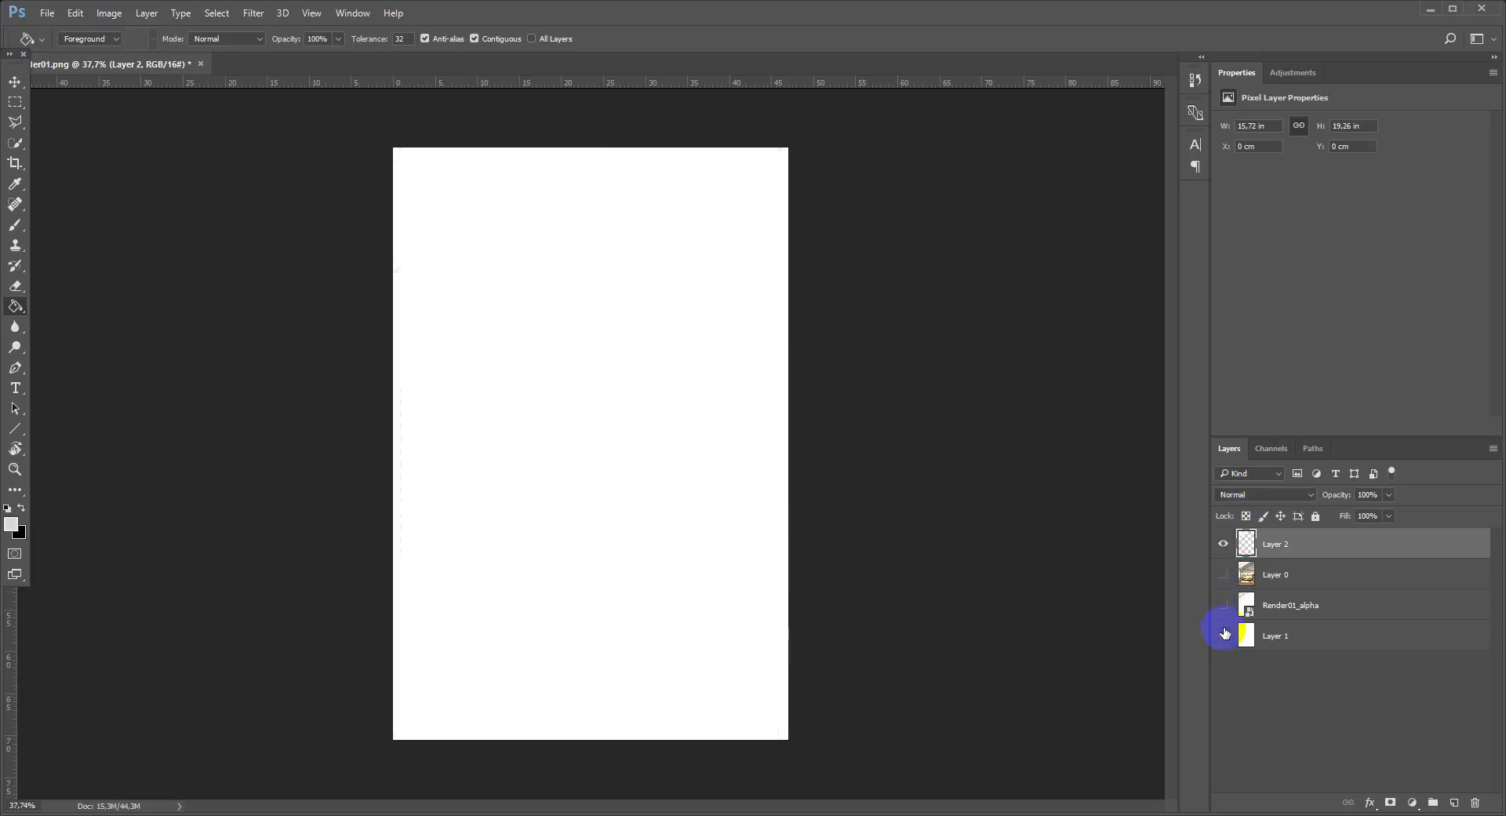
{"action": "left_click", "coordinate": [1223, 635]}
{"action": "left_click", "coordinate": [1223, 574]}
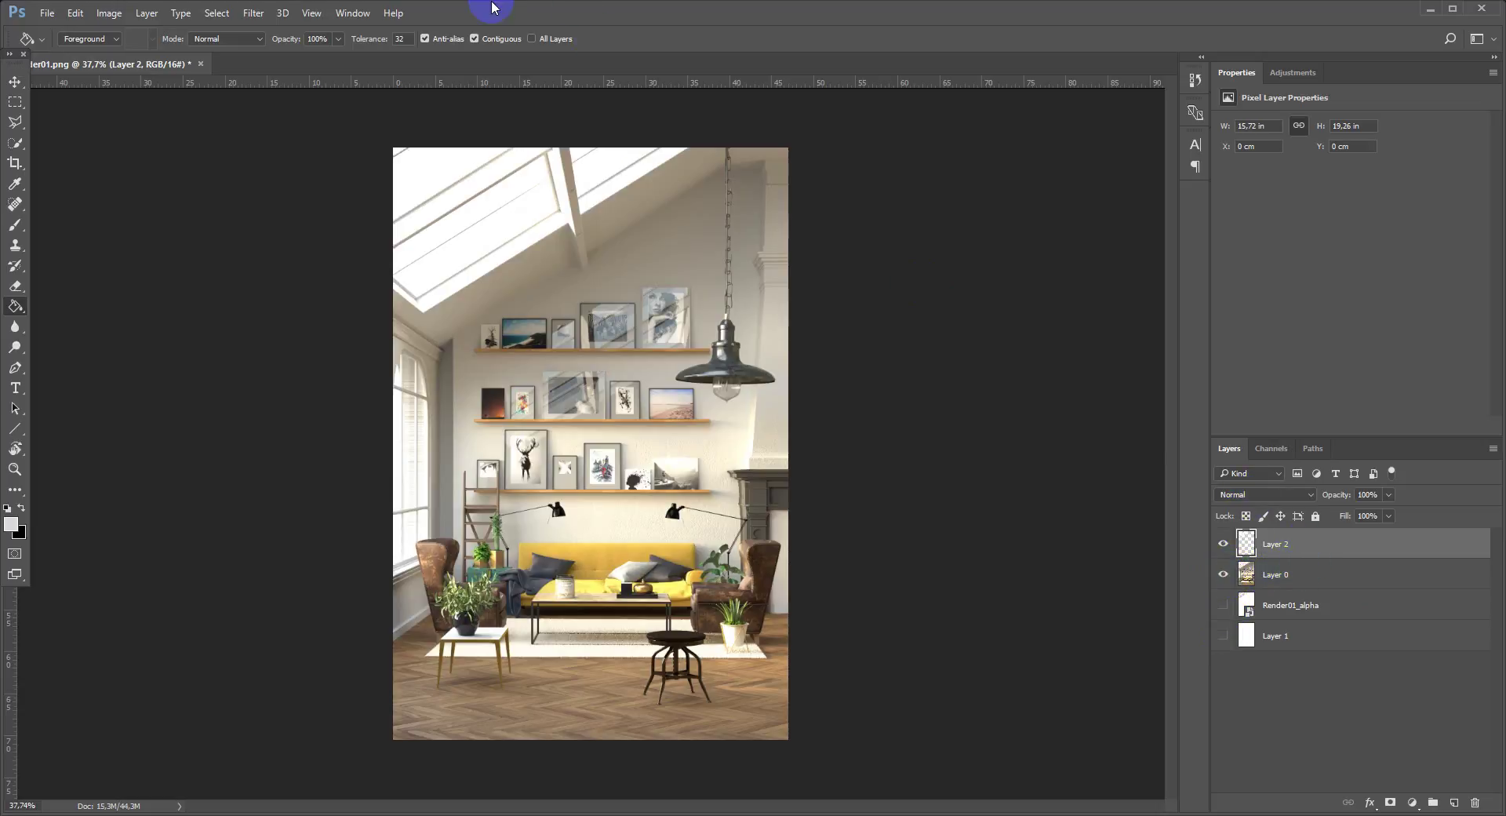
Apply a 2,5-pixel Gaussian Blur to Layer 2's skylight shapes, comparing with preview.
{"action": "left_click", "coordinate": [253, 12]}
{"action": "mouse_move", "coordinate": [261, 186]}
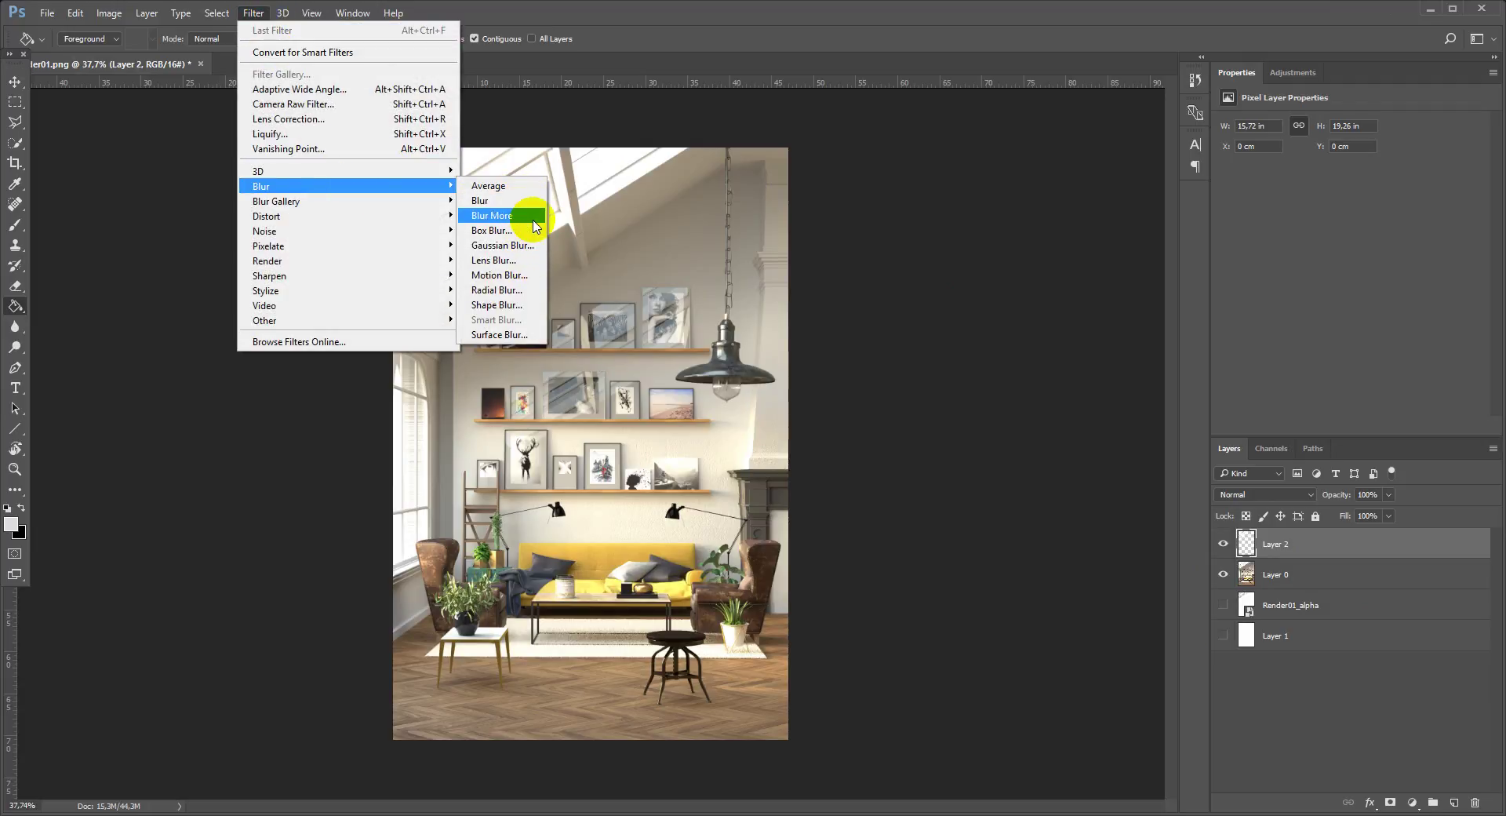
{"action": "left_click", "coordinate": [525, 244]}
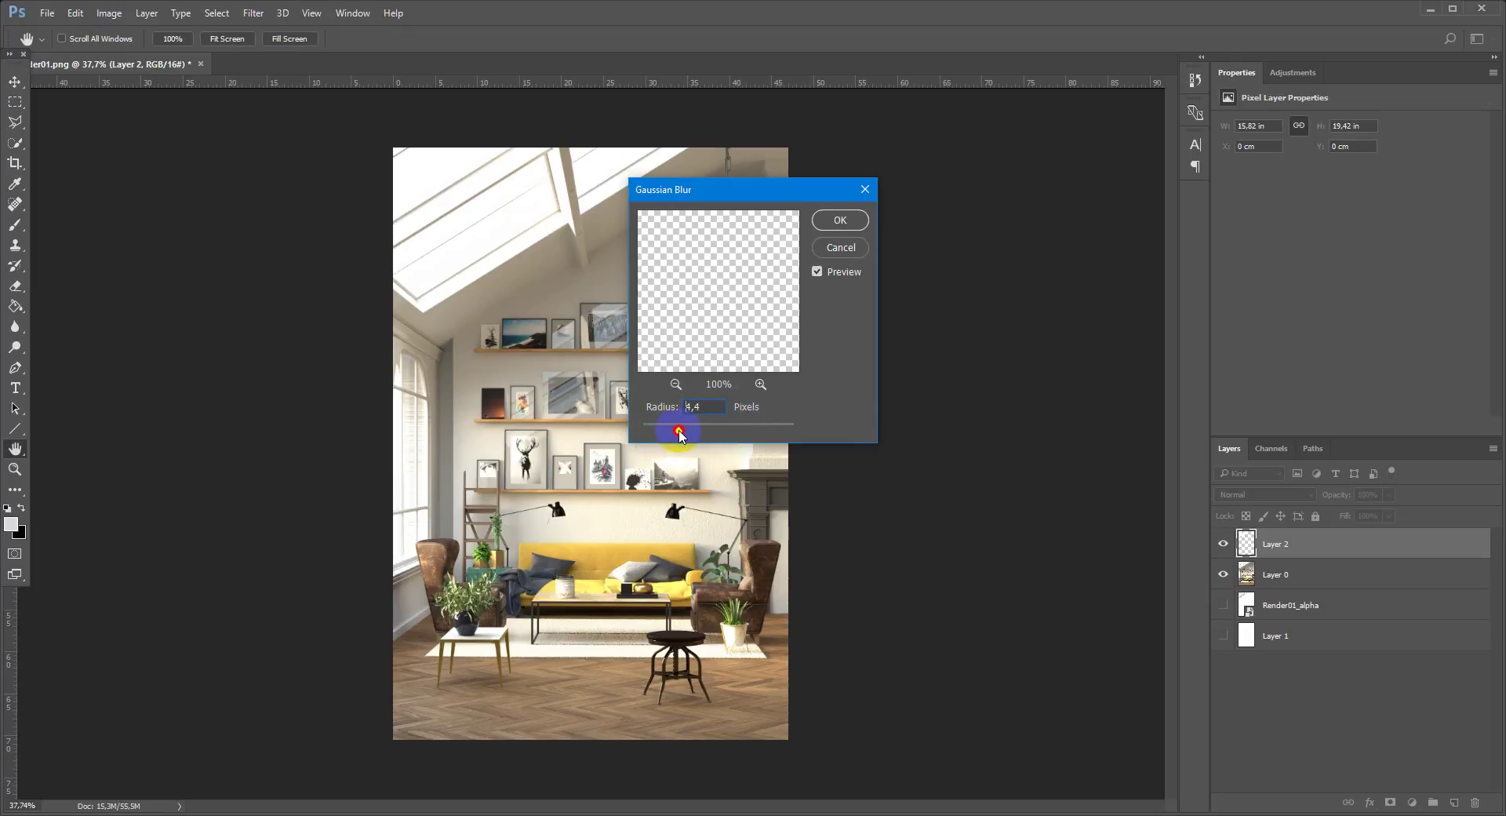
{"action": "left_click_drag", "start_coordinate": [693, 431], "coordinate": [668, 430]}
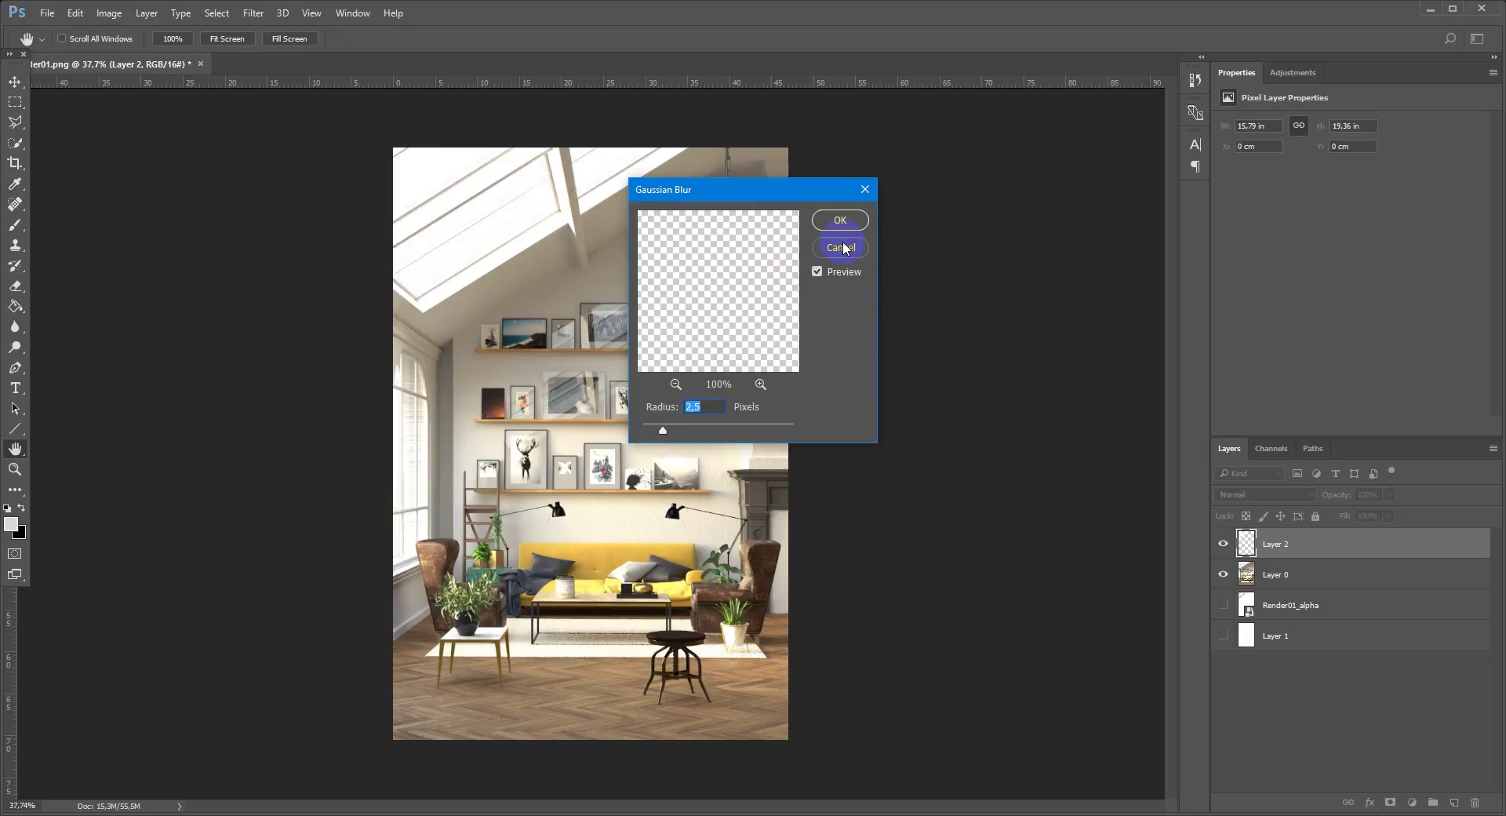
{"action": "left_click", "coordinate": [816, 274]}
{"action": "left_click", "coordinate": [716, 406]}
{"action": "left_click", "coordinate": [840, 220]}
{"action": "key", "text": "g"}
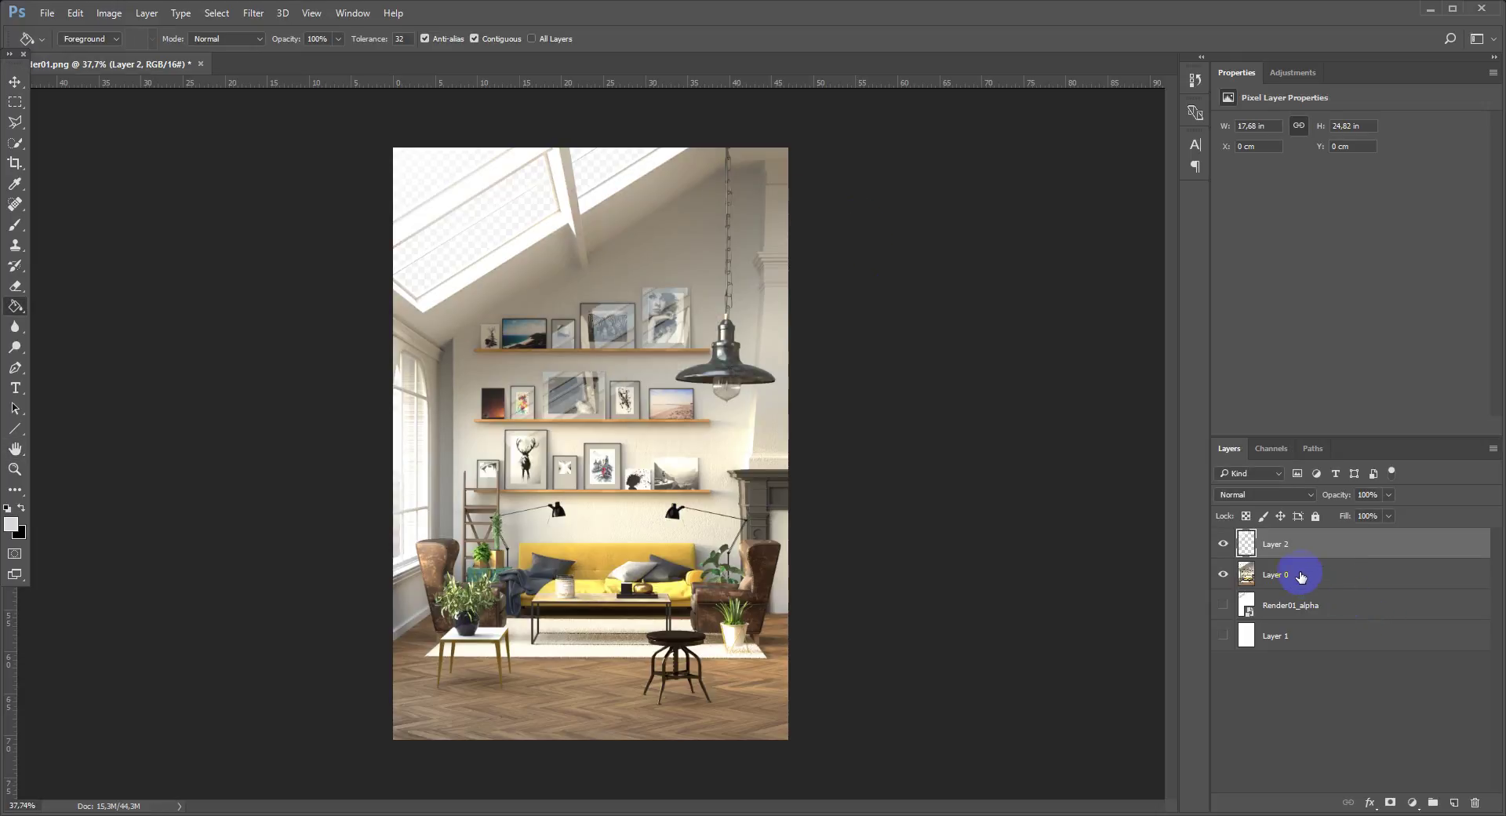
Undo the stray fill on Layer 2 and turn on the white Layer 1 beneath the render.
{"action": "left_click", "coordinate": [1224, 544]}
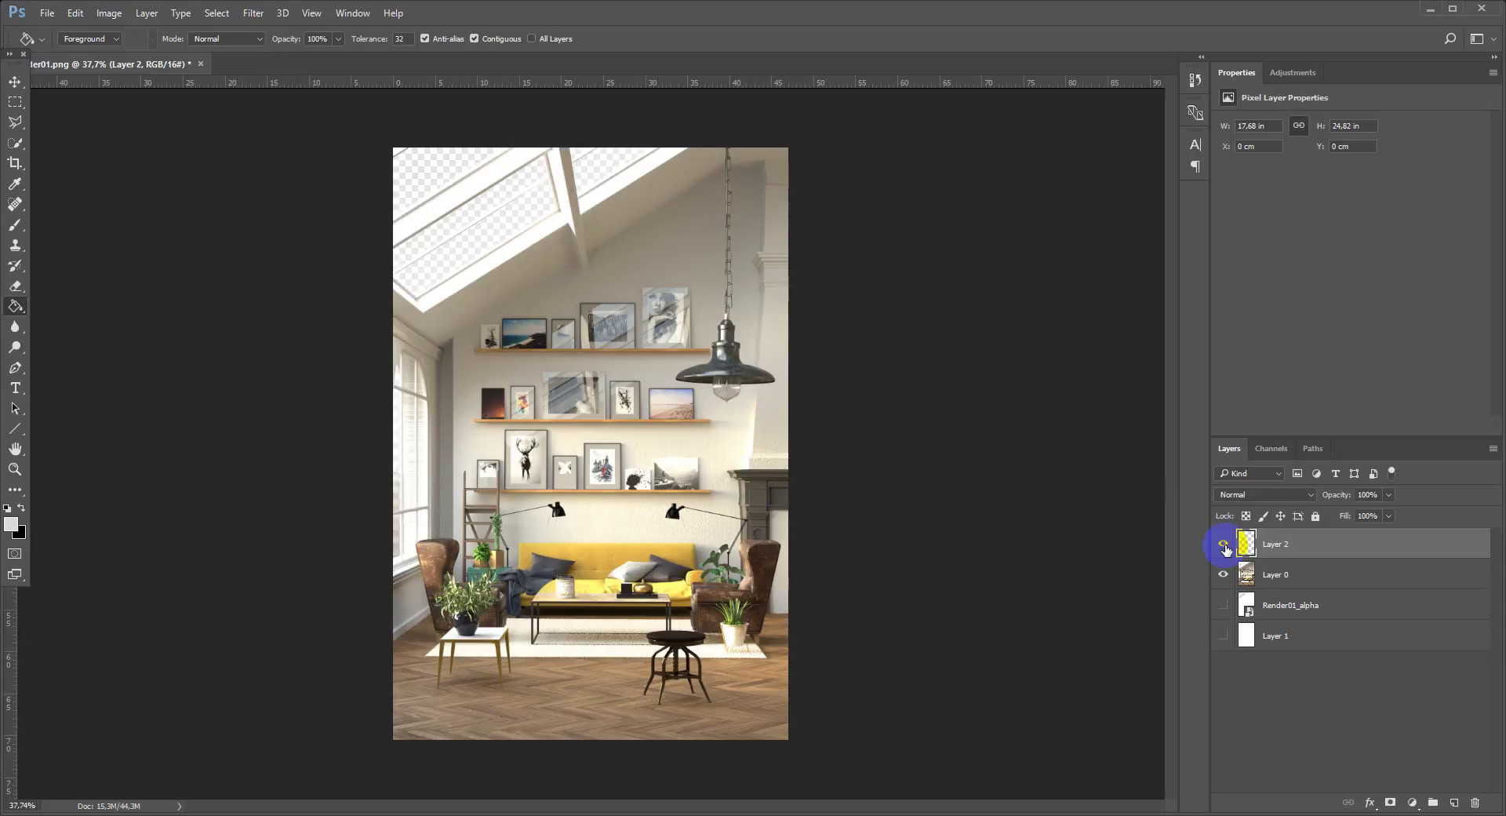
{"action": "key", "text": "ctrl+z"}
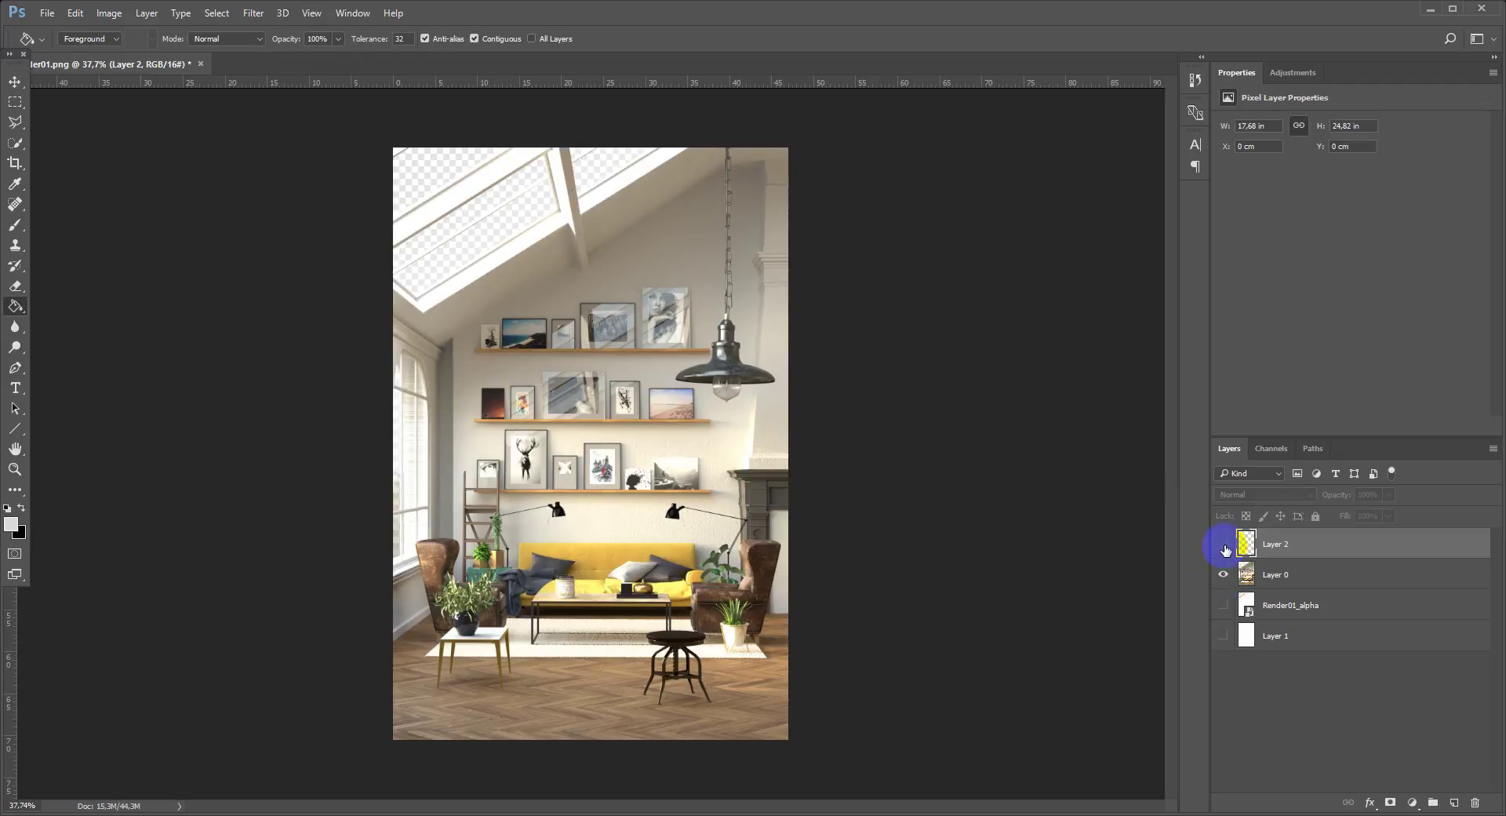
{"action": "left_click", "coordinate": [1222, 544]}
{"action": "left_click", "coordinate": [1220, 640]}
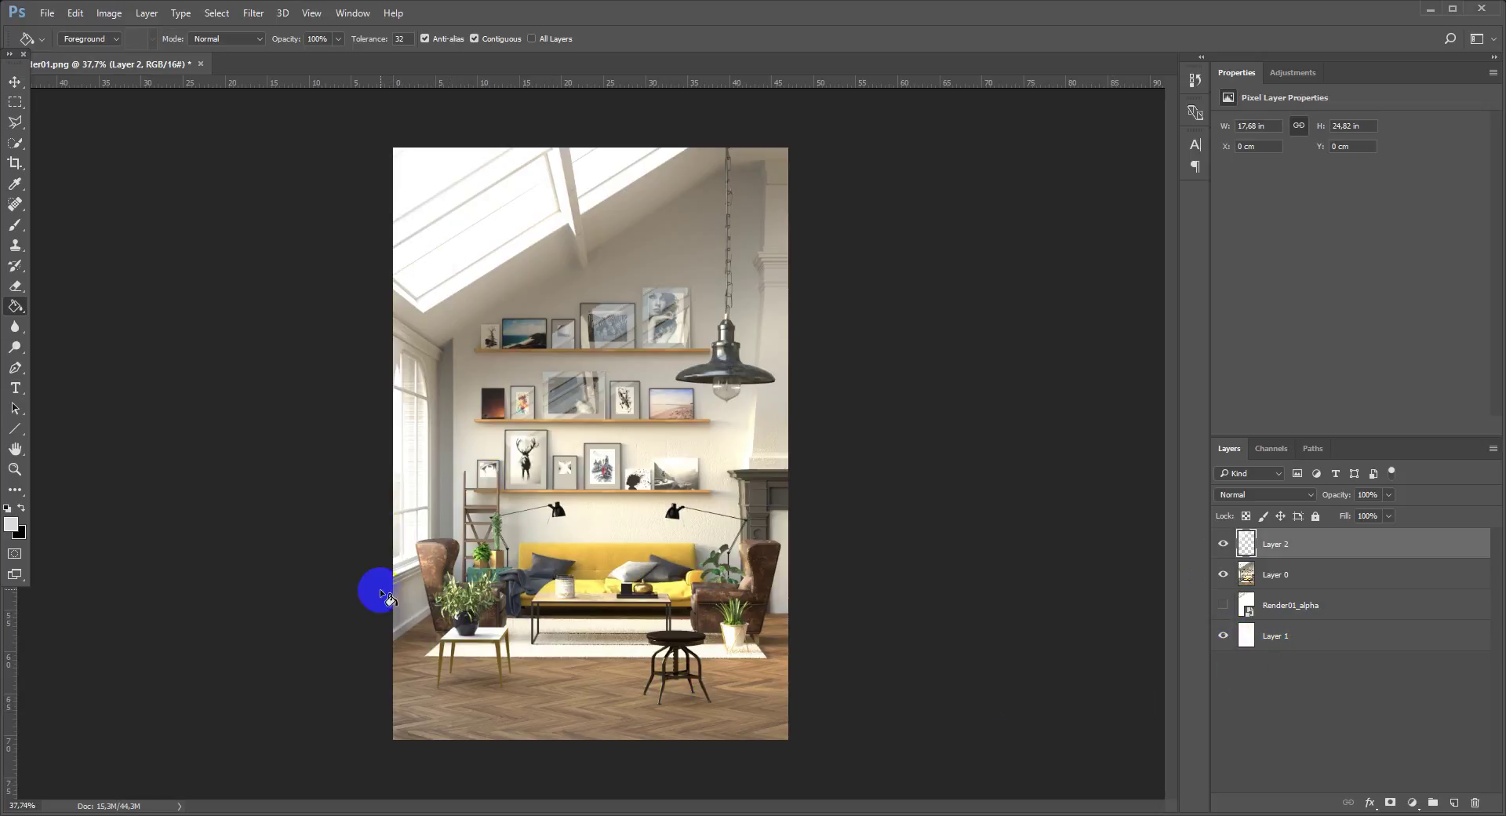
{"action": "left_click", "coordinate": [537, 144]}
{"action": "left_click", "coordinate": [589, 151]}
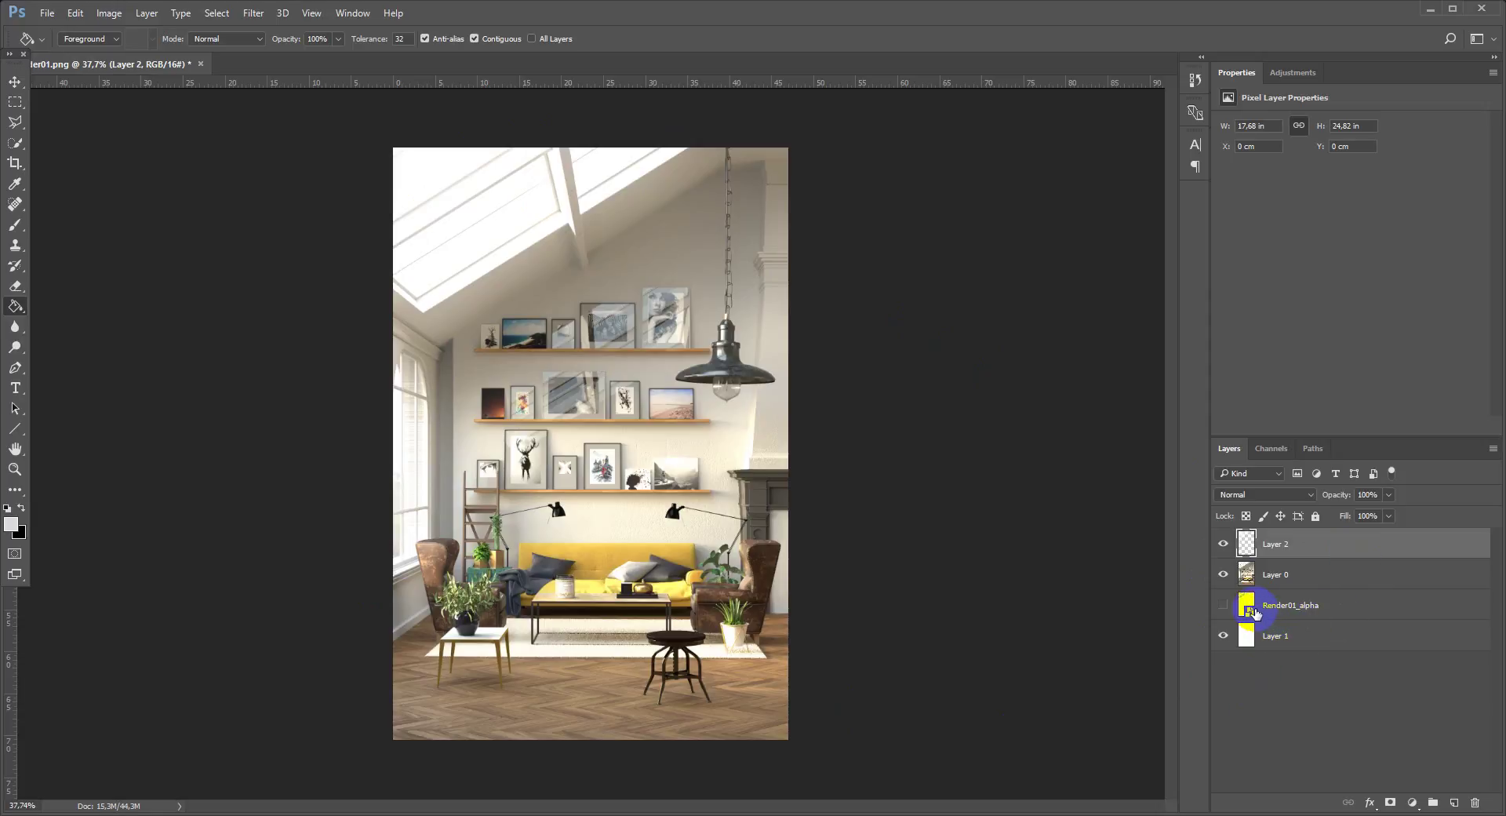
Select the Render01_alpha layer and zoom in over the wall shelves.
{"action": "left_click", "coordinate": [1312, 605]}
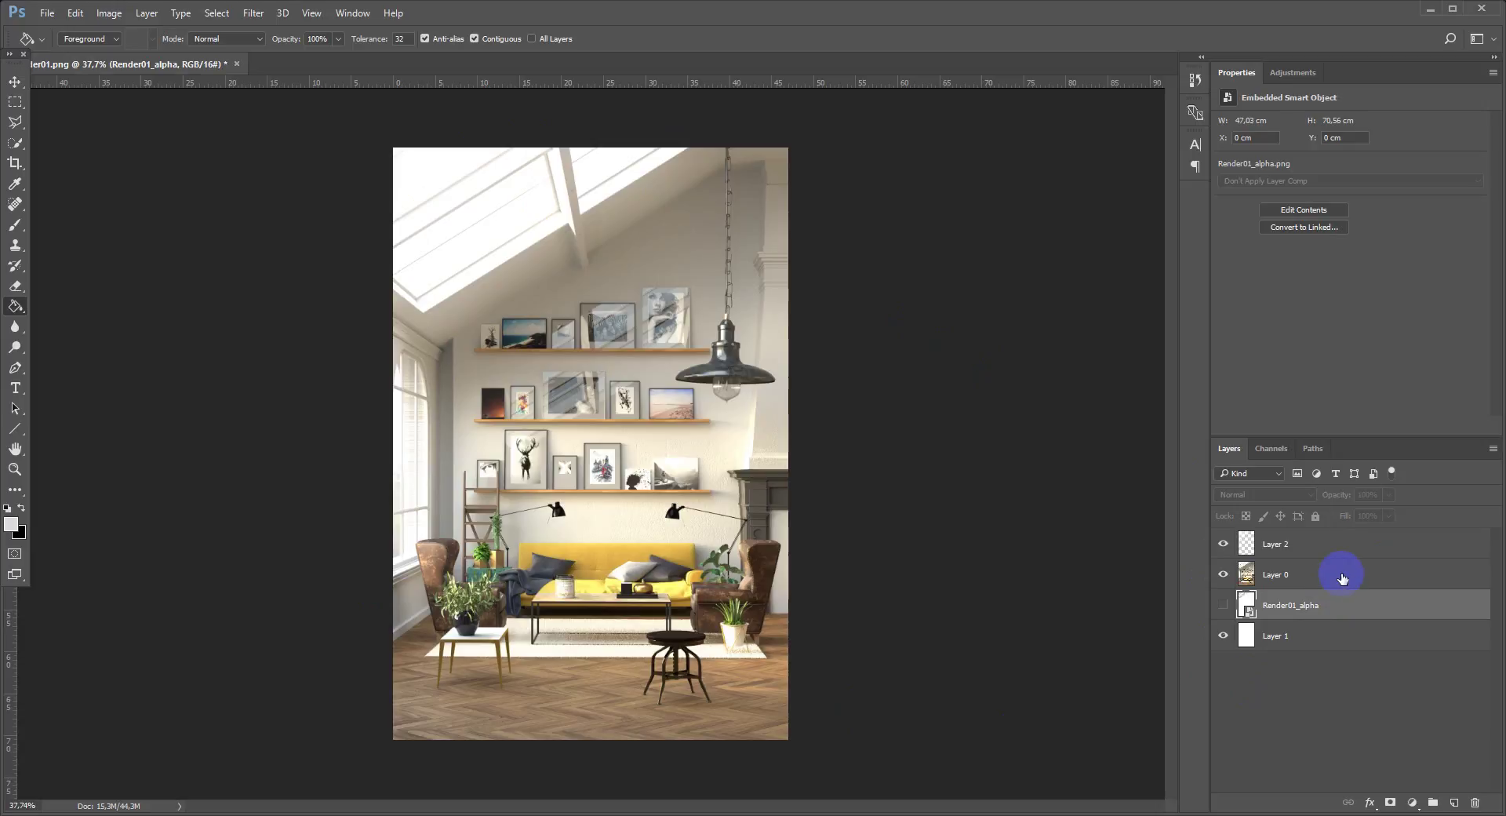
{"action": "scroll", "coordinate": [423, 412], "scroll_direction": "up", "scroll_amount": 2}
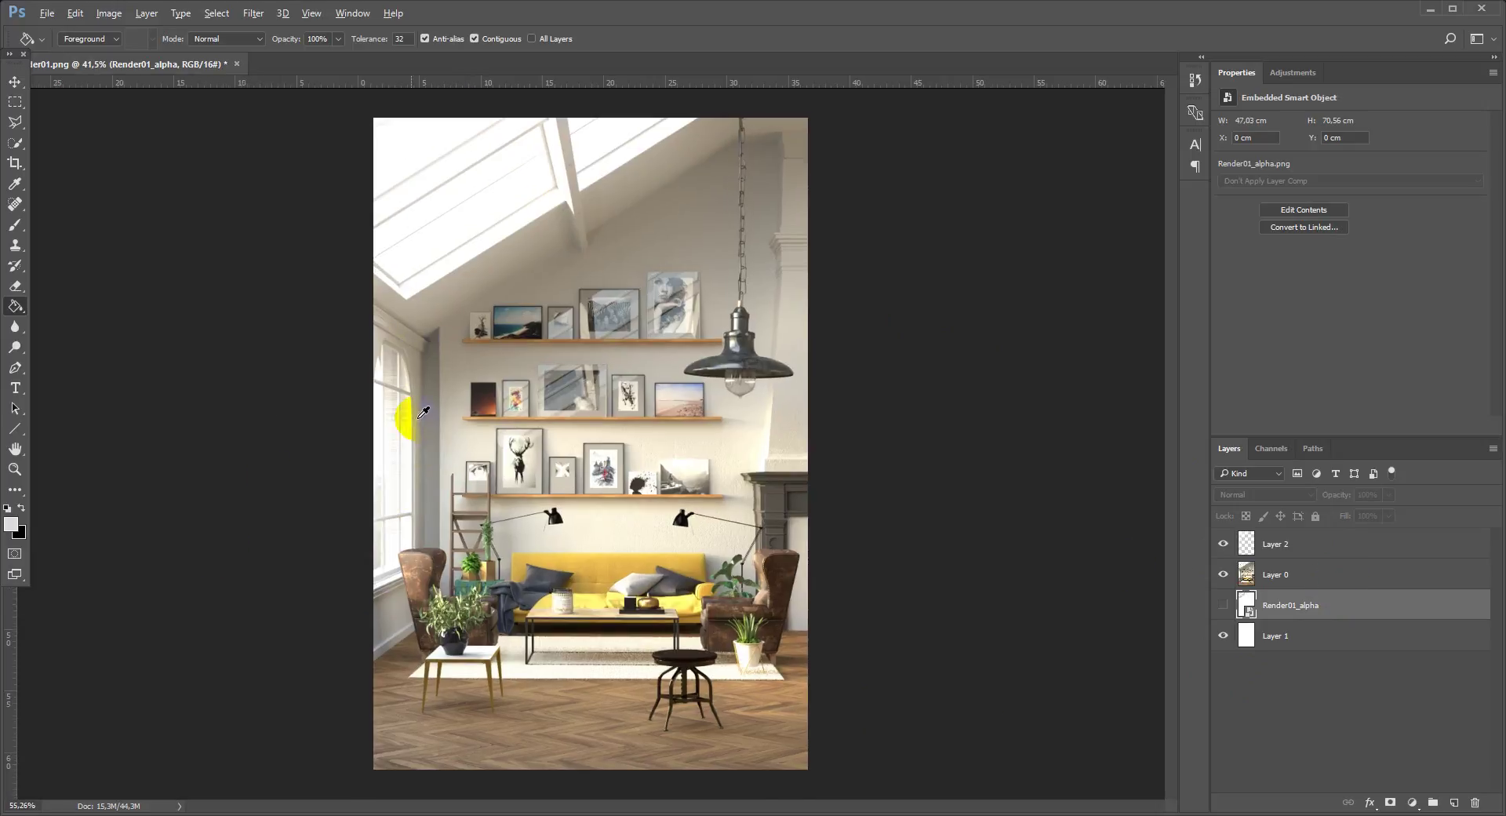
{"action": "scroll", "coordinate": [424, 412], "scroll_direction": "up", "scroll_amount": 2}
{"action": "scroll", "coordinate": [423, 411], "scroll_direction": "up", "scroll_amount": 1}
{"action": "scroll", "coordinate": [424, 413], "scroll_direction": "up", "scroll_amount": 1}
{"action": "scroll", "coordinate": [425, 416], "scroll_direction": "up", "scroll_amount": 1}
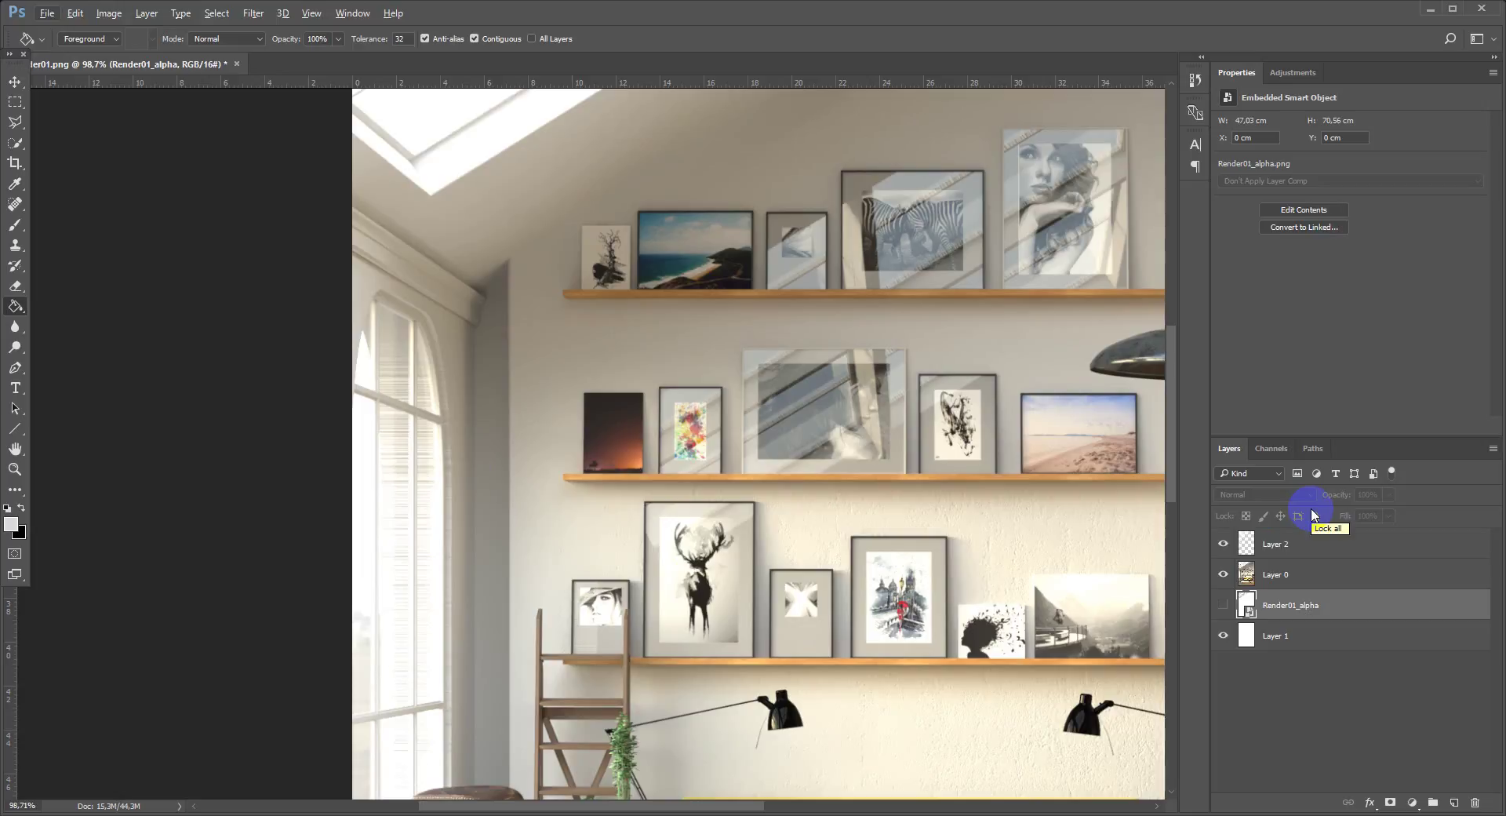
{"action": "left_click_drag", "start_coordinate": [515, 527], "coordinate": [531, 446]}
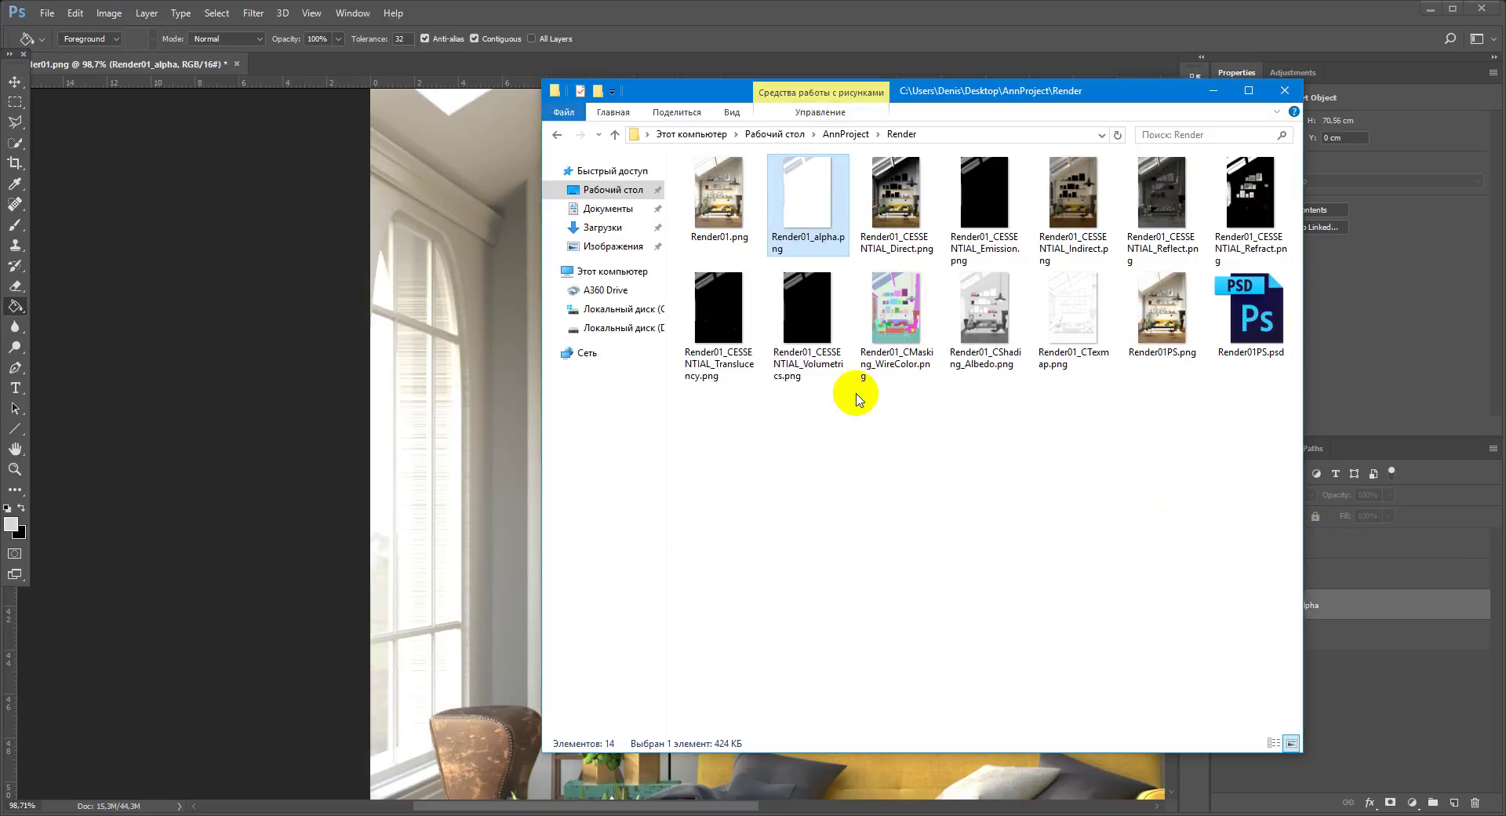
Place Render01_CMasking_WireColor.png into the document as the top layer.
{"action": "left_click", "coordinate": [859, 372]}
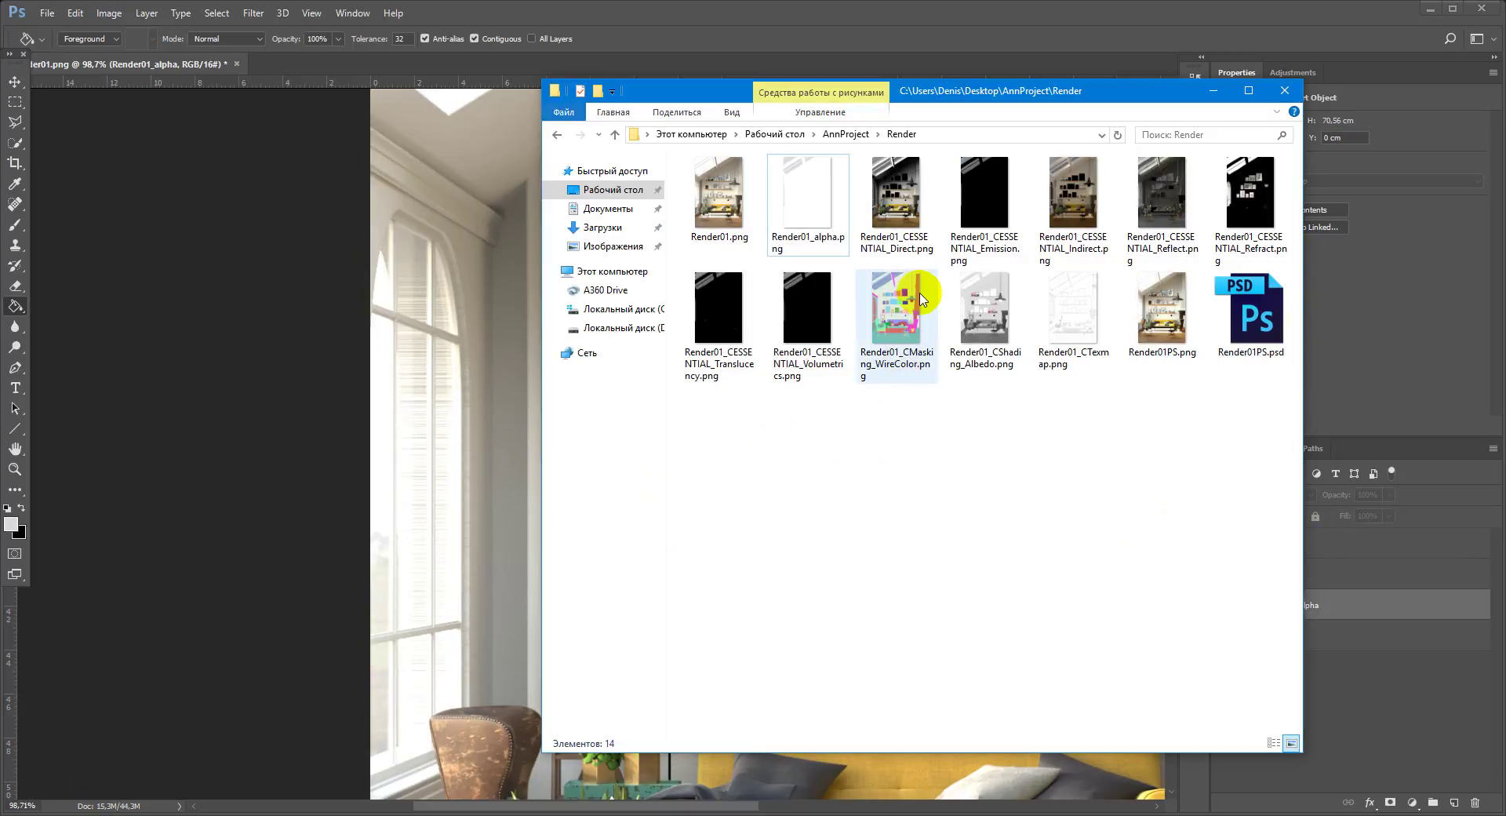
{"action": "left_click_drag", "start_coordinate": [808, 337], "coordinate": [450, 463]}
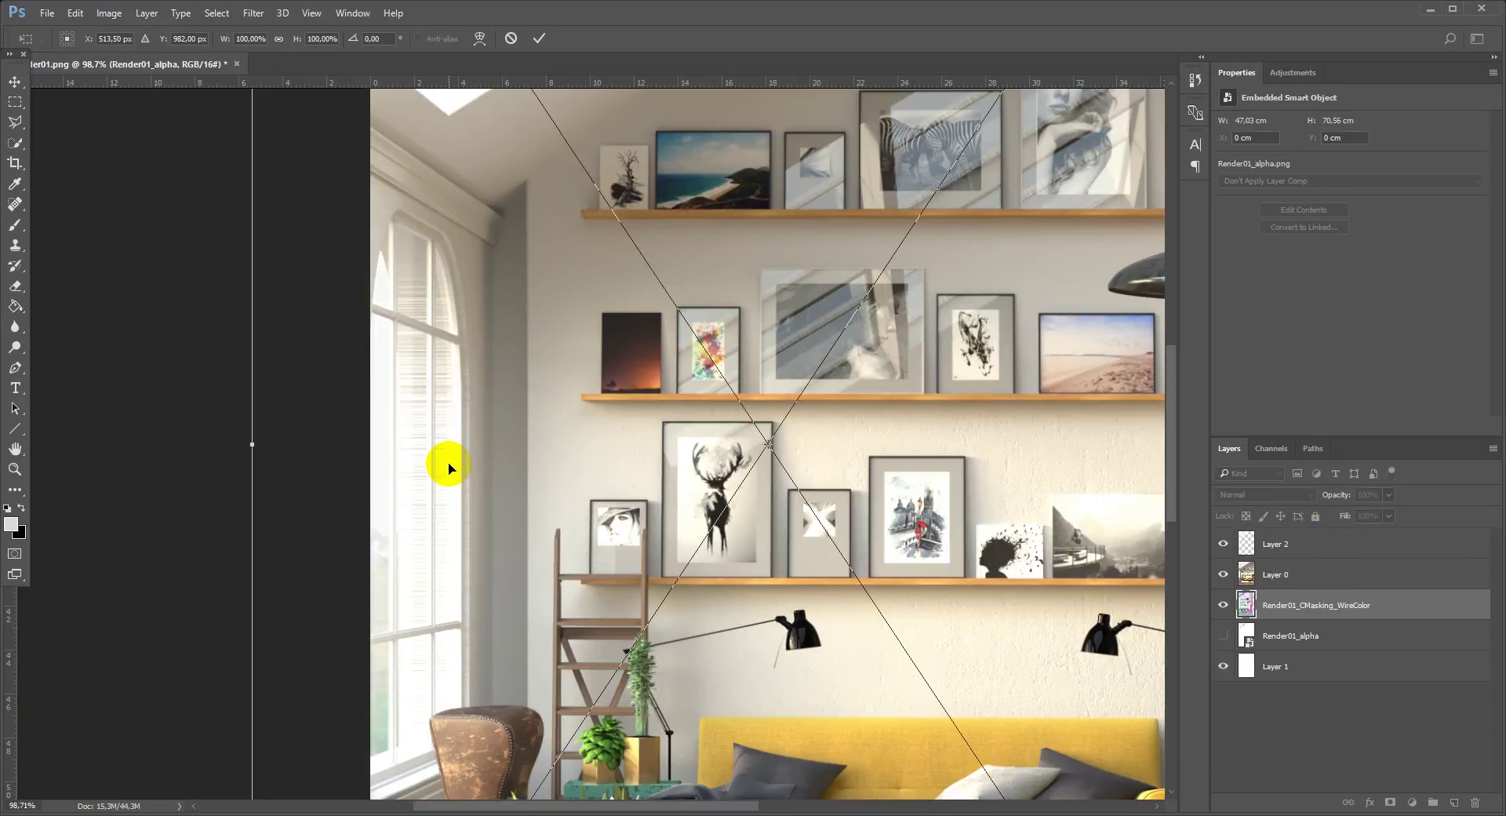
{"action": "key", "text": "ctrl+0"}
{"action": "key", "text": "Escape"}
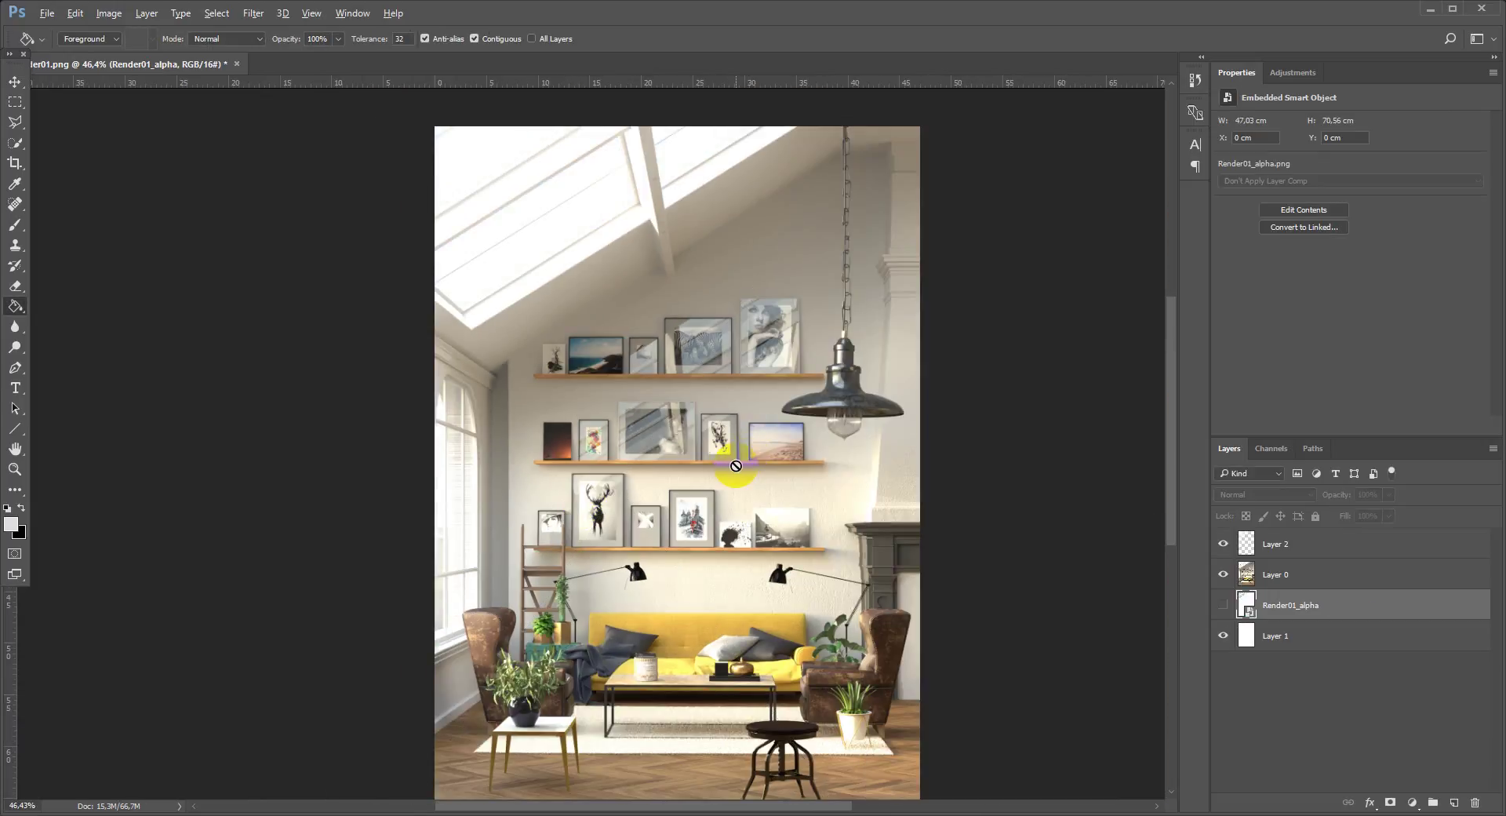
{"action": "left_click", "coordinate": [191, 784]}
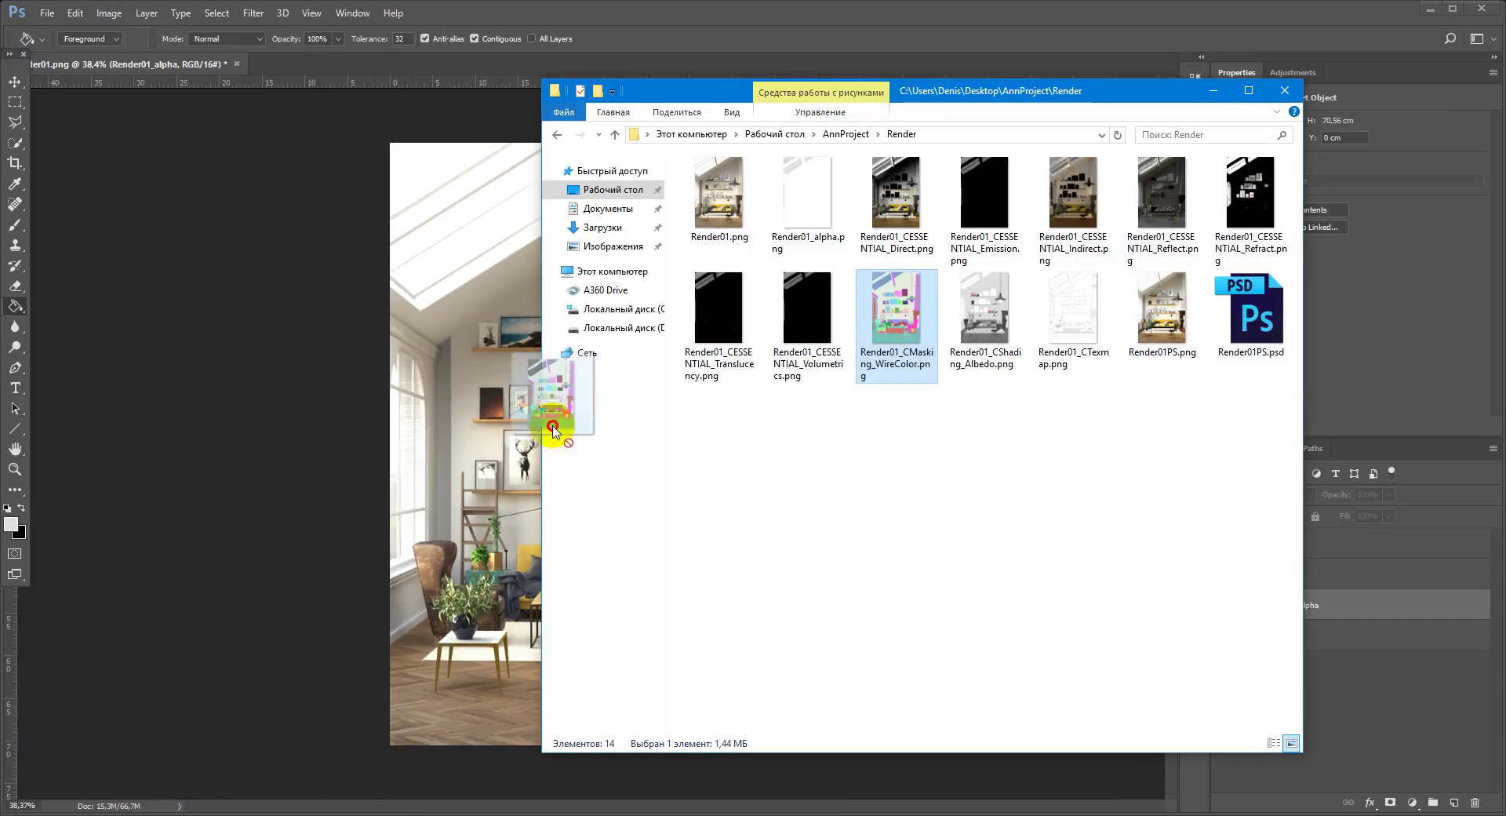
{"action": "left_click_drag", "start_coordinate": [912, 337], "coordinate": [499, 453]}
{"action": "double_click", "coordinate": [497, 451]}
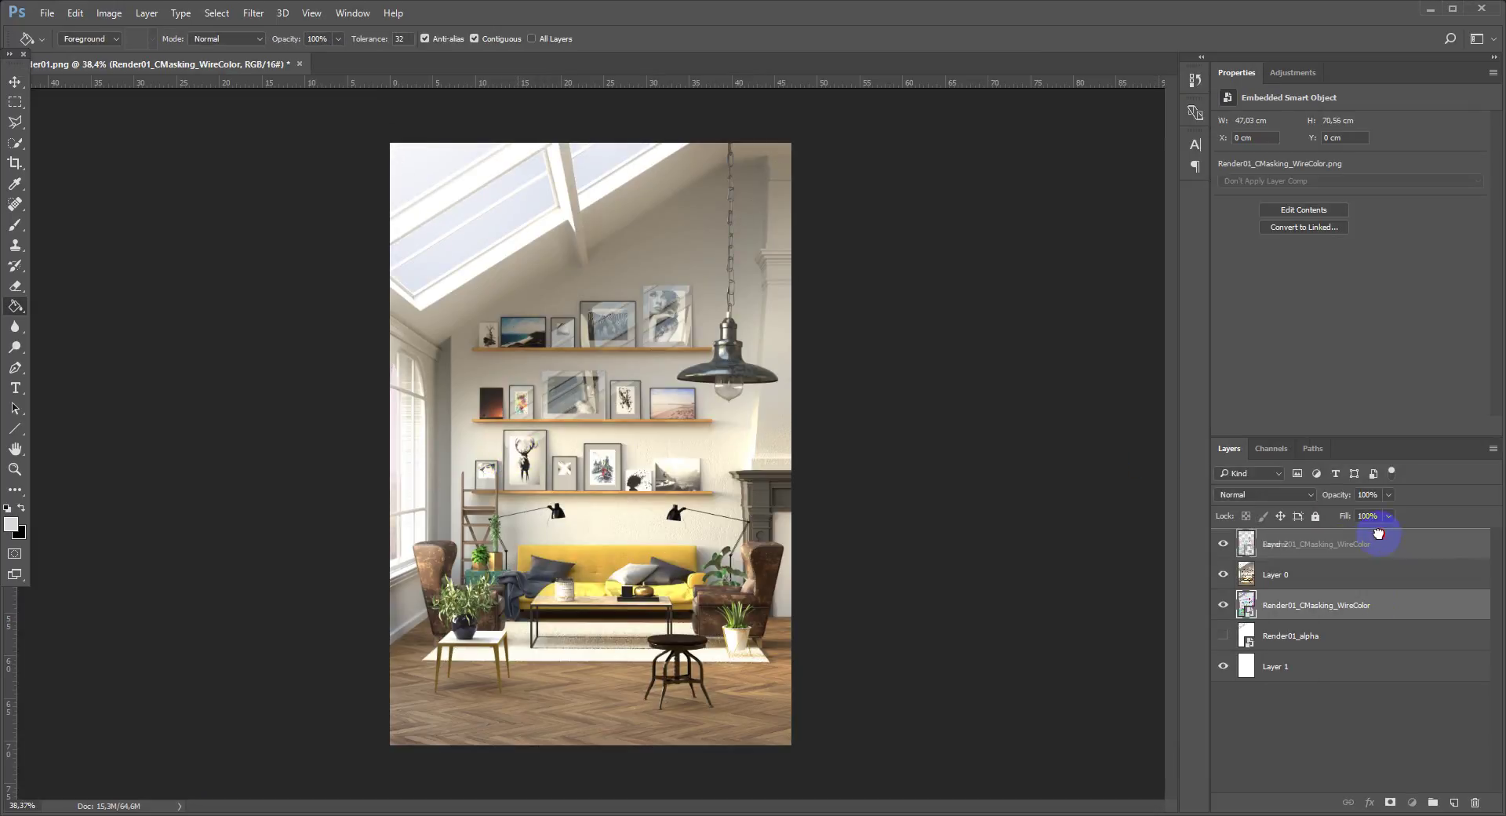
{"action": "left_click_drag", "start_coordinate": [1378, 534], "coordinate": [1376, 535]}
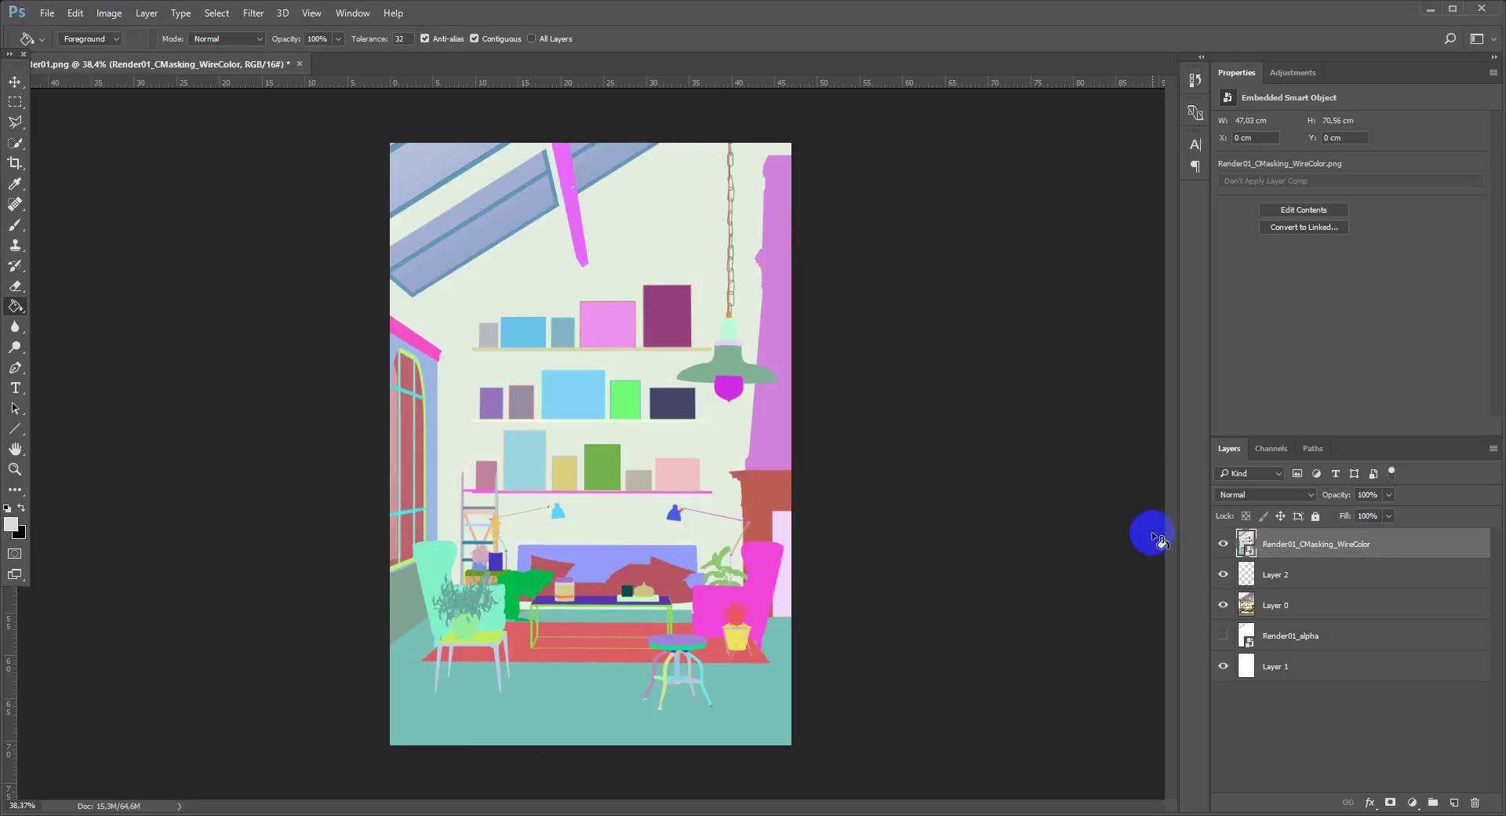
Select the red arched-window panes of the colour mask with Color Range at fuzziness 8.
{"action": "scroll", "coordinate": [361, 416], "scroll_direction": "up", "scroll_amount": 1}
{"action": "scroll", "coordinate": [396, 368], "scroll_direction": "up", "scroll_amount": 1}
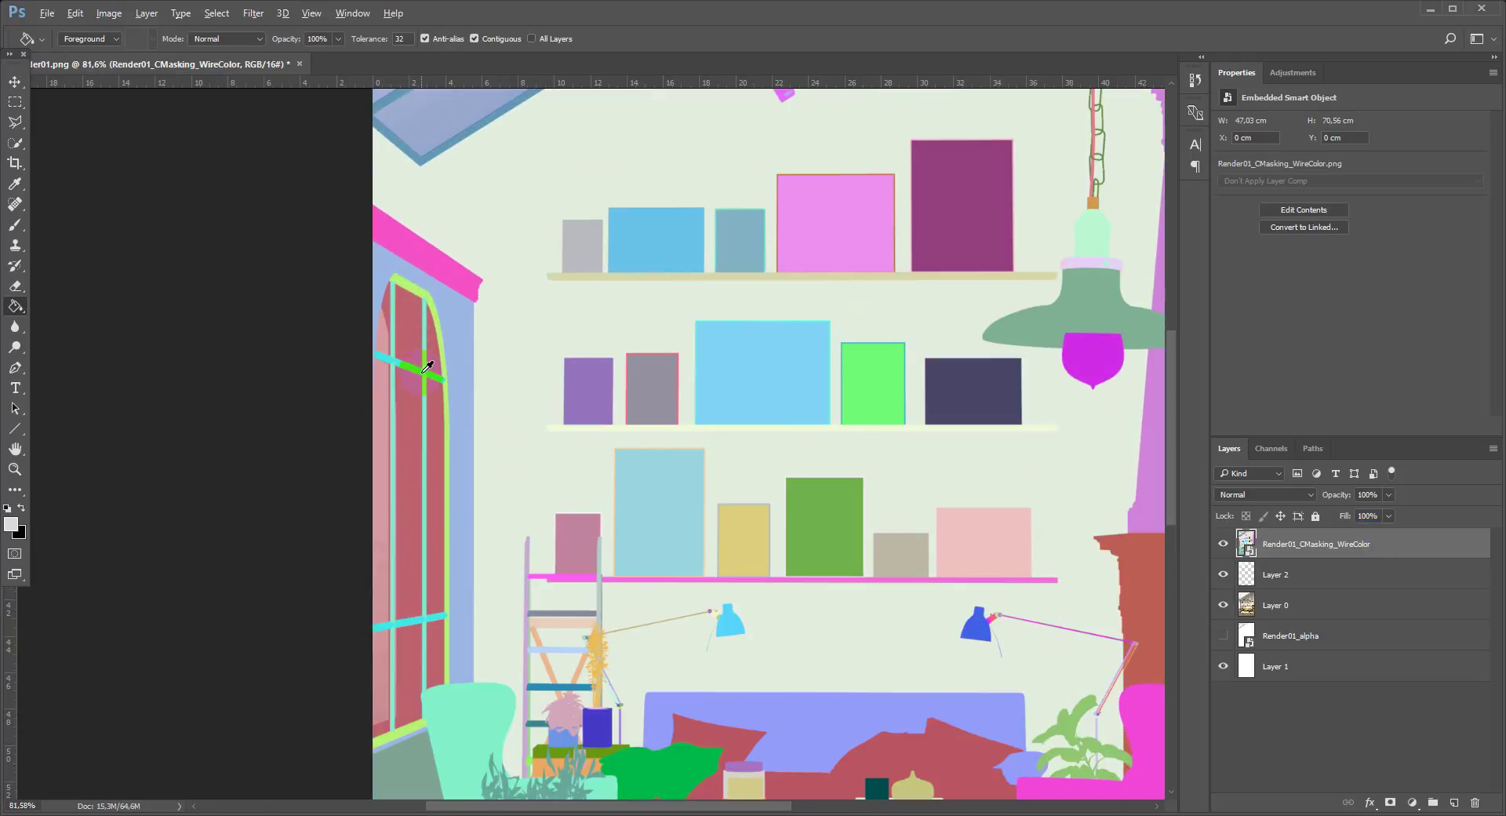
{"action": "scroll", "coordinate": [436, 422], "scroll_direction": "up", "scroll_amount": 1}
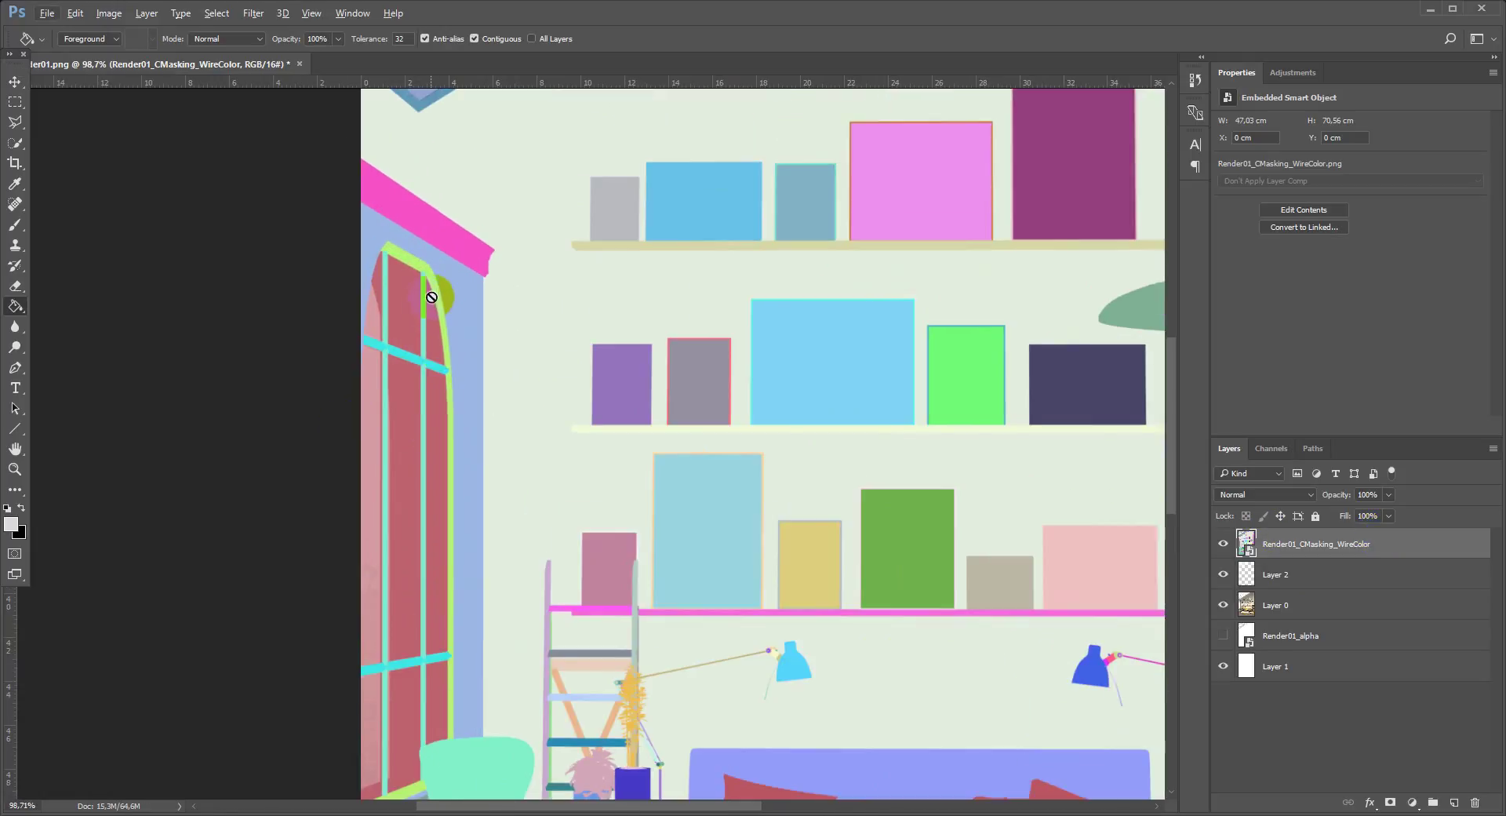
{"action": "left_click", "coordinate": [254, 14]}
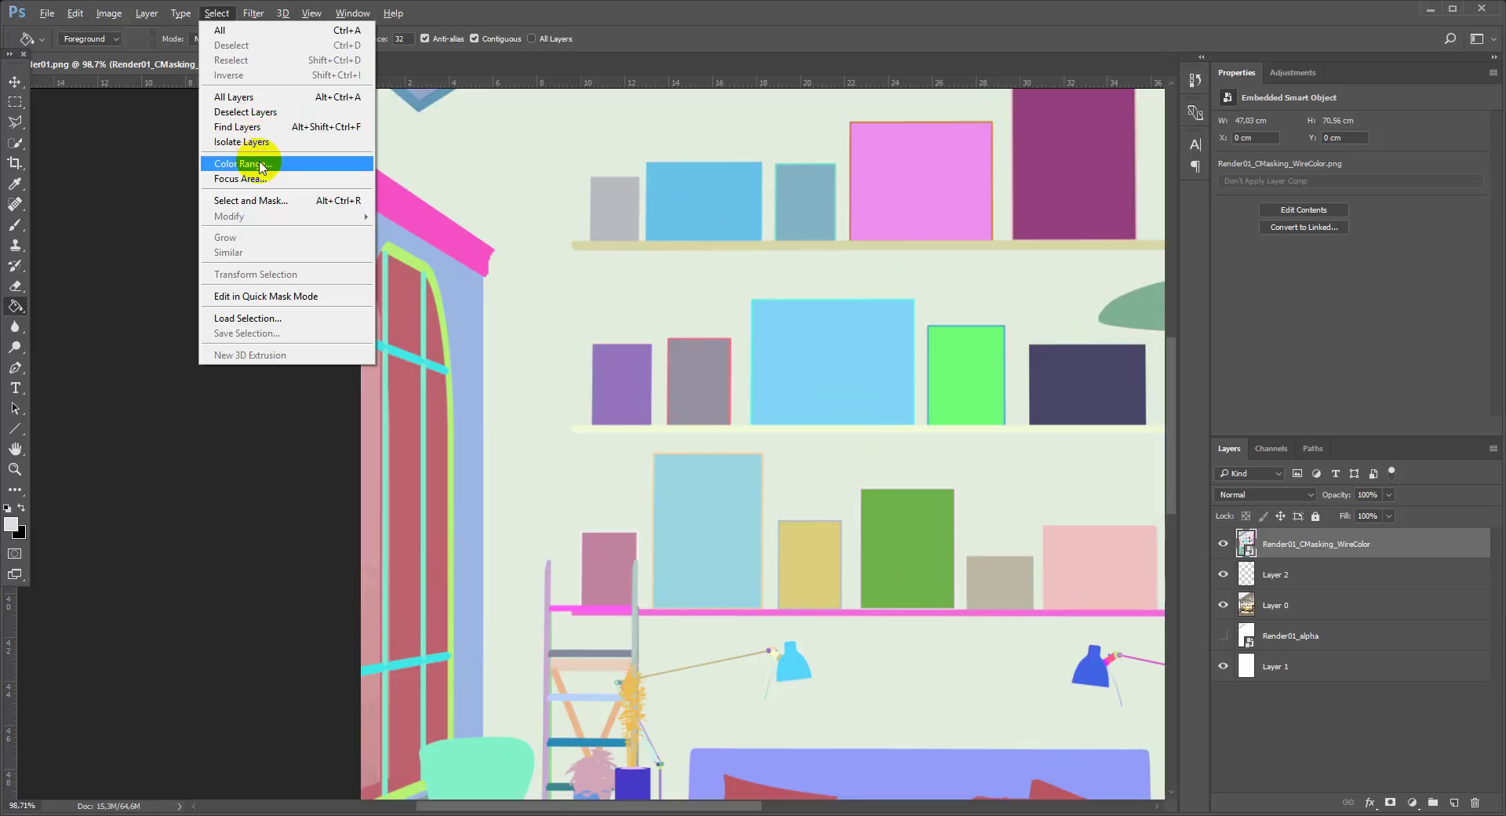
{"action": "left_click", "coordinate": [261, 166]}
{"action": "left_click", "coordinate": [409, 382]}
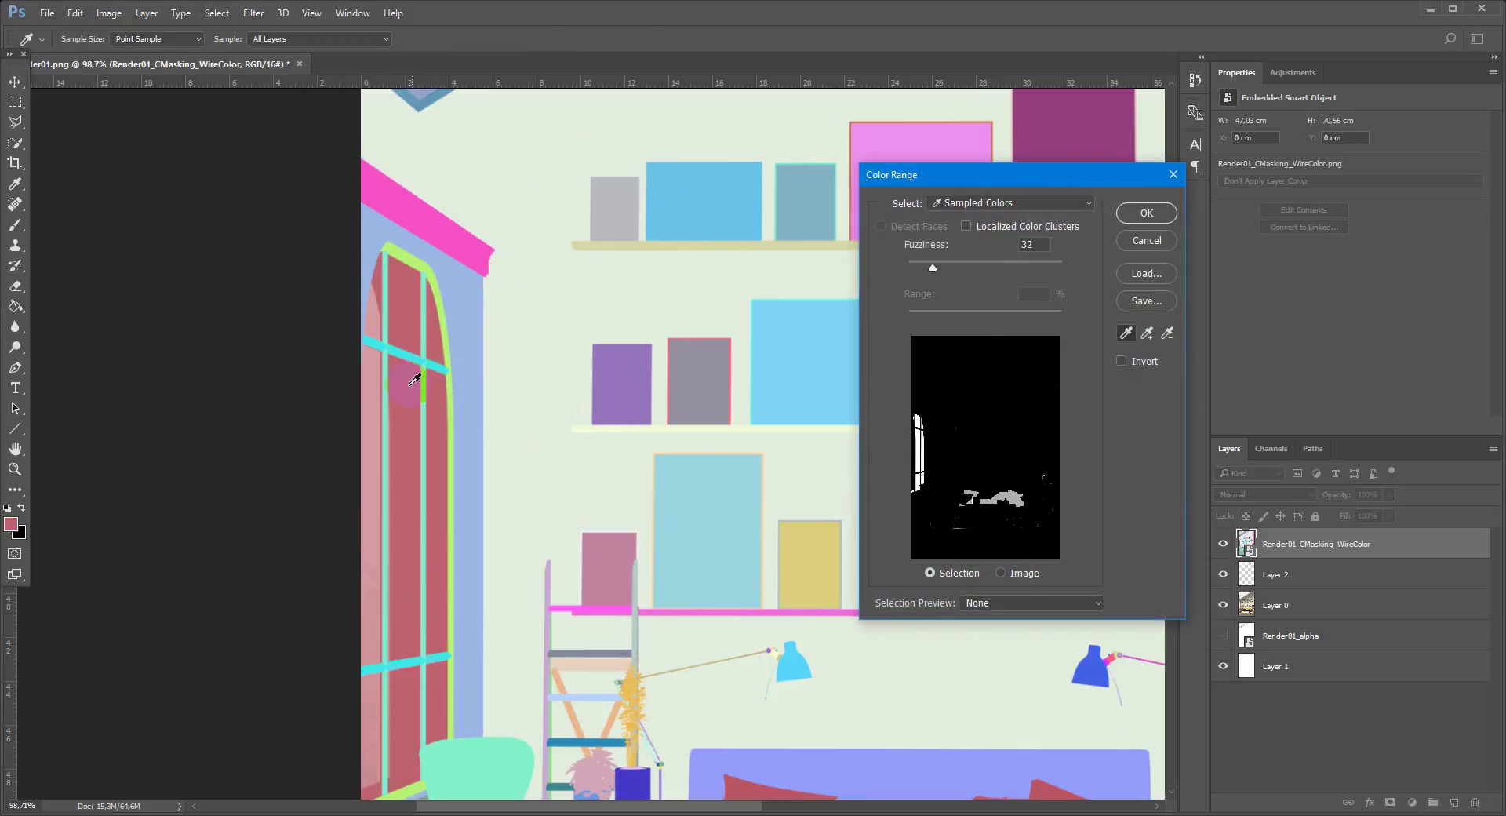
{"action": "left_click_drag", "start_coordinate": [932, 267], "coordinate": [916, 271]}
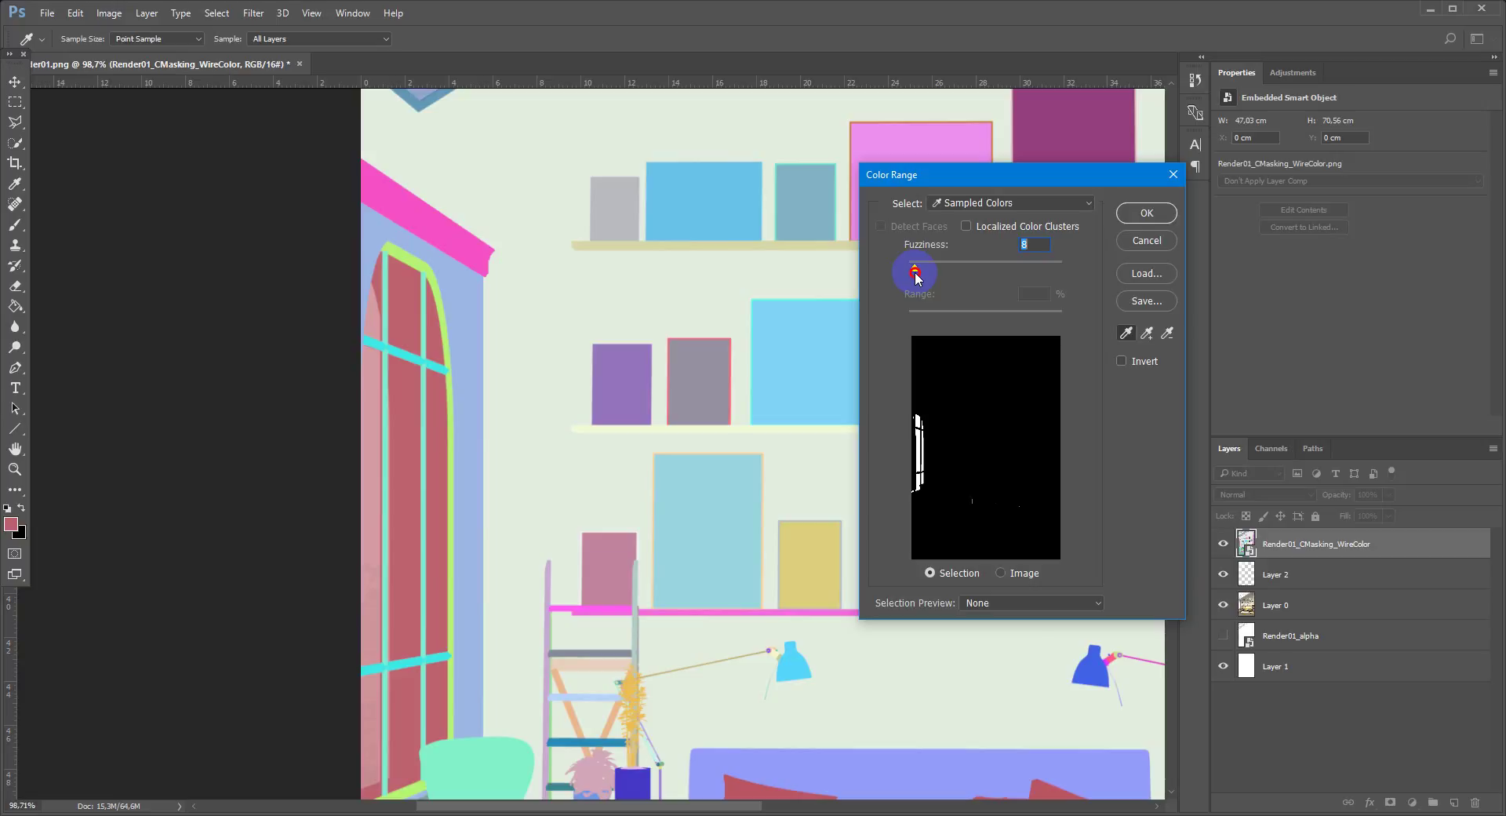
{"action": "left_click", "coordinate": [1147, 212]}
{"action": "key", "text": "g"}
{"action": "scroll", "coordinate": [806, 403], "scroll_direction": "down", "scroll_amount": 3}
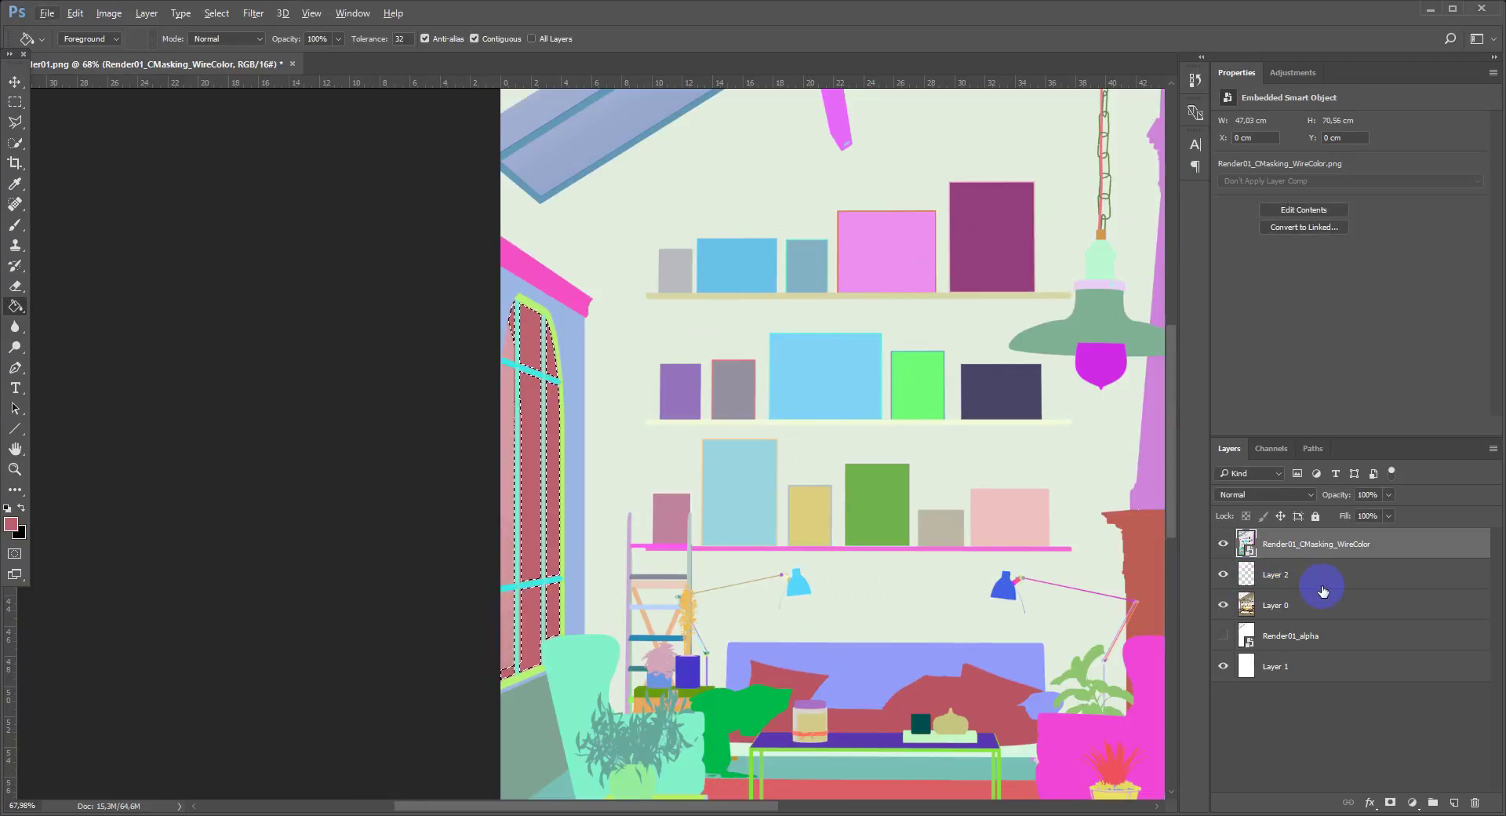
Hide the colour mask and add a new Layer 3 above Layer 0.
{"action": "left_click", "coordinate": [1222, 543]}
{"action": "left_click", "coordinate": [1309, 604]}
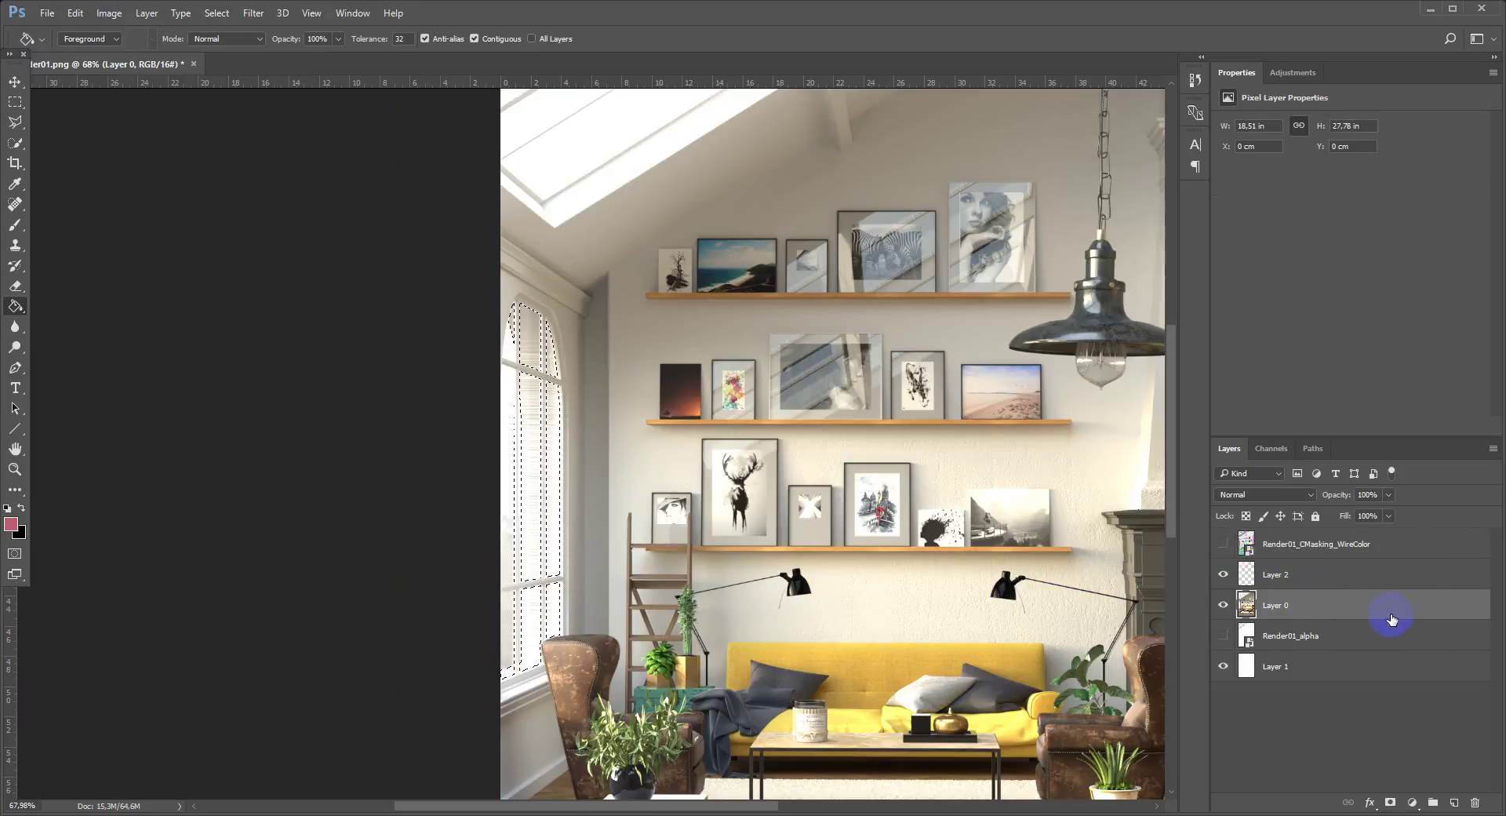
{"action": "left_click", "coordinate": [1455, 804]}
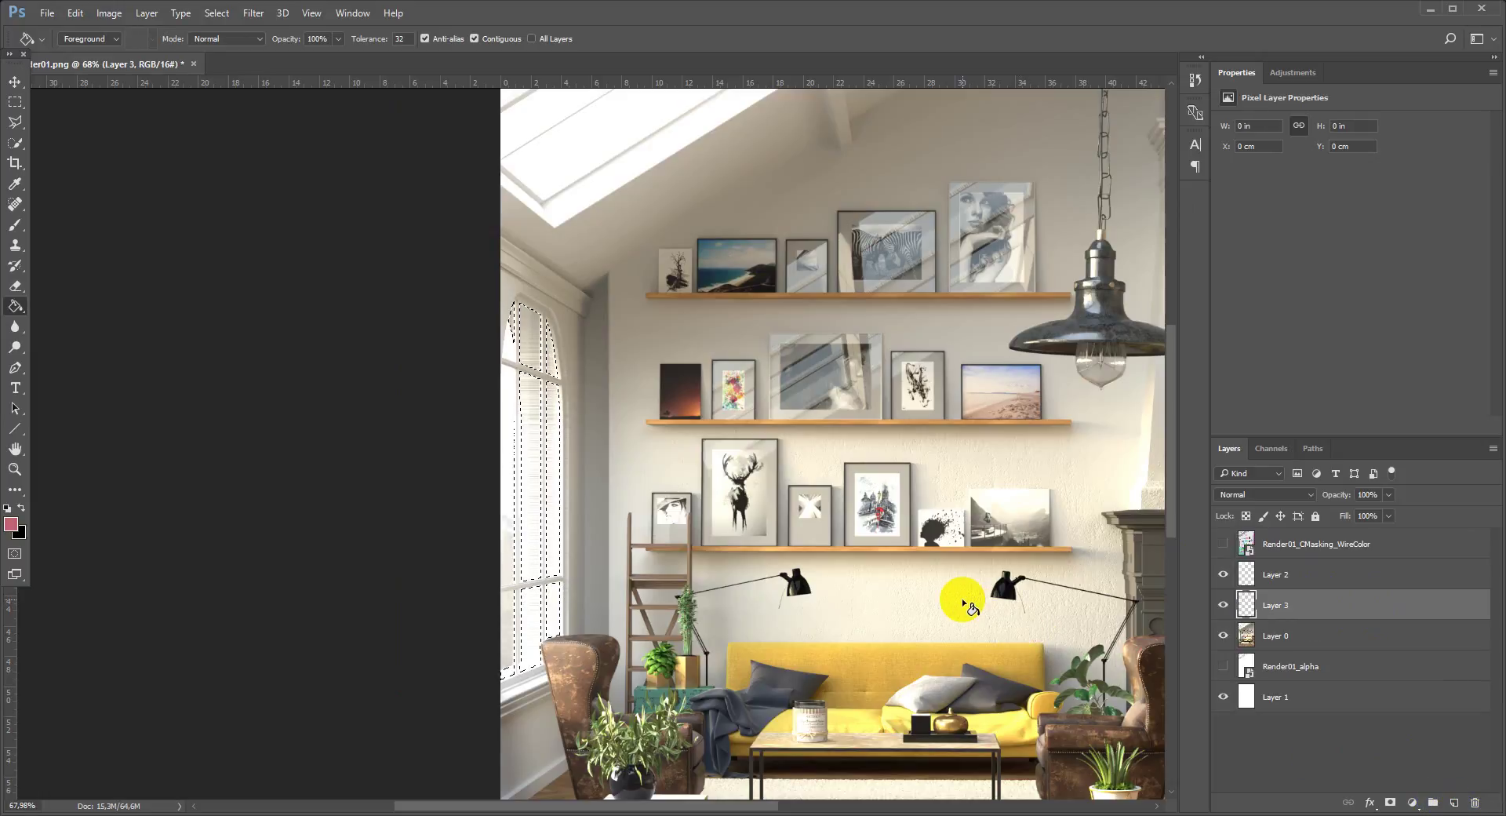
{"action": "scroll", "coordinate": [749, 606], "scroll_direction": "up", "scroll_amount": 1}
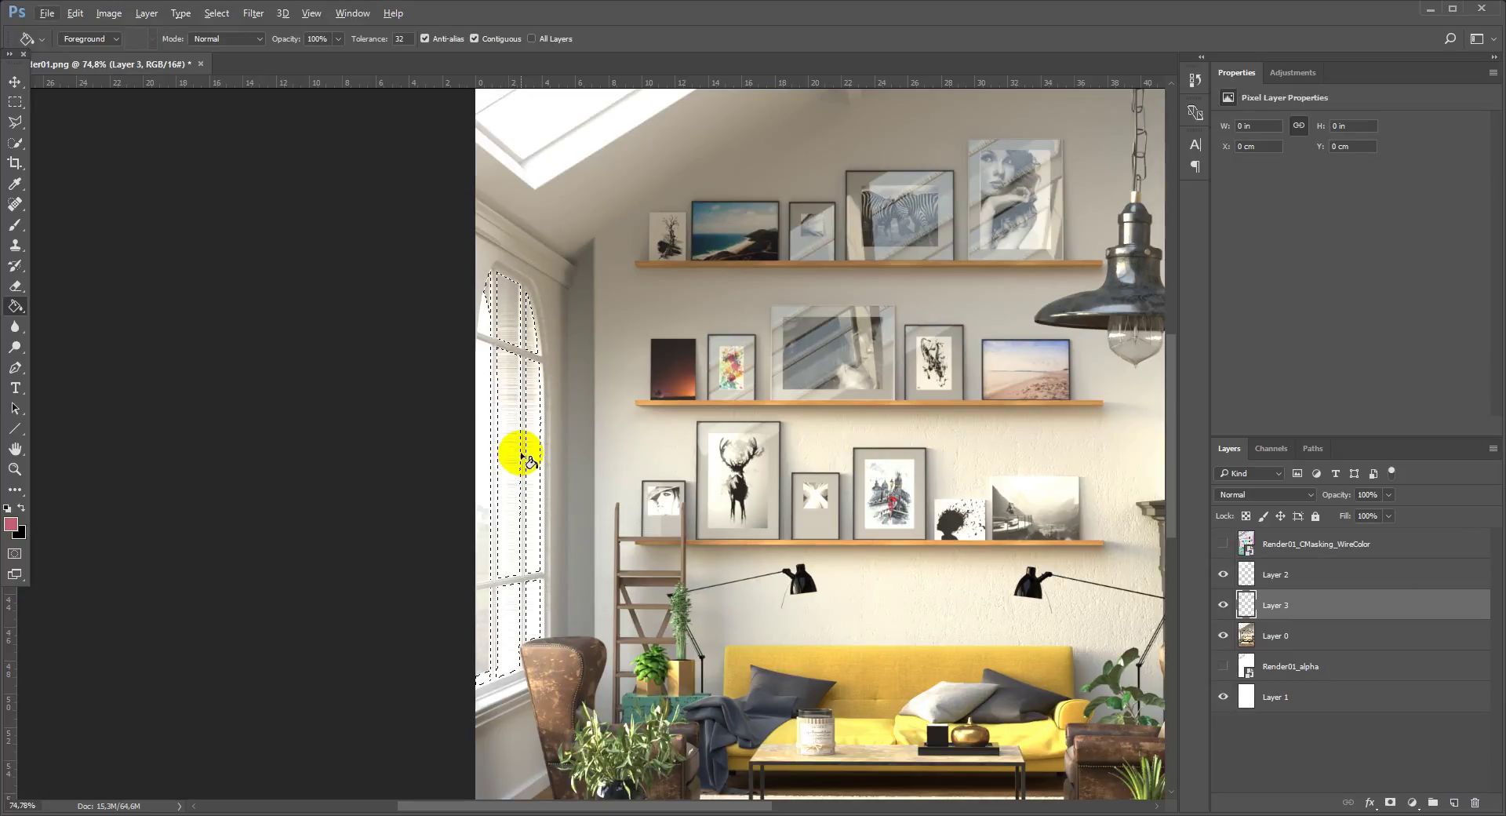
Set up a gradient whose stops are sampled from the window white and the beige wall.
{"action": "right_click", "coordinate": [15, 308]}
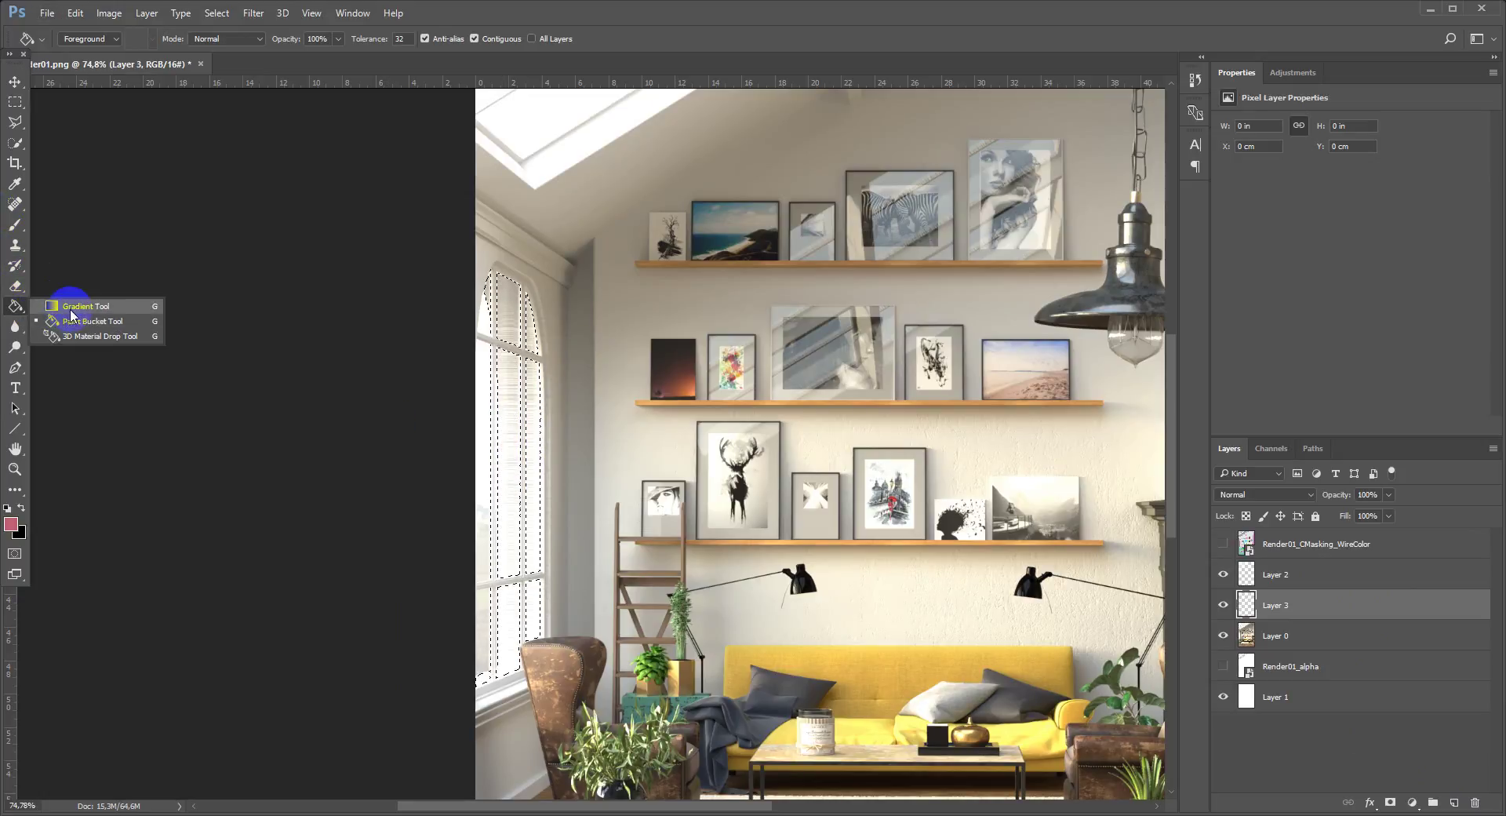
{"action": "left_click", "coordinate": [68, 300]}
{"action": "left_click", "coordinate": [76, 34]}
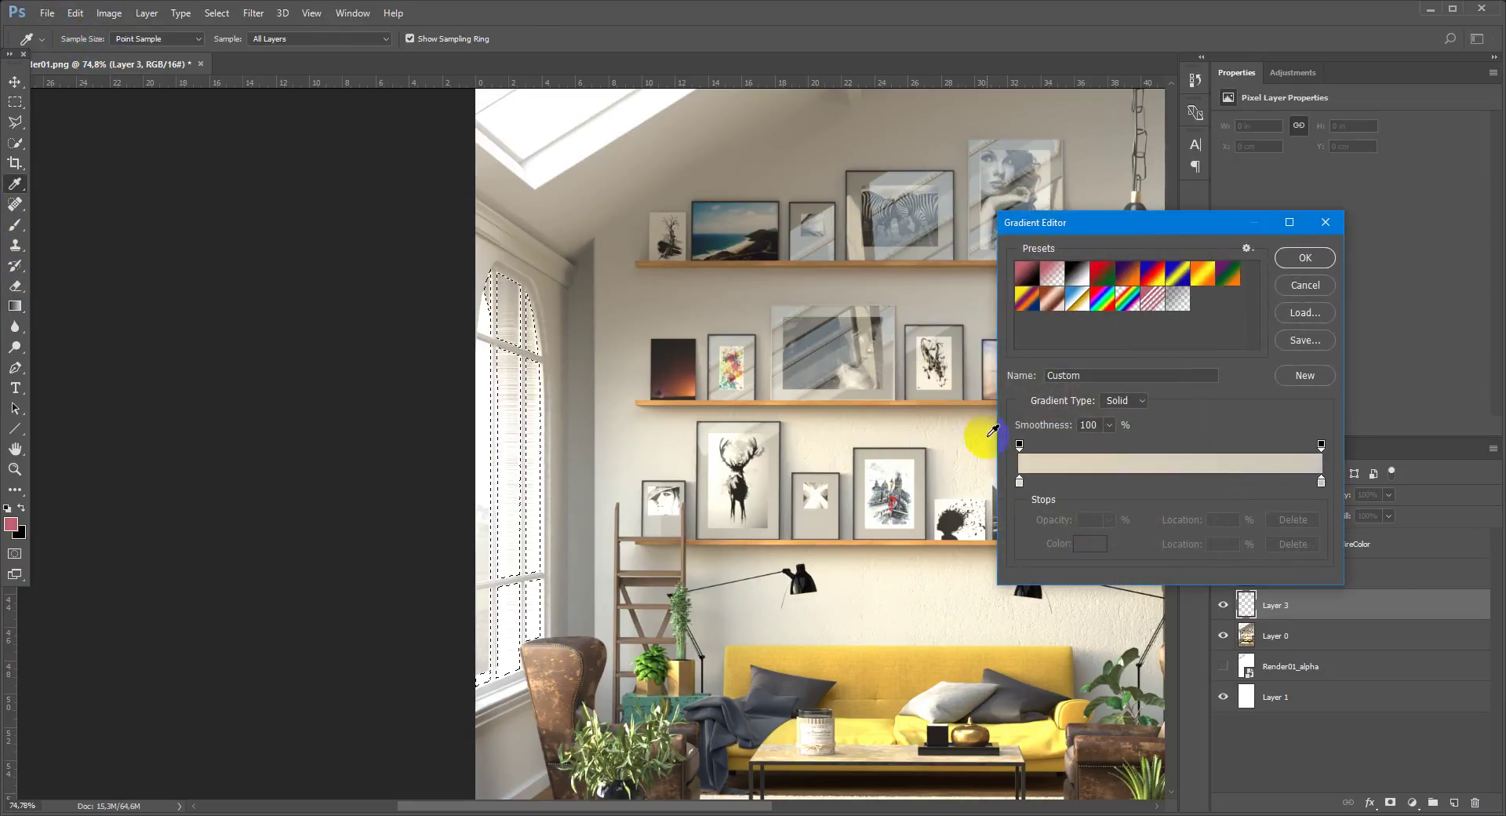
{"action": "left_click", "coordinate": [1019, 480]}
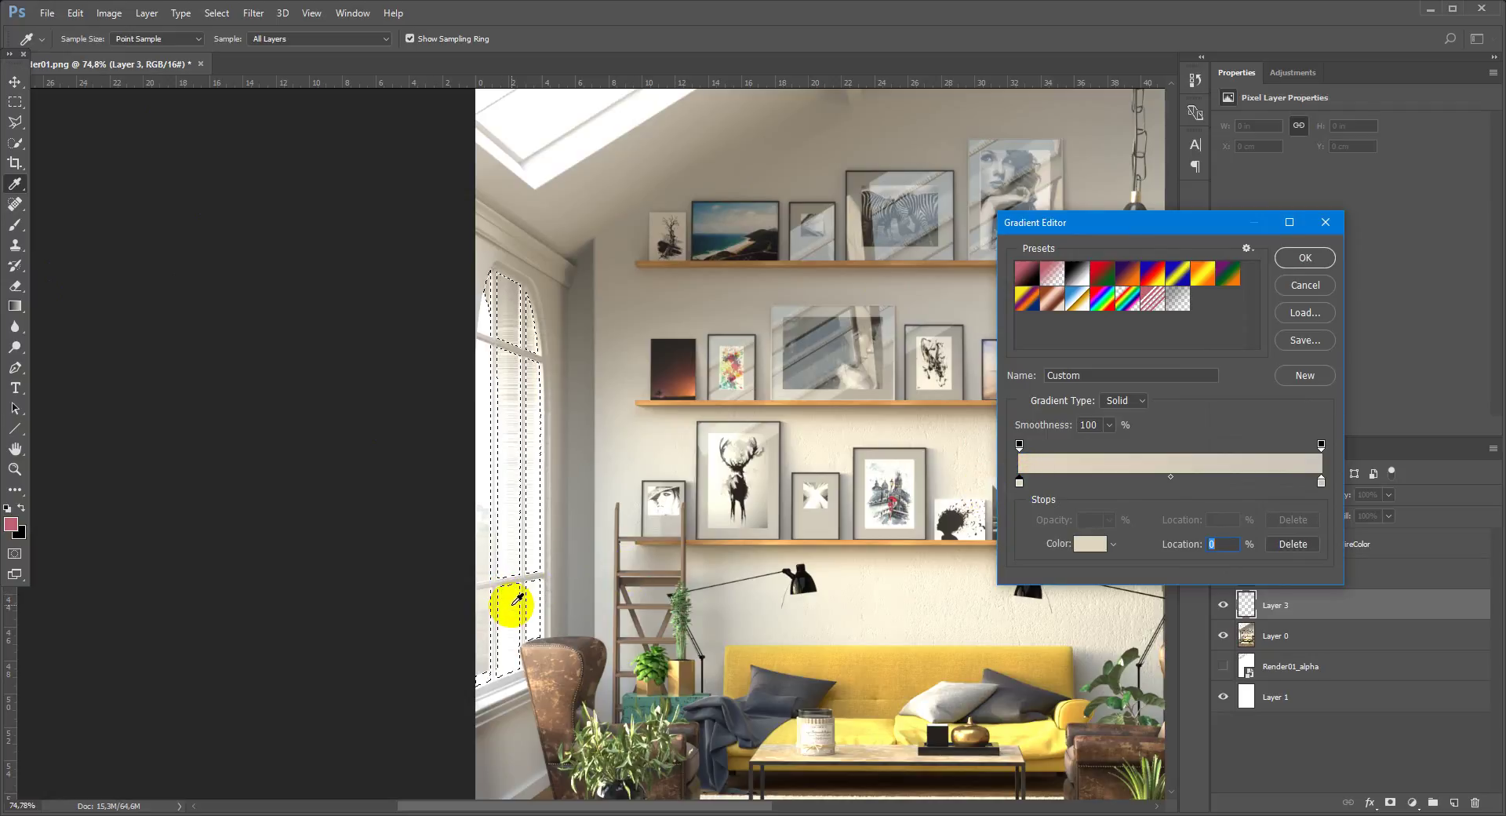
{"action": "left_click", "coordinate": [516, 635]}
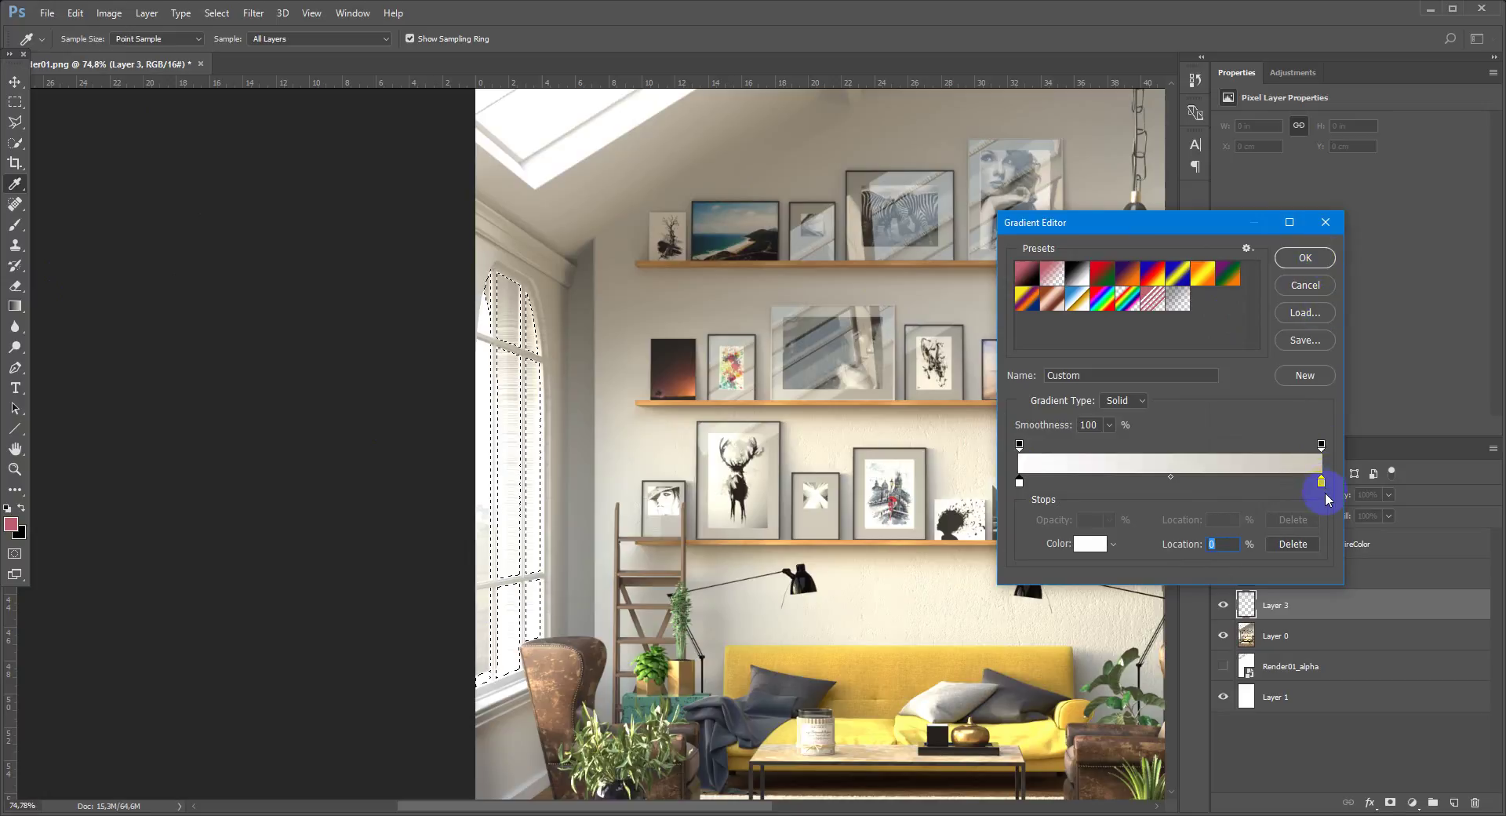
{"action": "left_click", "coordinate": [1090, 544]}
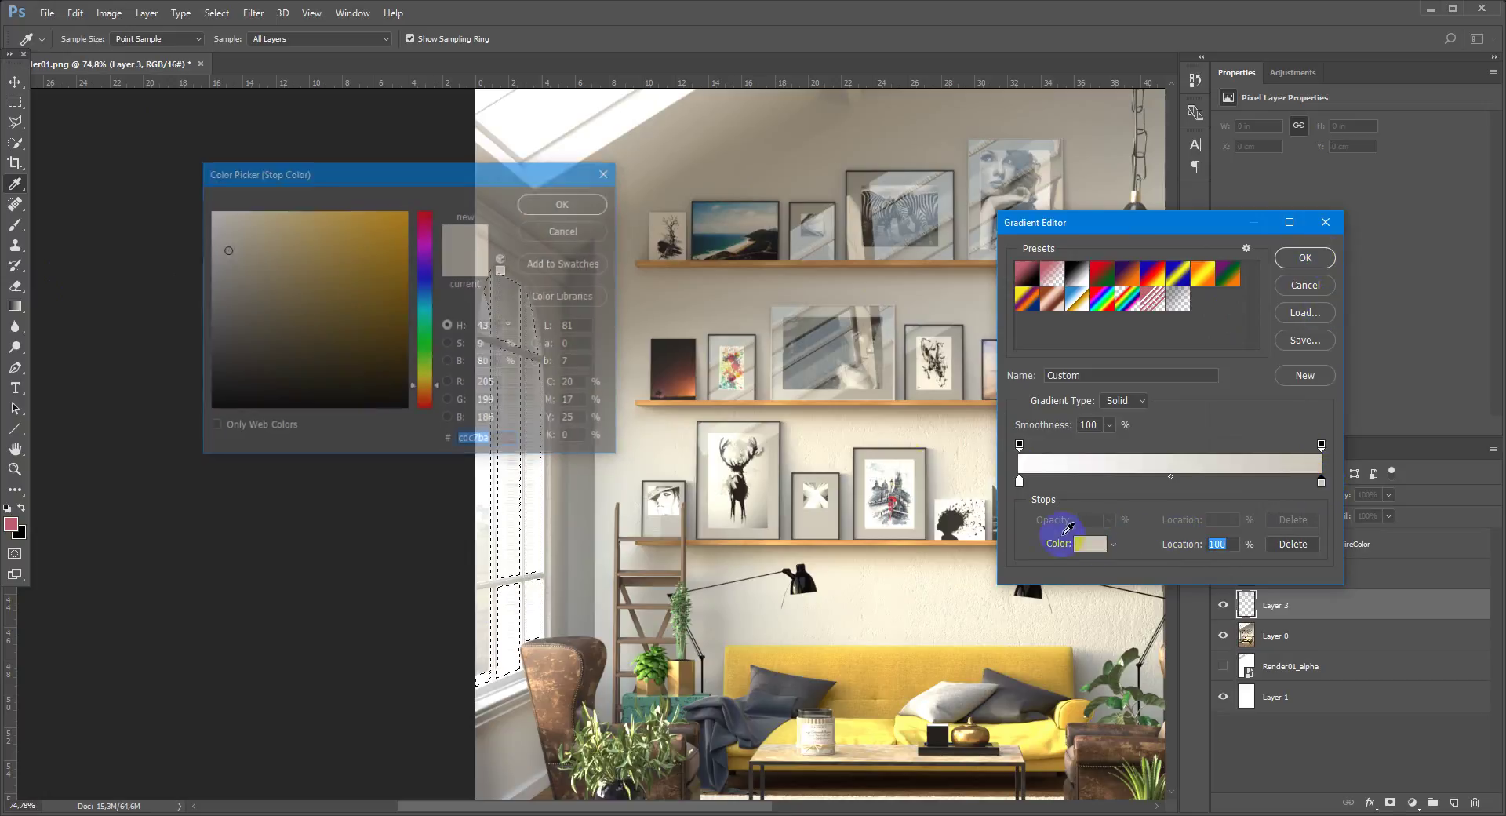
{"action": "left_click_drag", "start_coordinate": [485, 176], "coordinate": [891, 219]}
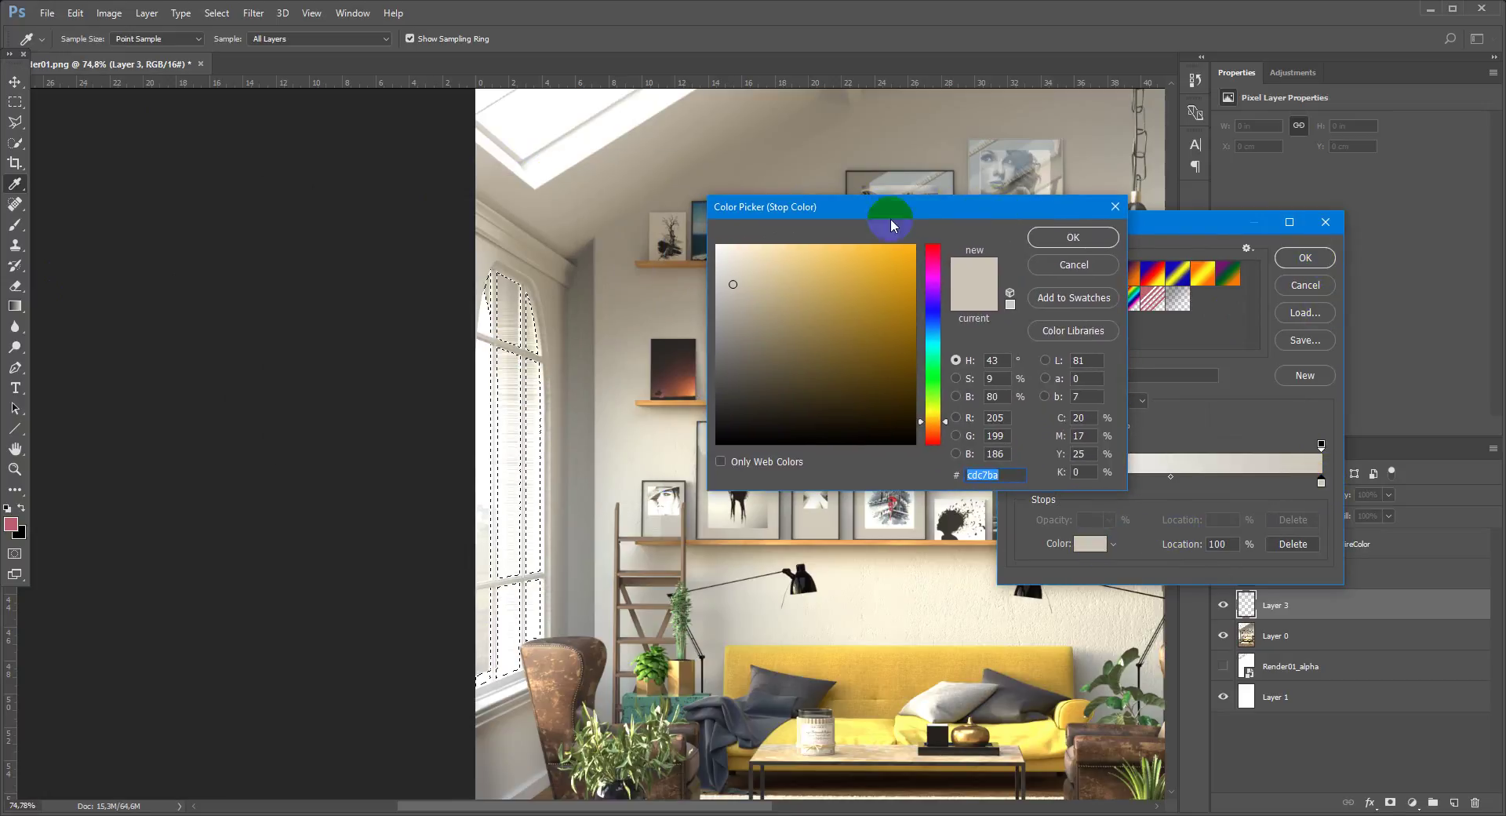
{"action": "left_click", "coordinate": [506, 281]}
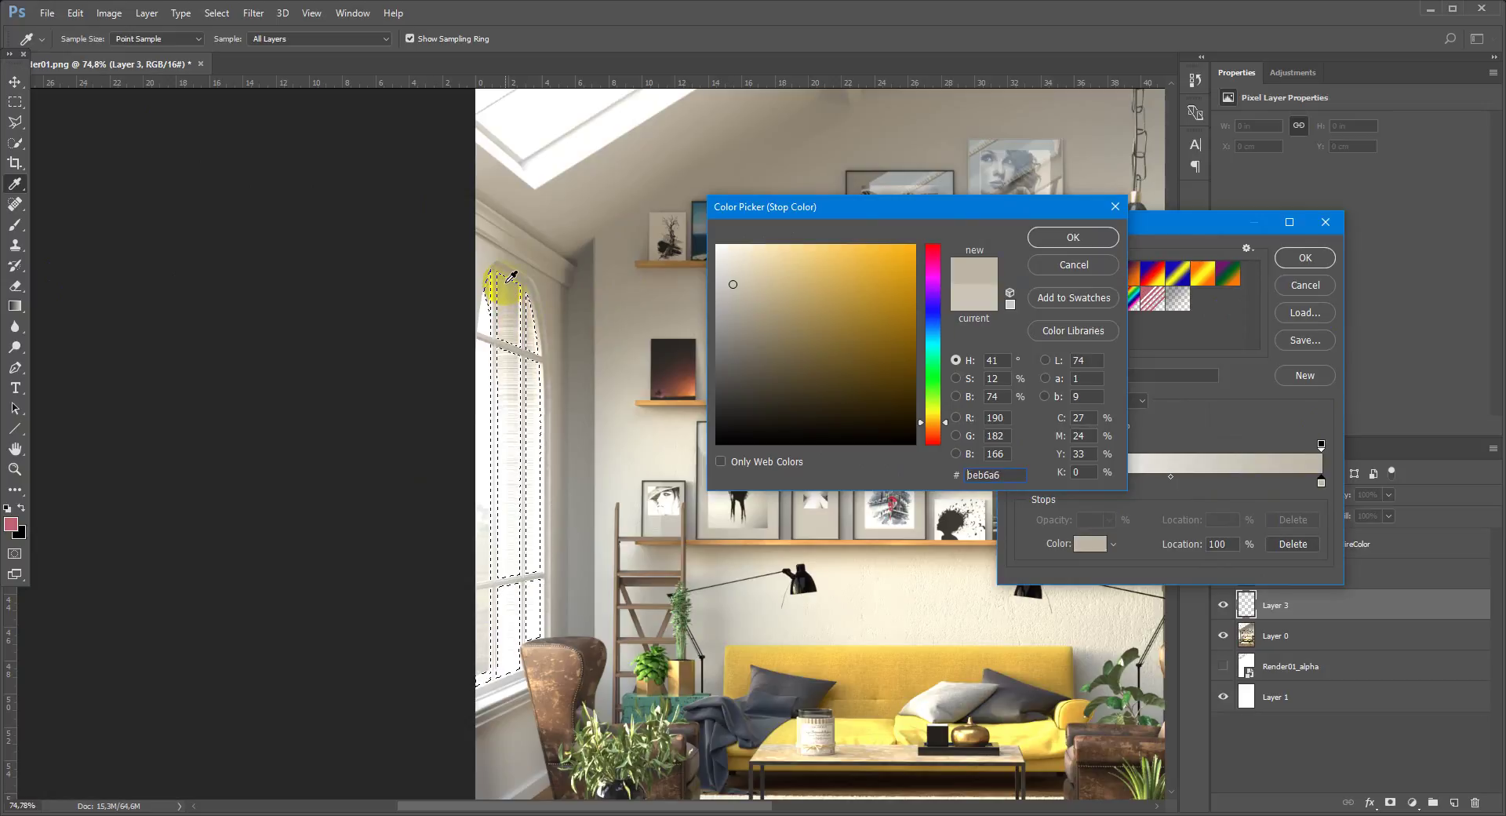
{"action": "left_click", "coordinate": [1069, 237]}
{"action": "left_click", "coordinate": [1305, 257]}
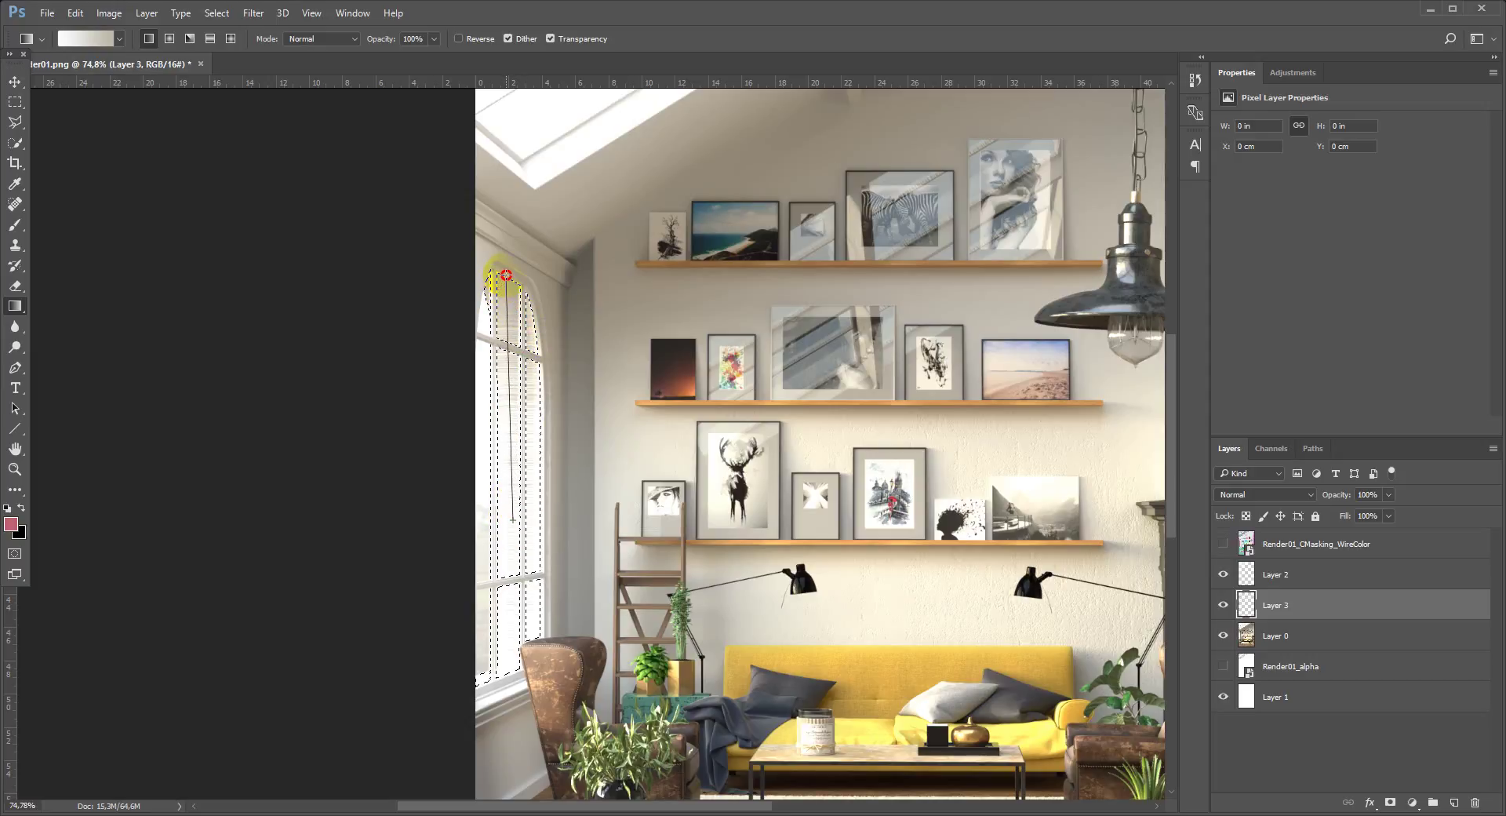
Fill the window selection on Layer 3 with the beige gradient and deselect.
{"action": "left_click_drag", "start_coordinate": [507, 281], "coordinate": [571, 292]}
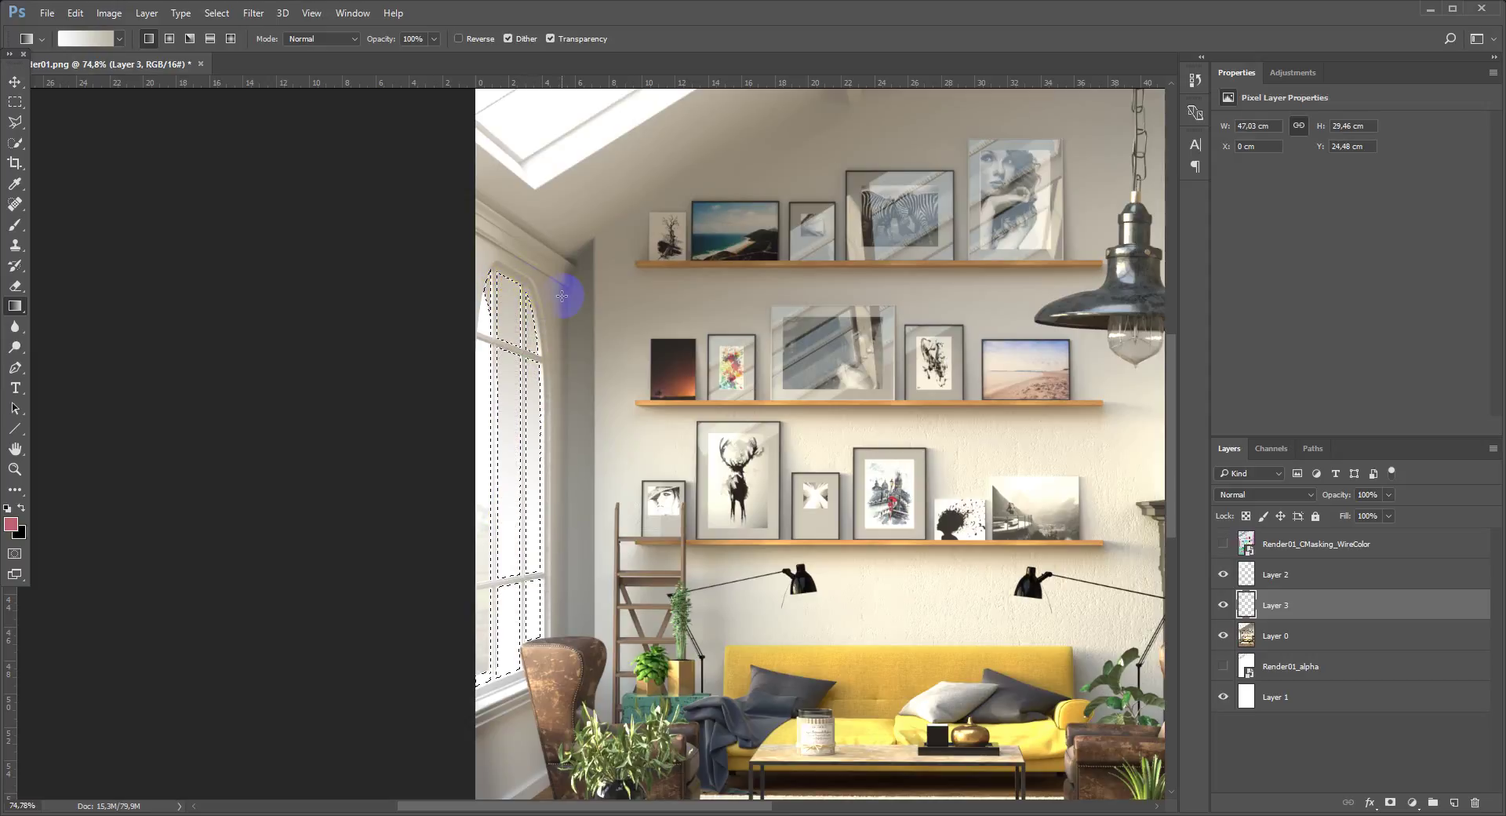
{"action": "key", "text": "ctrl+d"}
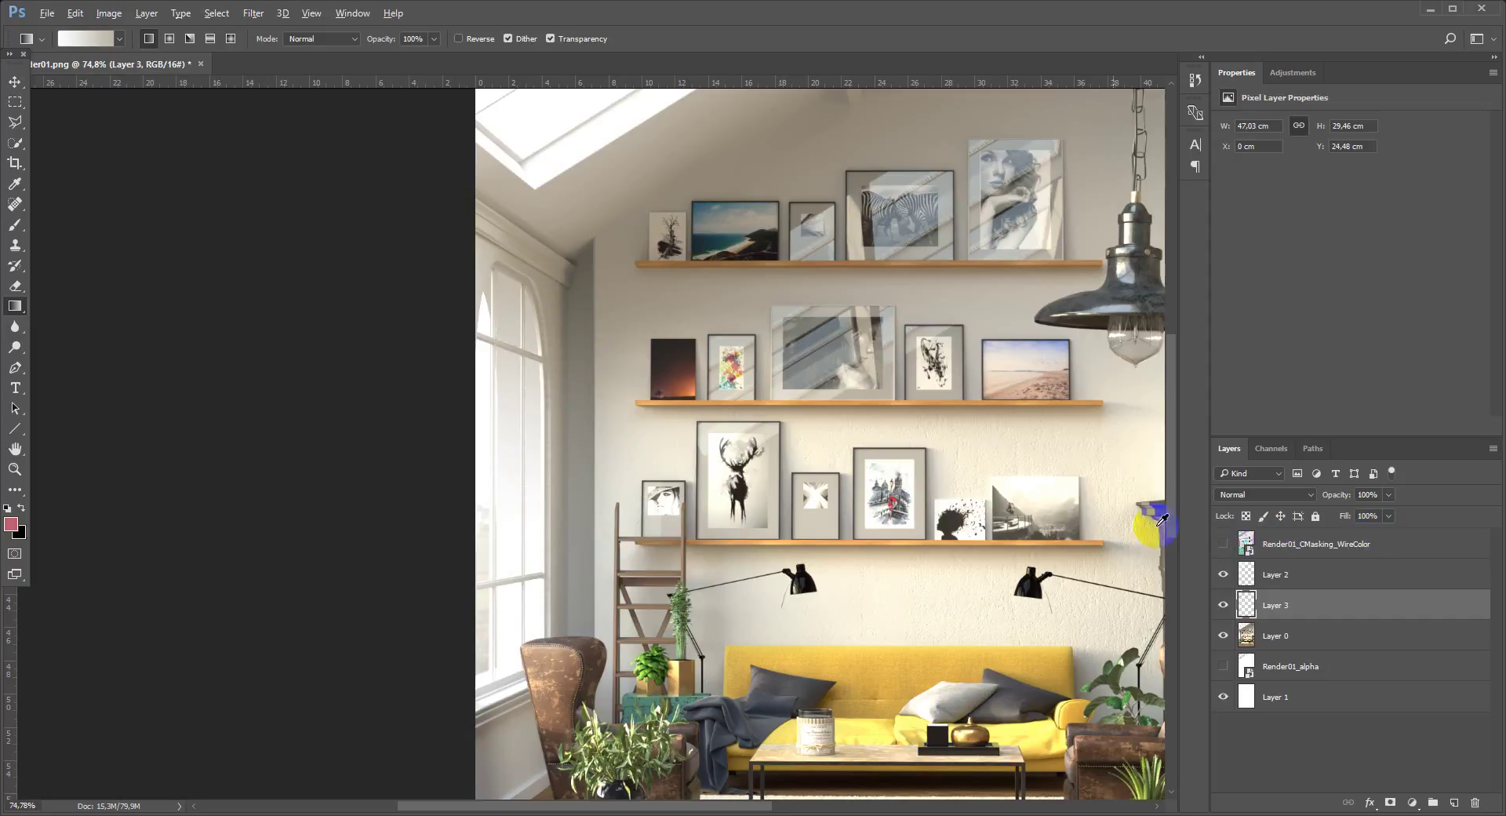
{"action": "left_click_drag", "start_coordinate": [1151, 525], "coordinate": [341, 476]}
Set Layer 3's window gradient to 95% opacity.
{"action": "scroll", "coordinate": [413, 369], "scroll_direction": "up", "scroll_amount": 1}
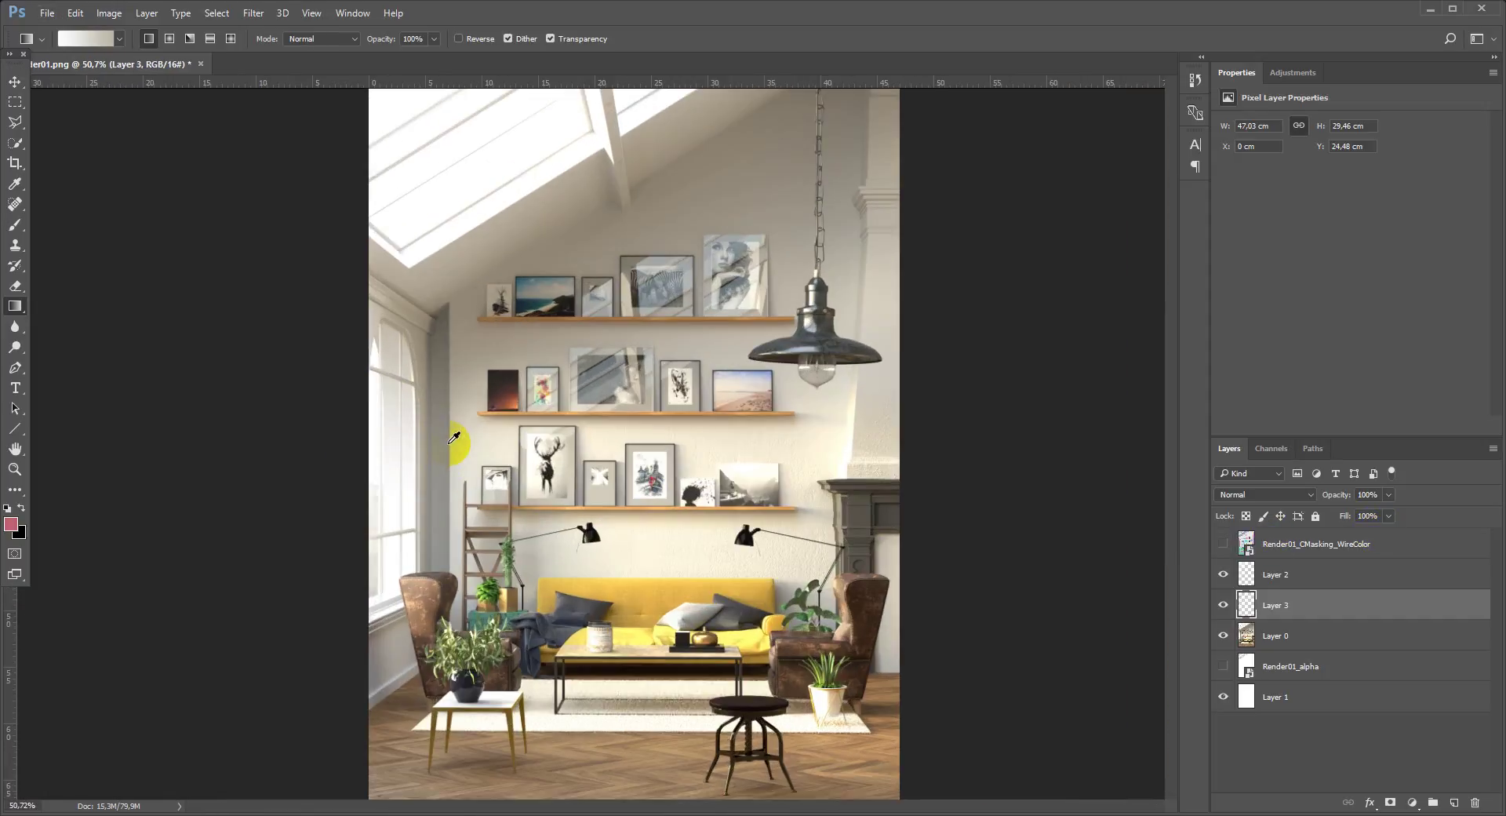
{"action": "scroll", "coordinate": [444, 427], "scroll_direction": "up", "scroll_amount": 1}
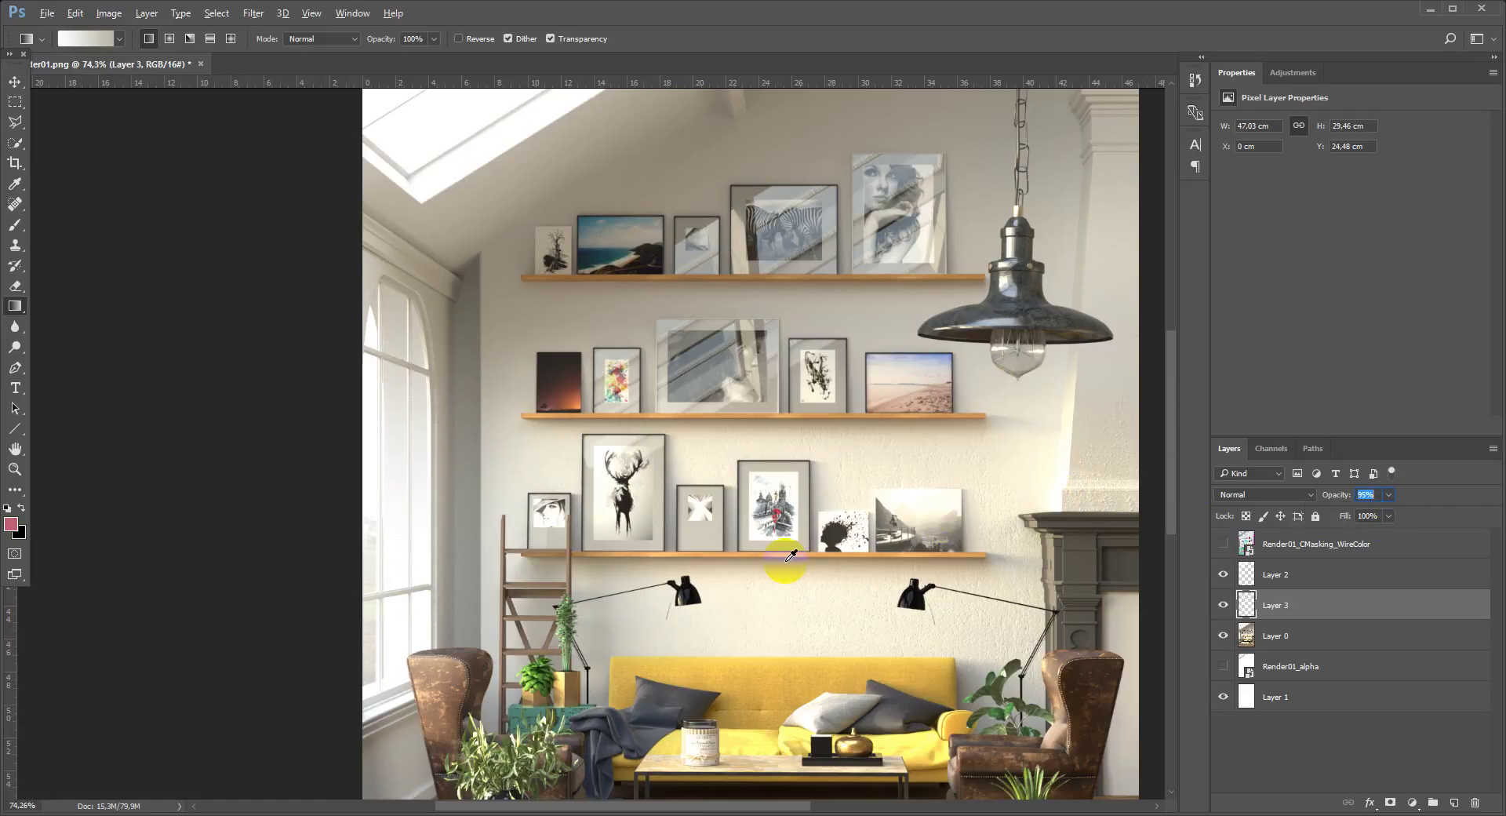
{"action": "type", "text": "95"}
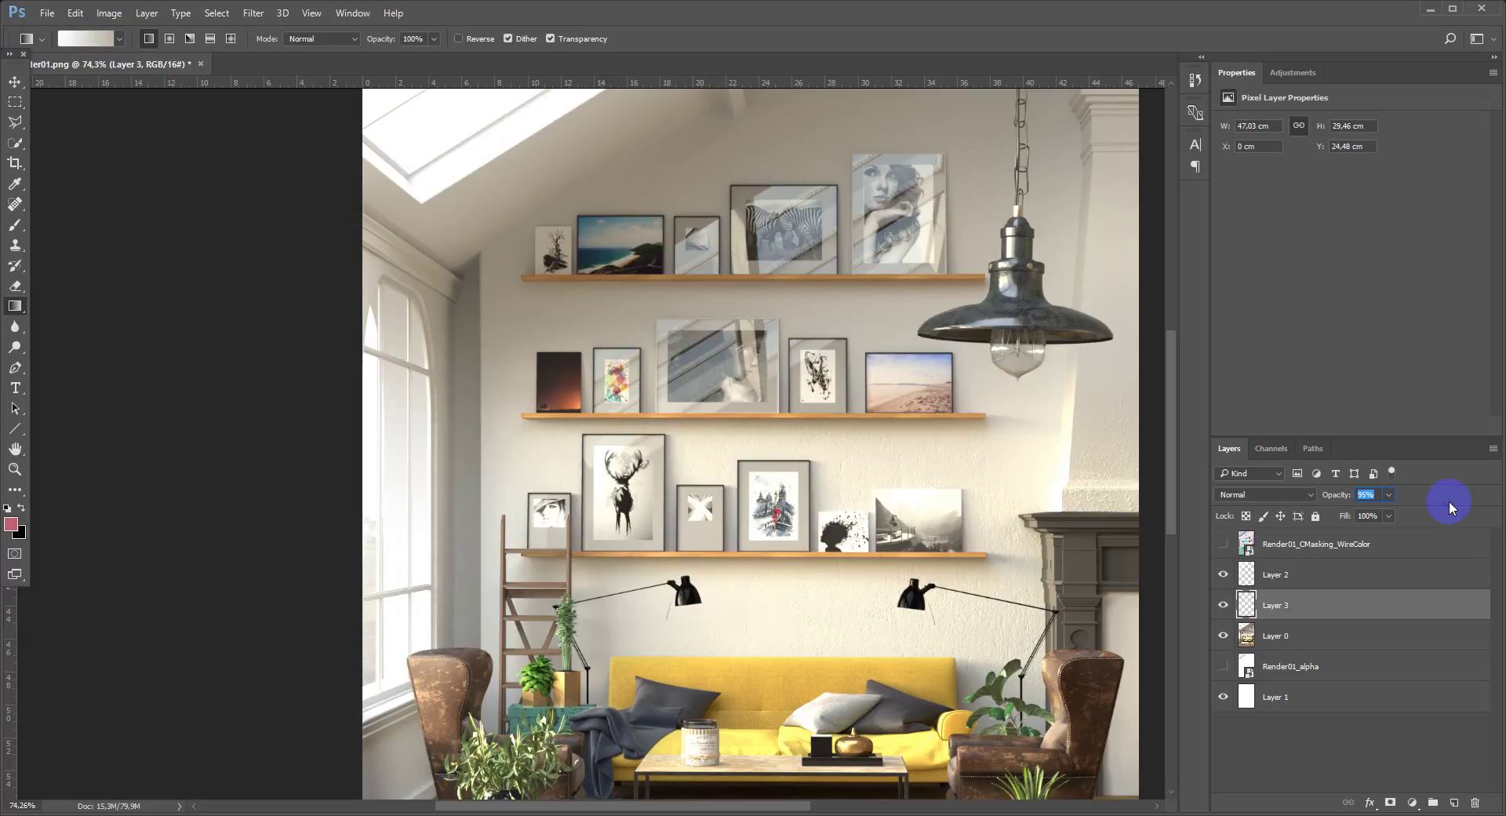
{"action": "left_click", "coordinate": [15, 82]}
{"action": "scroll", "coordinate": [497, 396], "scroll_direction": "down", "scroll_amount": 2}
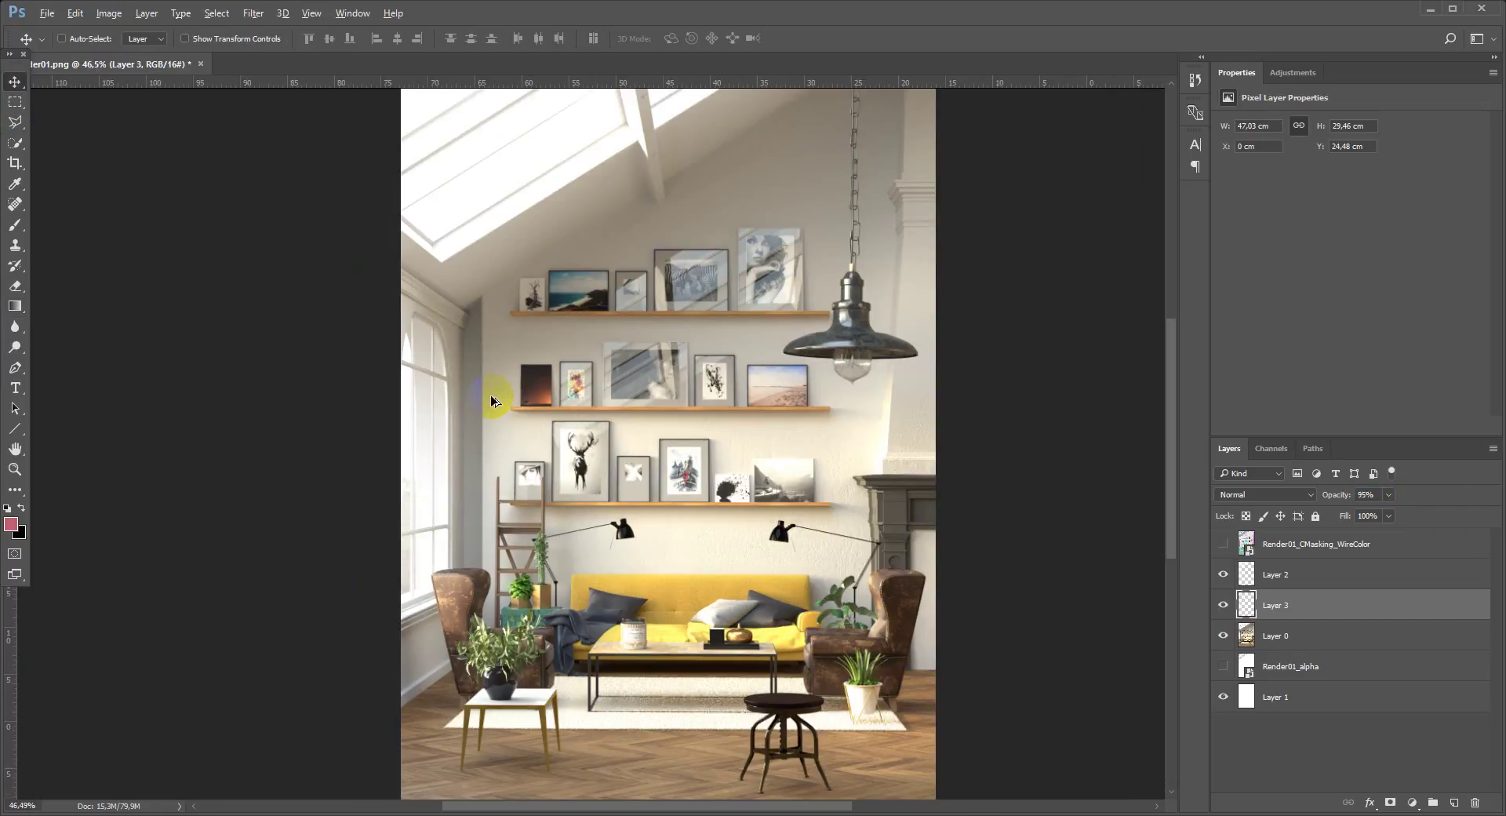
{"action": "scroll", "coordinate": [498, 400], "scroll_direction": "down", "scroll_amount": 1}
{"action": "scroll", "coordinate": [729, 408], "scroll_direction": "up", "scroll_amount": 1}
{"action": "scroll", "coordinate": [765, 427], "scroll_direction": "up", "scroll_amount": 1}
{"action": "scroll", "coordinate": [772, 433], "scroll_direction": "up", "scroll_amount": 1}
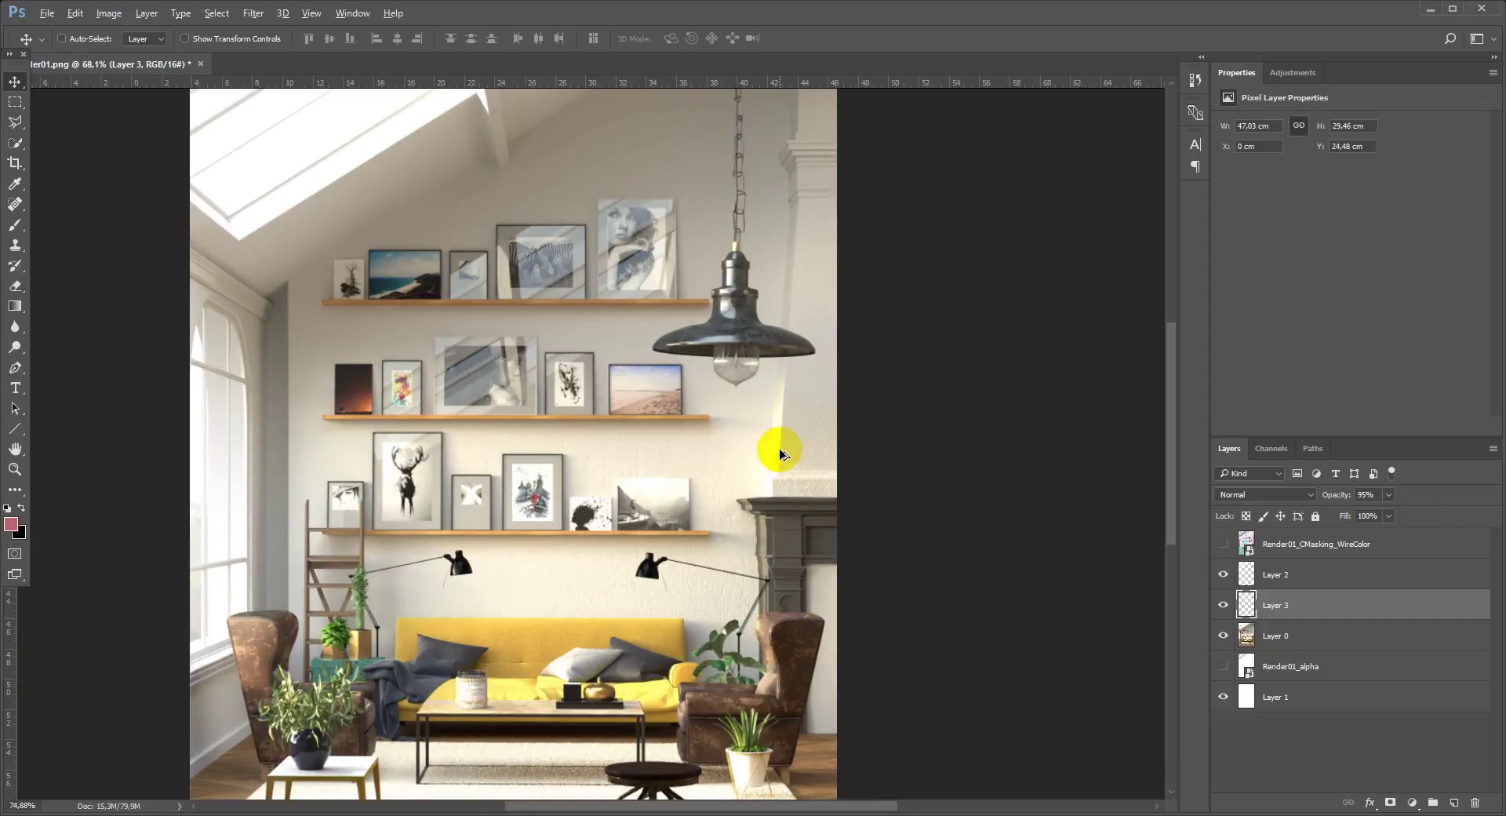
{"action": "scroll", "coordinate": [777, 450], "scroll_direction": "up", "scroll_amount": 1}
{"action": "scroll", "coordinate": [796, 454], "scroll_direction": "up", "scroll_amount": 1}
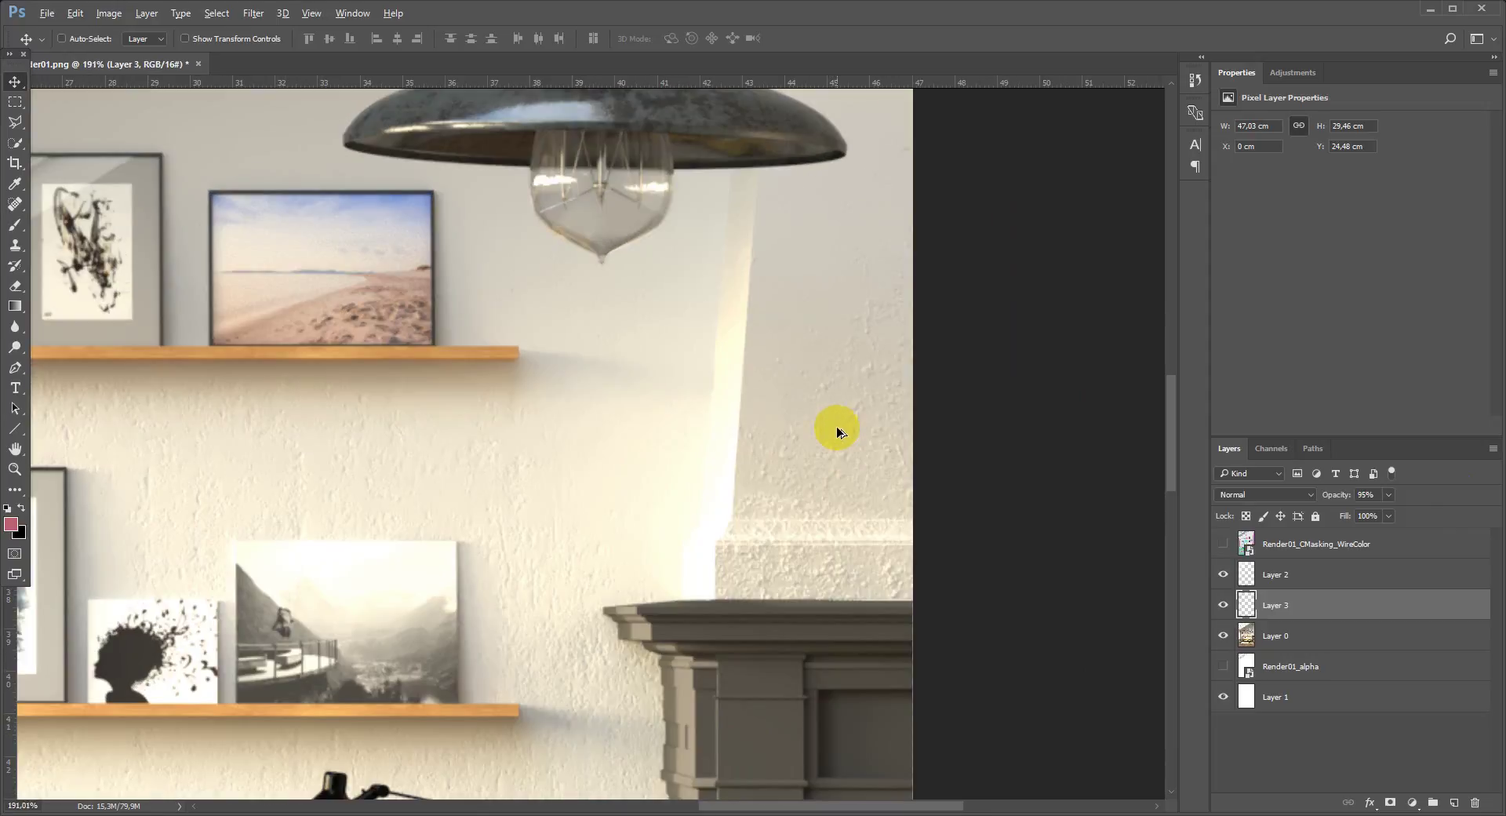
Toggle the Render01_CMasking_WireColor mask's visibility to check it against the render.
{"action": "left_click", "coordinate": [1255, 605]}
{"action": "left_click", "coordinate": [1223, 543]}
{"action": "left_click", "coordinate": [1373, 518]}
{"action": "left_click", "coordinate": [1272, 544]}
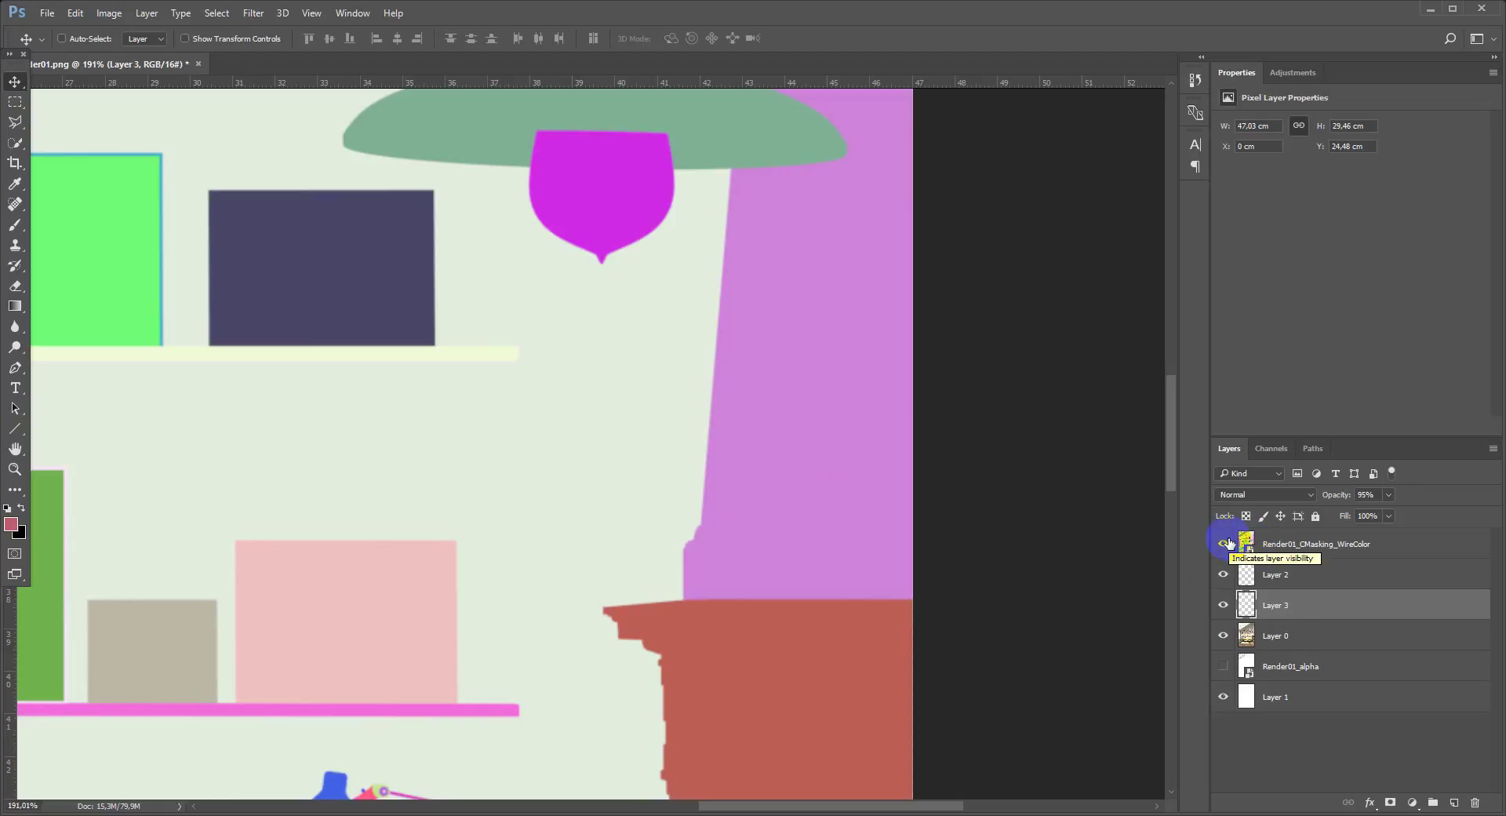
{"action": "left_click", "coordinate": [1224, 543]}
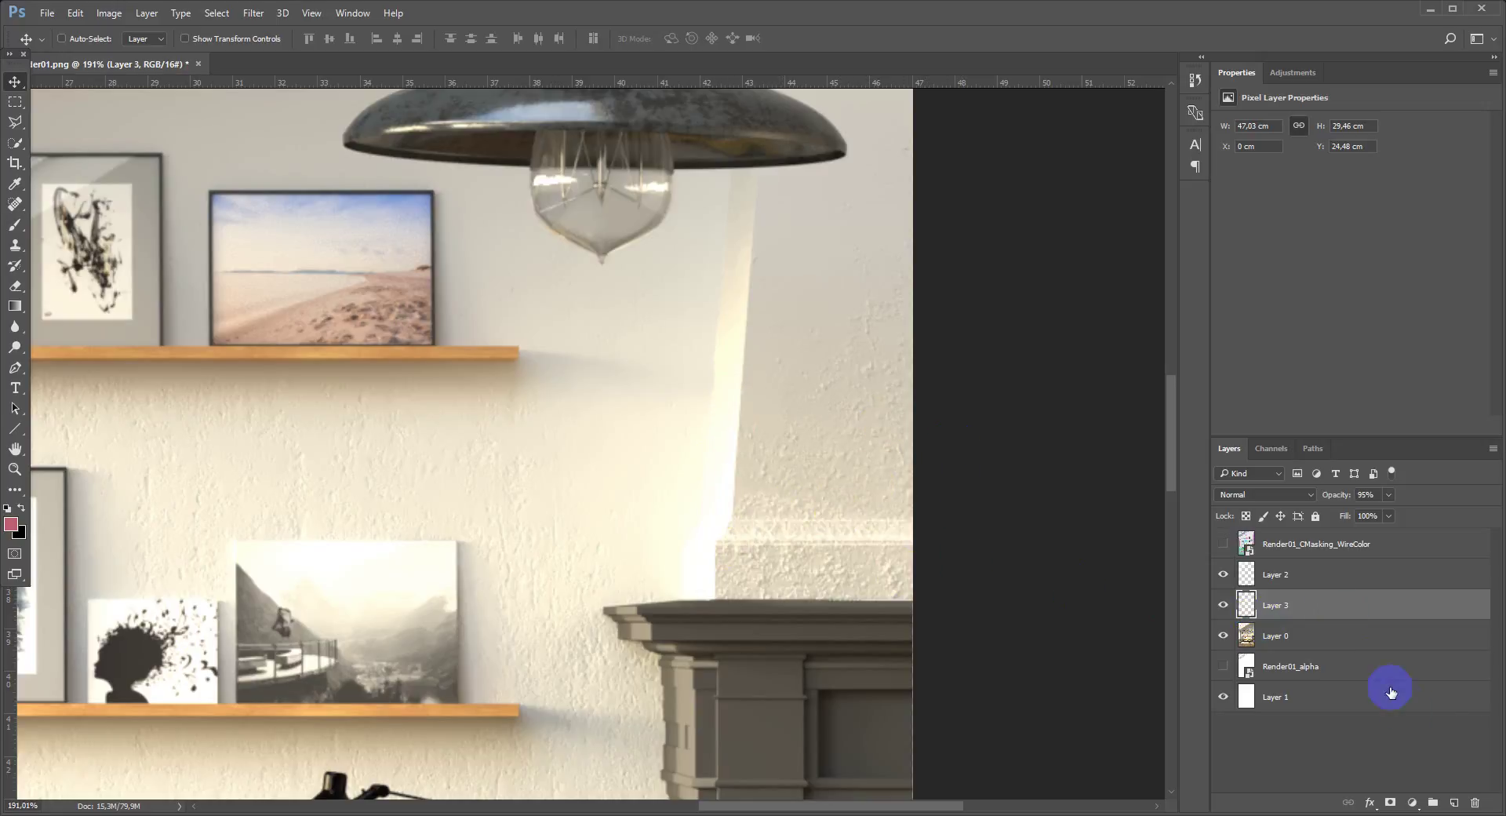
Add empty Layer 4 and outline the pale wall strip above the mantel, right of the lamp, with a polygonal selection.
{"action": "left_click", "coordinate": [1451, 802]}
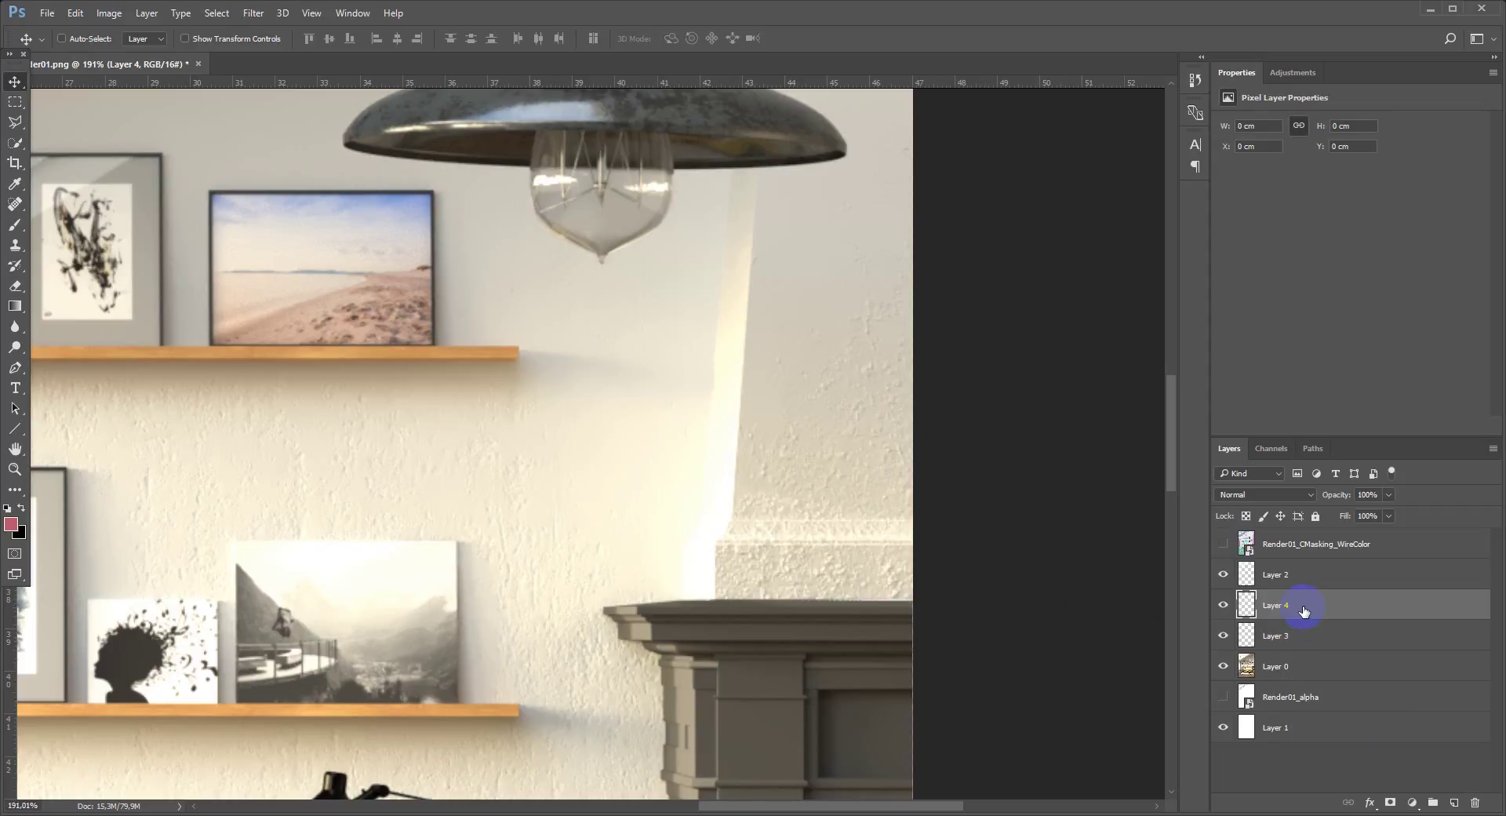
{"action": "key", "text": "l"}
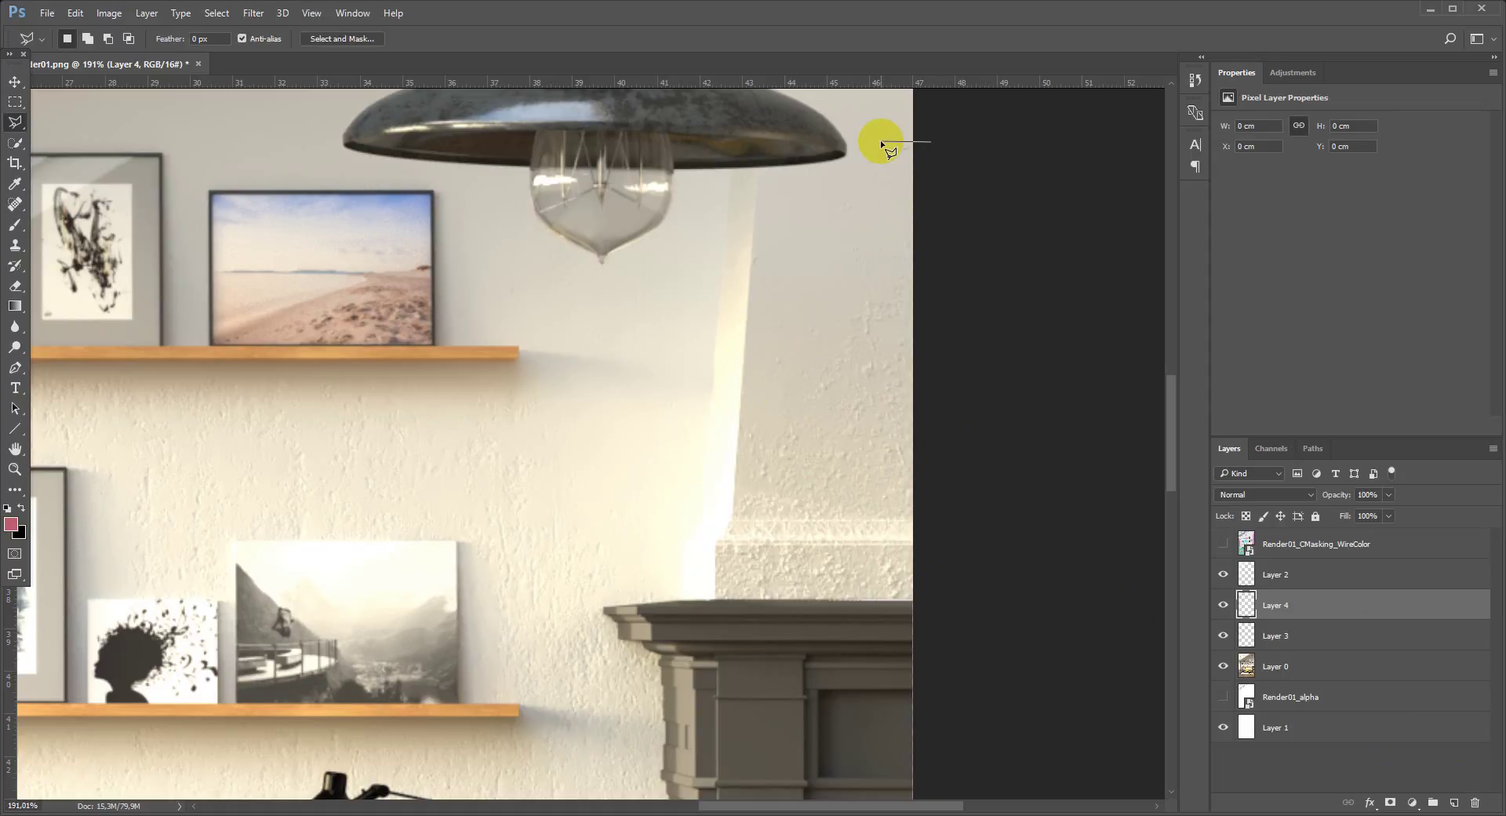
{"action": "left_click", "coordinate": [872, 157]}
{"action": "left_click", "coordinate": [758, 188]}
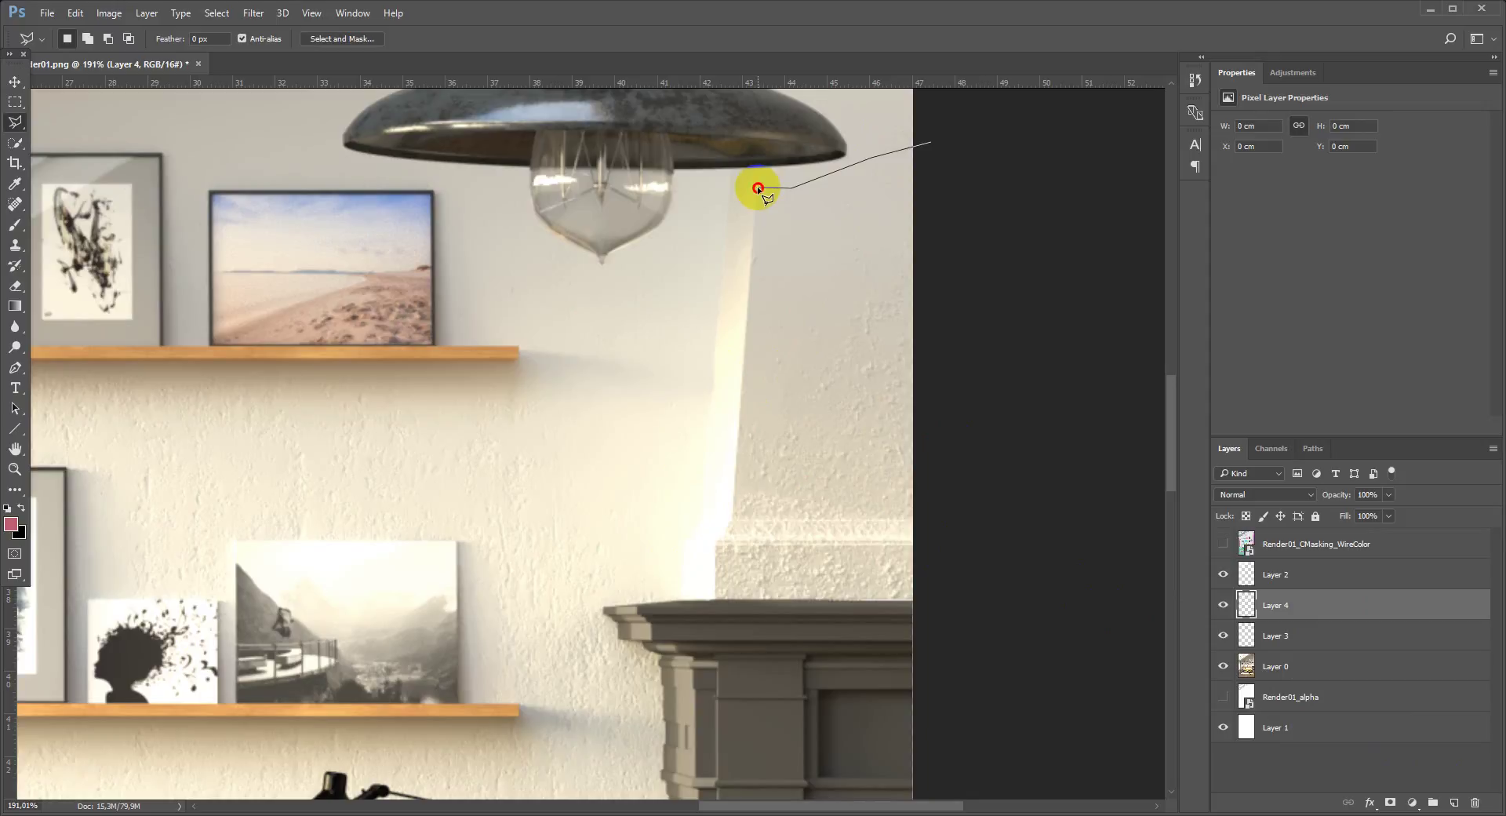
{"action": "left_click", "coordinate": [735, 519]}
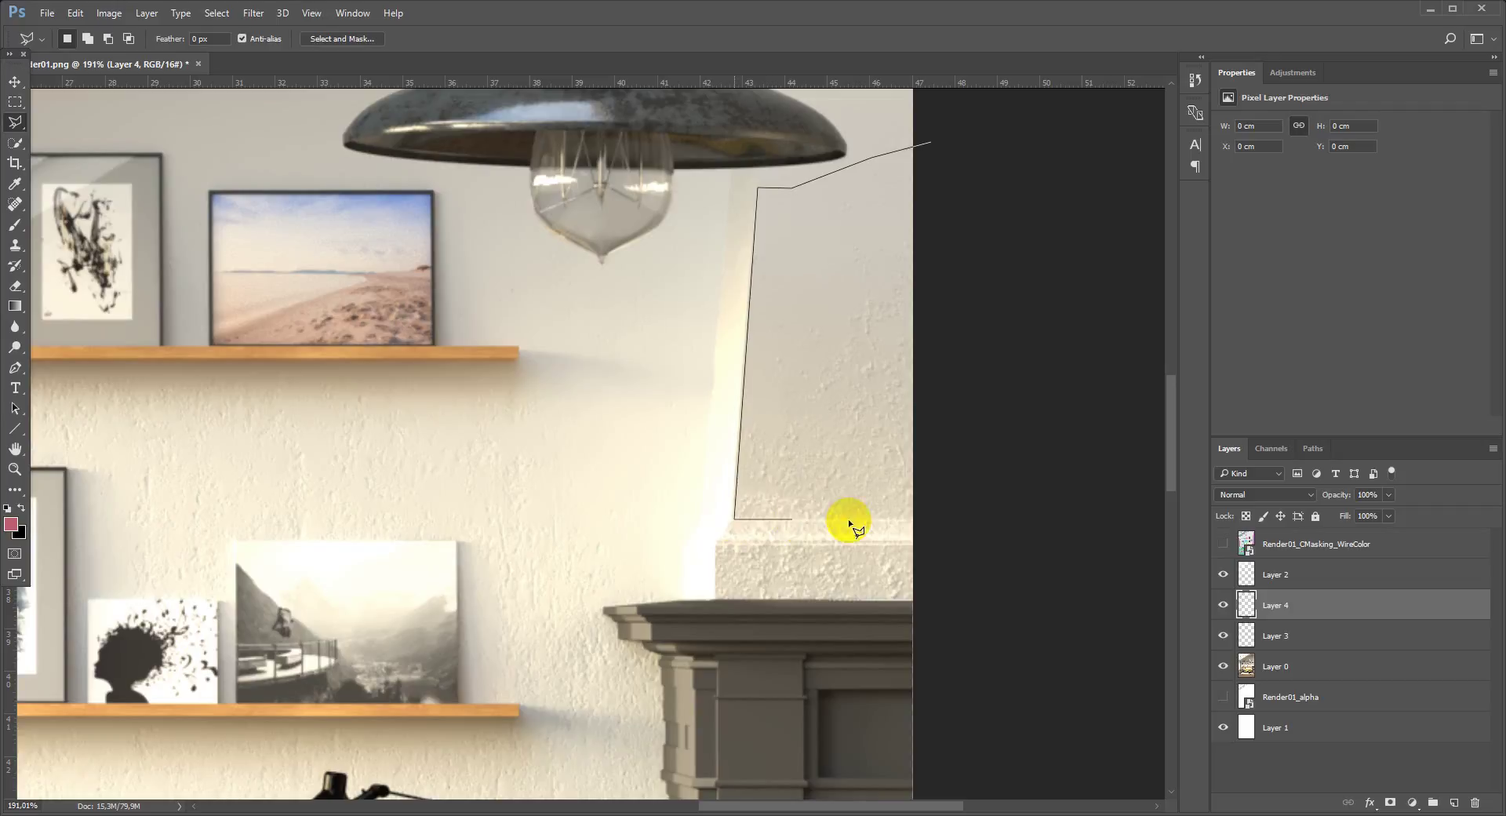
{"action": "left_click", "coordinate": [944, 519]}
{"action": "left_click", "coordinate": [932, 143]}
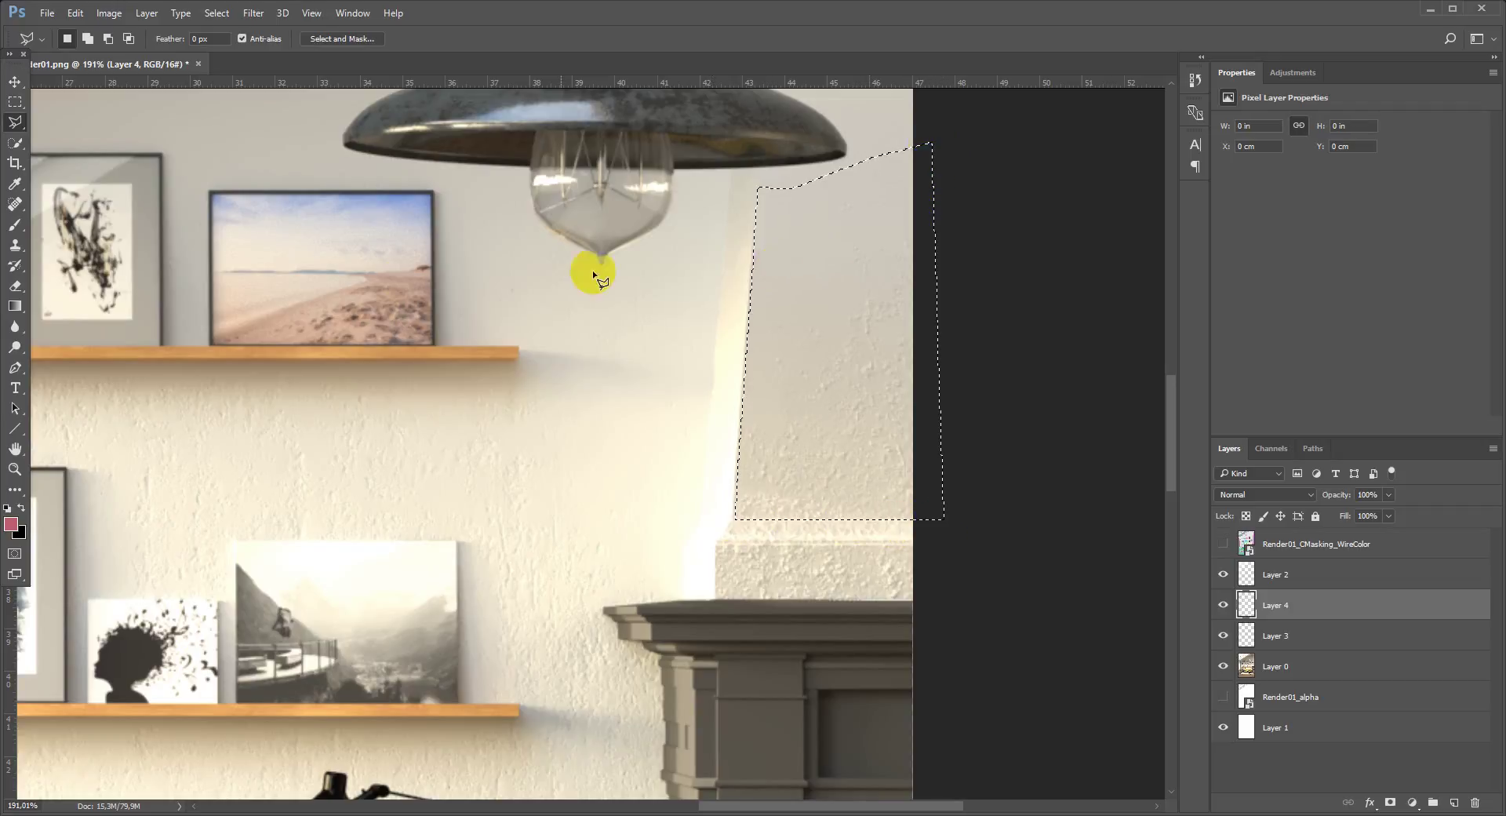
{"action": "key", "text": "g"}
{"action": "left_click", "coordinate": [14, 524]}
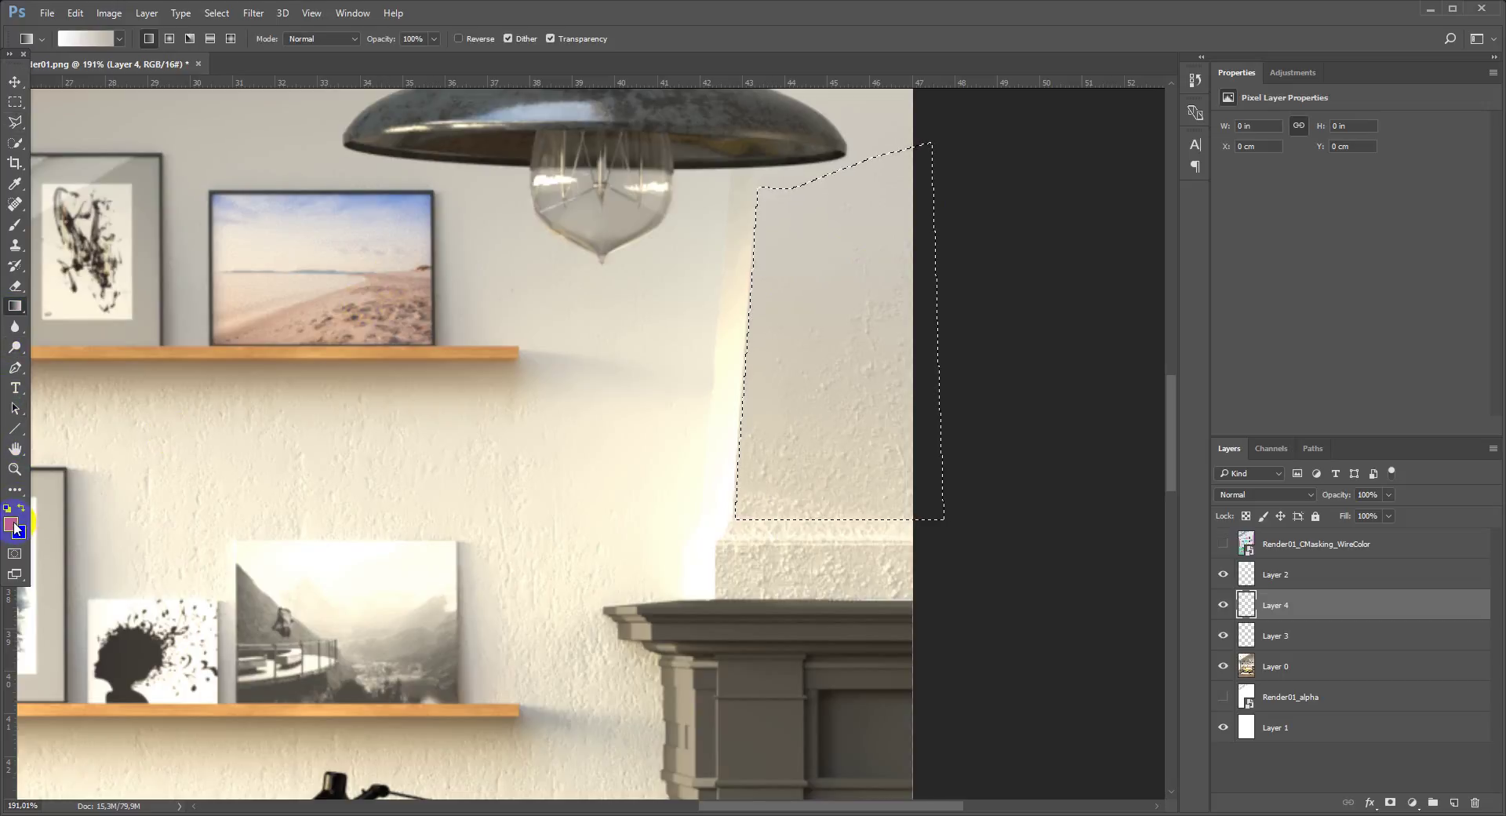
Set both gradient stops to wall beige colours sampled from the image.
{"action": "left_click", "coordinate": [85, 38]}
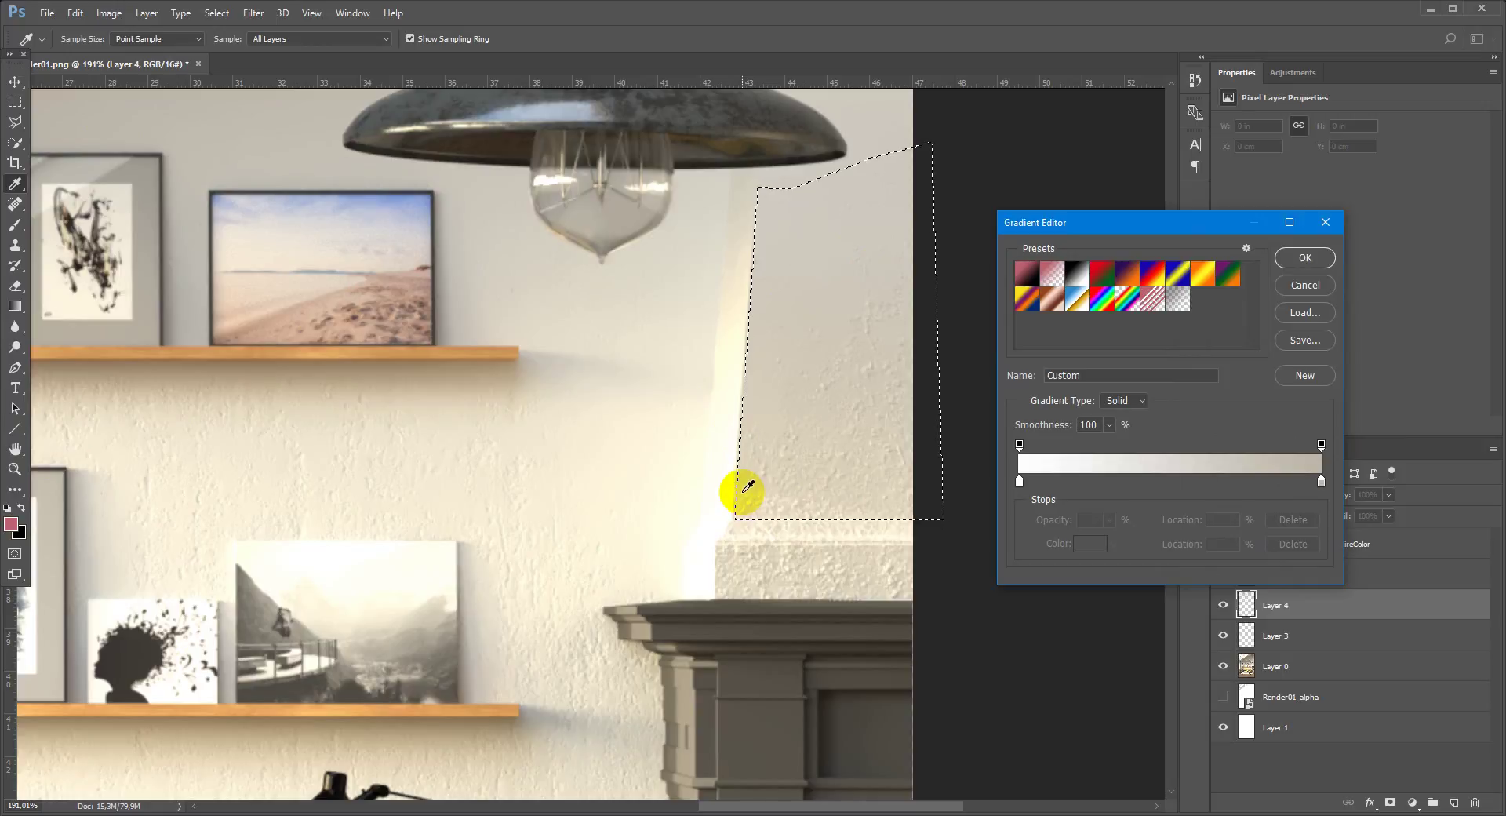
{"action": "left_click", "coordinate": [1019, 482]}
{"action": "left_click", "coordinate": [756, 524]}
{"action": "left_click", "coordinate": [1081, 545]}
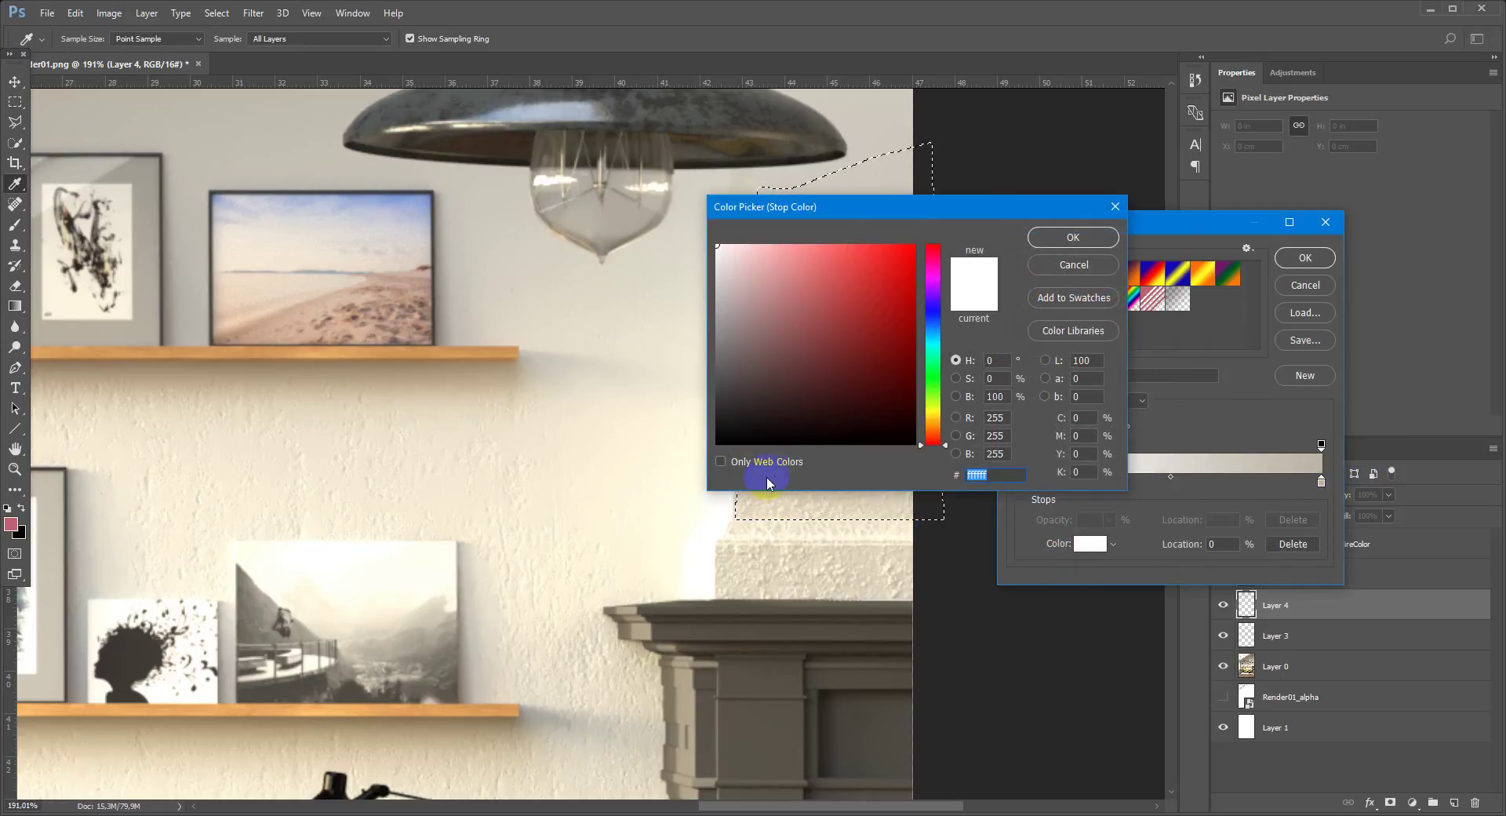
{"action": "left_click", "coordinate": [749, 513]}
{"action": "left_click", "coordinate": [1059, 237]}
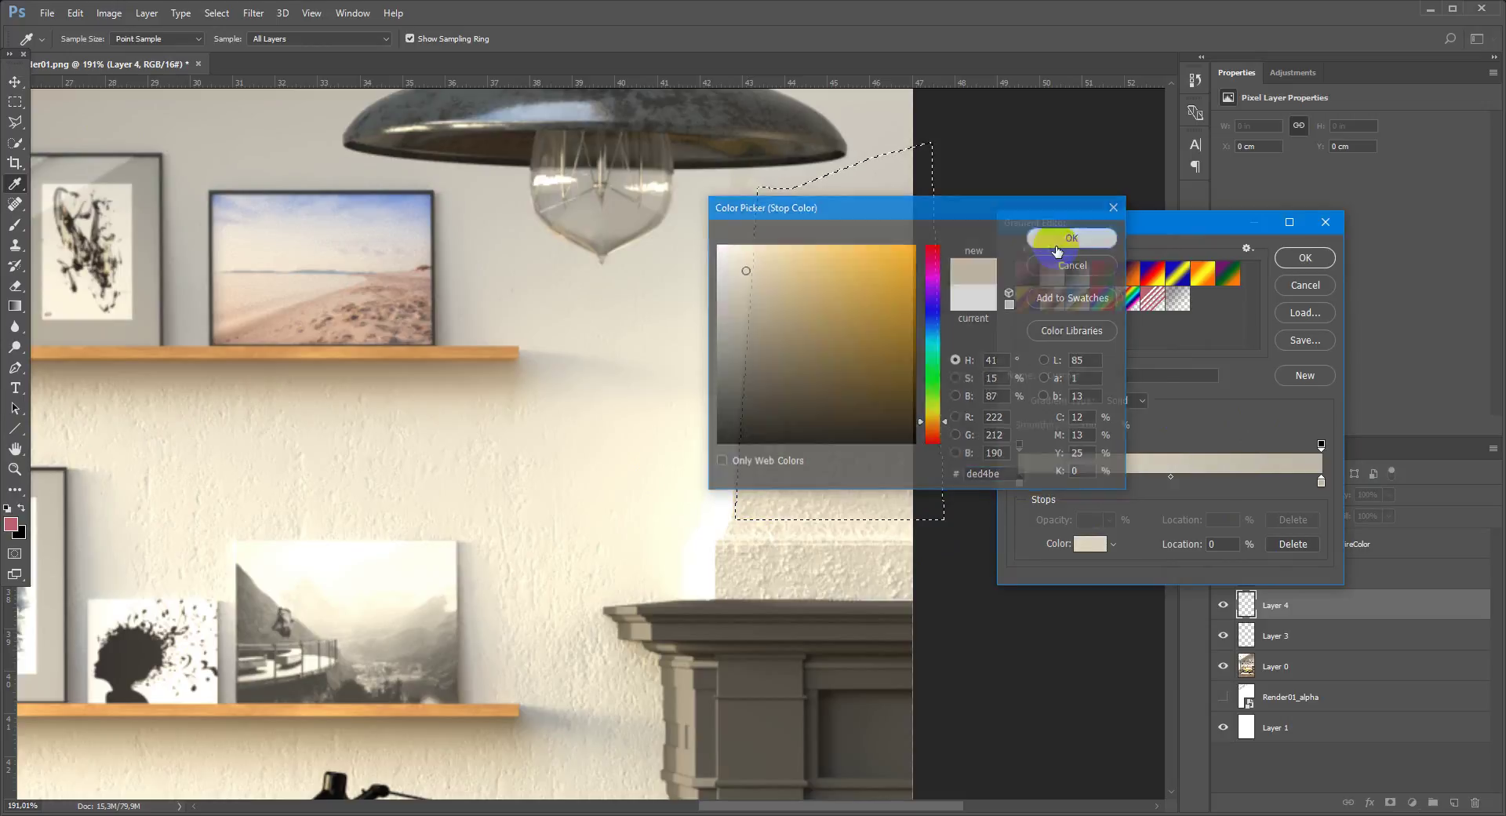
{"action": "left_click", "coordinate": [1322, 482]}
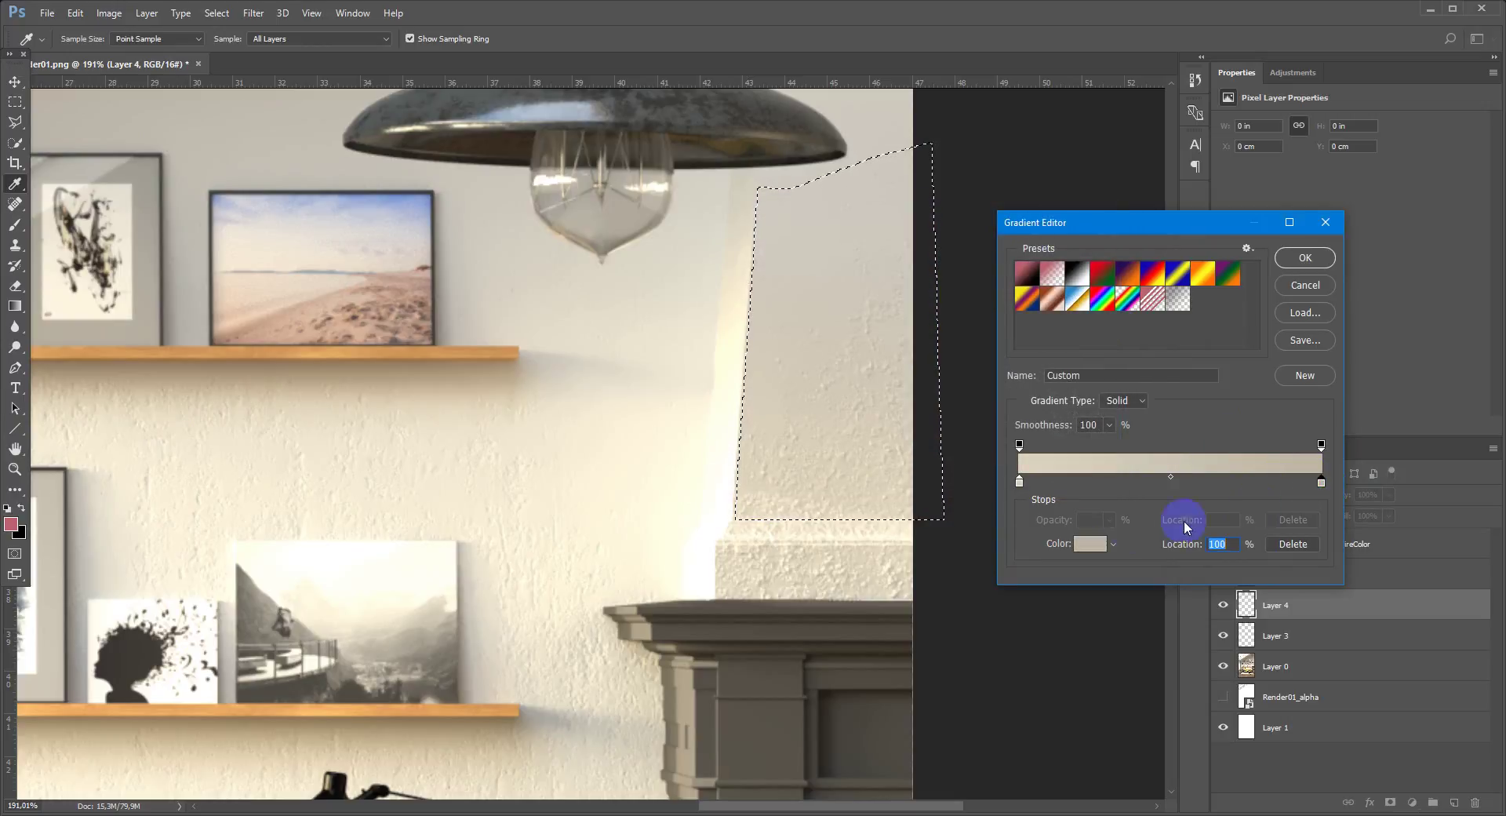
{"action": "left_click", "coordinate": [1088, 545]}
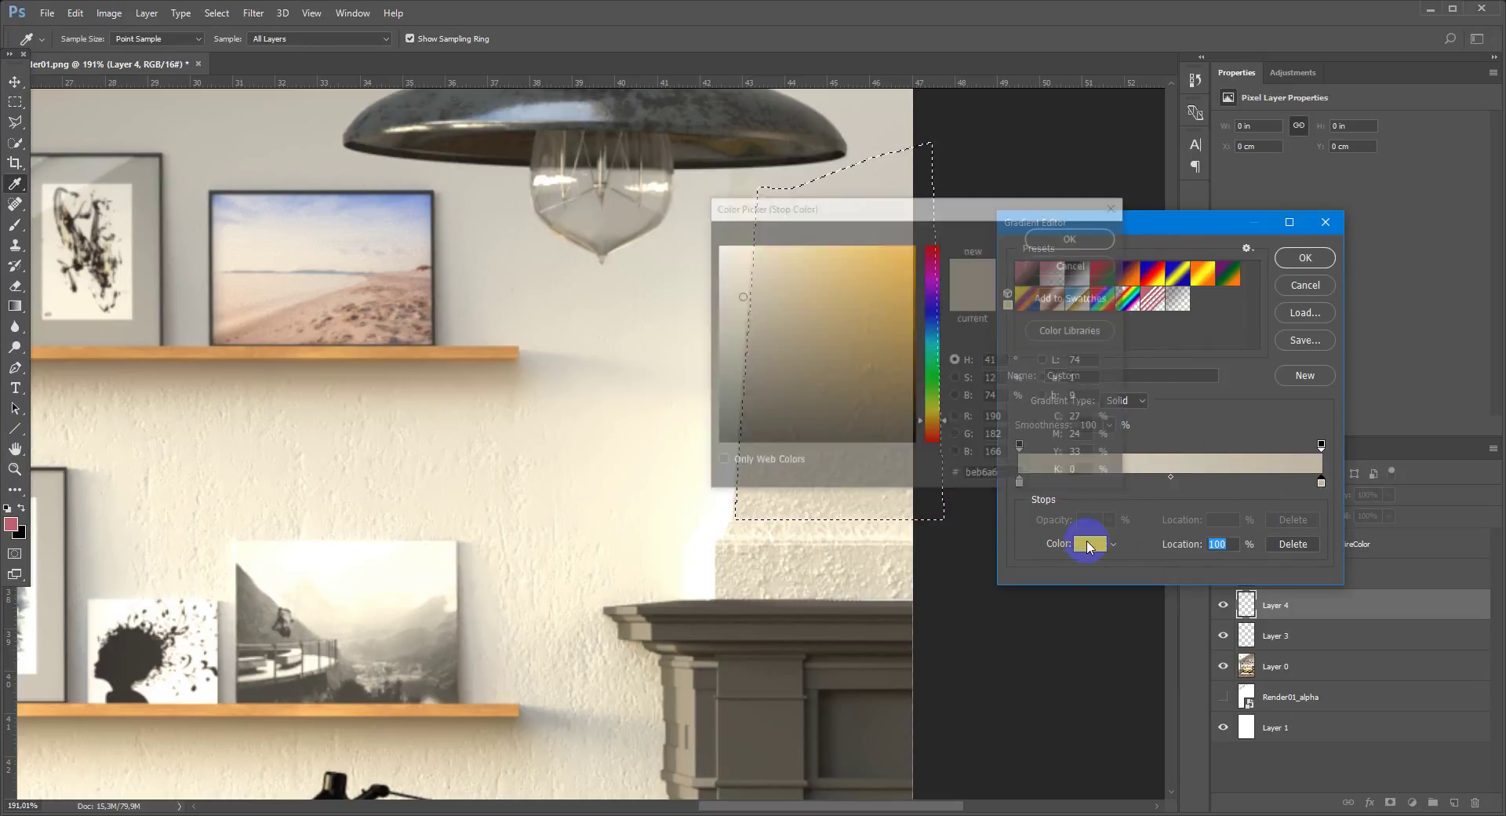
{"action": "left_click", "coordinate": [914, 153]}
{"action": "left_click", "coordinate": [1055, 237]}
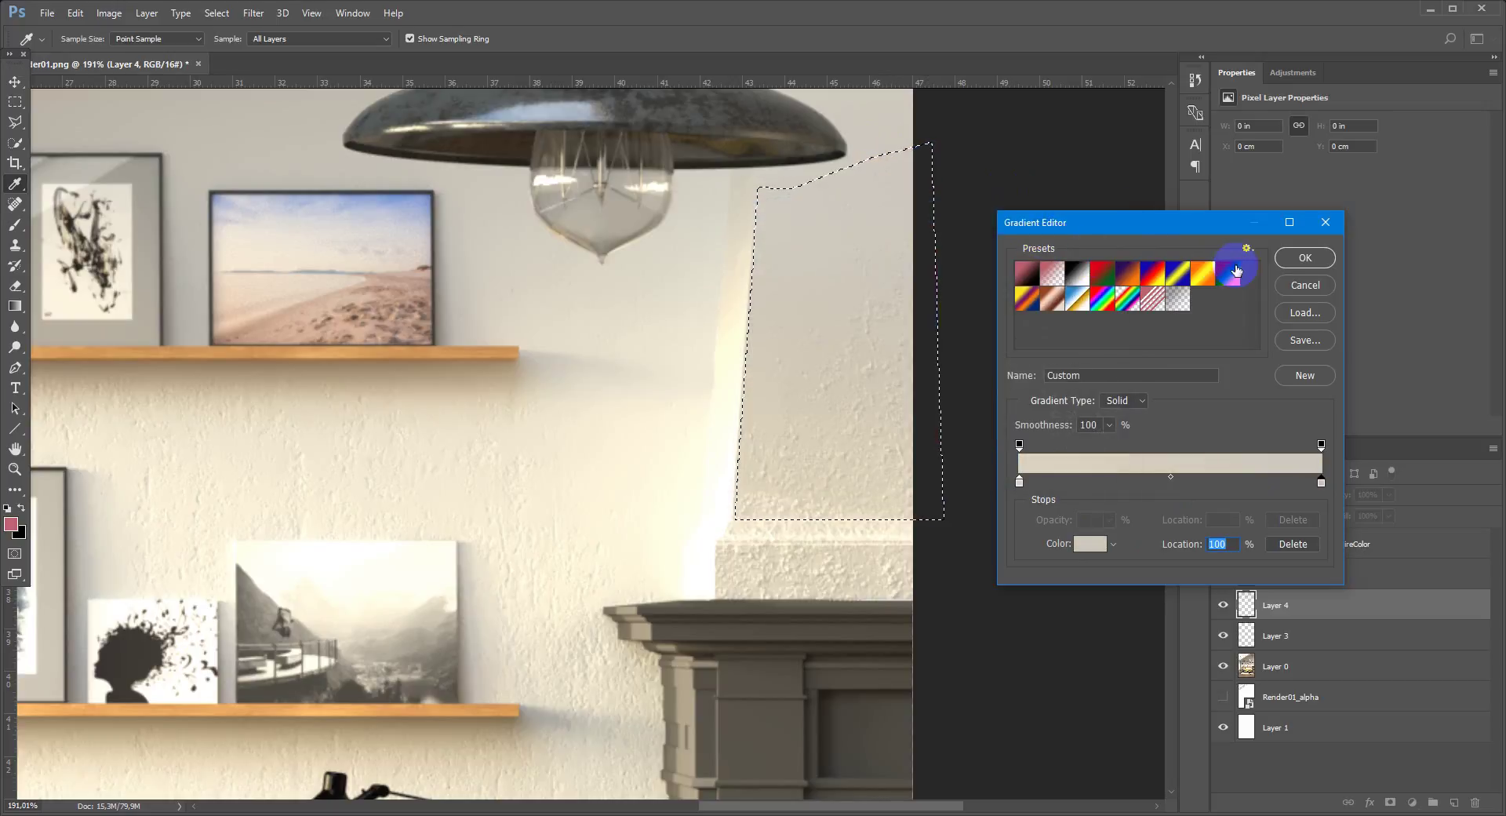
{"action": "left_click", "coordinate": [1304, 258]}
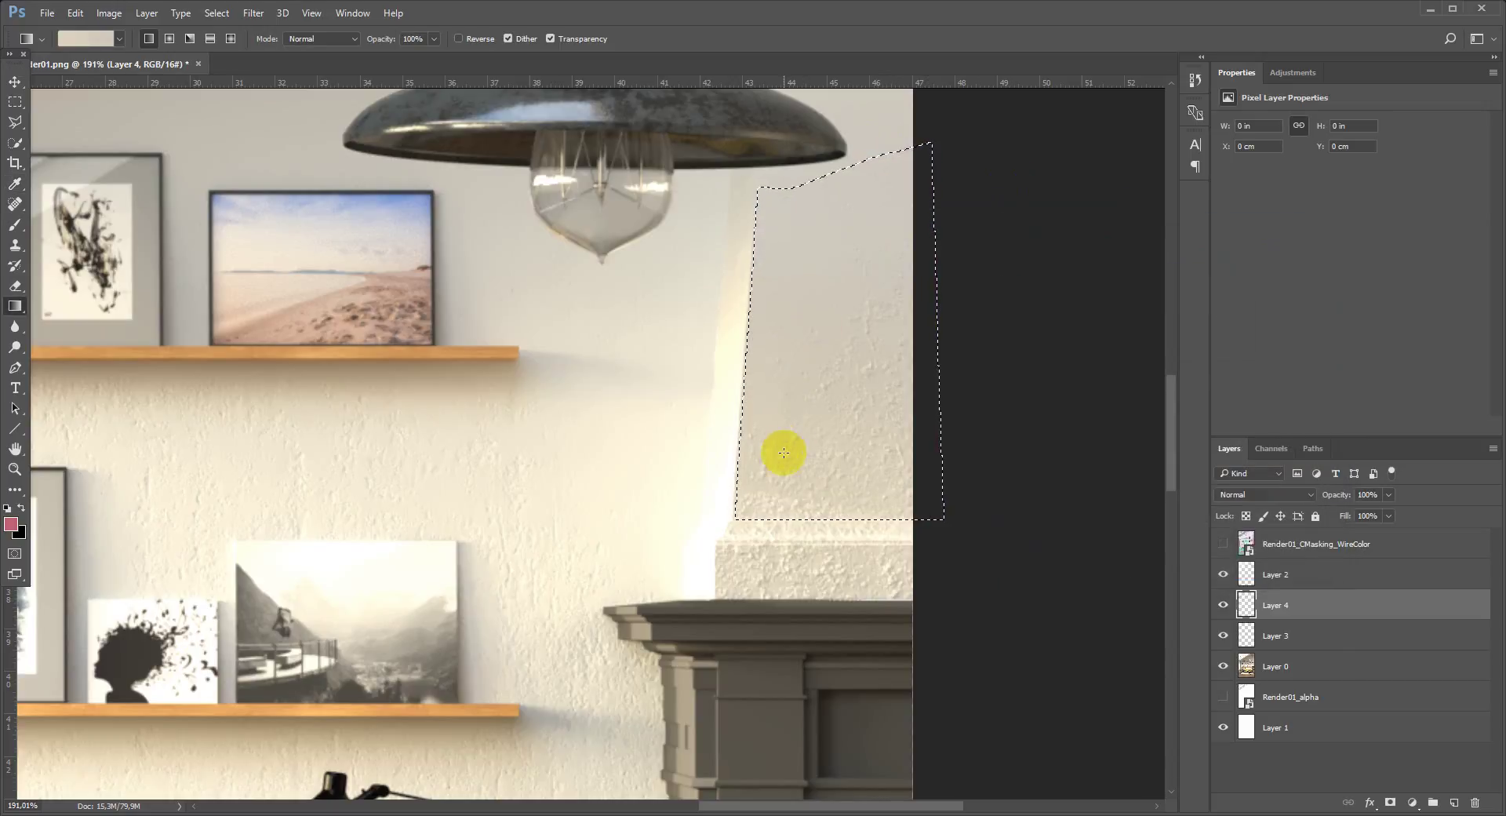
Fill the wall selection on Layer 4 with the beige gradient dragged upward, then deselect.
{"action": "left_click_drag", "start_coordinate": [760, 512], "coordinate": [878, 193]}
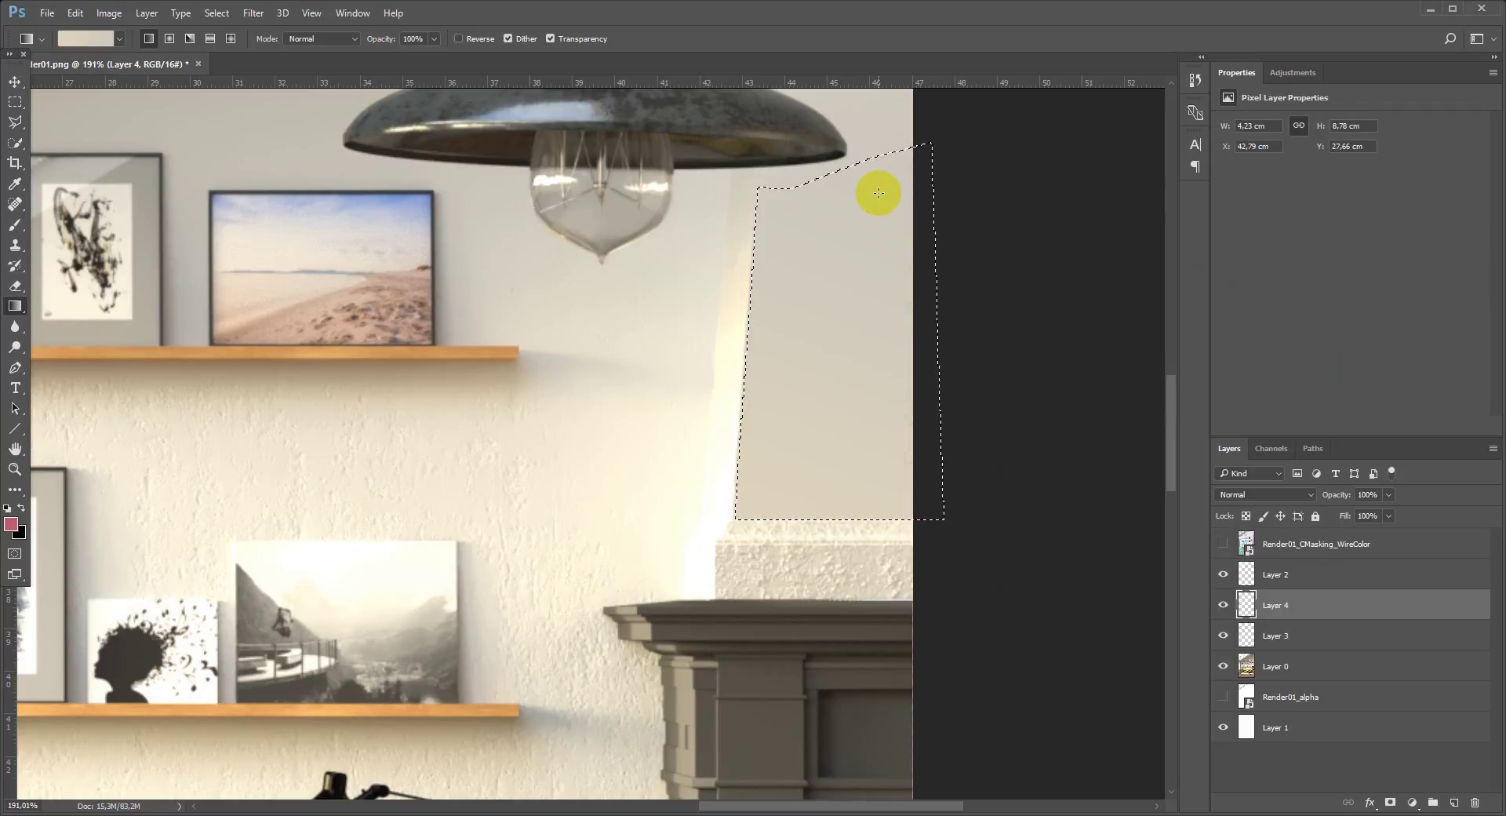
{"action": "key", "text": "ctrl+d"}
{"action": "scroll", "coordinate": [867, 420], "scroll_direction": "down", "scroll_amount": 3}
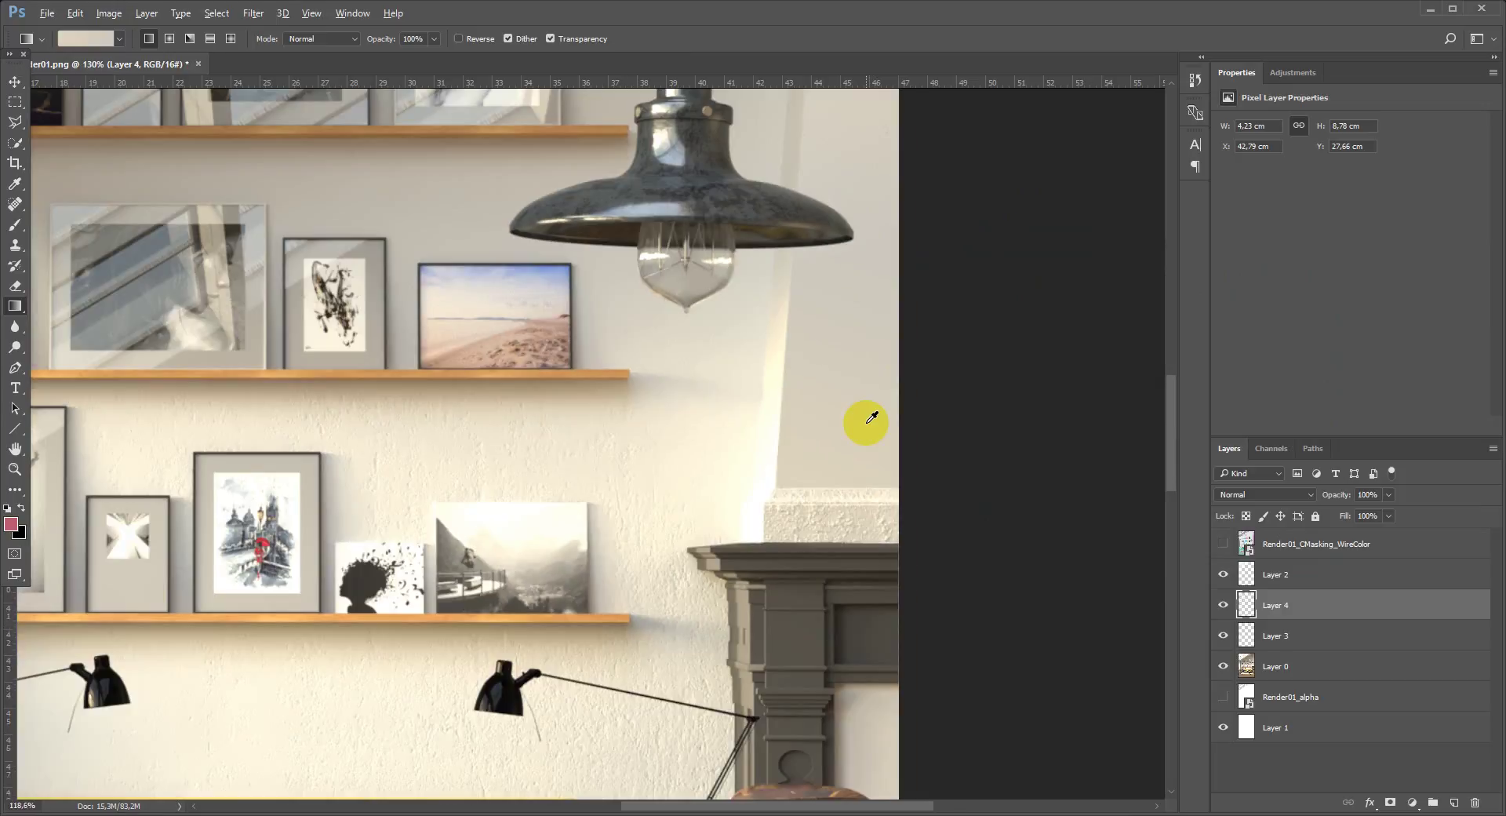
{"action": "scroll", "coordinate": [867, 437], "scroll_direction": "down", "scroll_amount": 3}
{"action": "scroll", "coordinate": [863, 486], "scroll_direction": "up", "scroll_amount": 4}
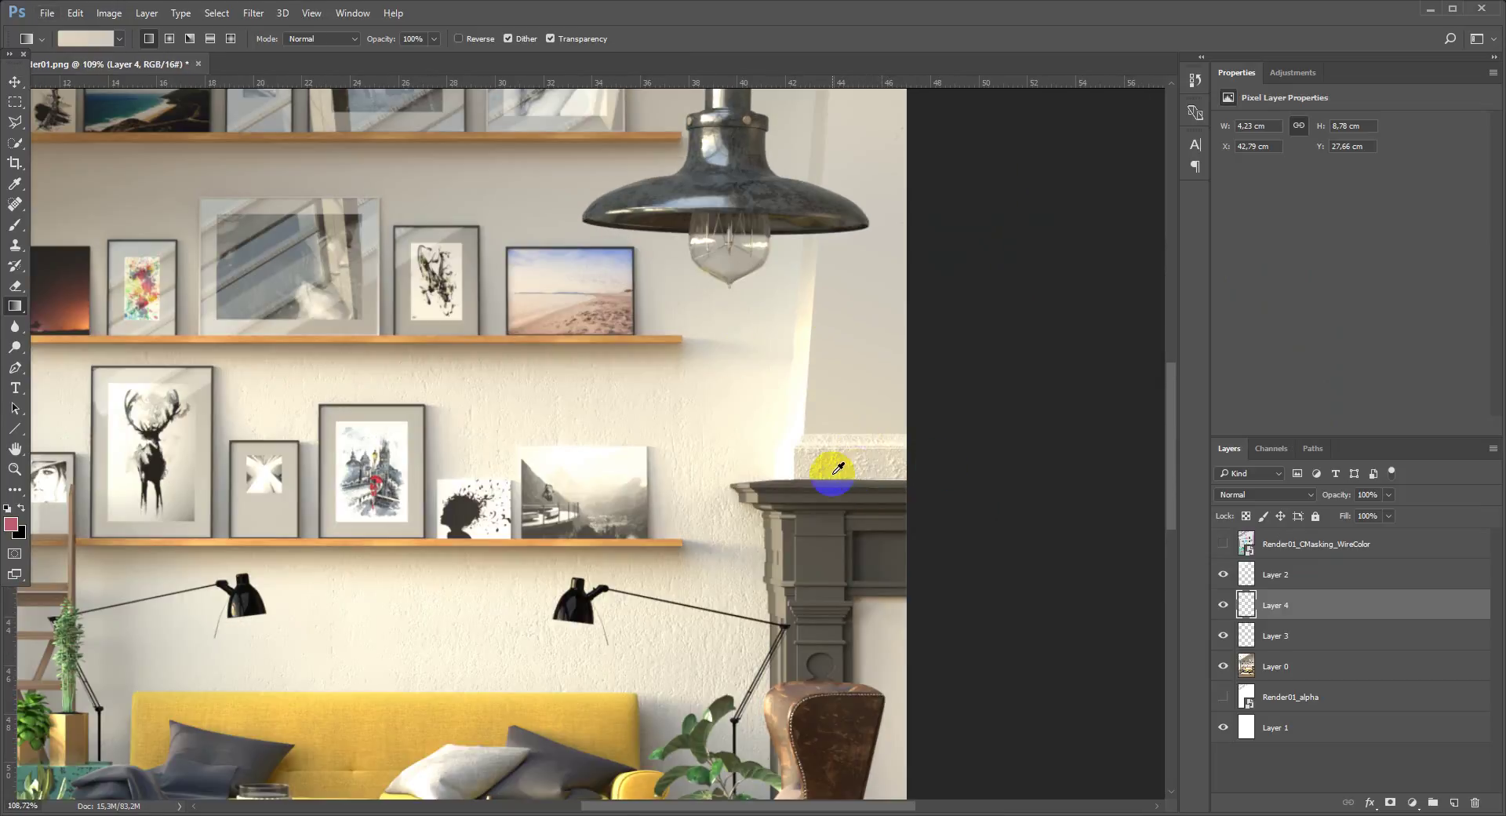
{"action": "scroll", "coordinate": [863, 483], "scroll_direction": "up", "scroll_amount": 5}
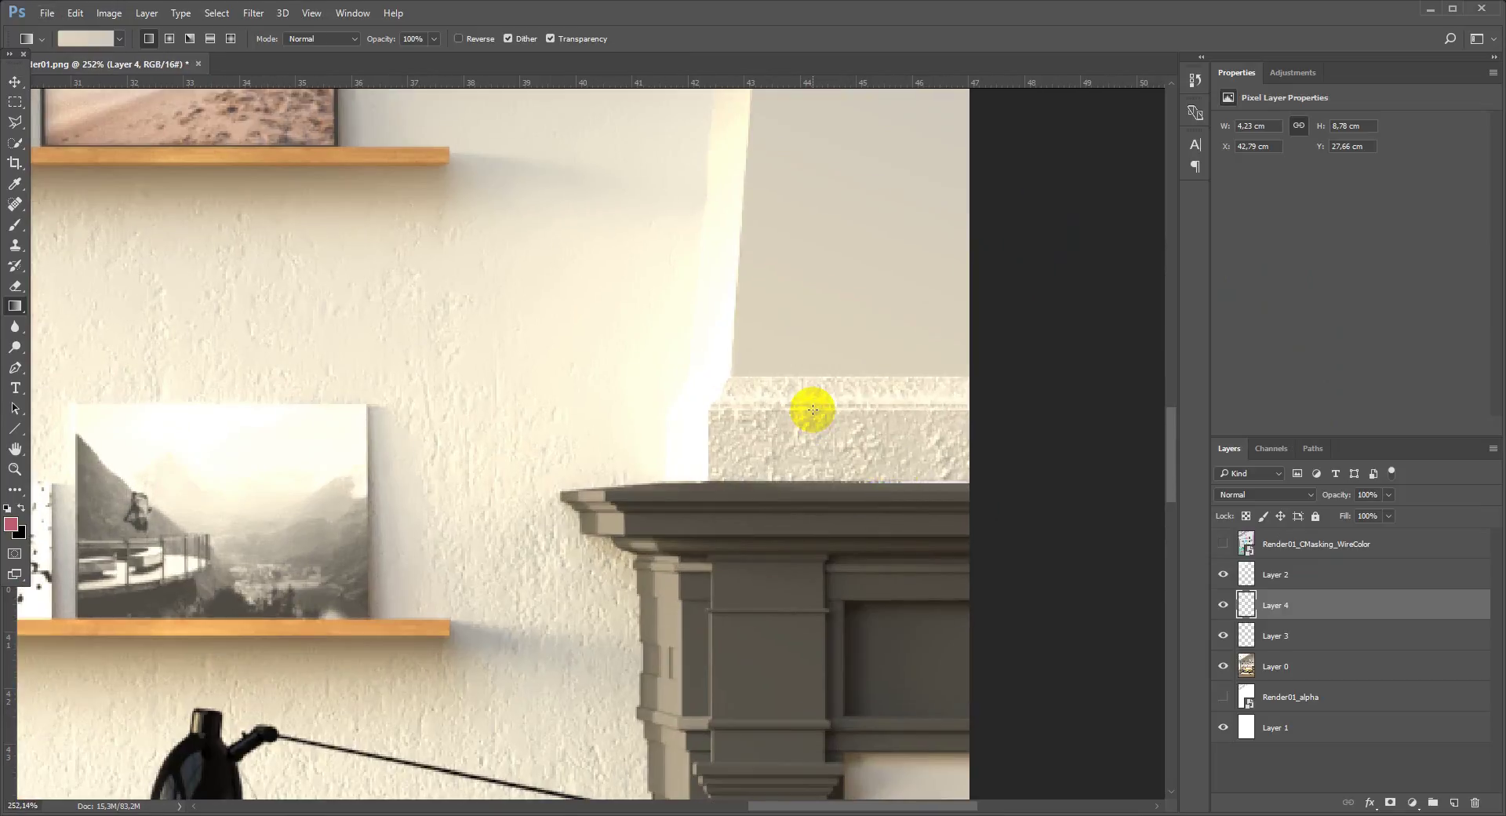
{"action": "scroll", "coordinate": [820, 400], "scroll_direction": "down", "scroll_amount": 5}
{"action": "scroll", "coordinate": [816, 392], "scroll_direction": "up", "scroll_amount": 3}
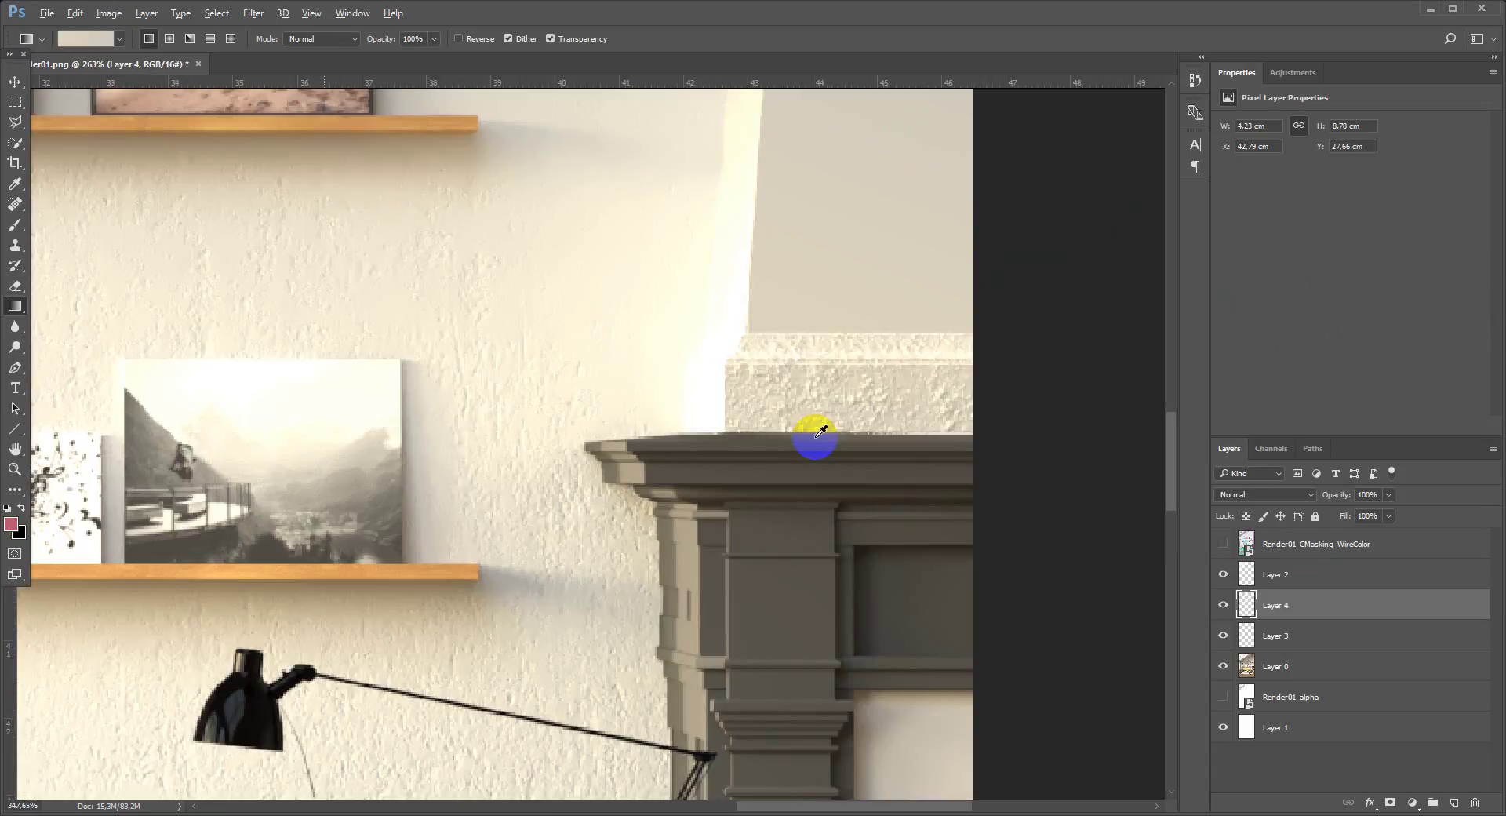
{"action": "scroll", "coordinate": [808, 424], "scroll_direction": "up", "scroll_amount": 3}
{"action": "scroll", "coordinate": [776, 345], "scroll_direction": "up", "scroll_amount": 3}
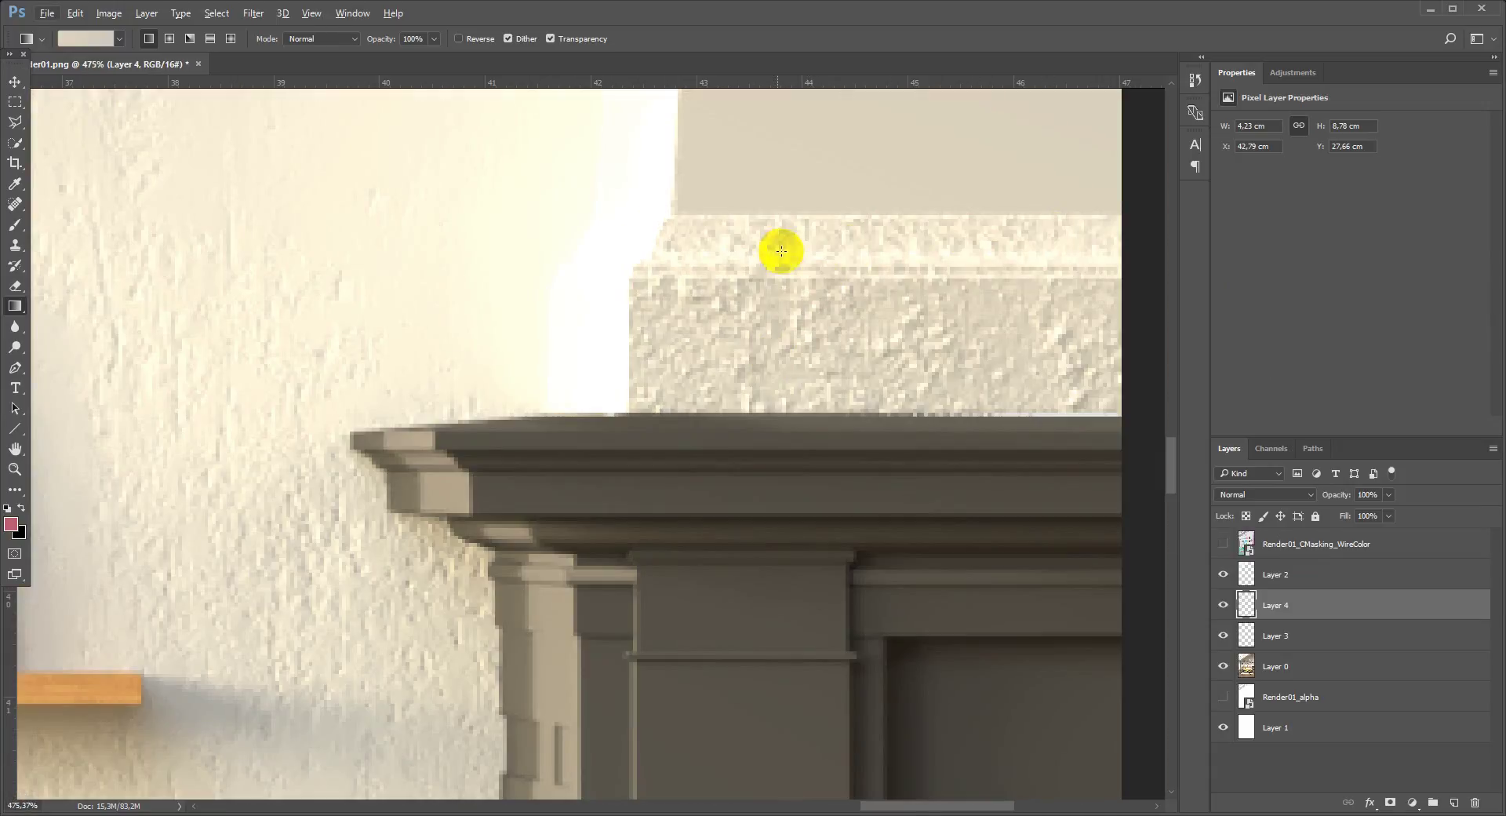
{"action": "left_click", "coordinate": [15, 121]}
{"action": "left_click", "coordinate": [634, 281]}
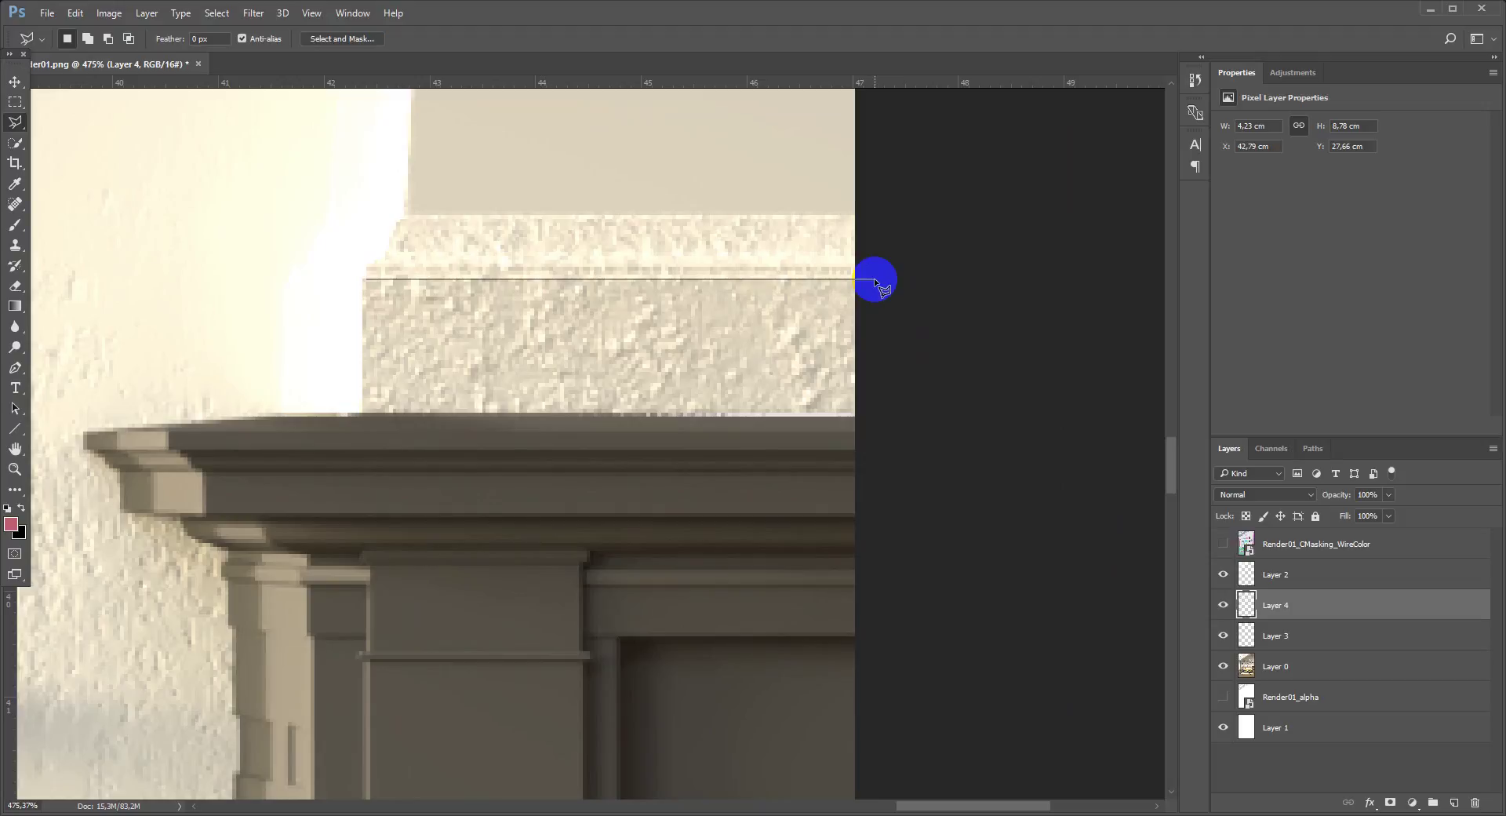
Outline the rough textured strip above the fireplace molding with a polygonal selection.
{"action": "left_click", "coordinate": [875, 280]}
{"action": "left_click", "coordinate": [873, 420]}
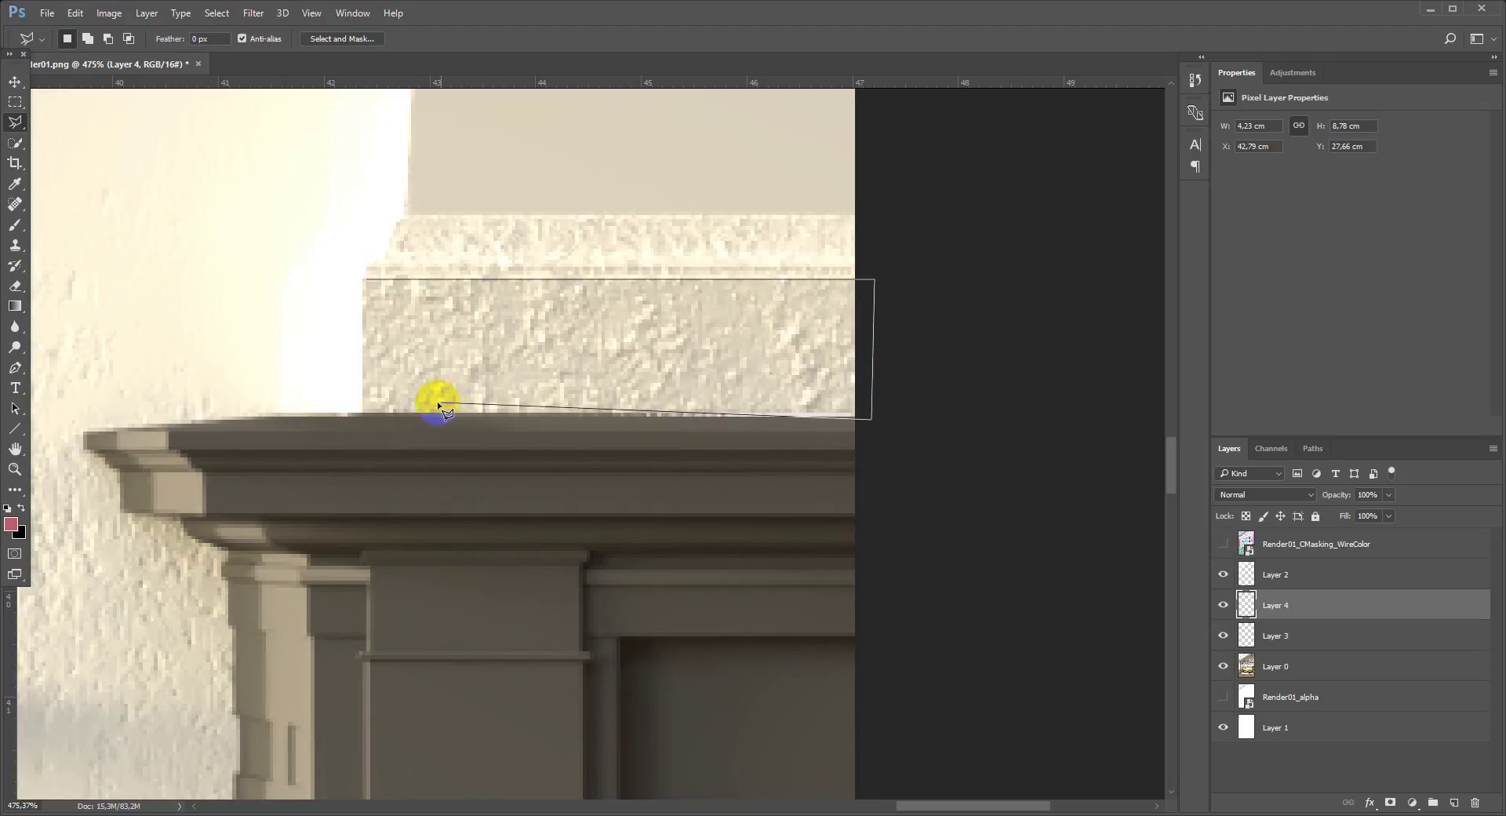
{"action": "left_click", "coordinate": [364, 414]}
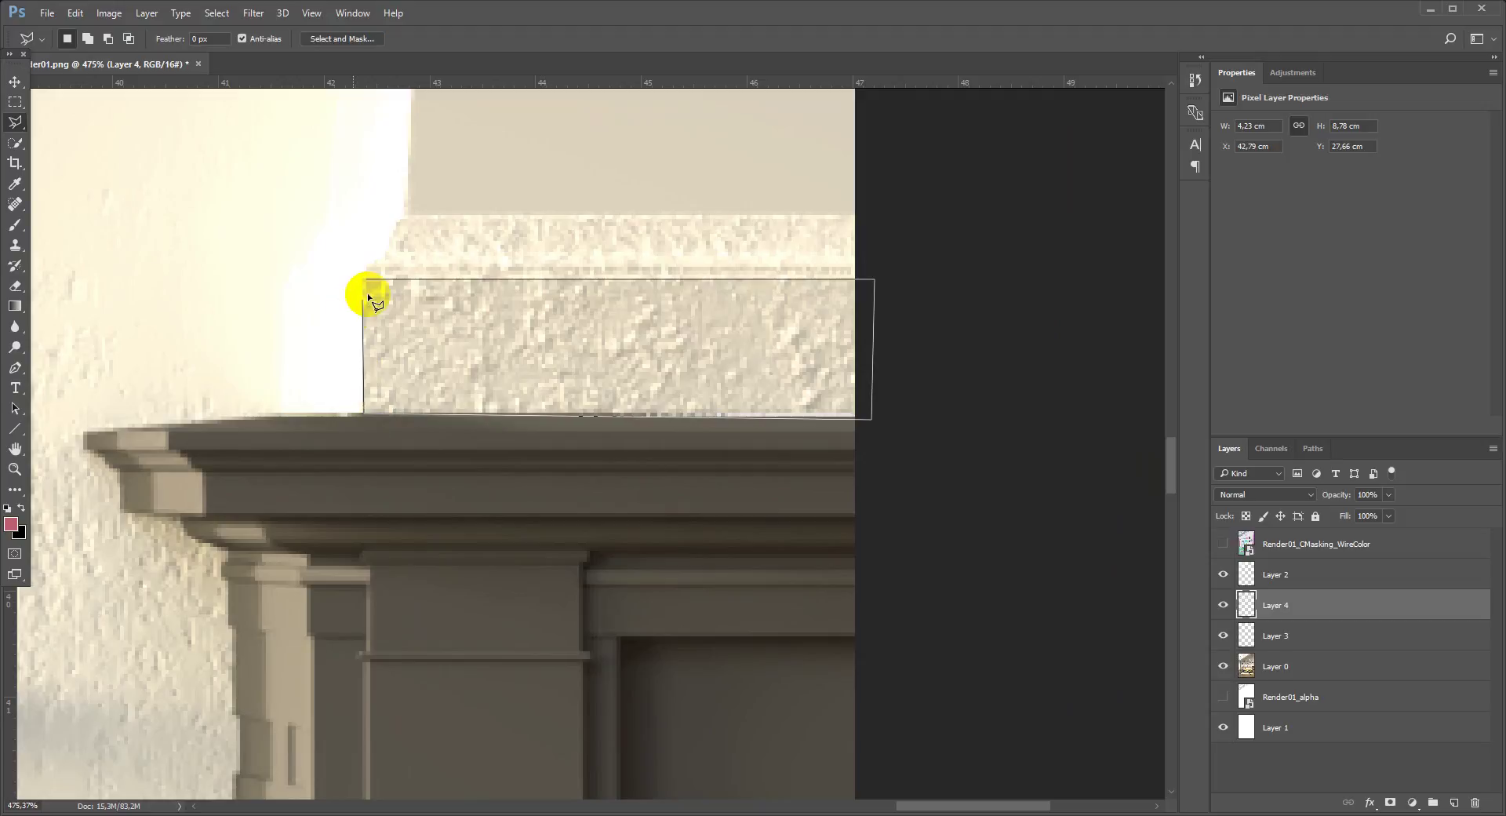
{"action": "left_click", "coordinate": [365, 280]}
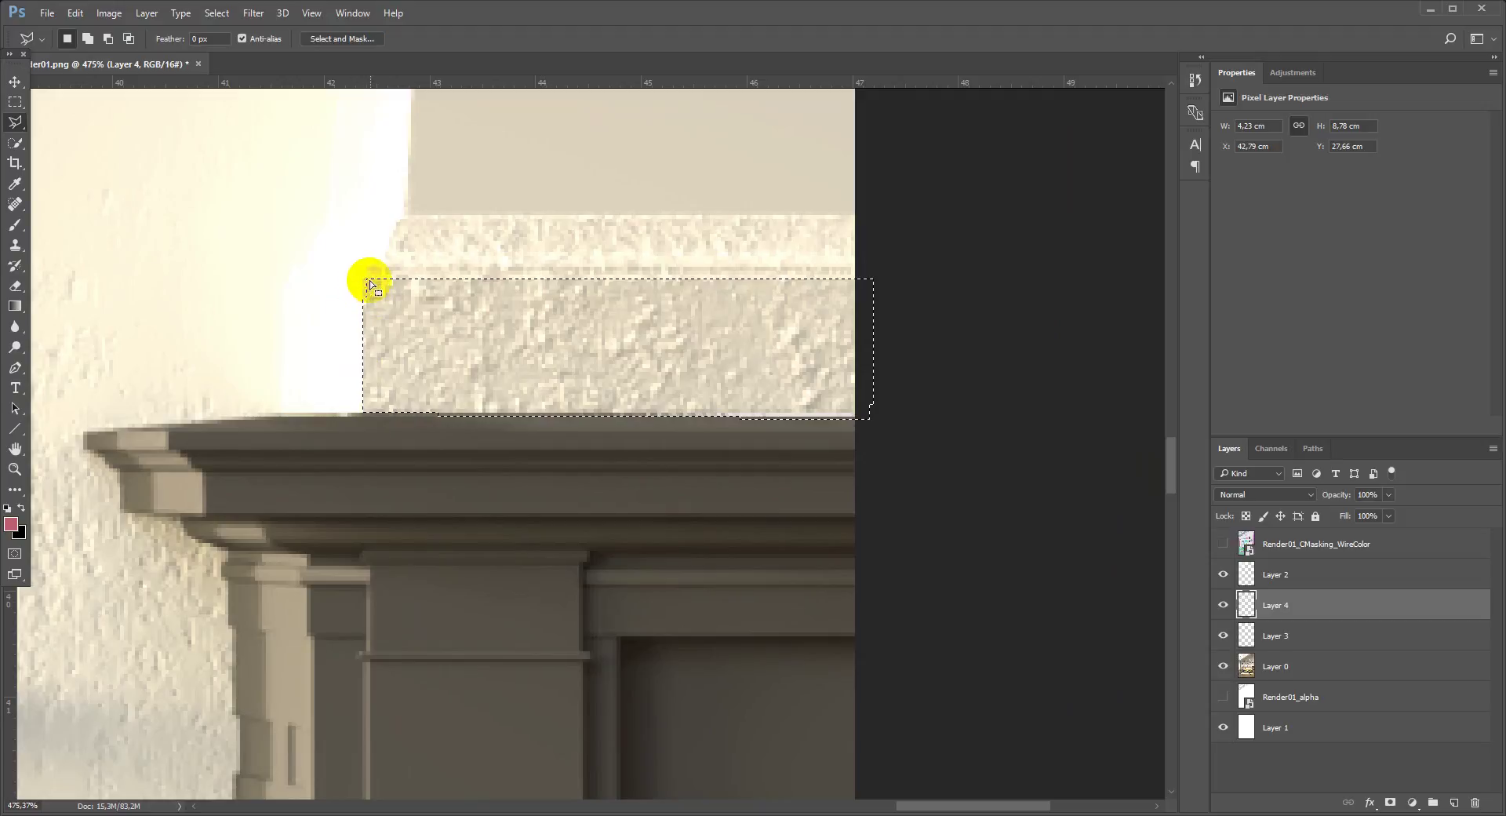
Fill the ledge selection with a smooth beige gradient and deselect.
{"action": "key", "text": "g"}
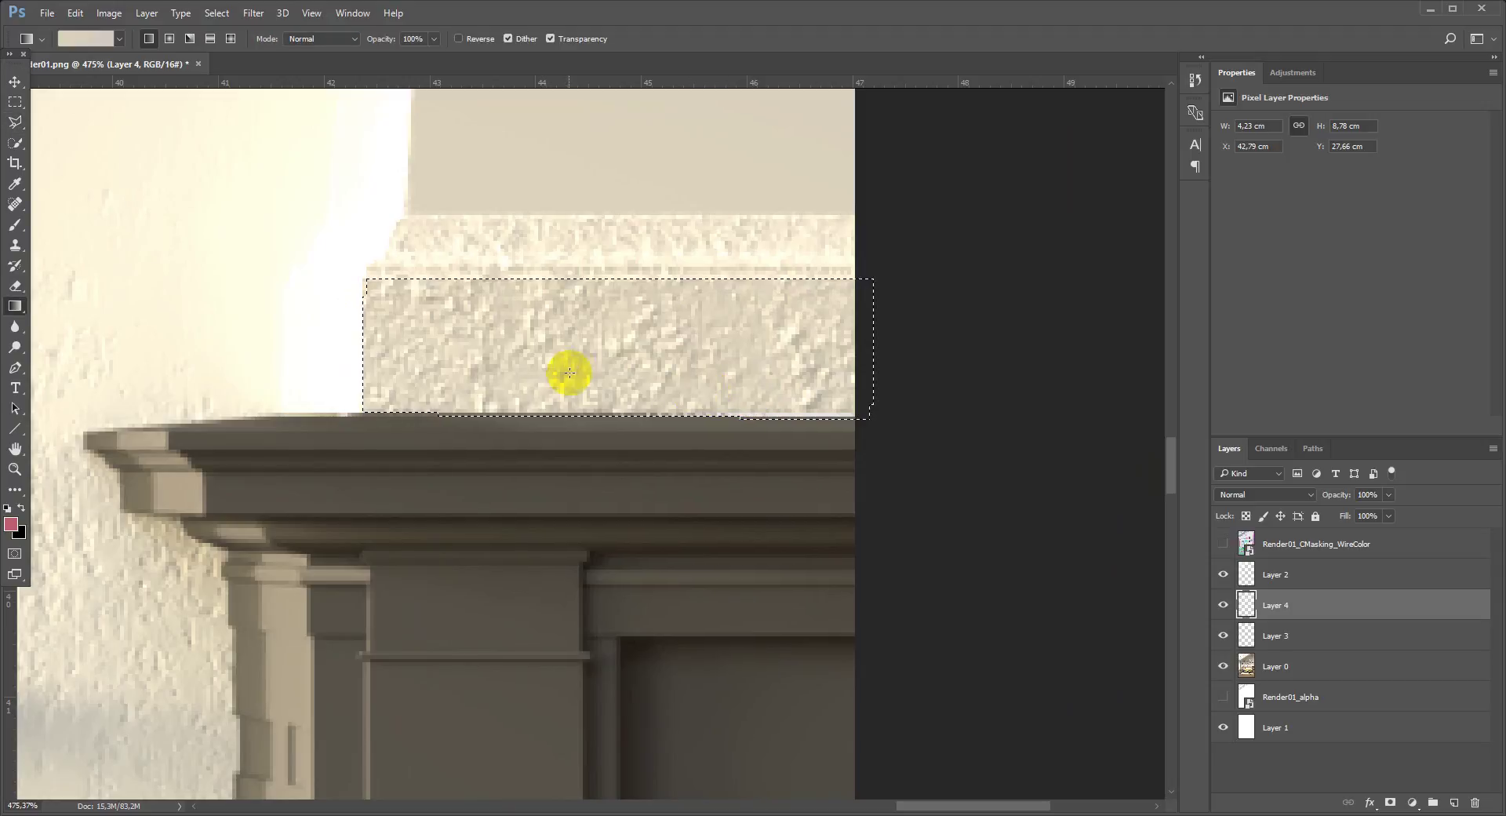
{"action": "left_click_drag", "start_coordinate": [400, 357], "coordinate": [830, 355]}
{"action": "key", "text": "ctrl+d"}
{"action": "scroll", "coordinate": [828, 342], "scroll_direction": "down", "scroll_amount": 3}
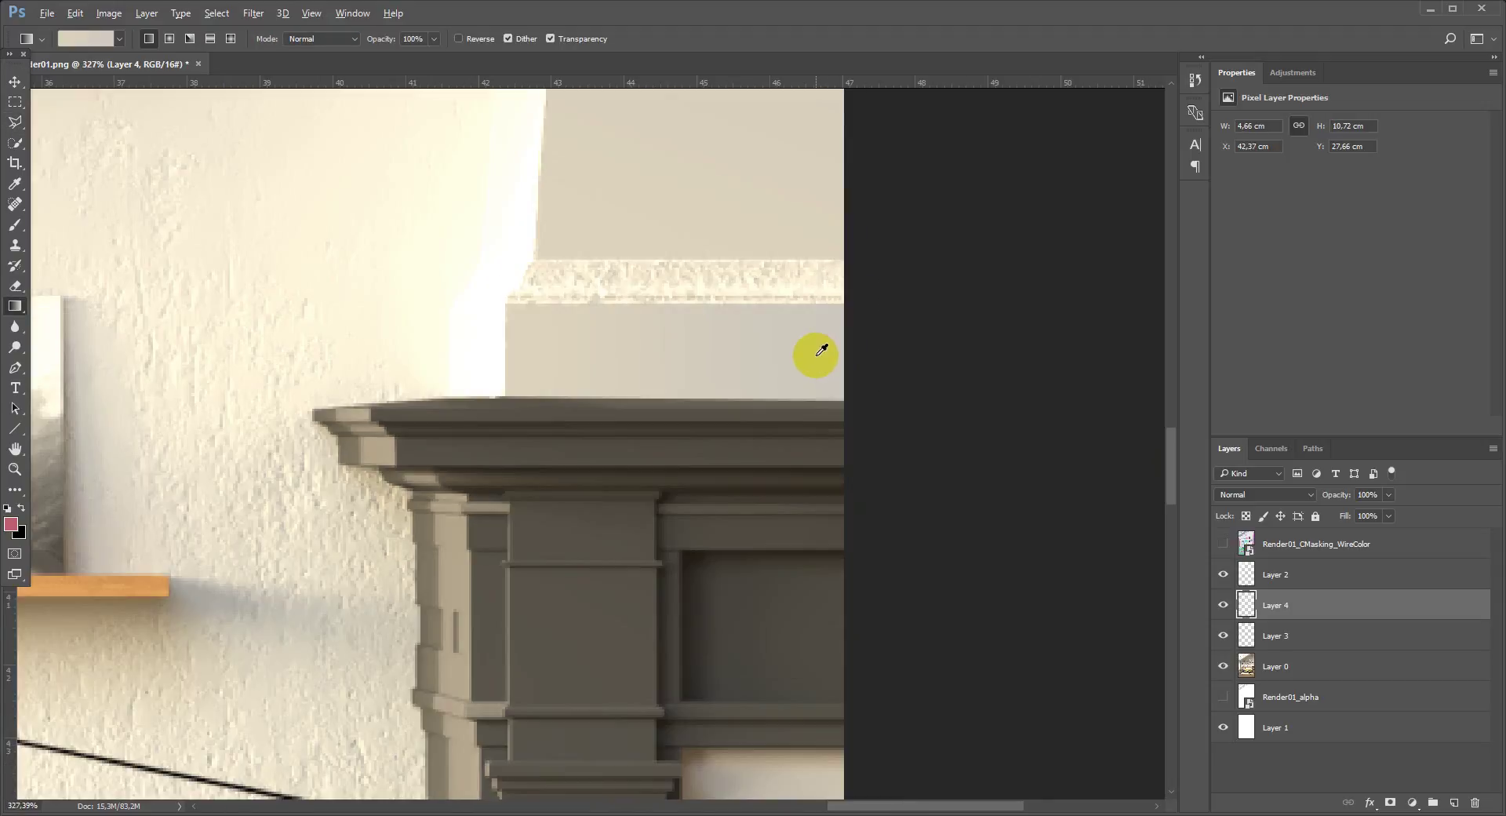
{"action": "scroll", "coordinate": [823, 345], "scroll_direction": "down", "scroll_amount": 4}
{"action": "scroll", "coordinate": [820, 349], "scroll_direction": "down", "scroll_amount": 2}
{"action": "scroll", "coordinate": [835, 364], "scroll_direction": "up", "scroll_amount": 2}
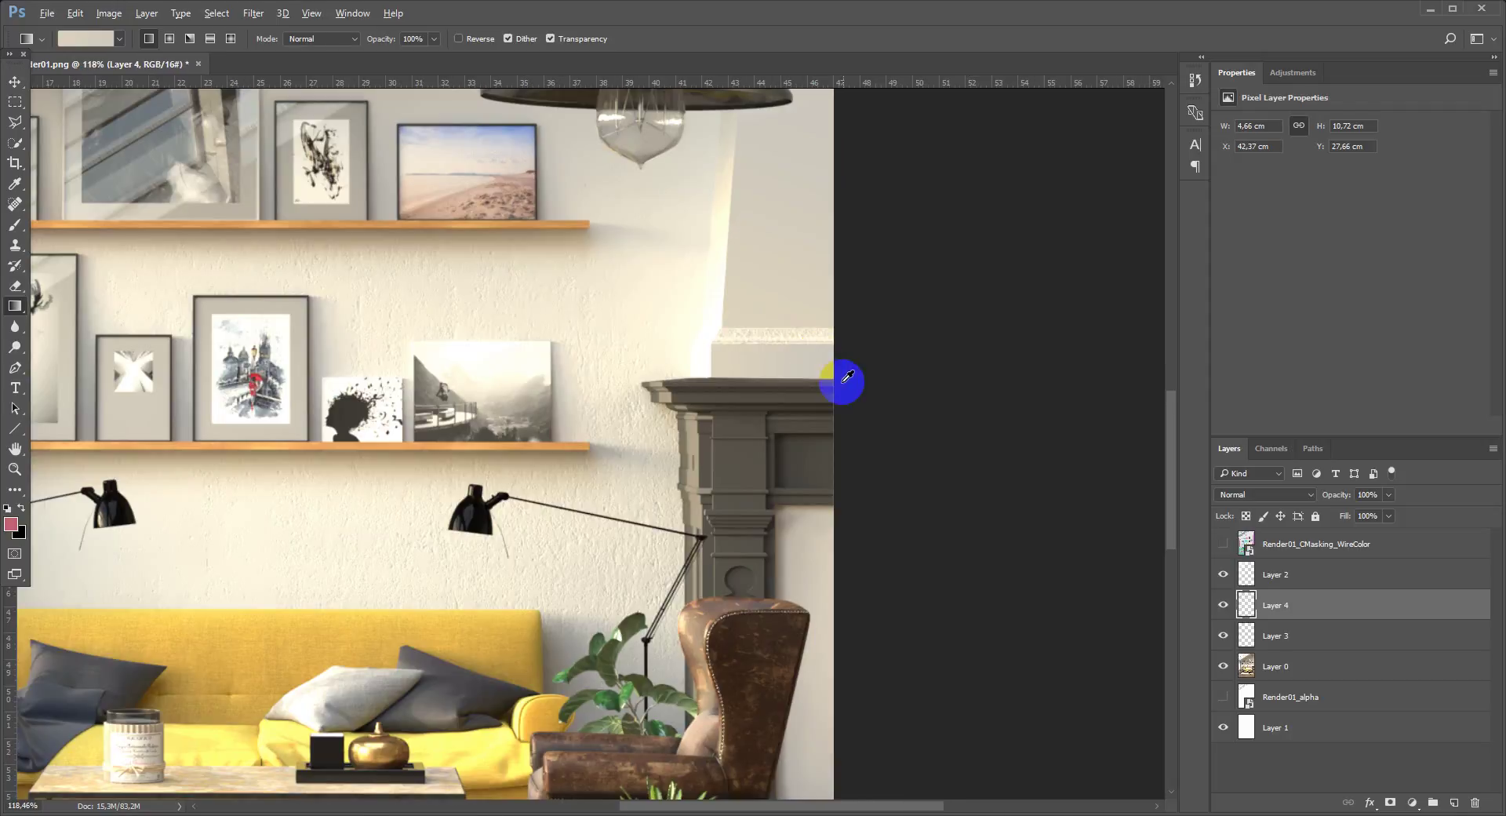
{"action": "scroll", "coordinate": [769, 349], "scroll_direction": "down", "scroll_amount": 1}
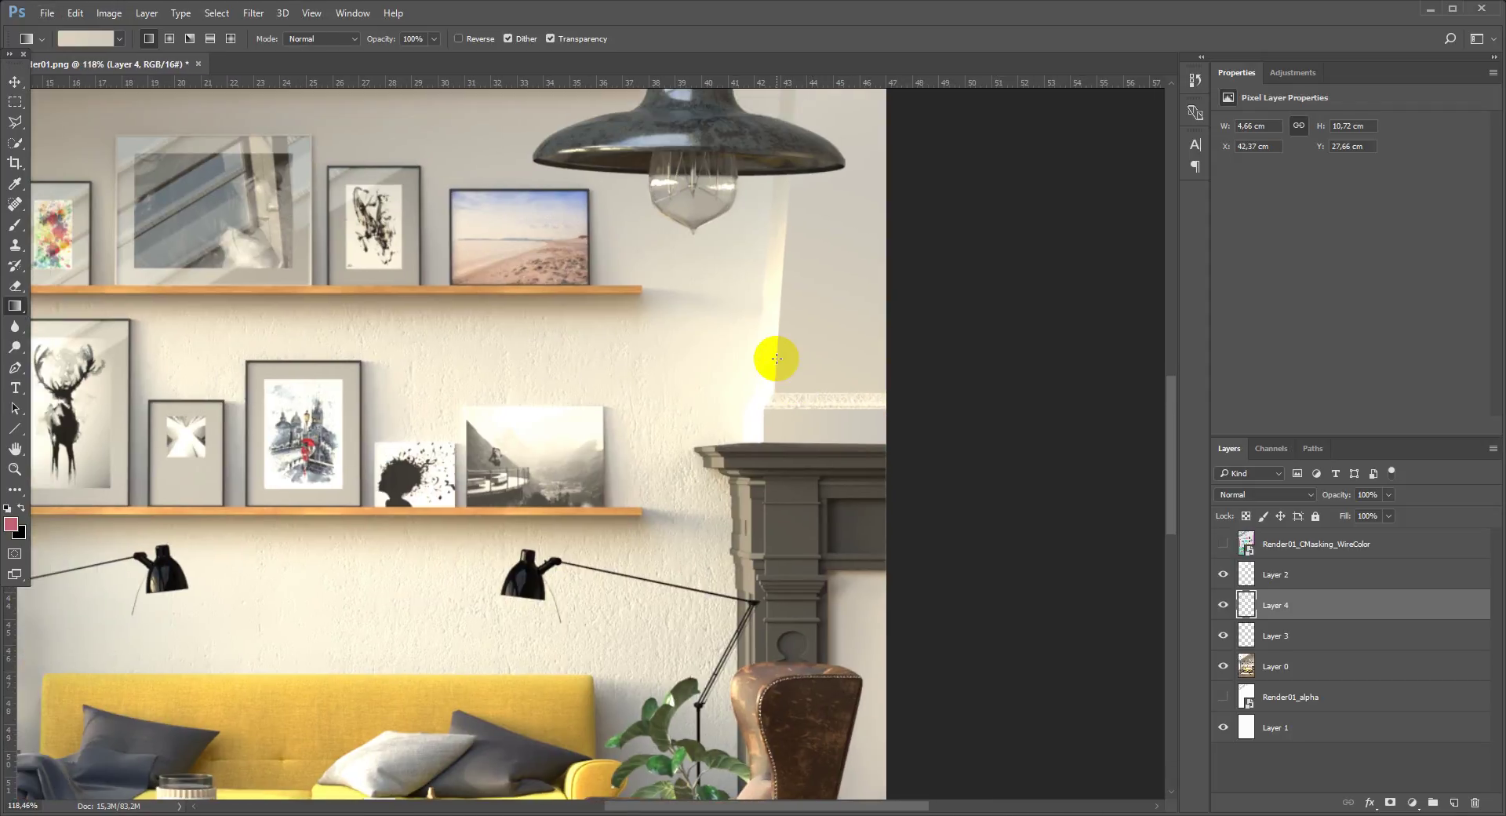
{"action": "scroll", "coordinate": [784, 368], "scroll_direction": "down", "scroll_amount": 2}
{"action": "scroll", "coordinate": [814, 397], "scroll_direction": "down", "scroll_amount": 1}
{"action": "scroll", "coordinate": [847, 460], "scroll_direction": "down", "scroll_amount": 2}
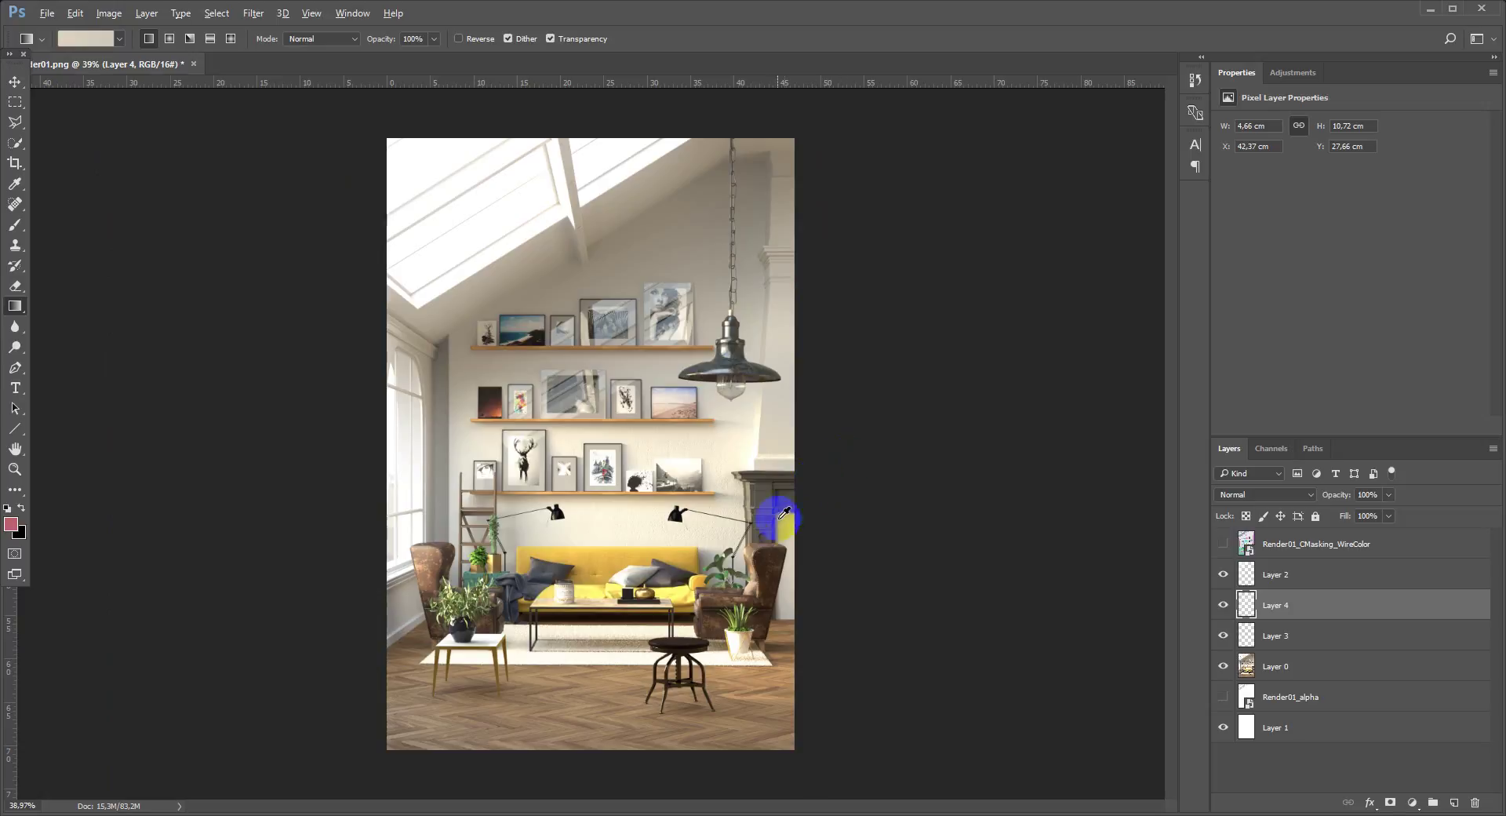
{"action": "scroll", "coordinate": [745, 526], "scroll_direction": "up", "scroll_amount": 1}
{"action": "scroll", "coordinate": [730, 537], "scroll_direction": "up", "scroll_amount": 1}
{"action": "scroll", "coordinate": [831, 478], "scroll_direction": "up", "scroll_amount": 2}
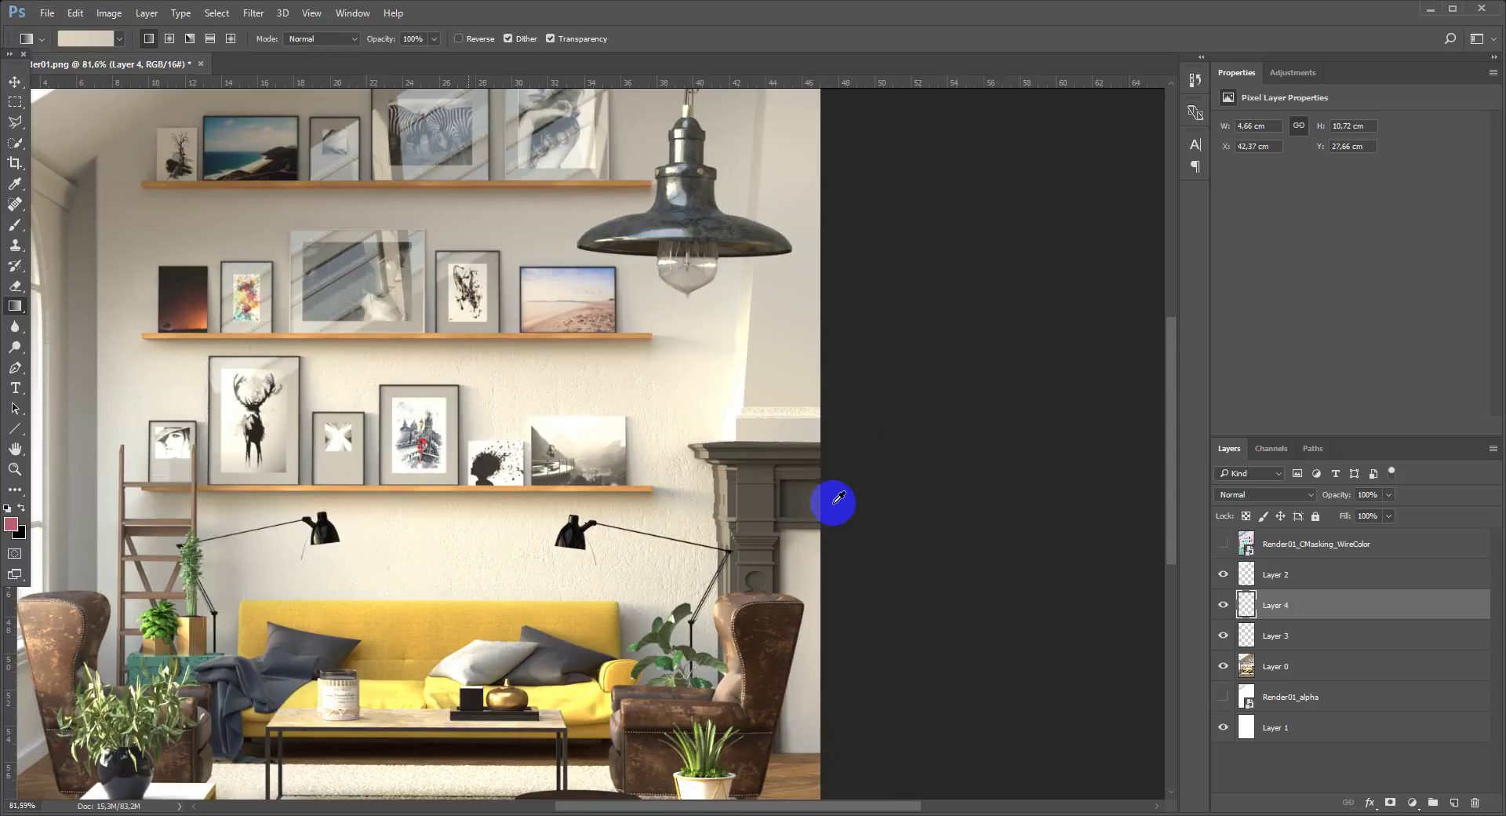
{"action": "scroll", "coordinate": [816, 455], "scroll_direction": "up", "scroll_amount": 1}
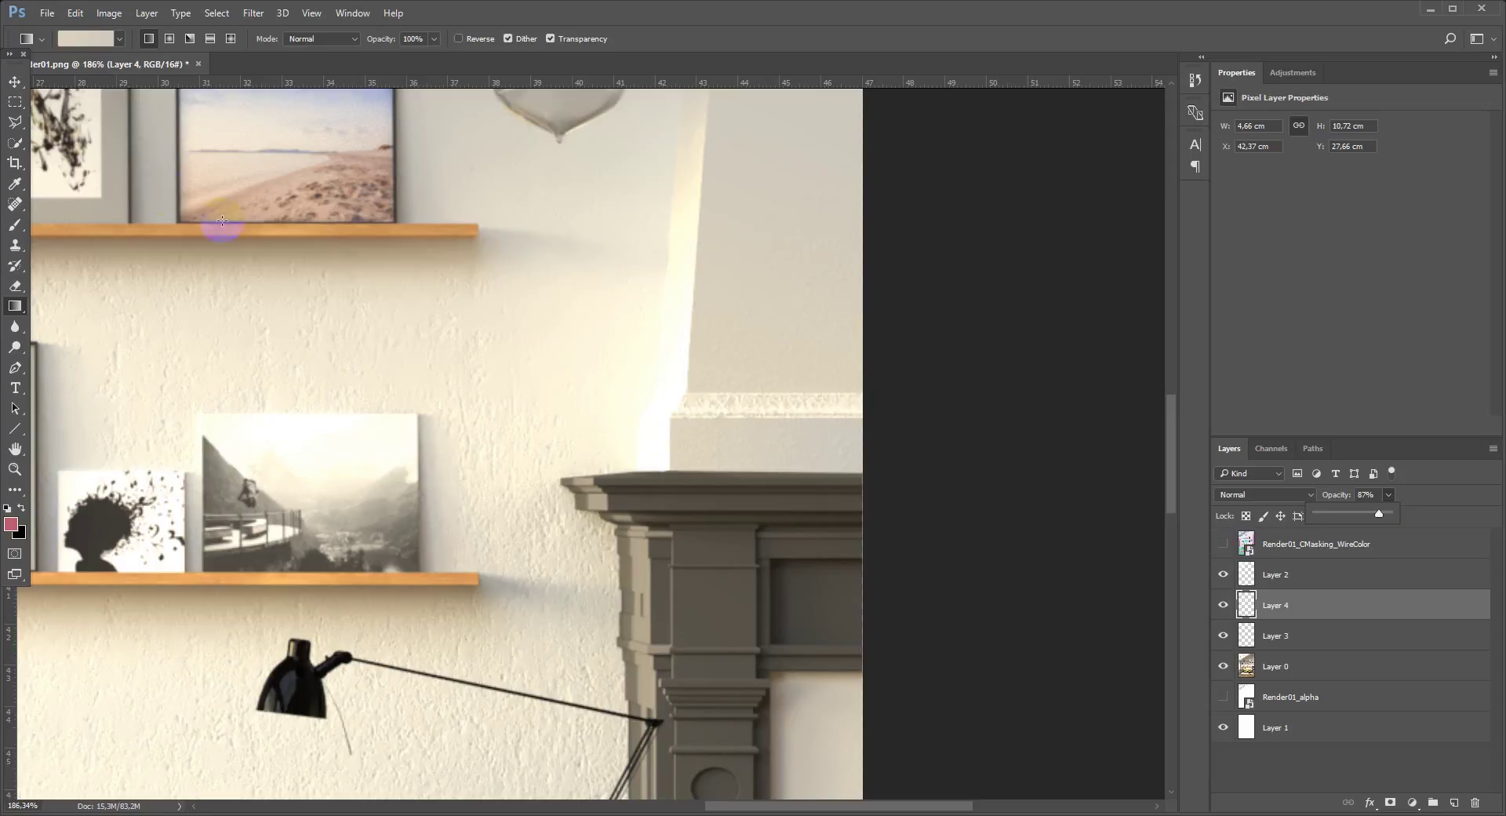
Add a mask to Layer 4 and paint the fireplace corner with a soft 12 px brush at 52% opacity.
{"action": "key", "text": "b"}
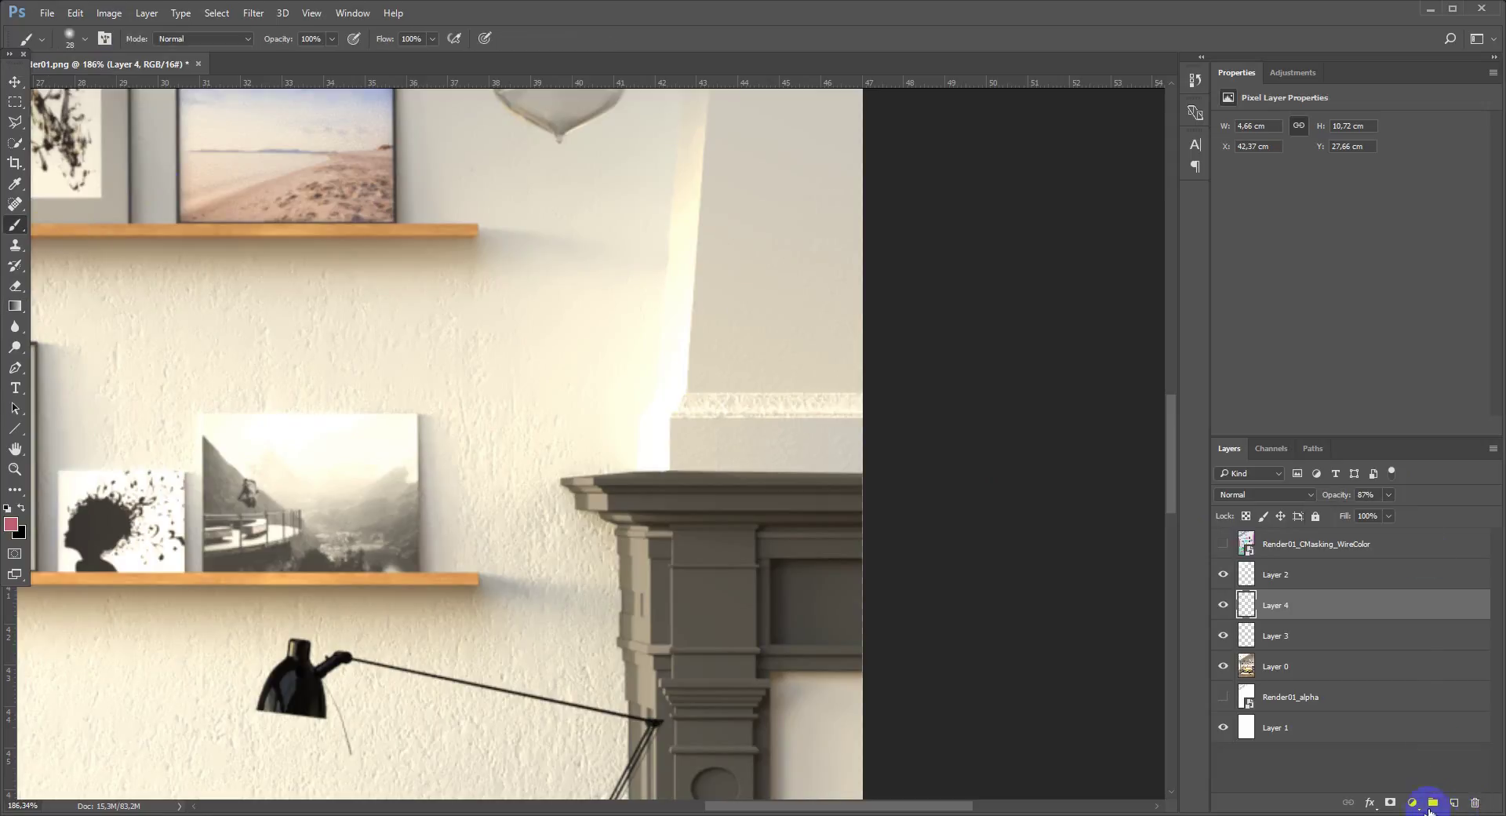
{"action": "left_click", "coordinate": [1393, 802]}
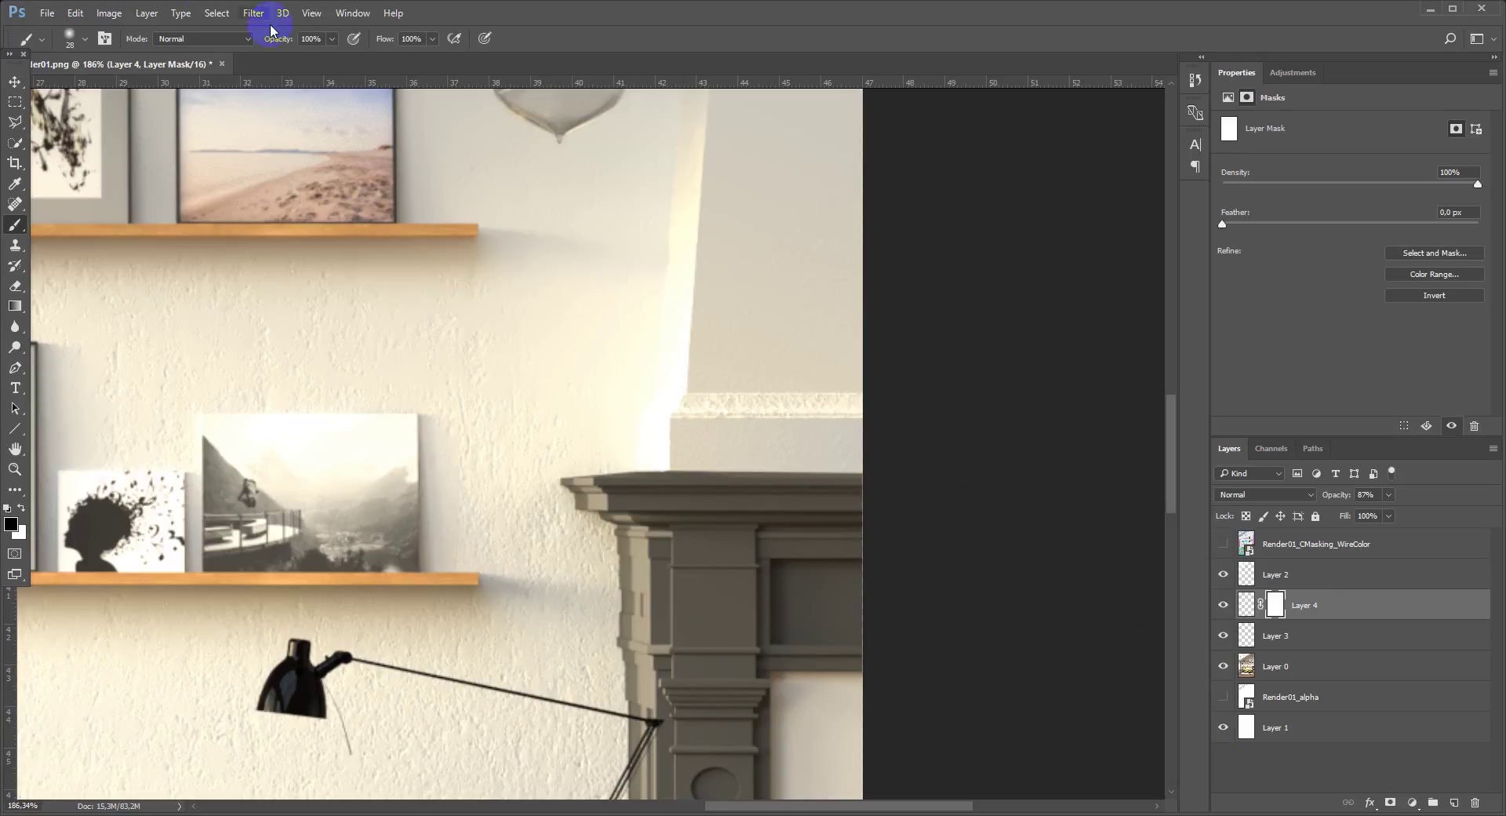
{"action": "left_click_drag", "start_coordinate": [285, 45], "coordinate": [260, 50]}
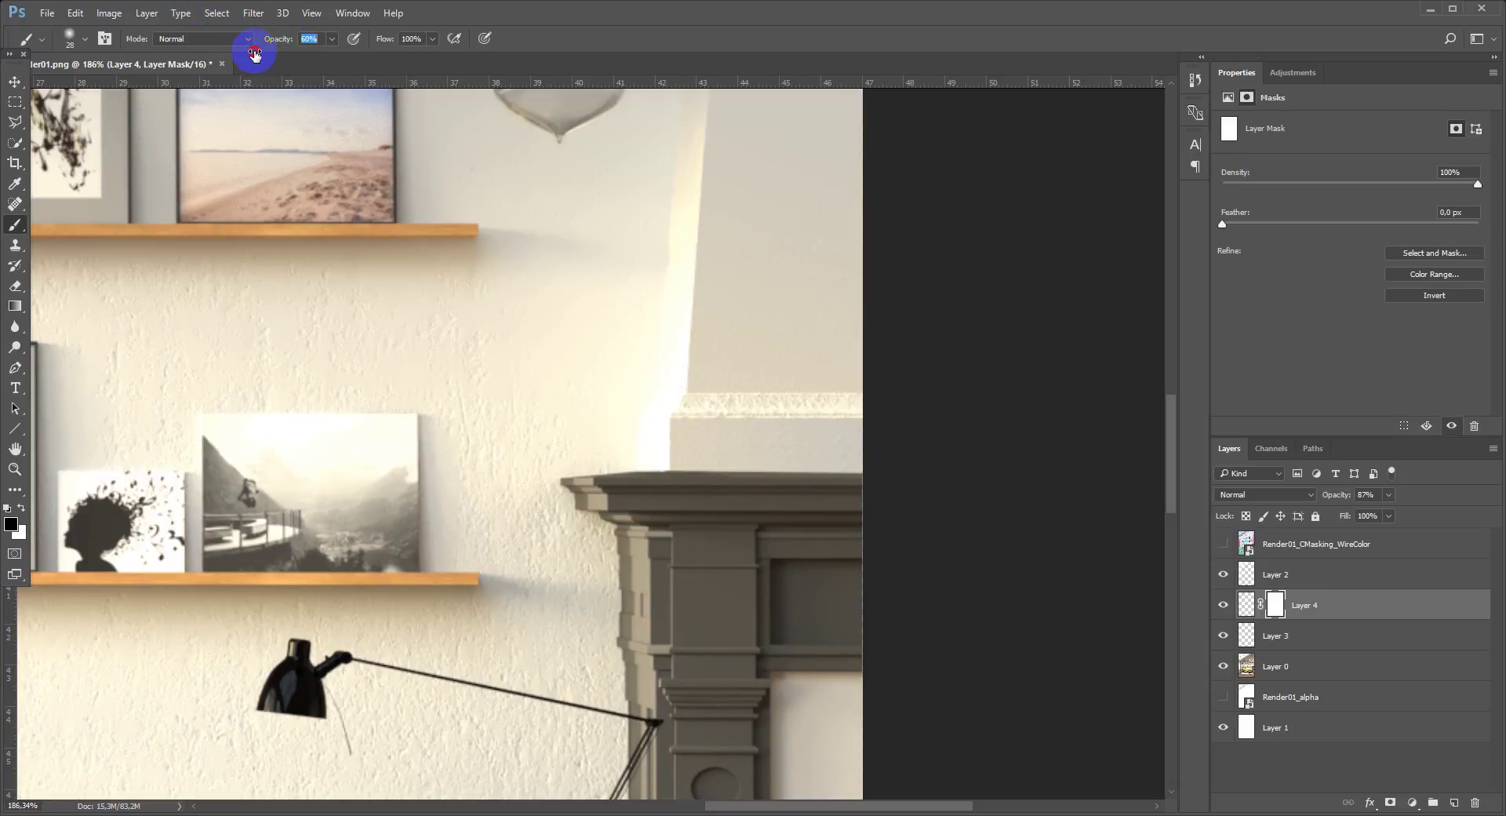
{"action": "right_click", "coordinate": [430, 229], "text": "alt"}
{"action": "mouse_move", "coordinate": [423, 294]}
{"action": "left_mouse_down"}
{"action": "mouse_move", "coordinate": [393, 119]}
{"action": "mouse_move", "coordinate": [415, 119]}
{"action": "mouse_move", "coordinate": [397, 118]}
{"action": "left_mouse_up"}
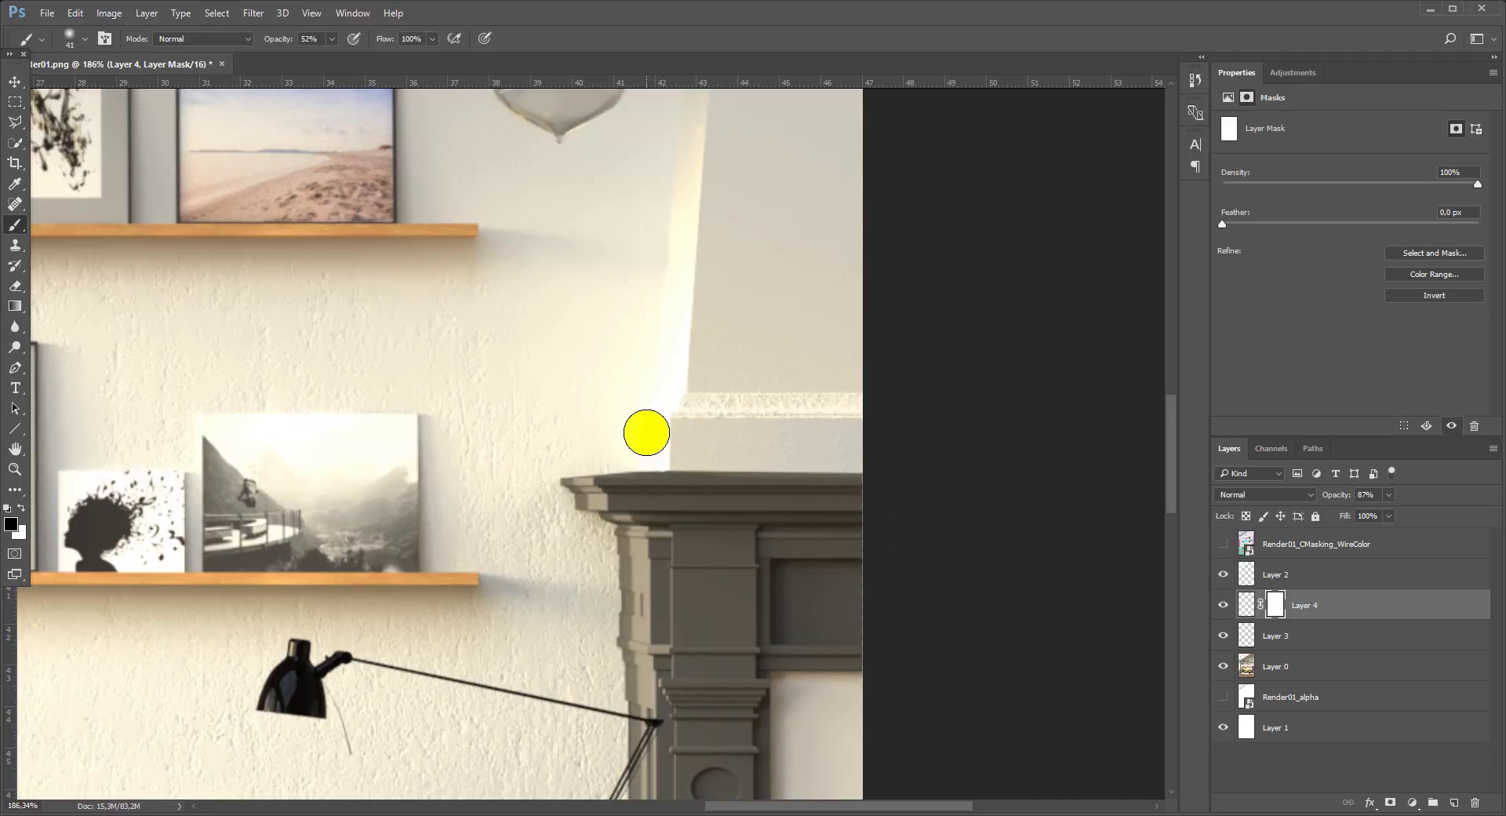
{"action": "mouse_move", "coordinate": [666, 474]}
{"action": "left_mouse_down"}
{"action": "mouse_move", "coordinate": [686, 398]}
{"action": "mouse_move", "coordinate": [649, 393]}
{"action": "left_mouse_up"}
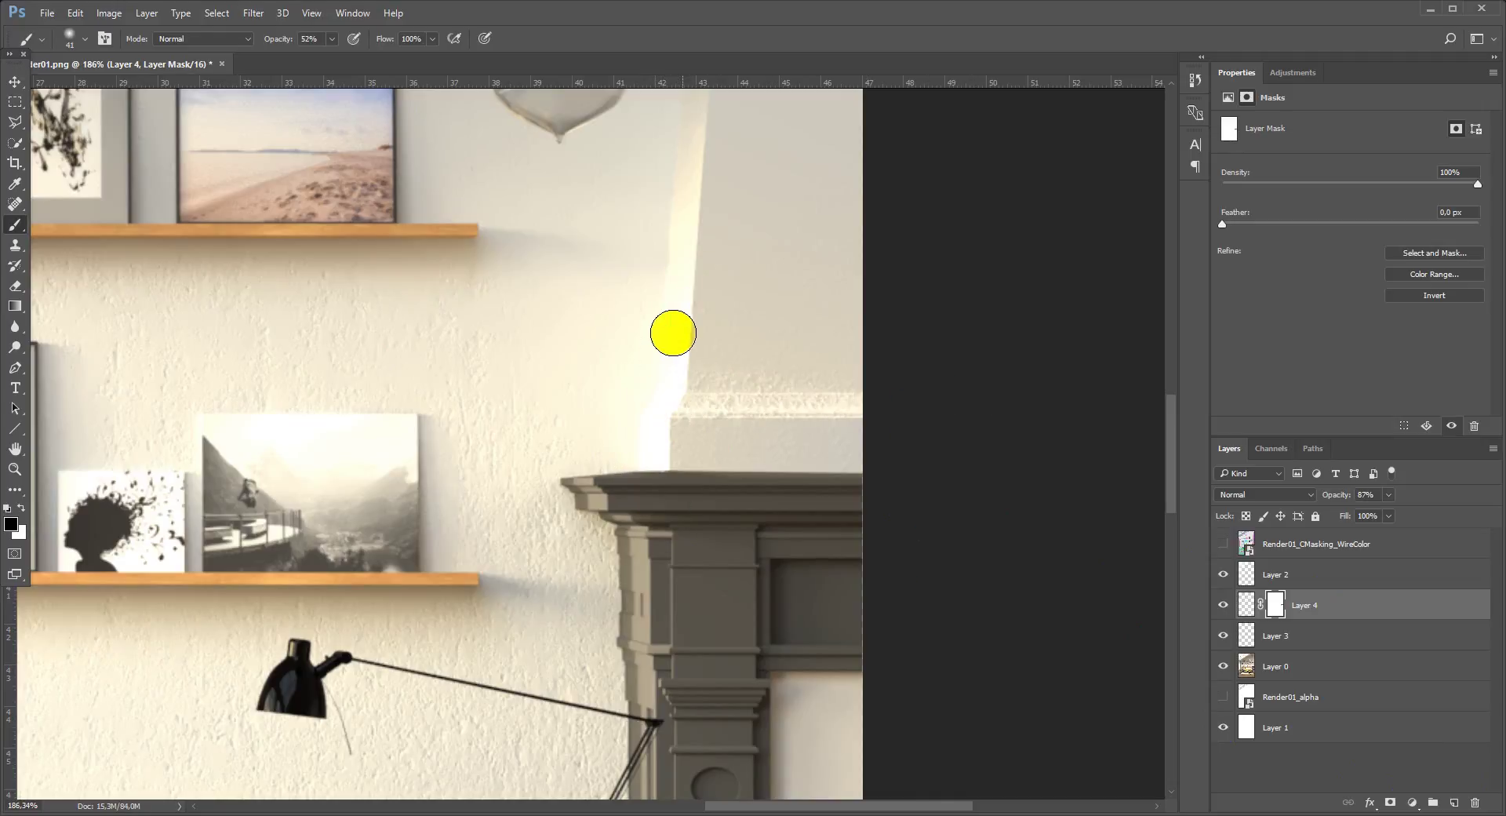
Touch up Layer 4's mask along the molding with a 12 px brush and keep the layer visible.
{"action": "scroll", "coordinate": [673, 332], "scroll_direction": "down", "scroll_amount": 2}
{"action": "scroll", "coordinate": [675, 333], "scroll_direction": "down", "scroll_amount": 2}
{"action": "scroll", "coordinate": [675, 309], "scroll_direction": "up", "scroll_amount": 2}
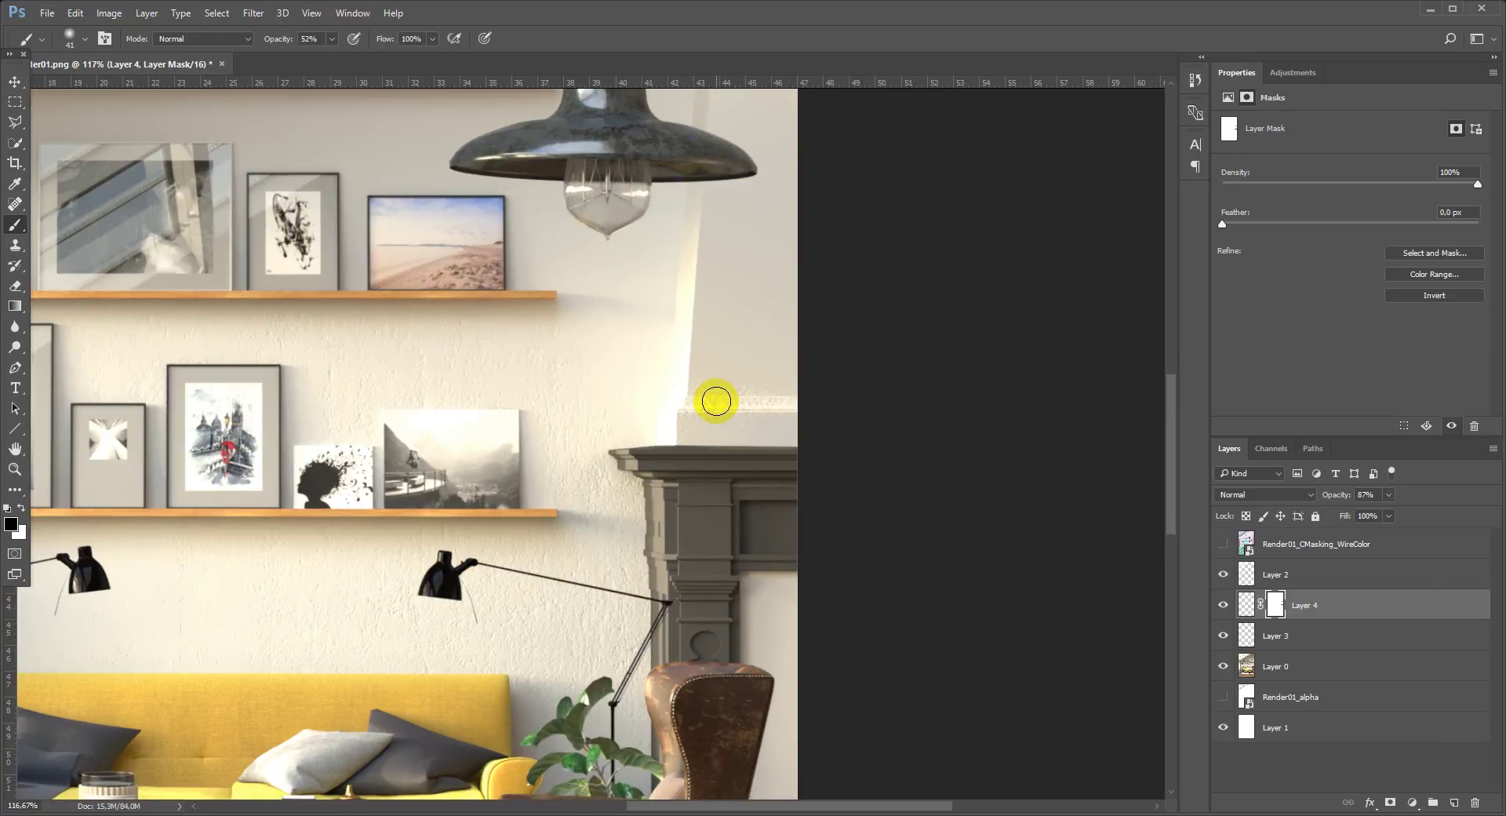
{"action": "scroll", "coordinate": [716, 401], "scroll_direction": "up", "scroll_amount": 2}
{"action": "scroll", "coordinate": [743, 403], "scroll_direction": "up", "scroll_amount": 2}
{"action": "right_click", "coordinate": [761, 345], "text": "alt"}
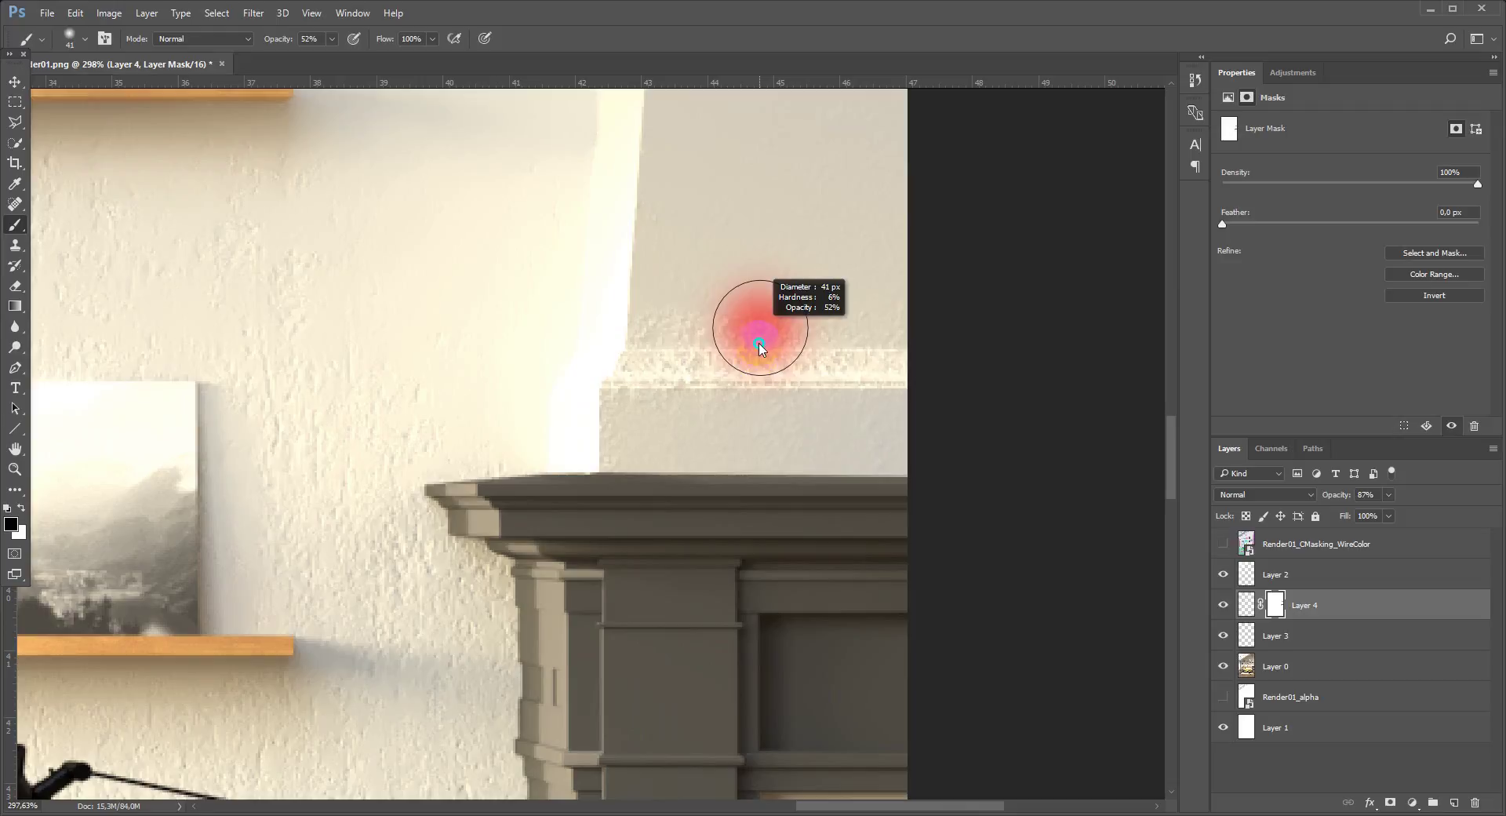
{"action": "left_click_drag", "start_coordinate": [759, 345], "coordinate": [698, 323]}
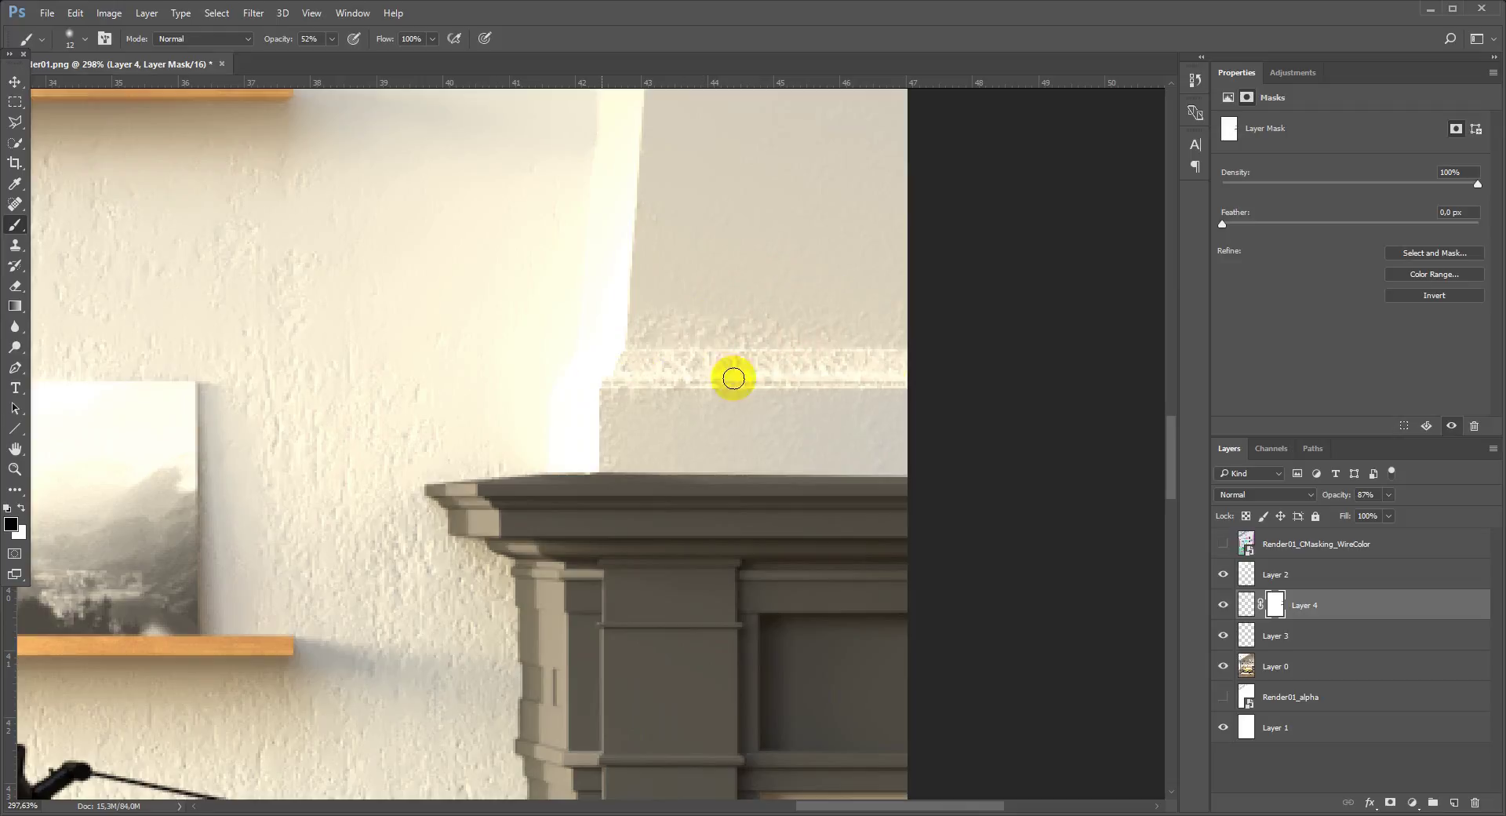
{"action": "left_click", "coordinate": [851, 387]}
{"action": "scroll", "coordinate": [976, 518], "scroll_direction": "down", "scroll_amount": 2}
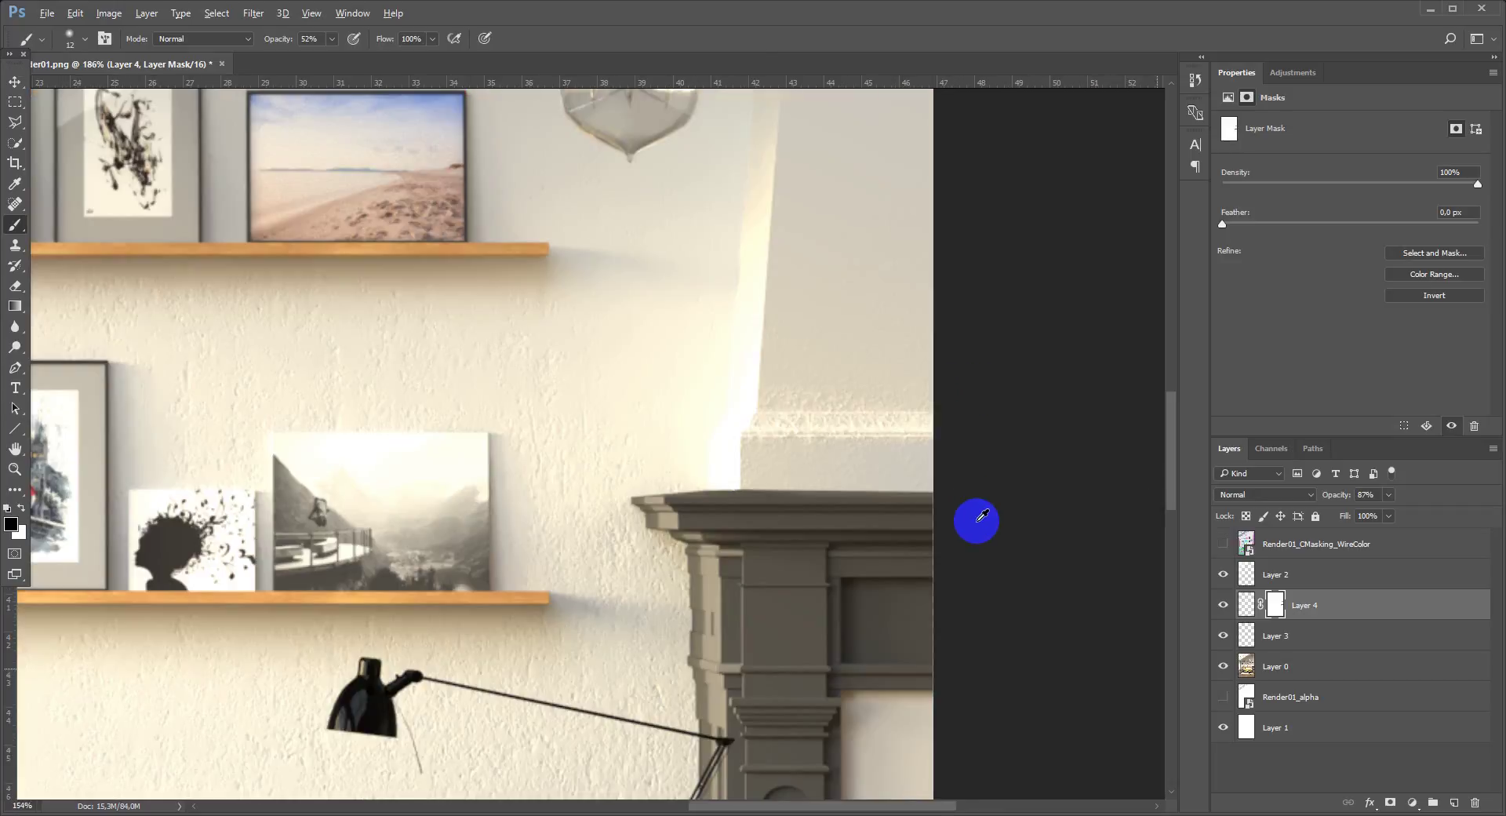
{"action": "scroll", "coordinate": [976, 517], "scroll_direction": "down", "scroll_amount": 3}
{"action": "left_click", "coordinate": [1276, 602]}
{"action": "left_click_drag", "start_coordinate": [1280, 596], "coordinate": [1232, 606]}
{"action": "left_click", "coordinate": [1226, 606]}
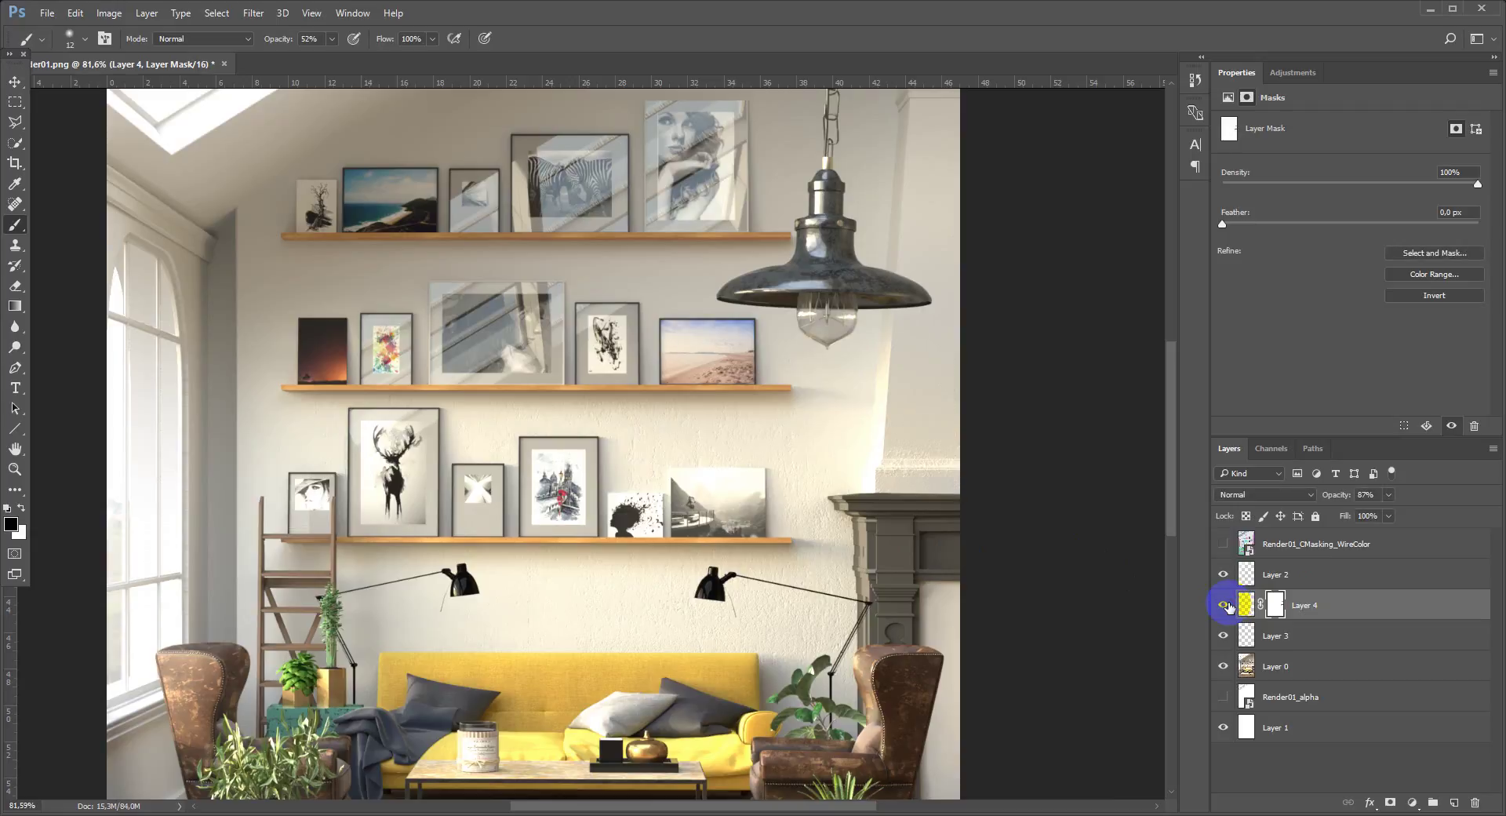
{"action": "scroll", "coordinate": [987, 581], "scroll_direction": "down", "scroll_amount": 2}
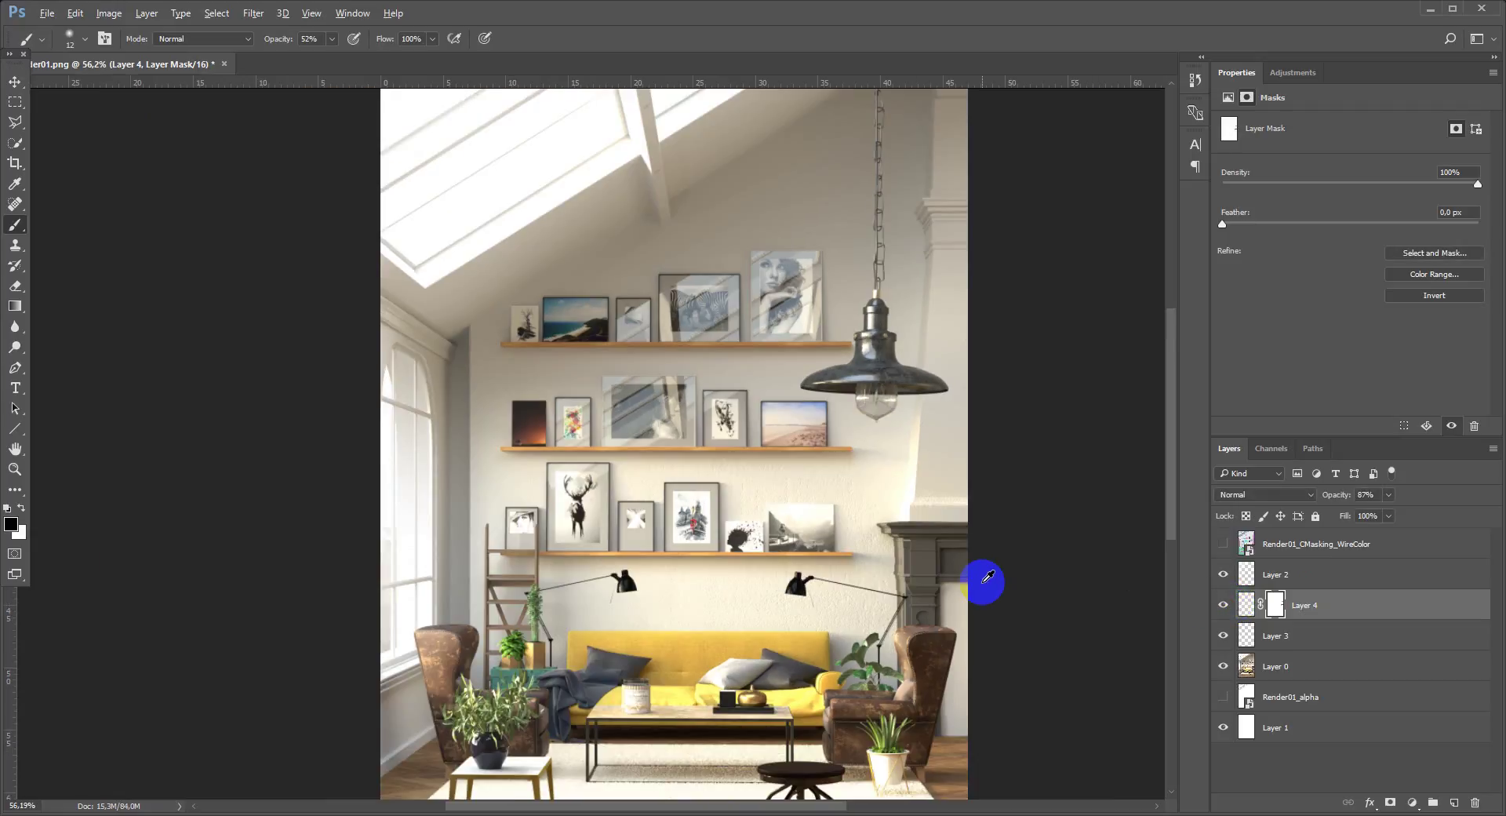
{"action": "scroll", "coordinate": [895, 538], "scroll_direction": "down", "scroll_amount": 2, "text": "alt"}
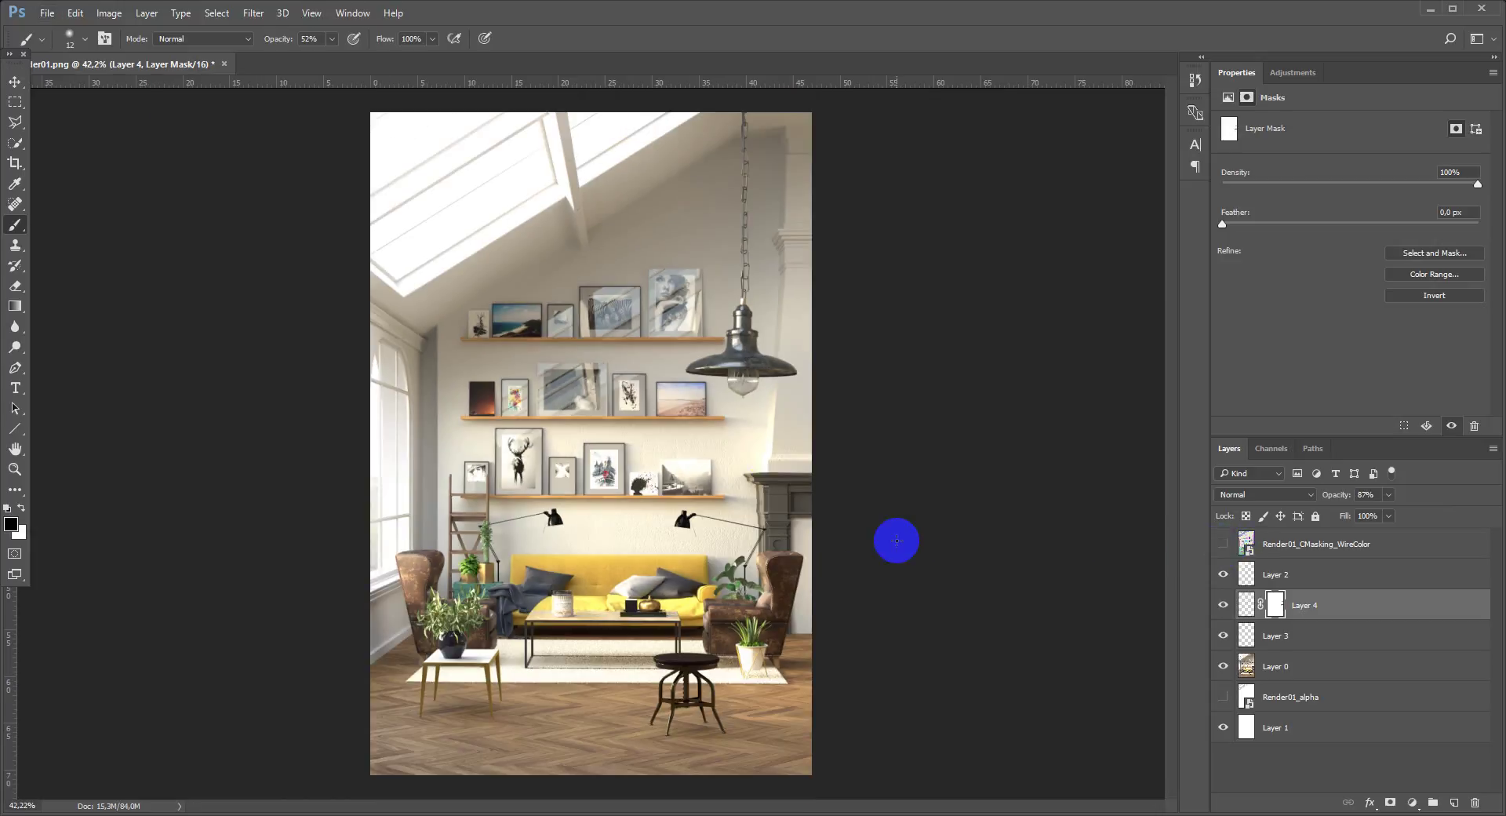
{"action": "left_click", "coordinate": [1222, 605]}
{"action": "left_click", "coordinate": [1222, 606]}
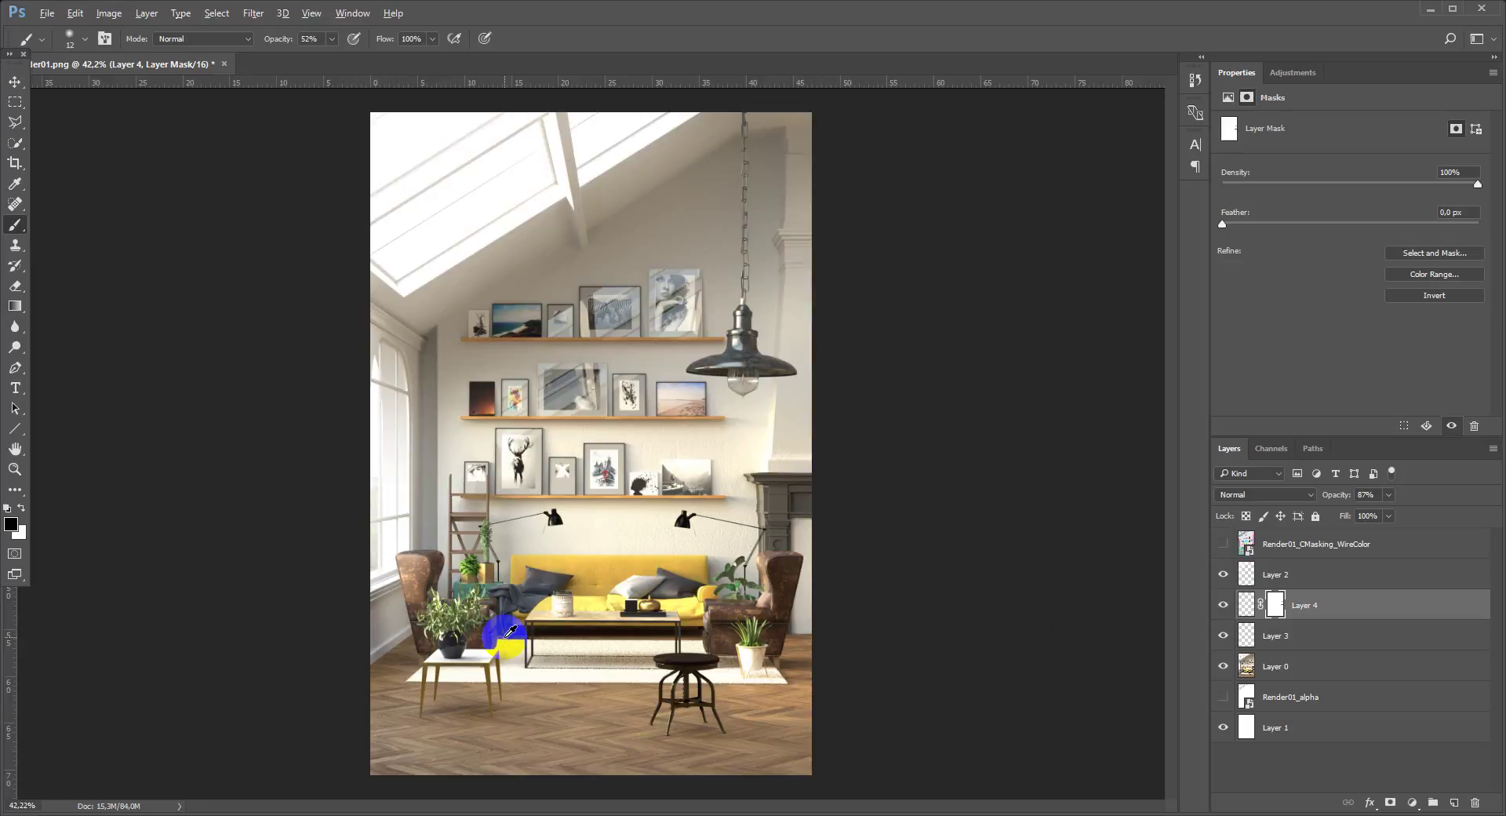
{"action": "scroll", "coordinate": [510, 632], "scroll_direction": "up", "scroll_amount": 1, "text": "alt"}
{"action": "left_click_drag", "start_coordinate": [511, 632], "coordinate": [542, 630]}
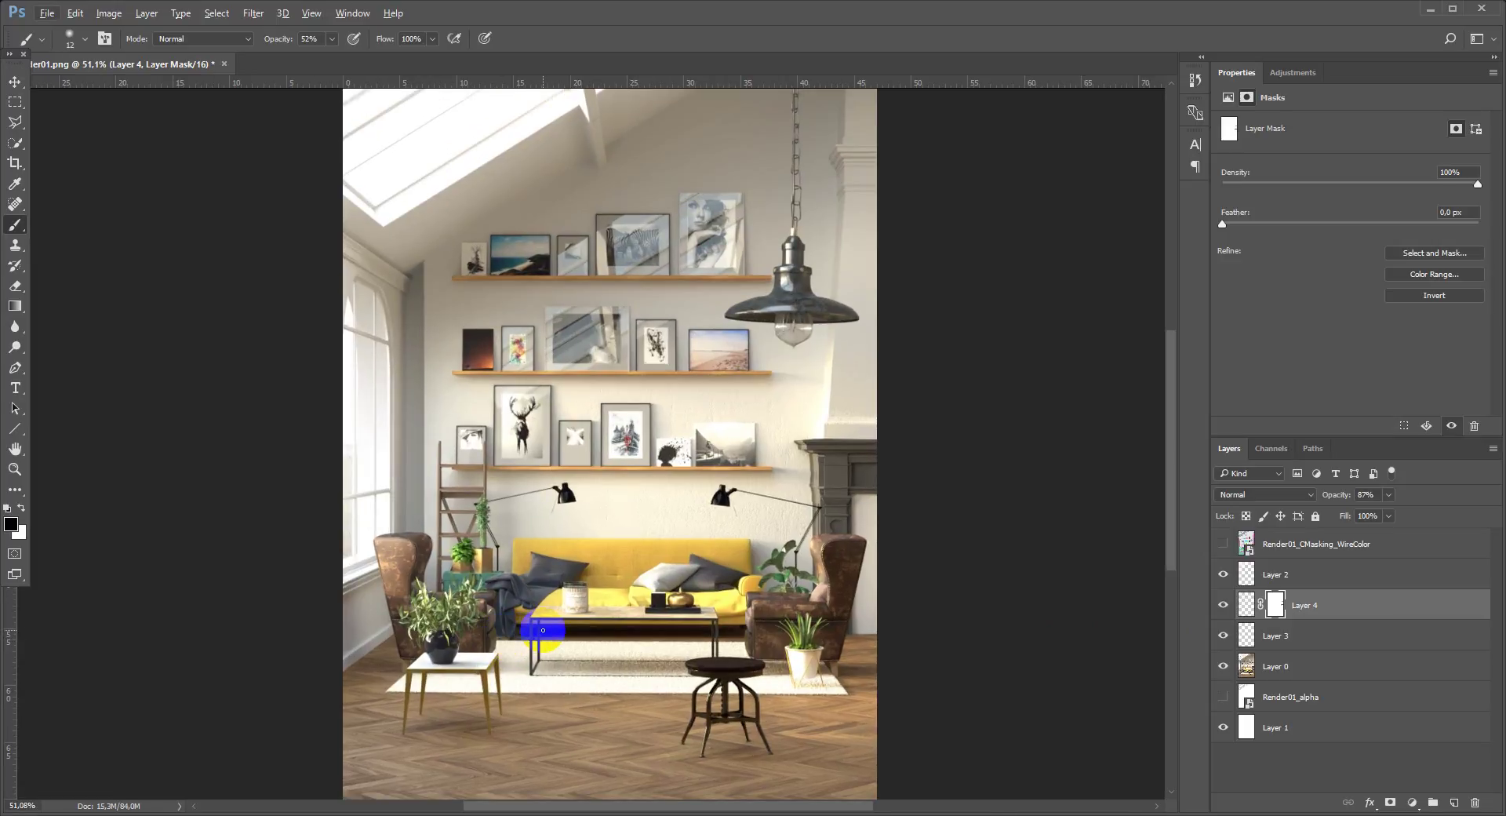
{"action": "left_click", "coordinate": [658, 470]}
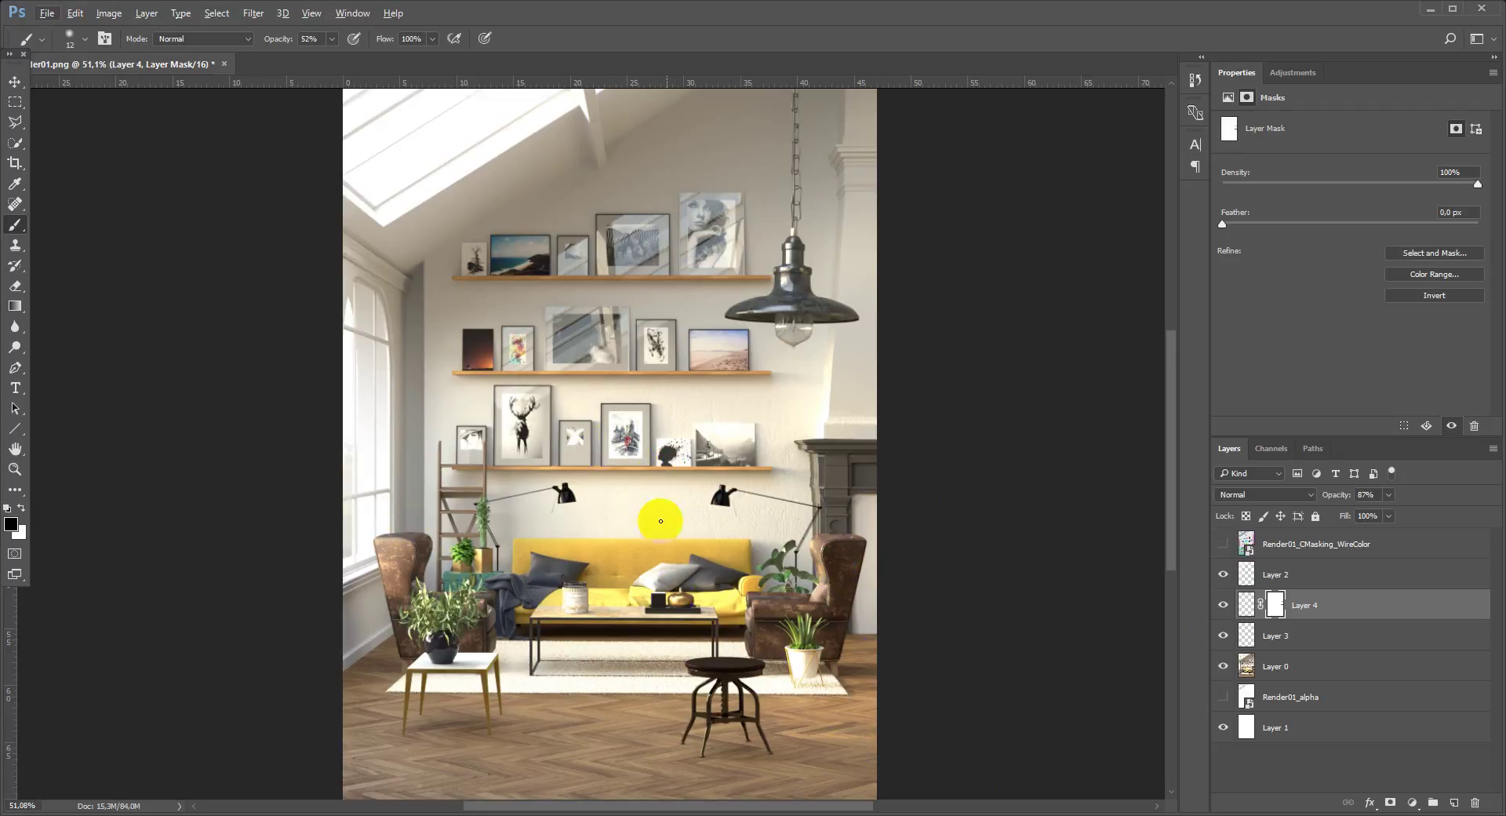
{"action": "left_click", "coordinate": [739, 453]}
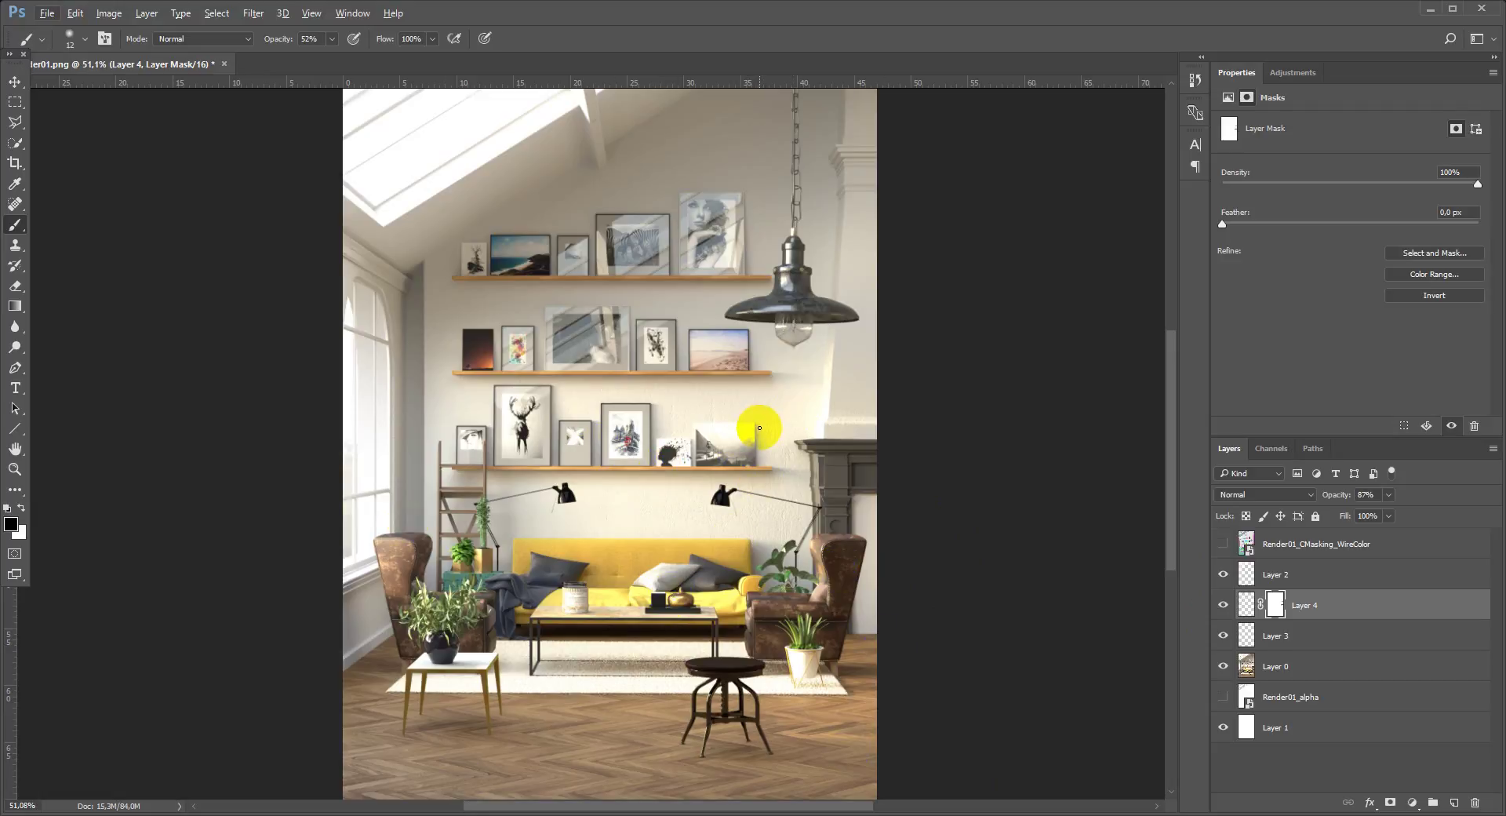
{"action": "left_click", "coordinate": [840, 473]}
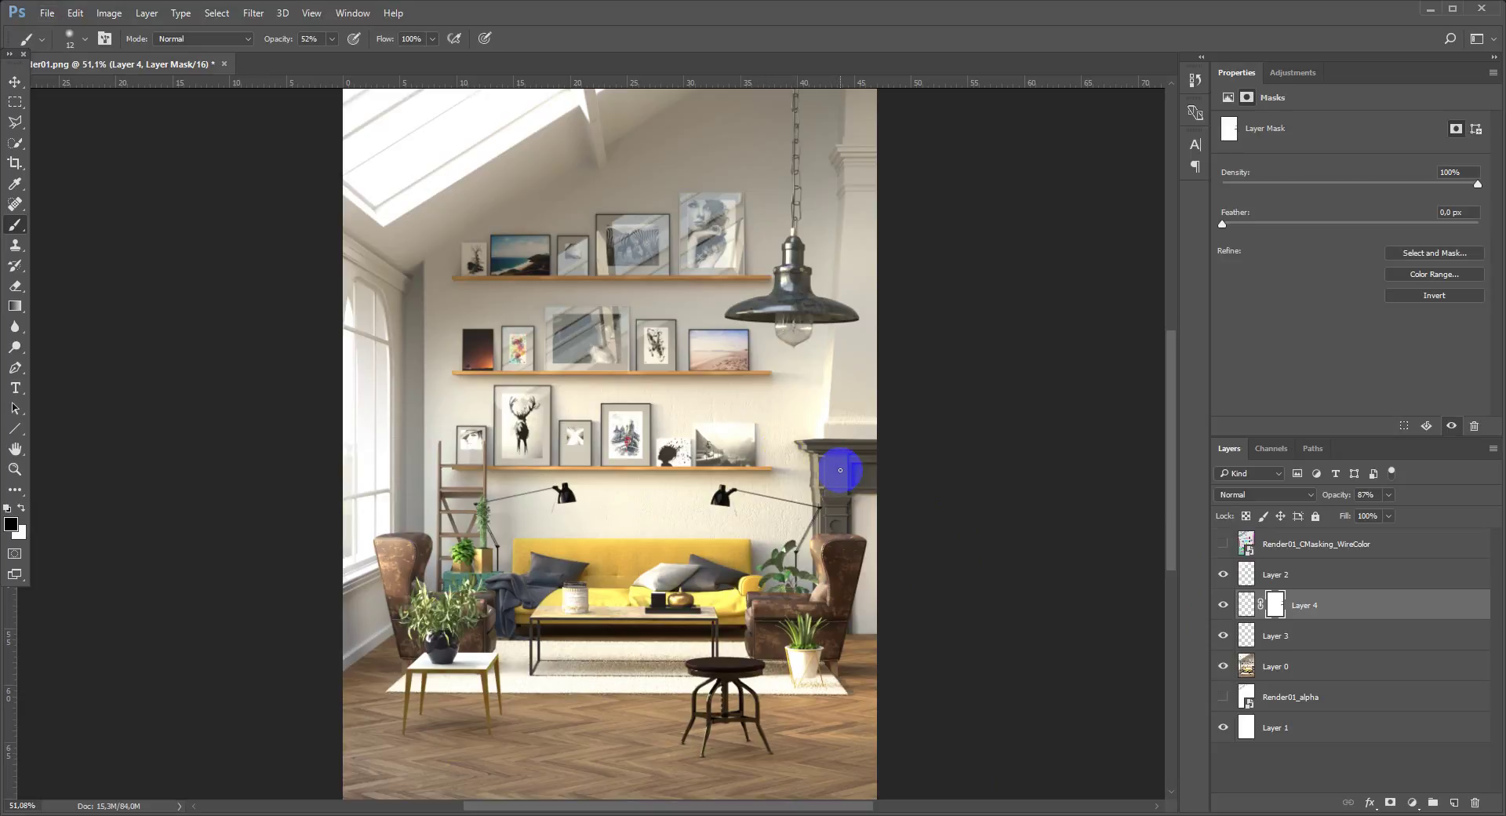
{"action": "scroll", "coordinate": [840, 470], "scroll_direction": "down", "scroll_amount": 1}
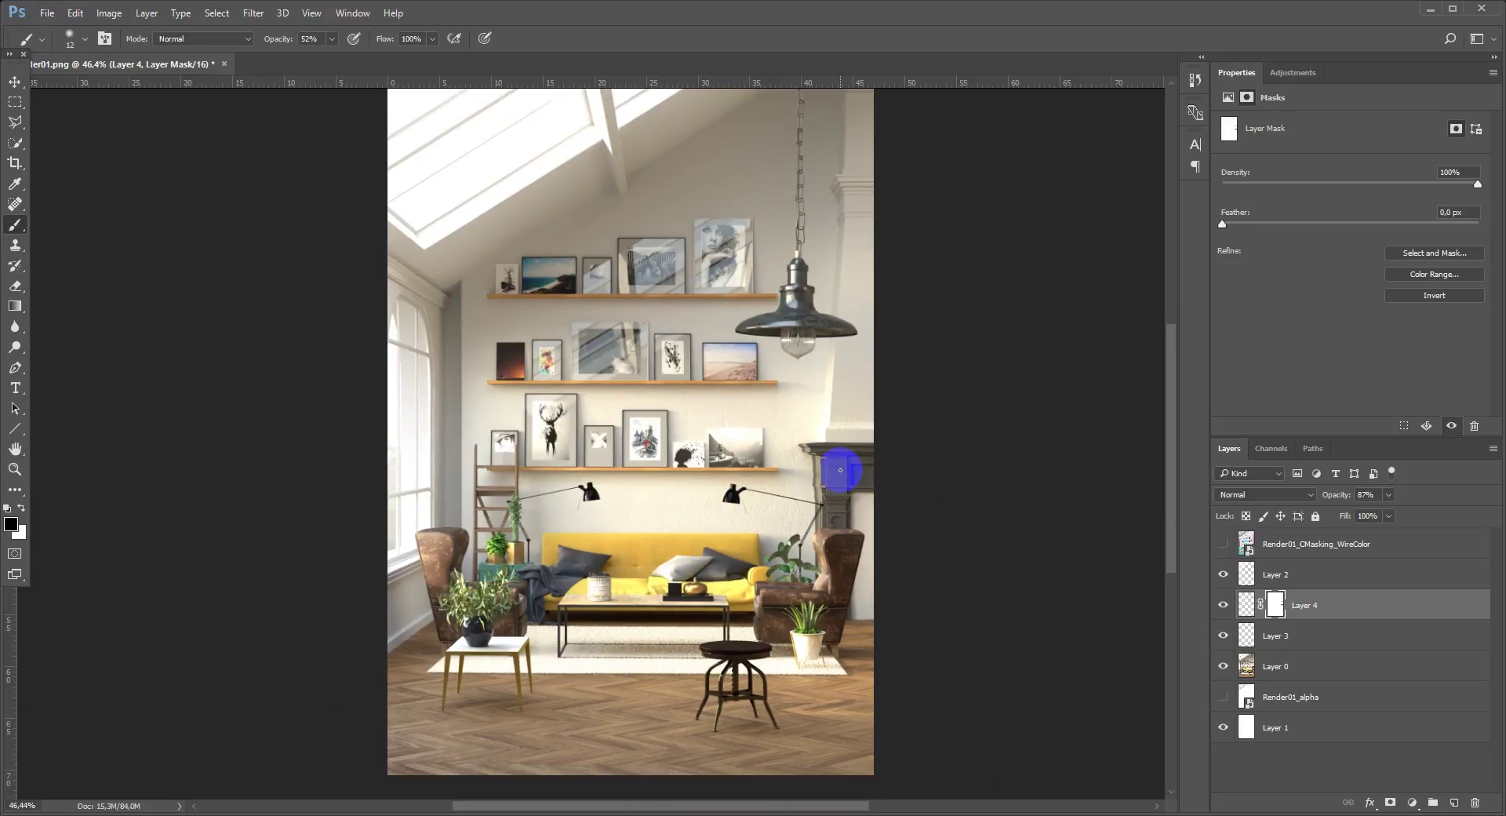
{"action": "left_click", "coordinate": [1398, 541]}
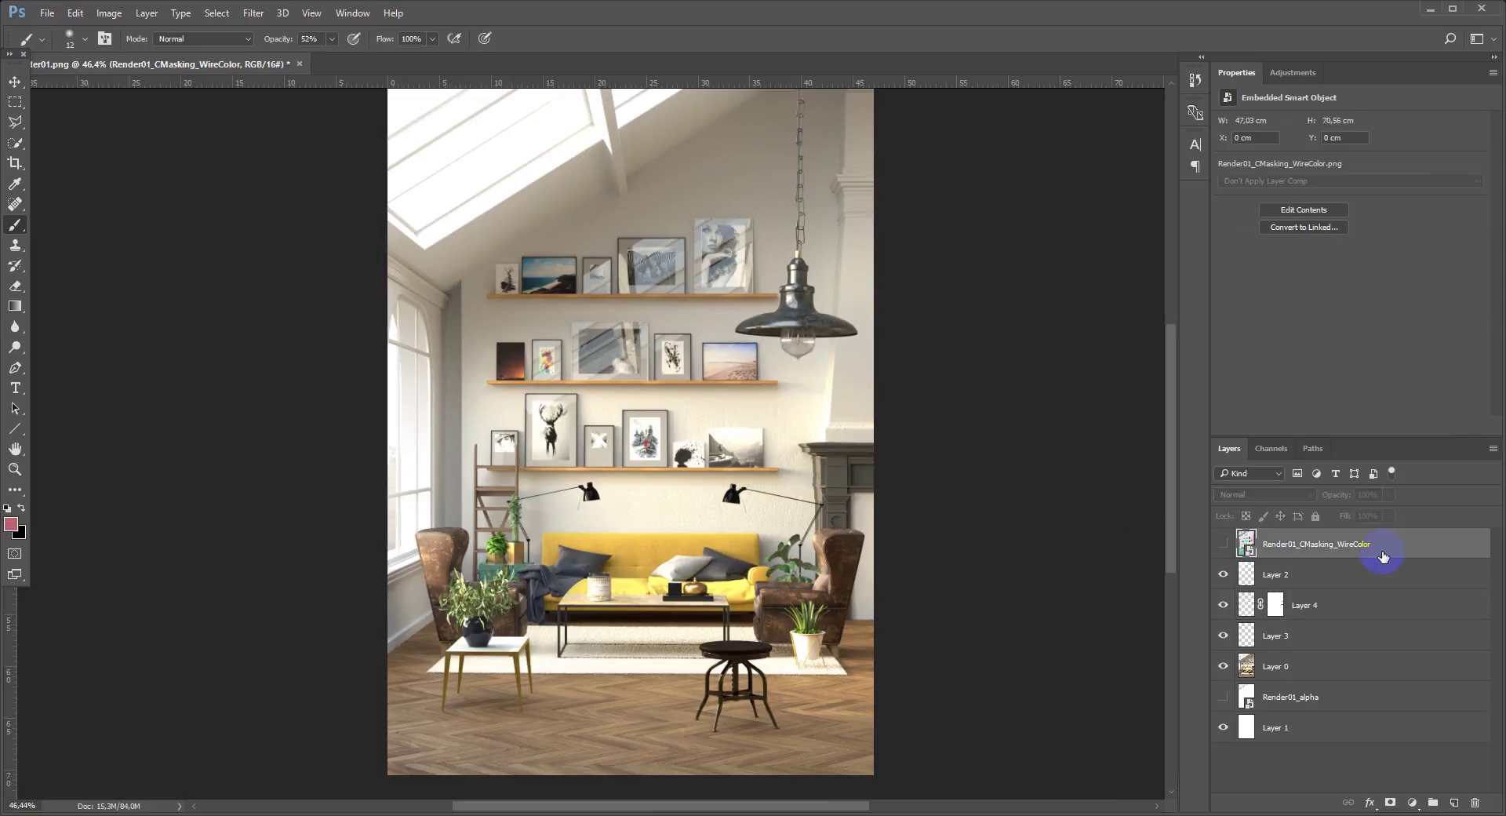
Stamp all visible layers into a new Layer 5 above Layer 2.
{"action": "left_click_drag", "start_coordinate": [1383, 556], "coordinate": [714, 454]}
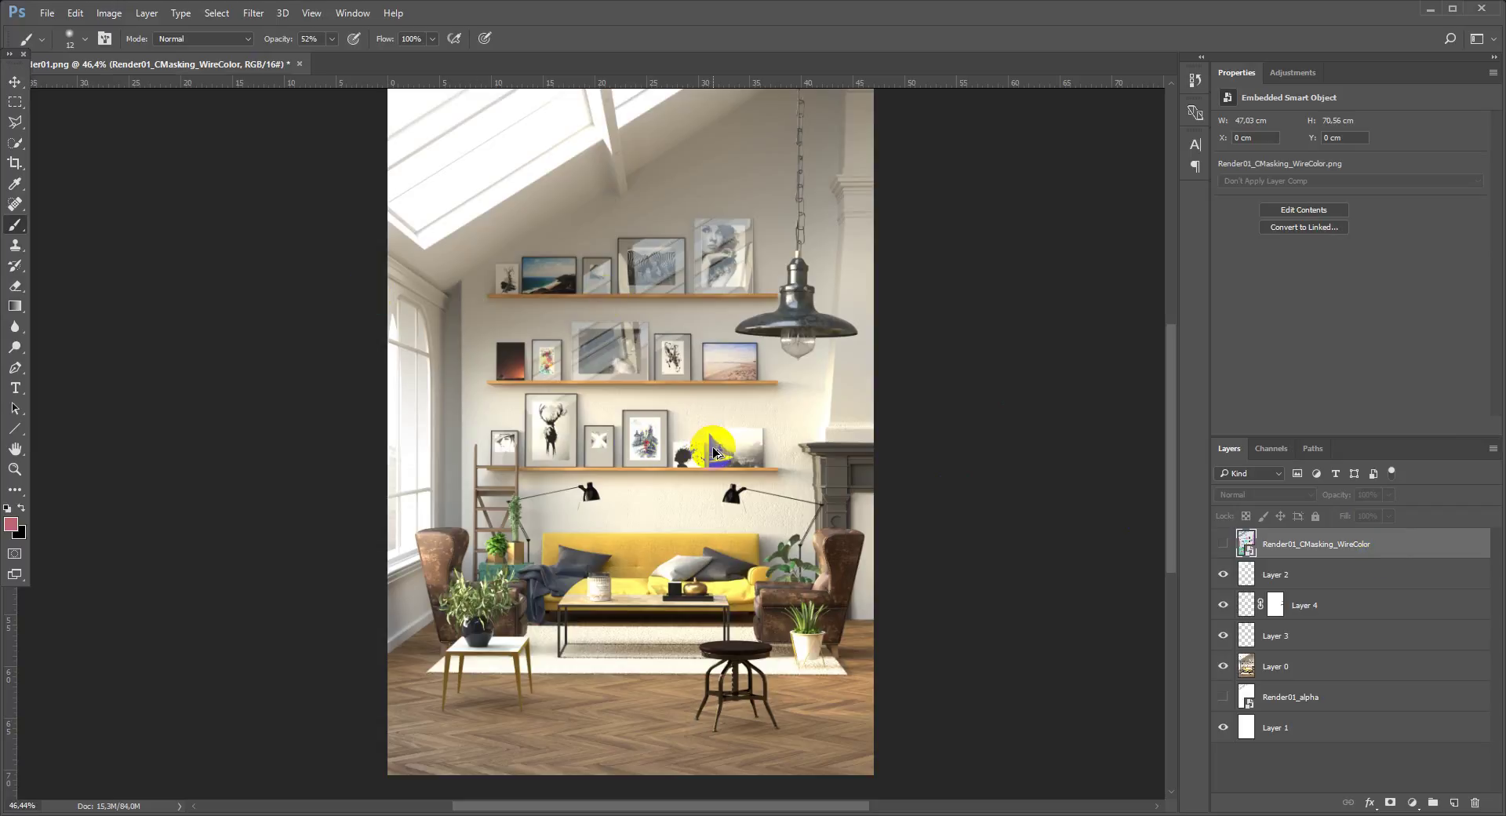
{"action": "left_click", "coordinate": [1278, 577]}
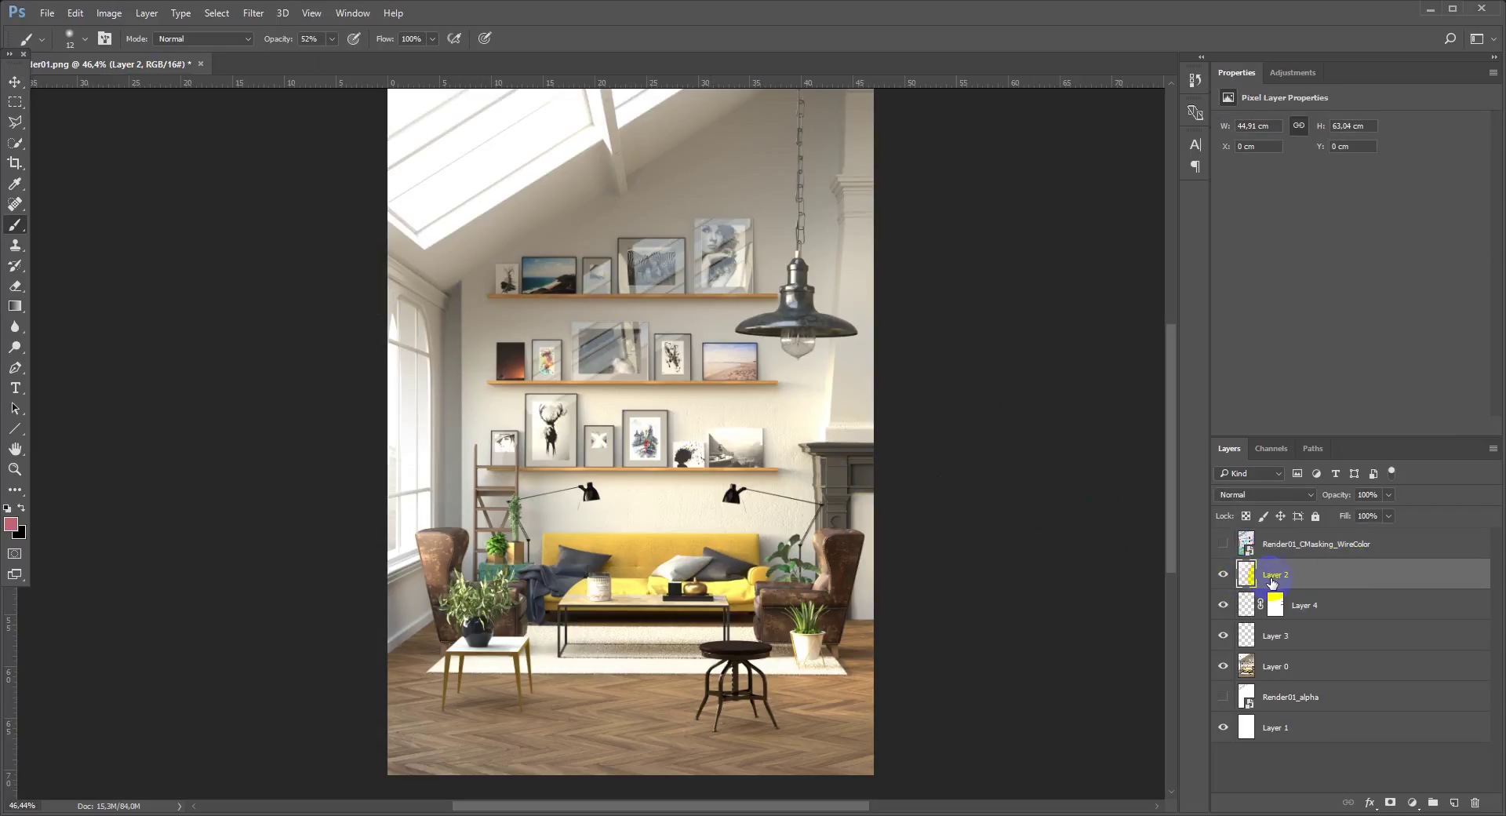
{"action": "key", "text": "ctrl+shift+alt+e"}
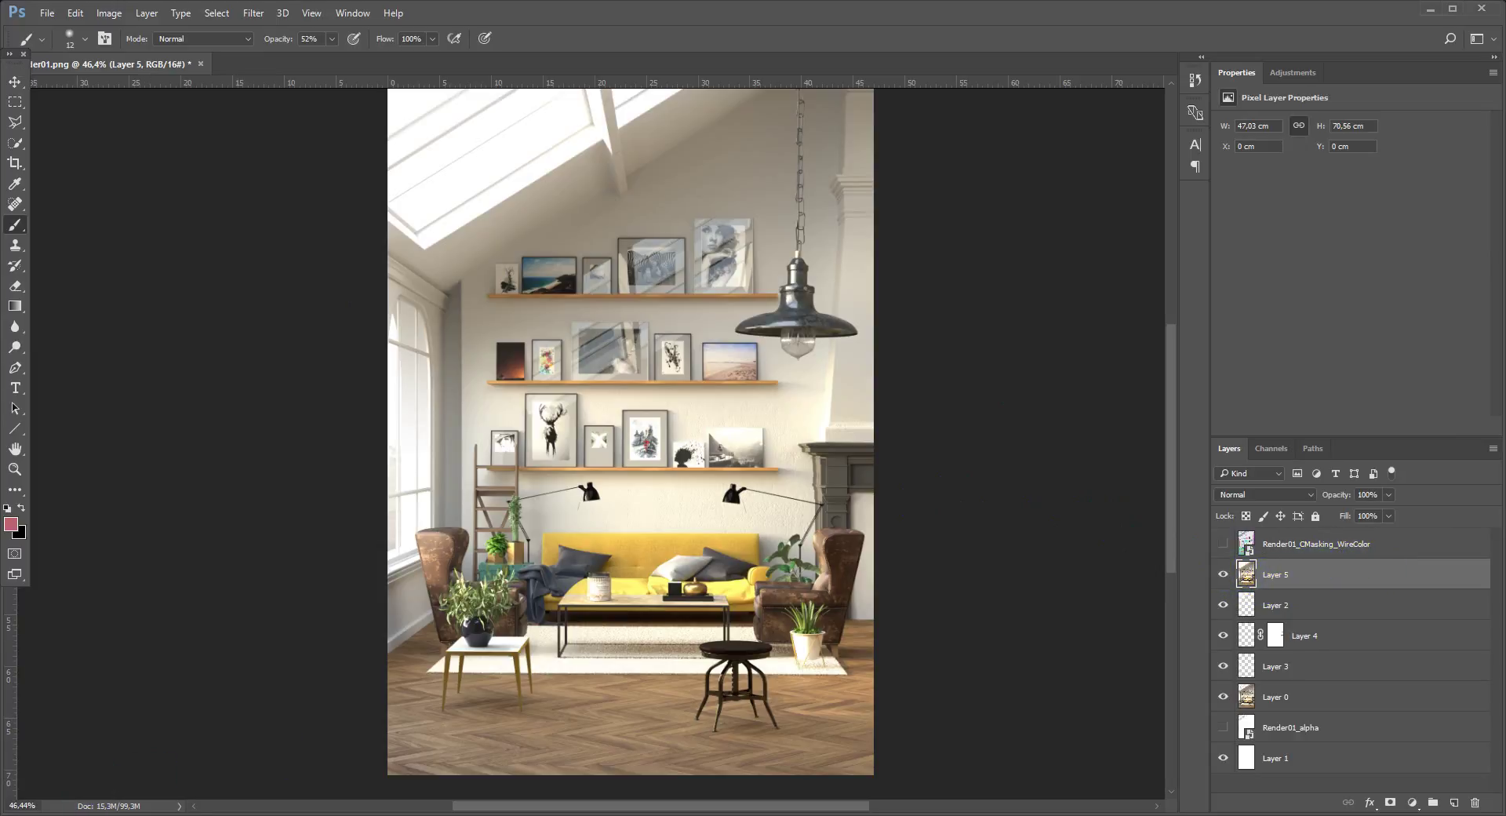
Place Render01_CTexmap.png from Explorer onto the canvas as a new top layer.
{"action": "left_click", "coordinate": [86, 812]}
{"action": "left_click_drag", "start_coordinate": [1062, 309], "coordinate": [510, 416]}
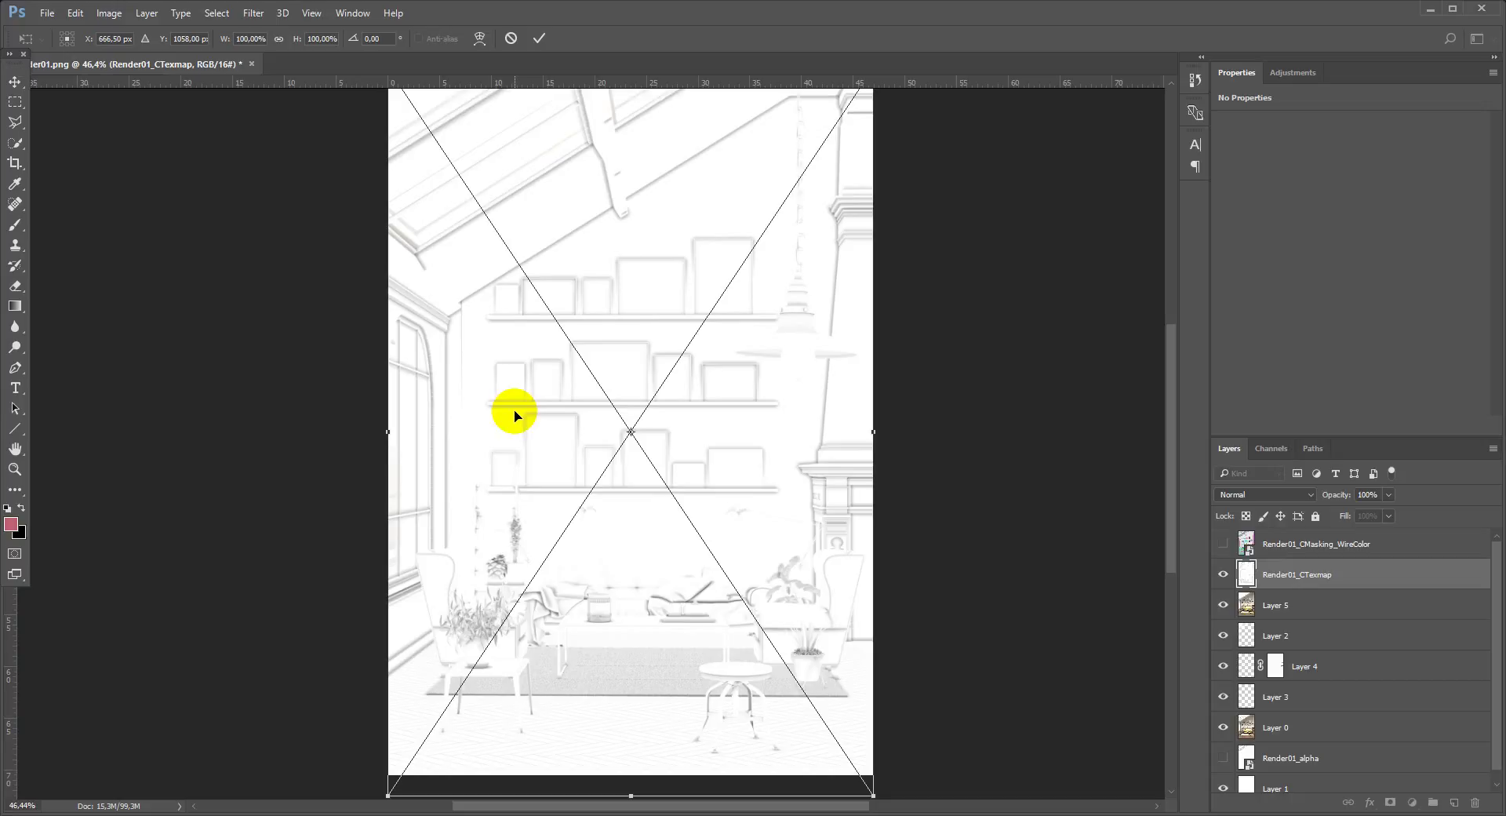
{"action": "scroll", "coordinate": [513, 414], "scroll_direction": "down", "scroll_amount": 2}
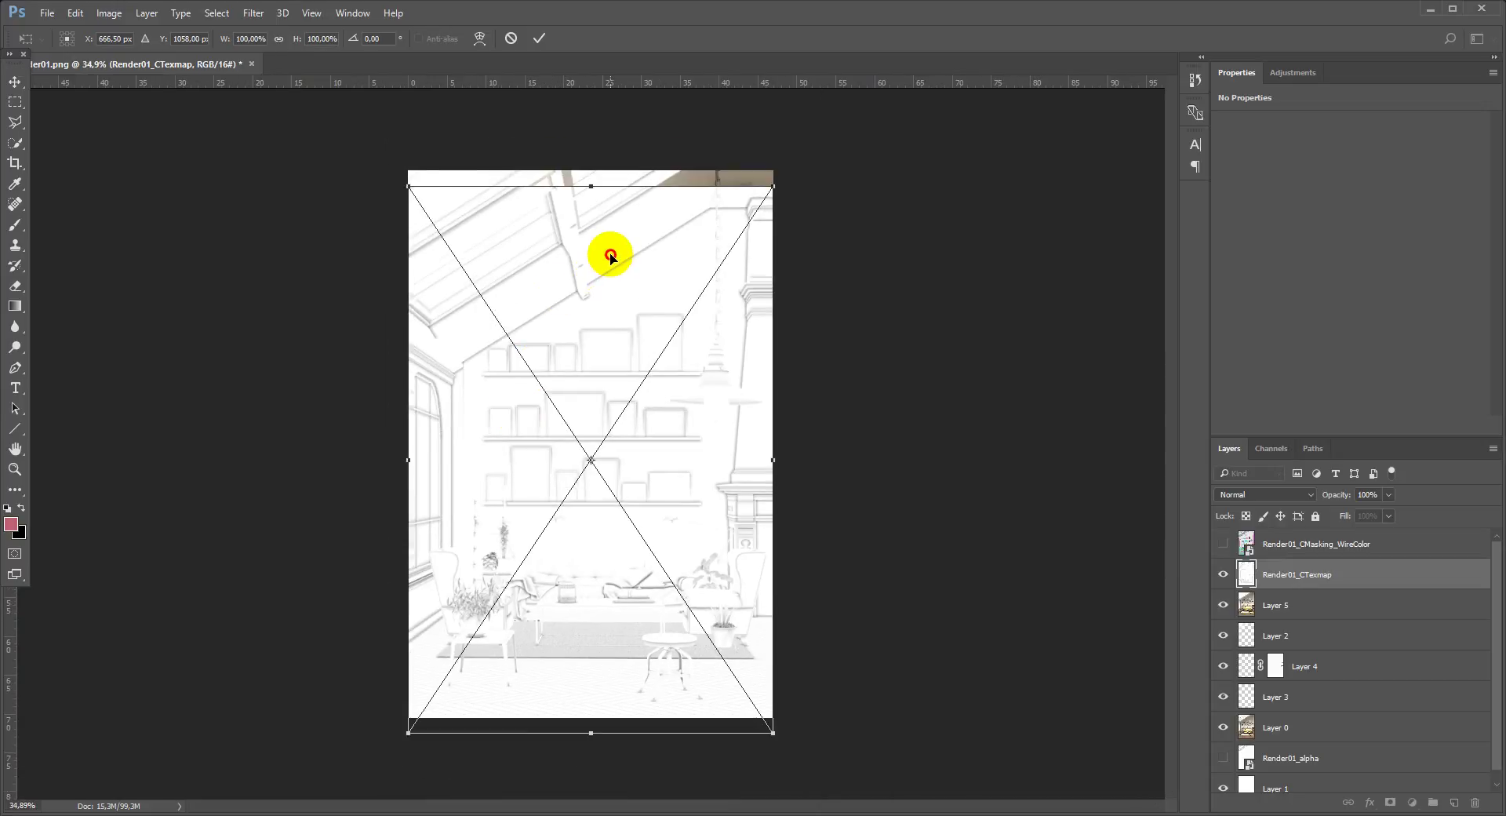
{"action": "key", "text": "Escape"}
{"action": "key", "text": "b"}
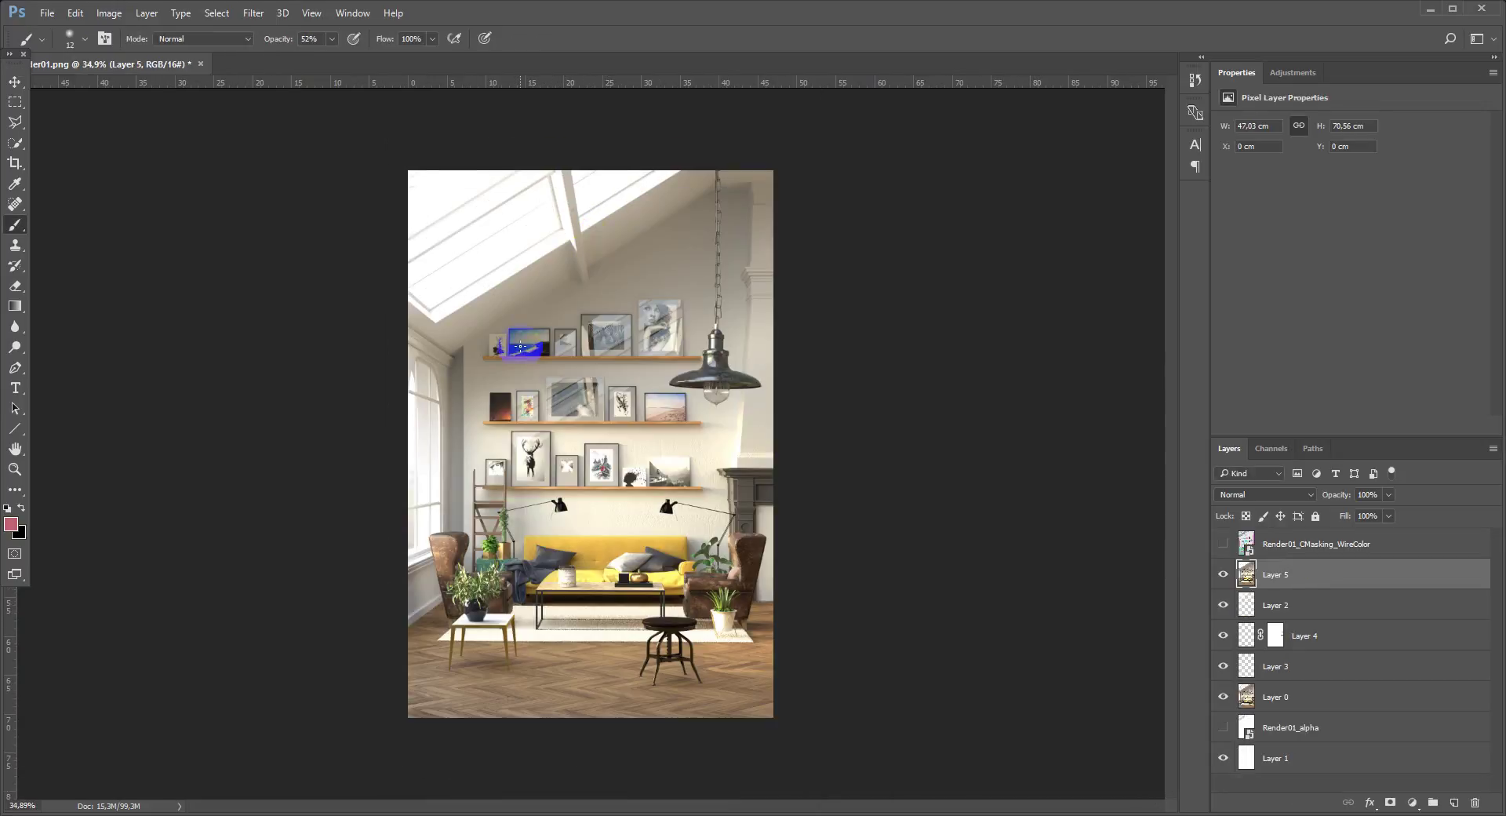
{"action": "left_click", "coordinate": [139, 812]}
{"action": "left_click_drag", "start_coordinate": [1085, 306], "coordinate": [510, 370]}
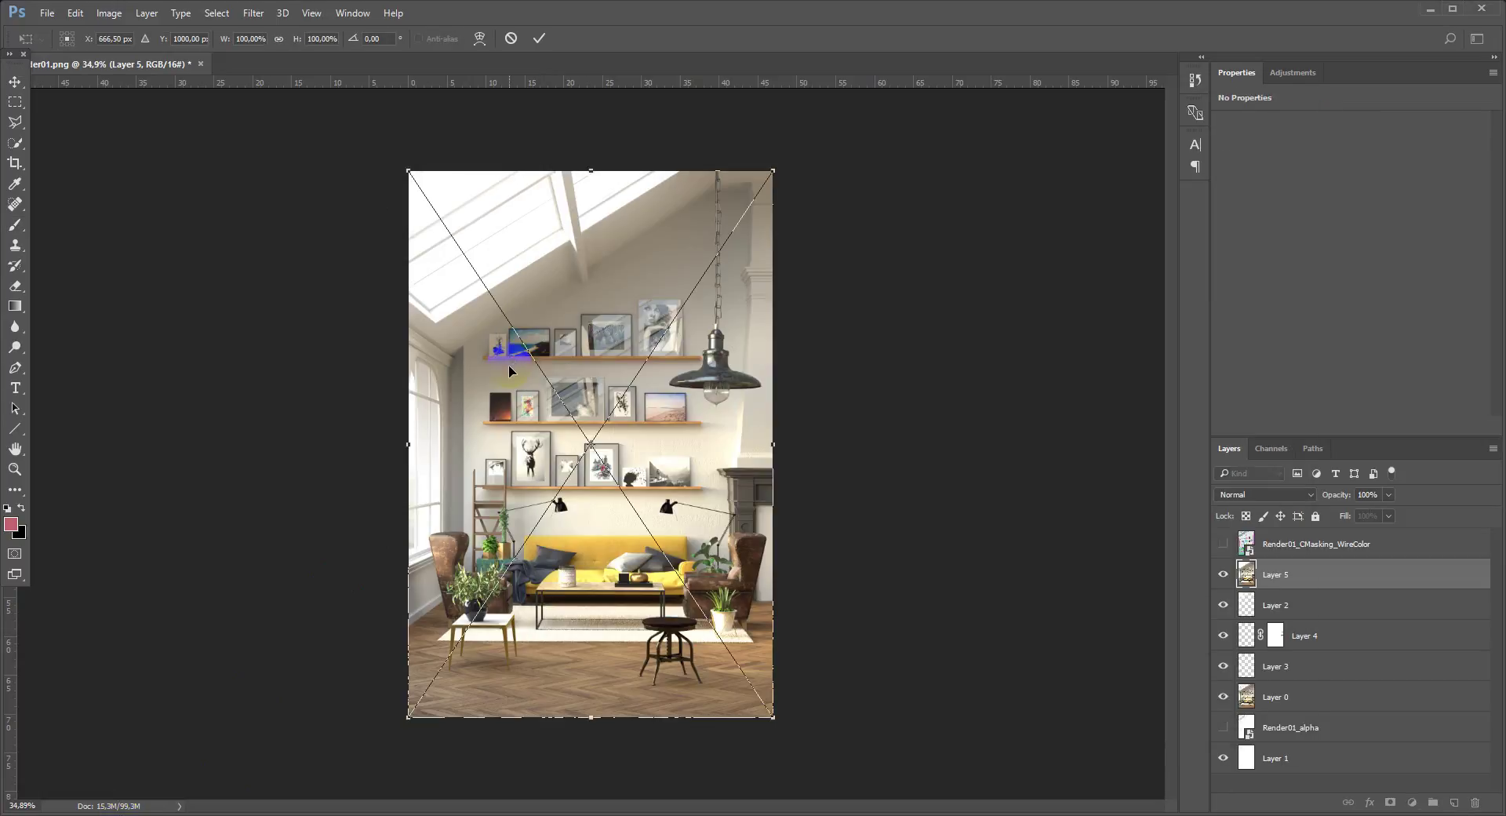
{"action": "key", "text": "Return"}
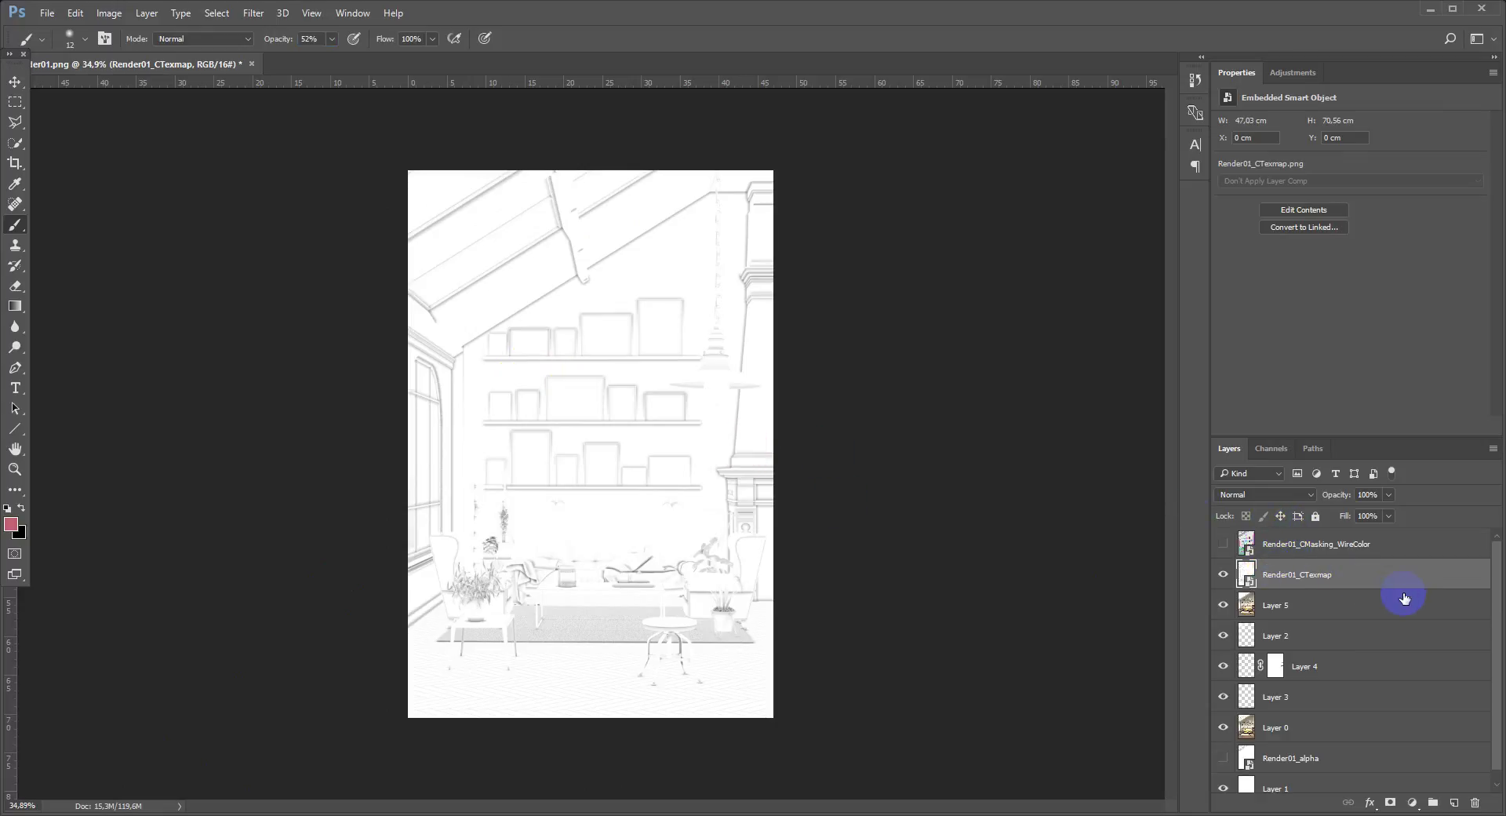
Set the Render01_CTexmap layer to Multiply at 10% opacity, toggling it to compare.
{"action": "left_click", "coordinate": [1221, 573]}
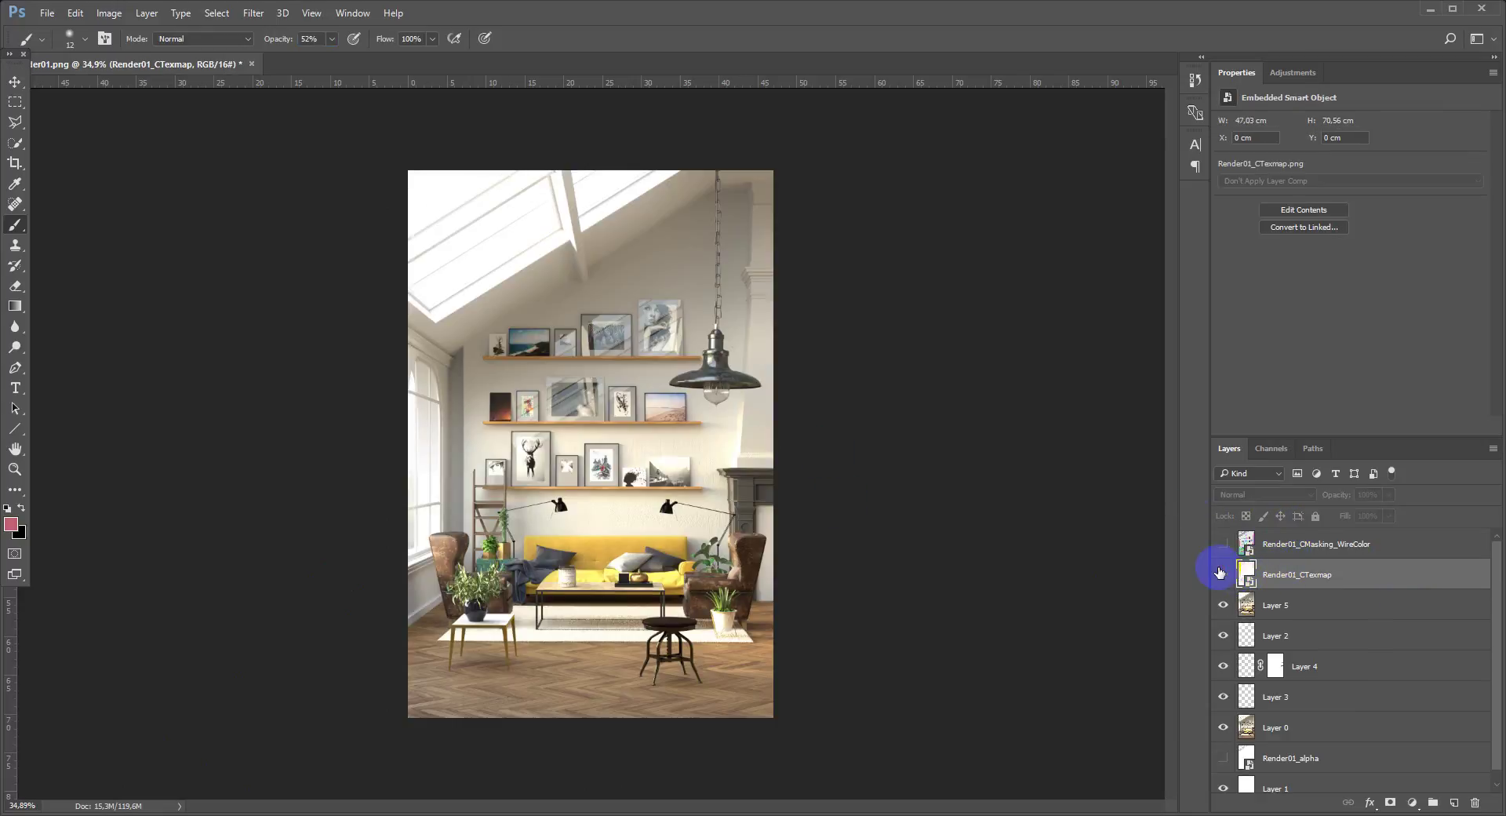
{"action": "left_click", "coordinate": [1222, 572]}
{"action": "left_click", "coordinate": [1265, 494]}
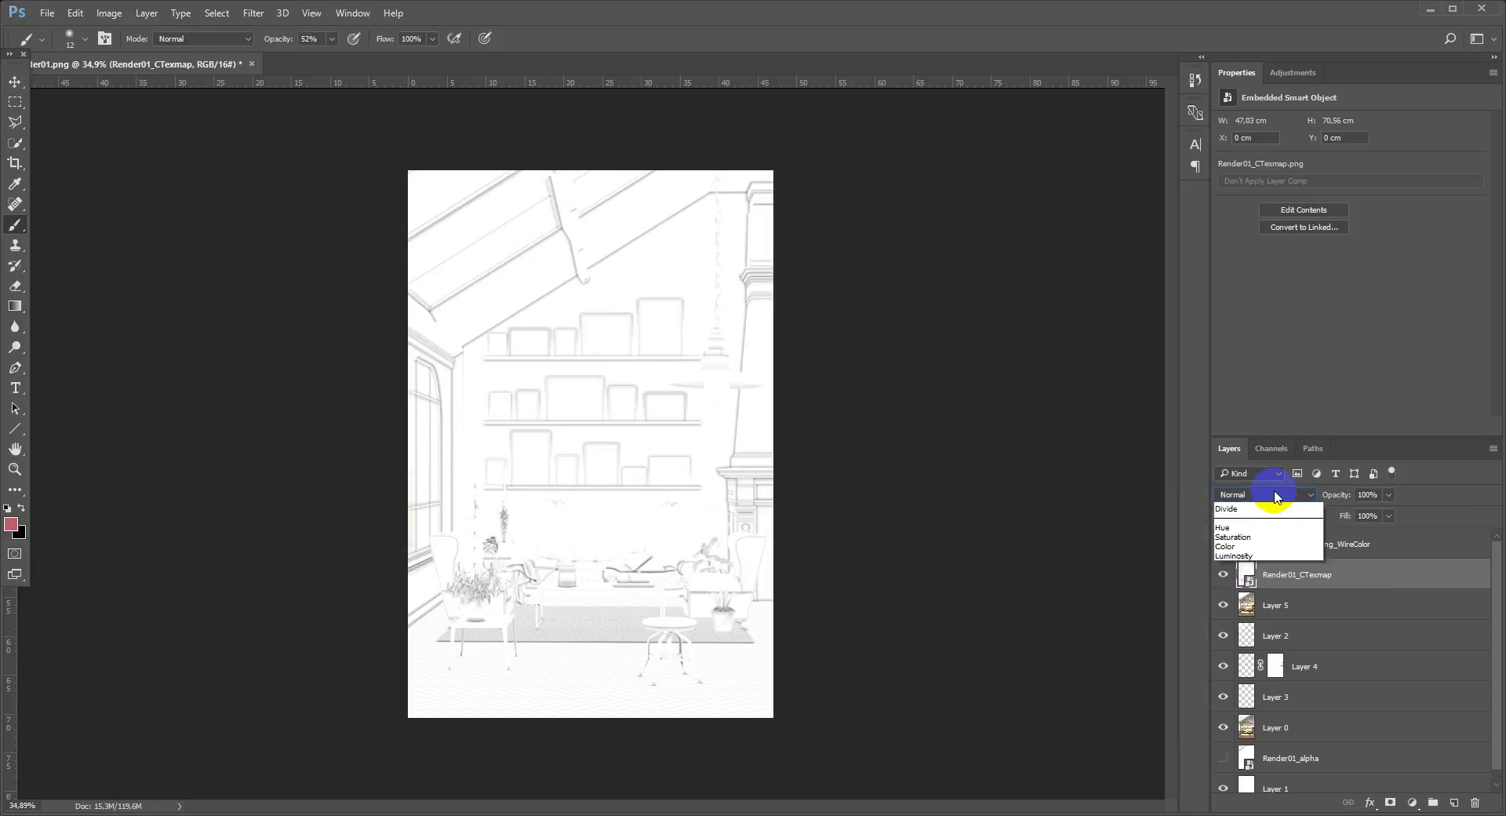
{"action": "left_click", "coordinate": [1258, 542]}
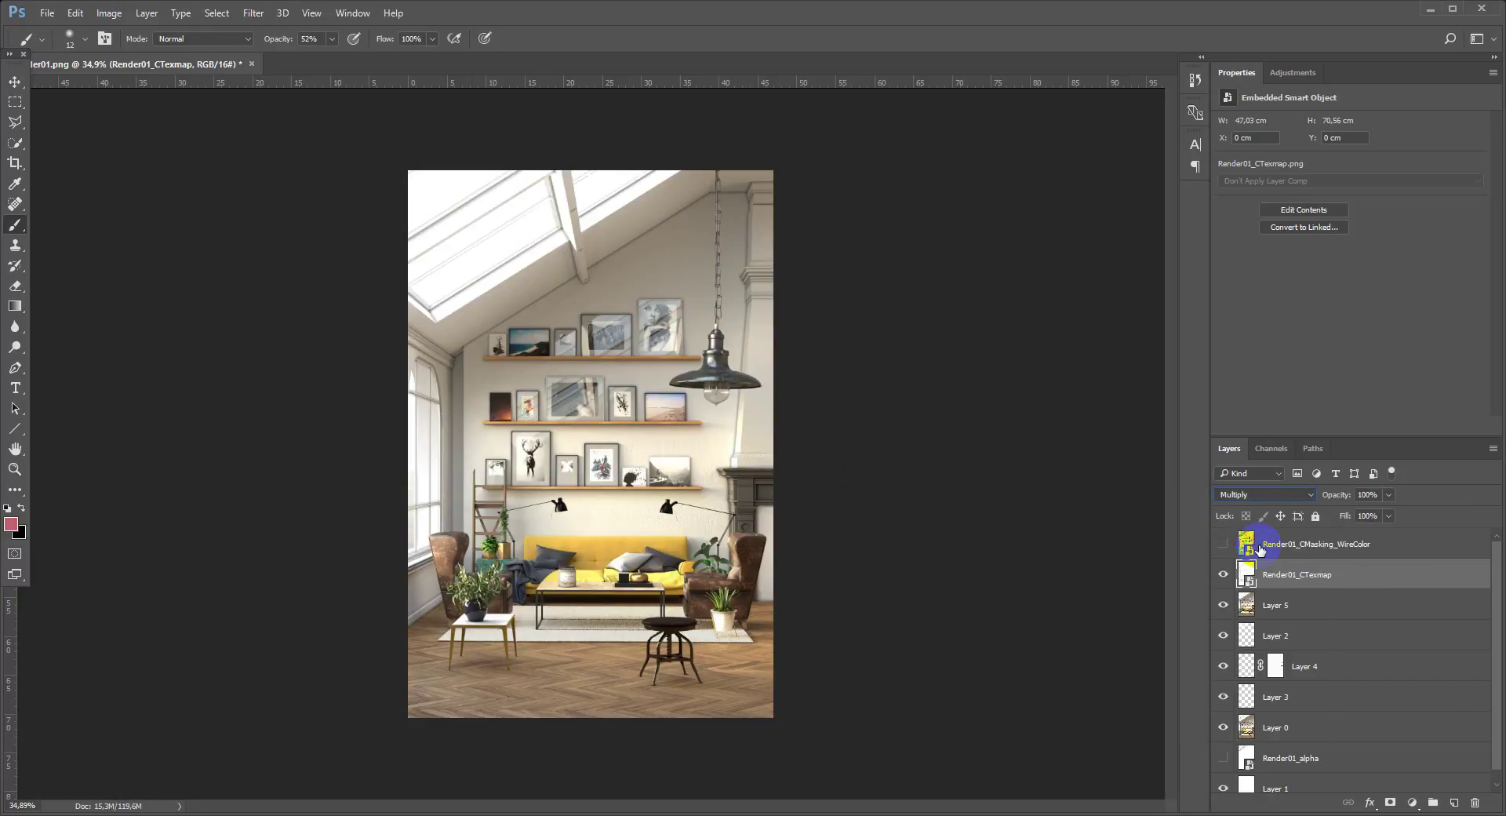
{"action": "left_click", "coordinate": [1222, 574]}
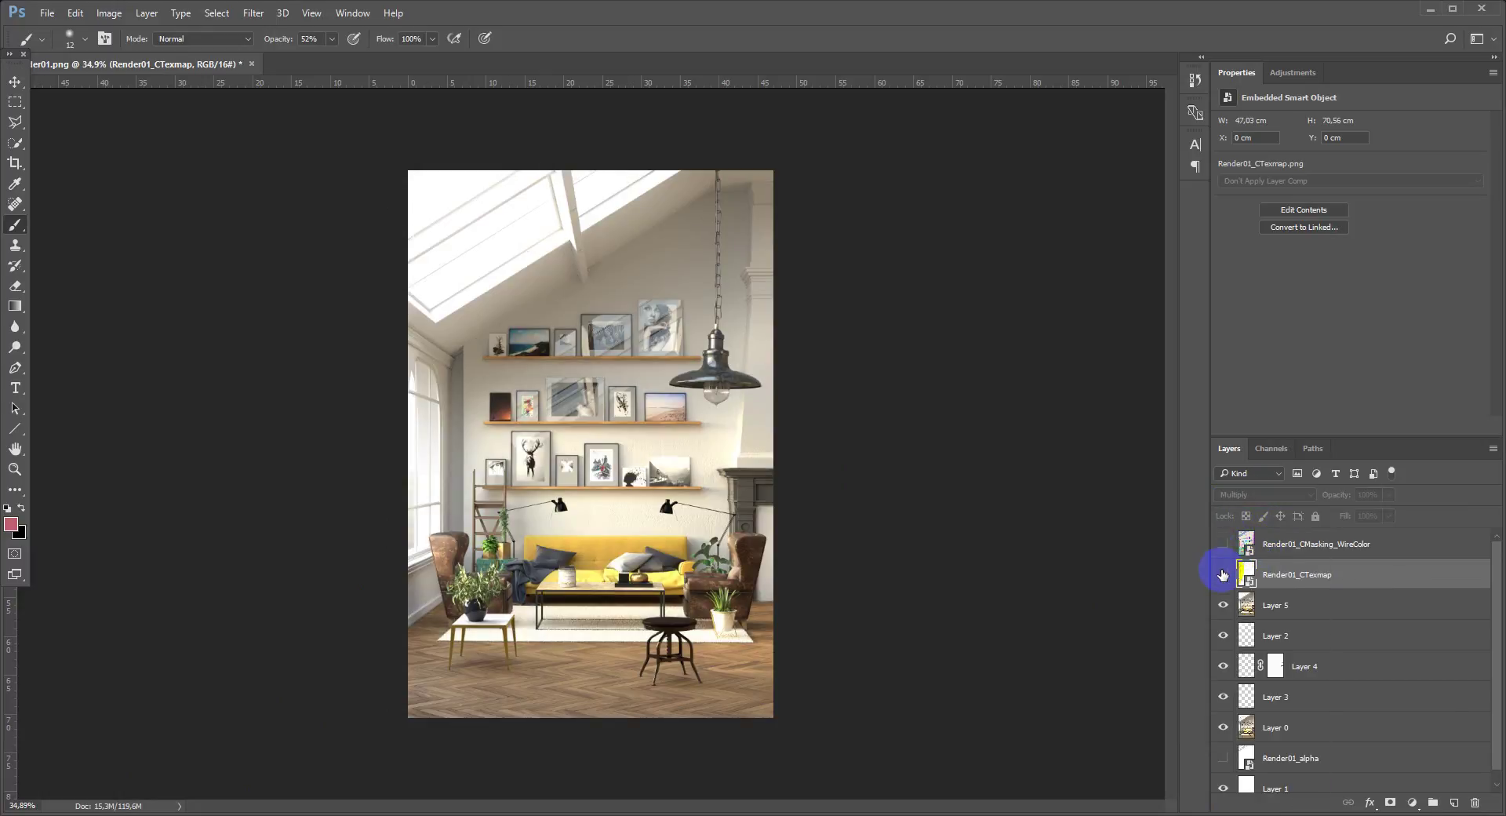
{"action": "scroll", "coordinate": [613, 390], "scroll_direction": "up", "scroll_amount": 5, "text": "alt"}
{"action": "scroll", "coordinate": [614, 390], "scroll_direction": "down", "scroll_amount": 1, "text": "alt"}
{"action": "scroll", "coordinate": [613, 391], "scroll_direction": "down", "scroll_amount": 1, "text": "alt"}
{"action": "left_click", "coordinate": [1389, 495]}
{"action": "left_click_drag", "start_coordinate": [1324, 521], "coordinate": [1320, 521]}
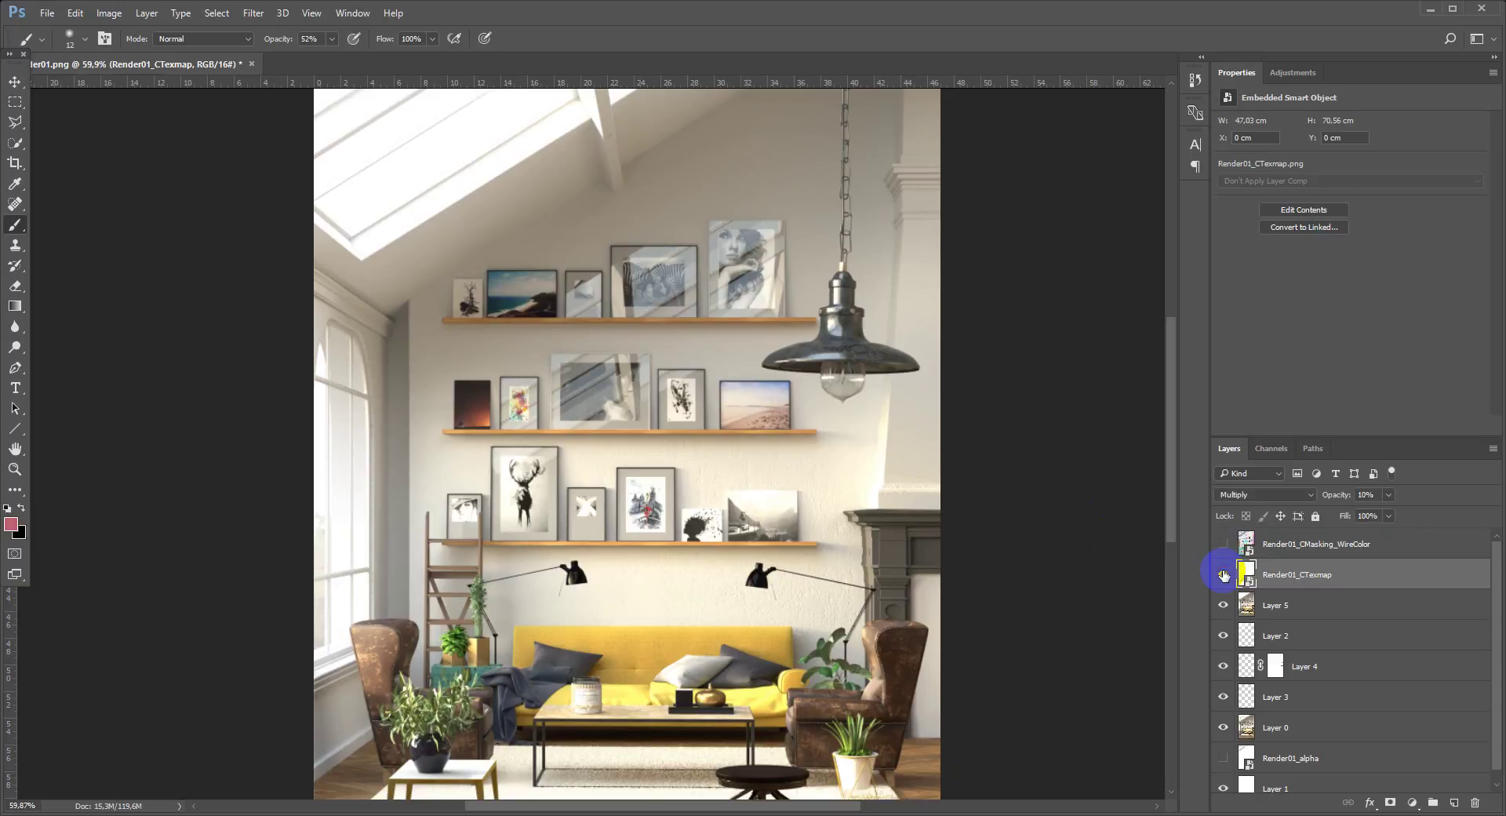
{"action": "scroll", "coordinate": [864, 497], "scroll_direction": "down", "scroll_amount": 3}
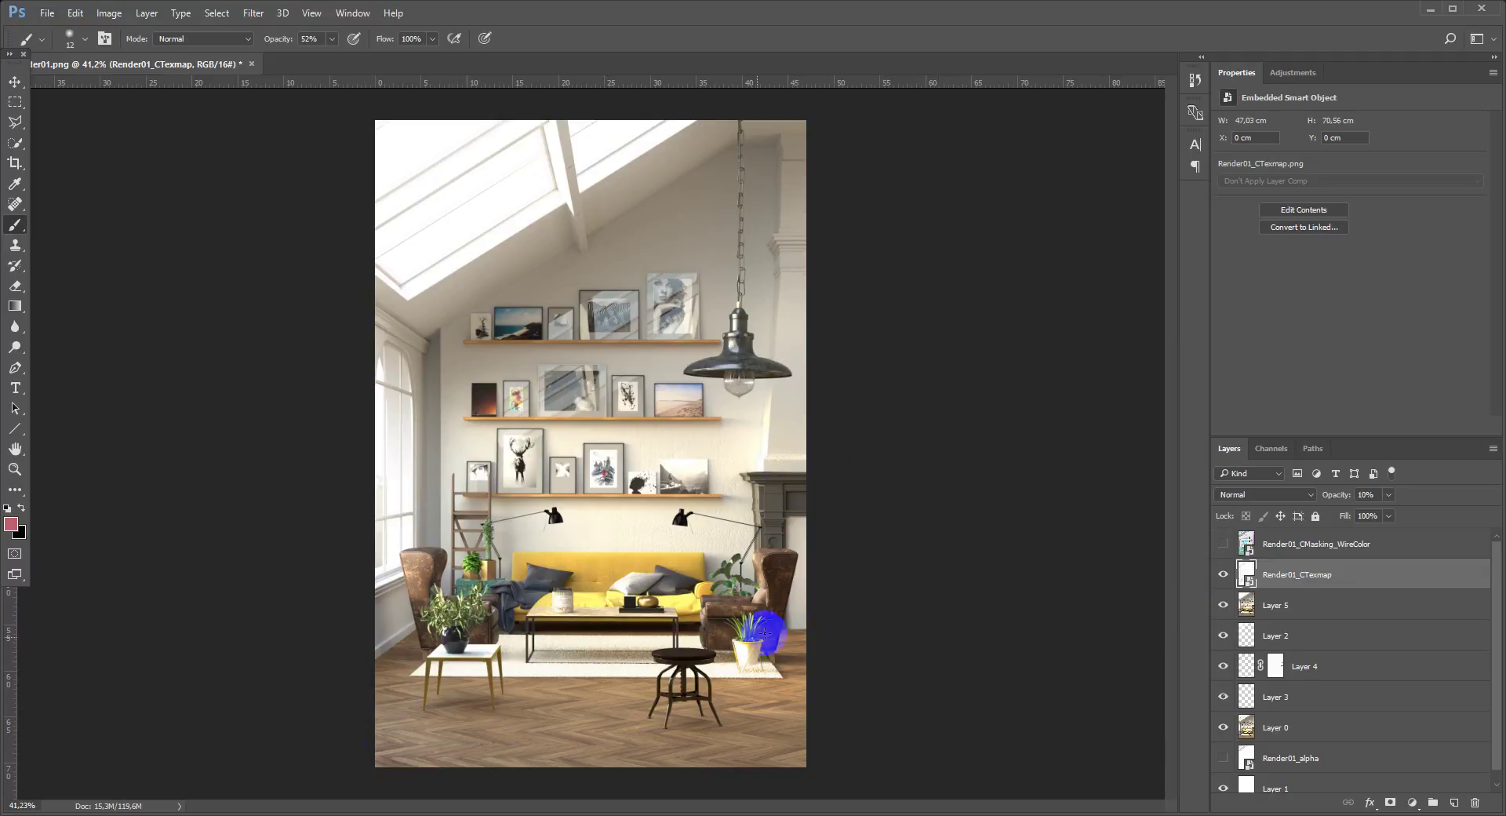
Stamp visible into Layer 6 and apply Smart Sharpen with a 64 px radius.
{"action": "key", "text": "ctrl+alt+shift+e"}
{"action": "left_click", "coordinate": [246, 16]}
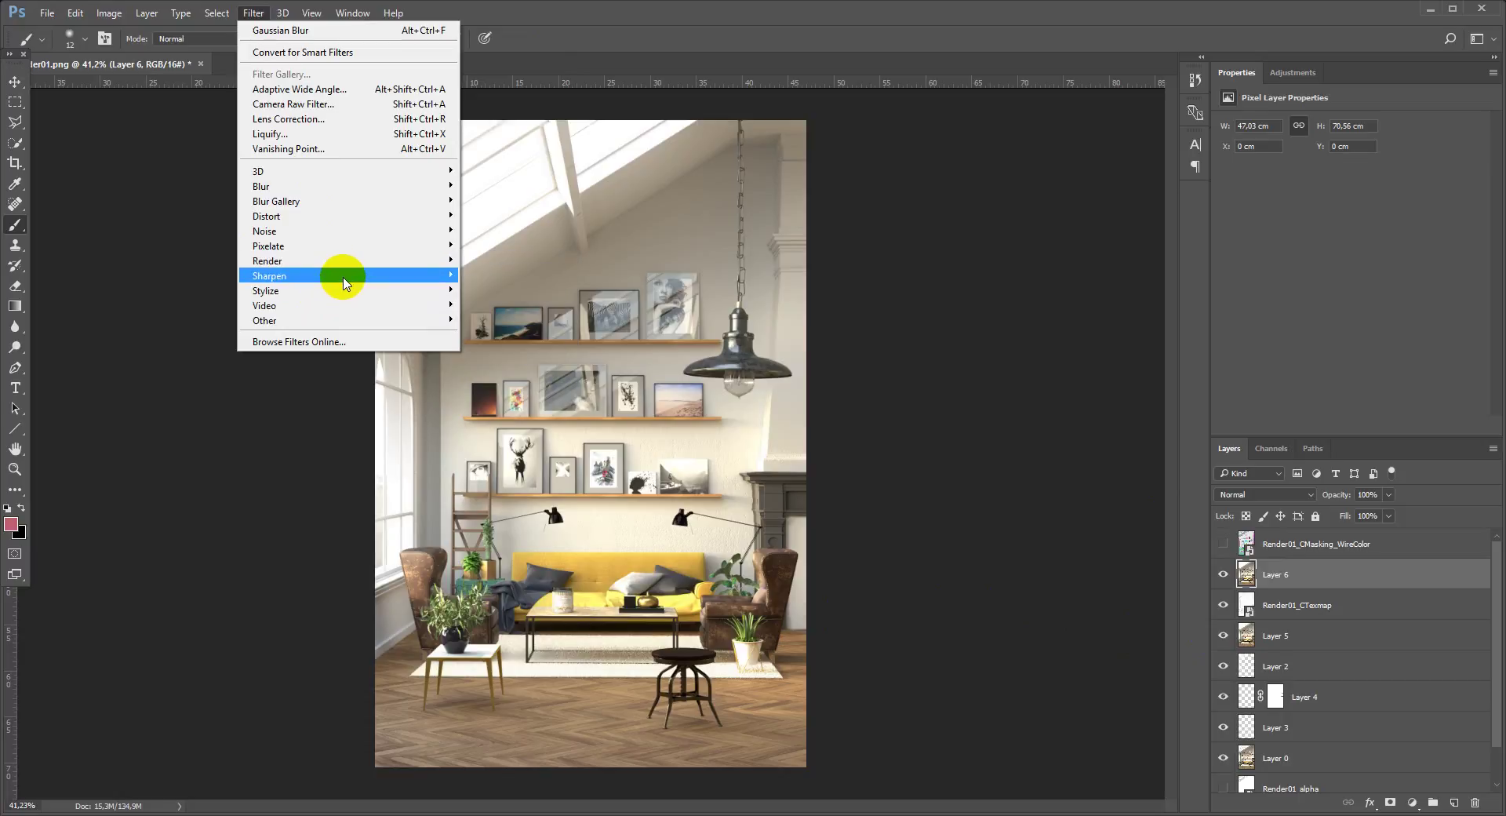
{"action": "mouse_move", "coordinate": [270, 276]}
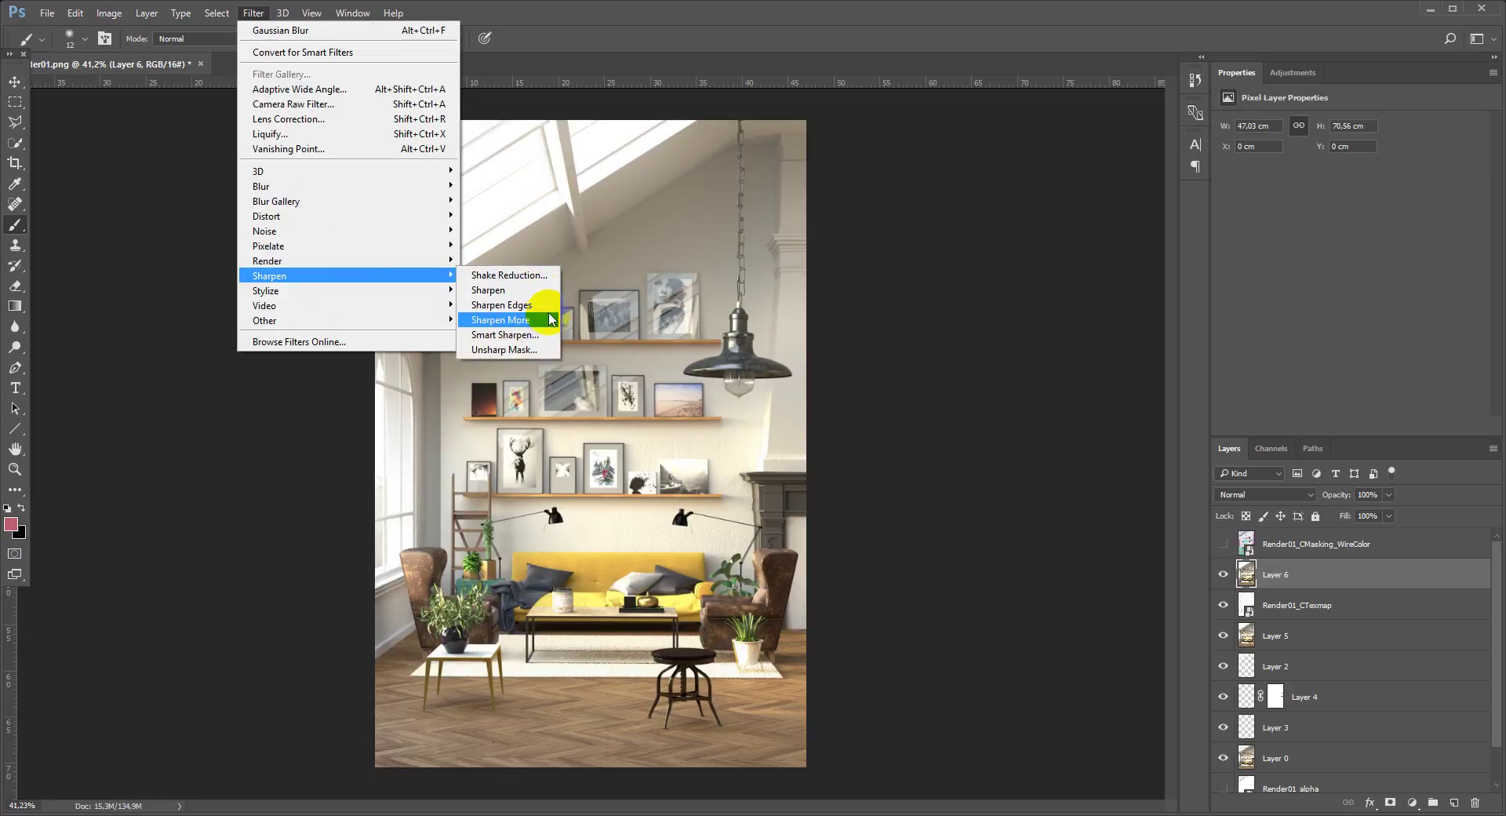
{"action": "left_click", "coordinate": [547, 340]}
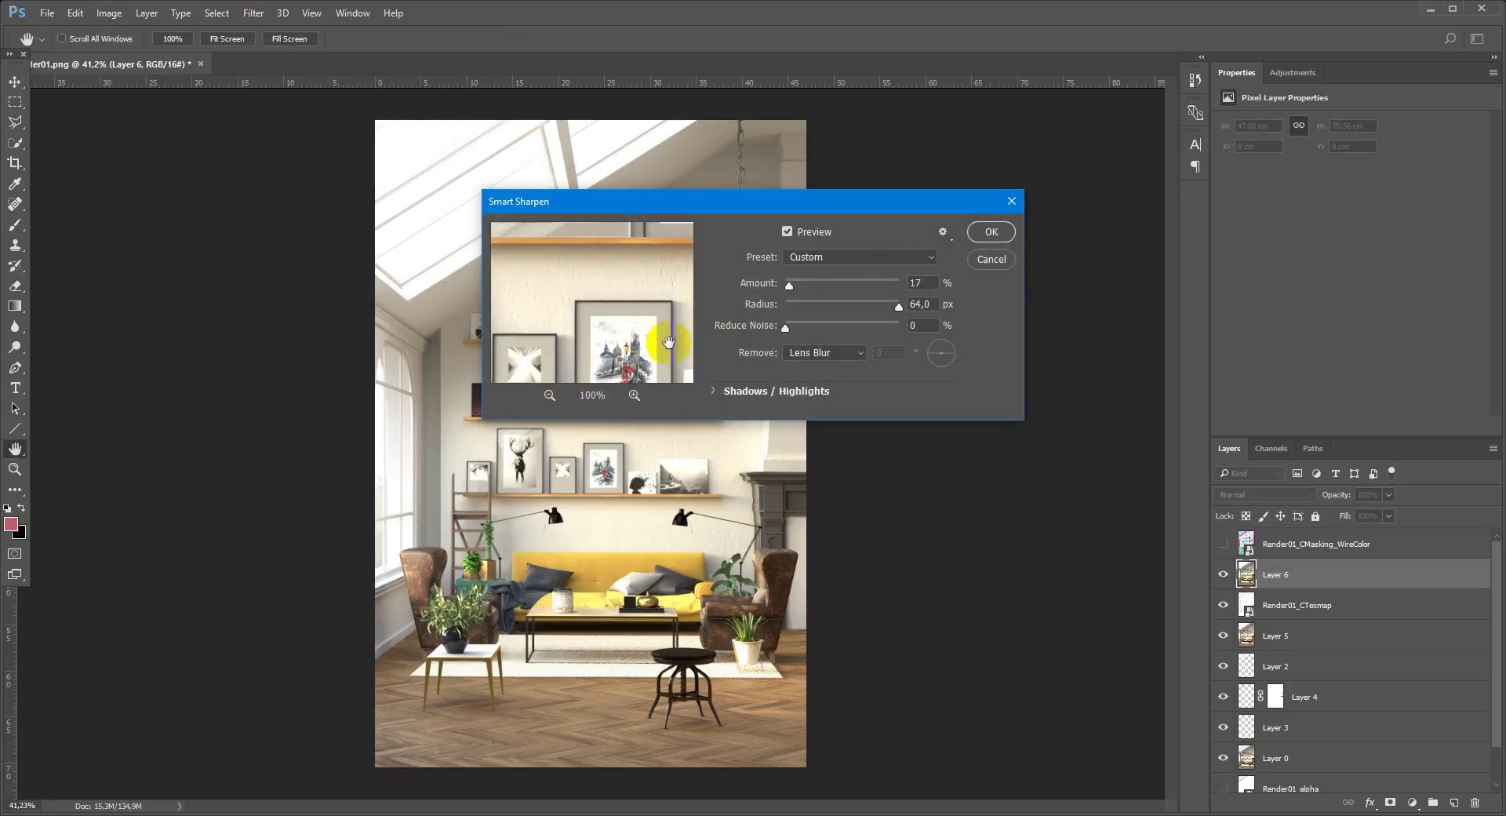
{"action": "left_click_drag", "start_coordinate": [831, 304], "coordinate": [888, 311]}
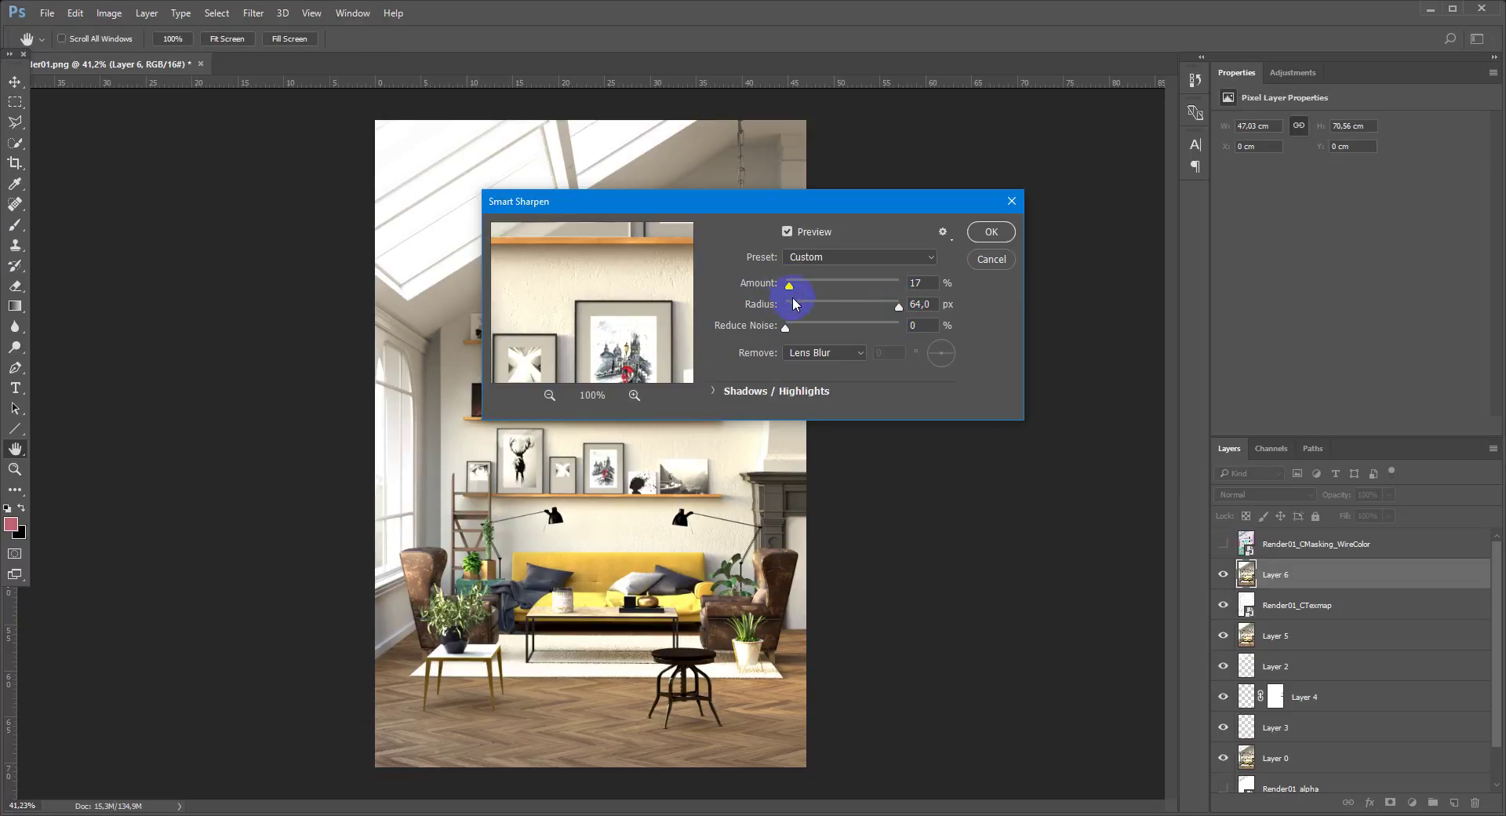
{"action": "left_click", "coordinate": [997, 233]}
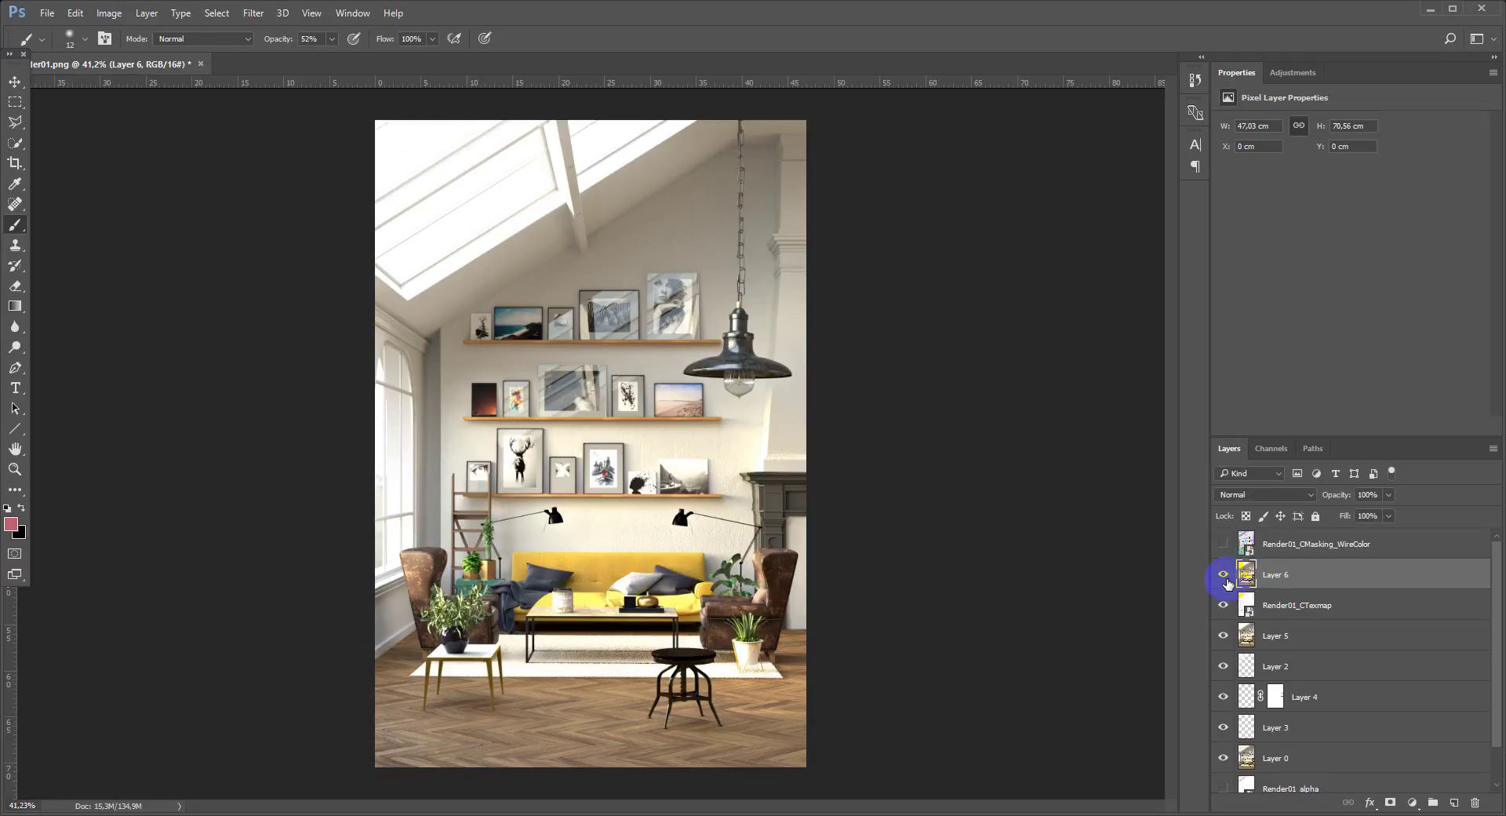
{"action": "left_click", "coordinate": [1194, 79]}
{"action": "left_click", "coordinate": [1105, 125]}
{"action": "left_click", "coordinate": [1106, 142]}
{"action": "left_click", "coordinate": [1106, 142]}
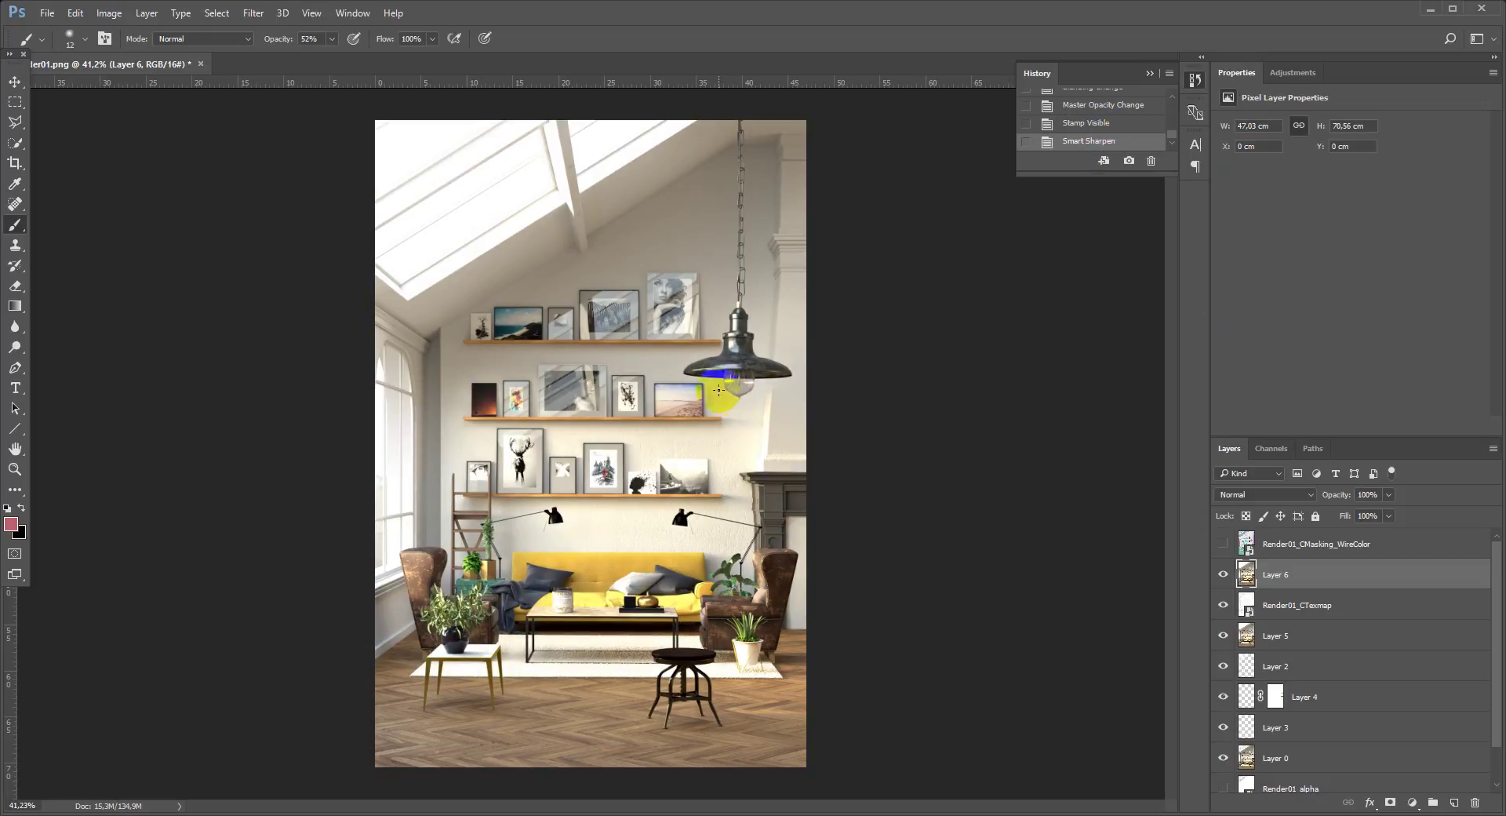
{"action": "left_click", "coordinate": [1190, 87]}
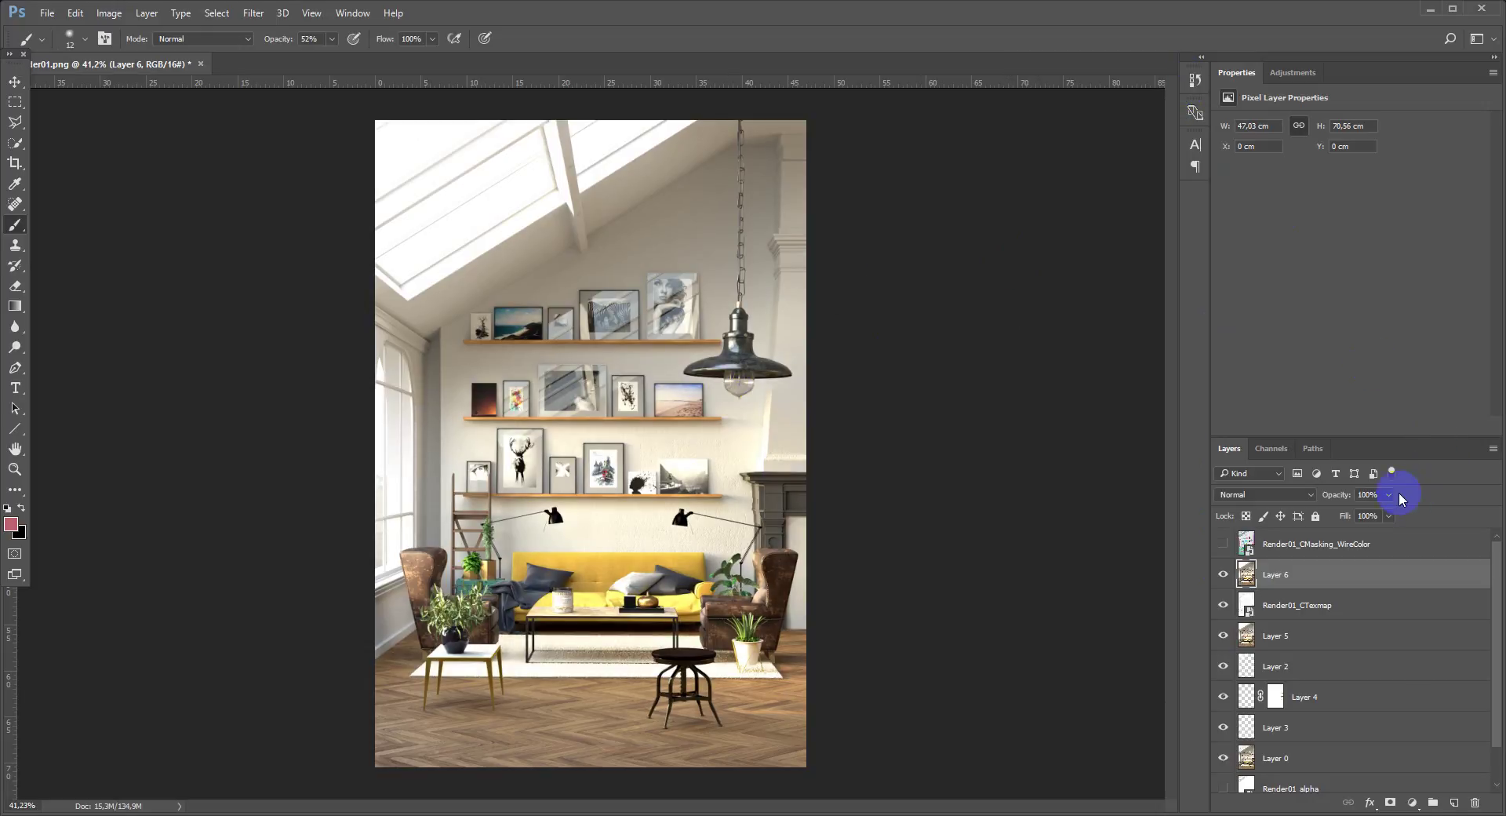
Set Layer 6's opacity to 72%, comparing it on and off.
{"action": "left_click", "coordinate": [1388, 494]}
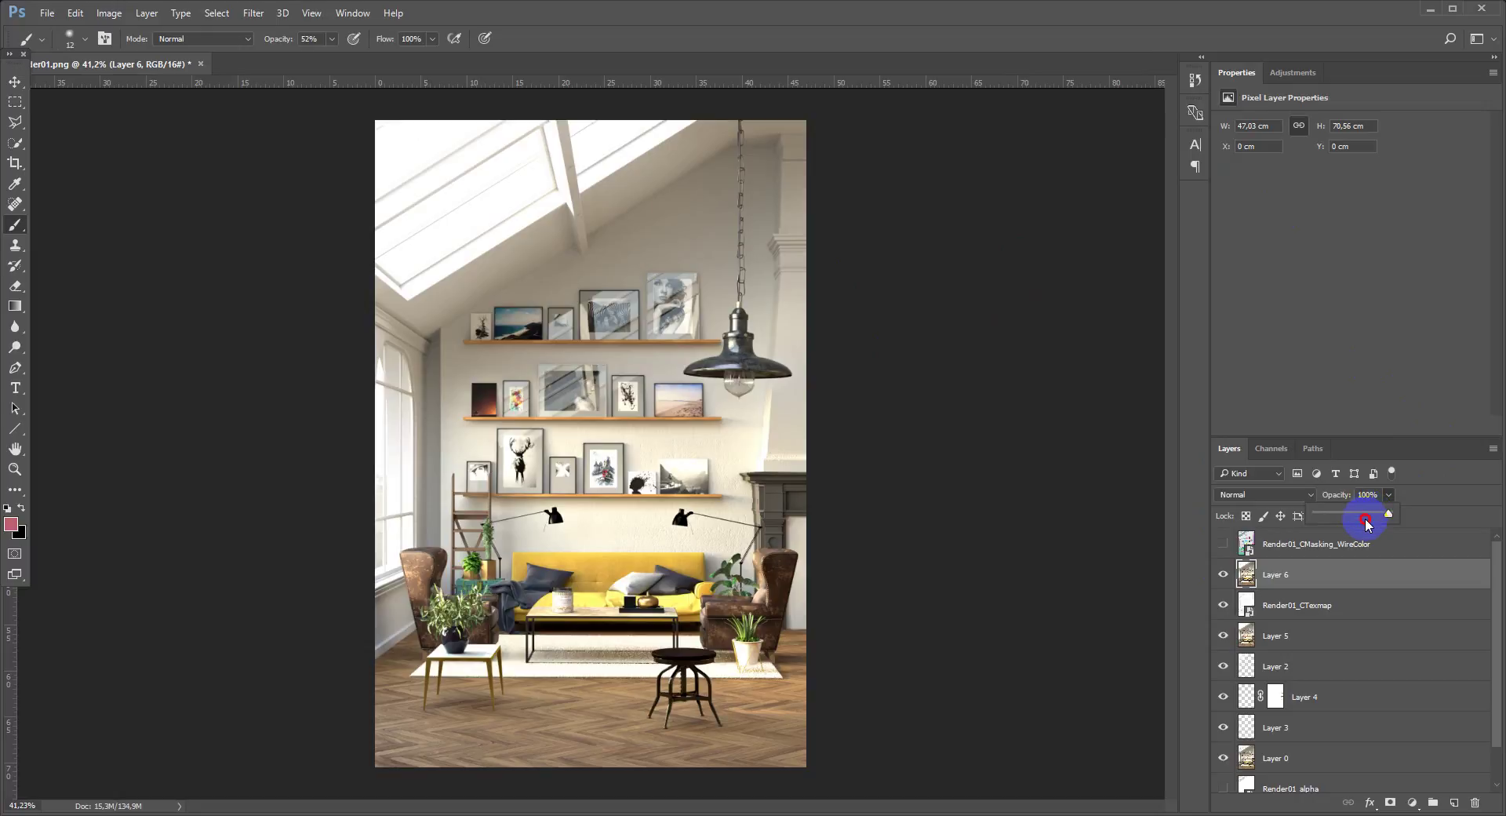
{"action": "left_click_drag", "start_coordinate": [1359, 516], "coordinate": [1345, 514]}
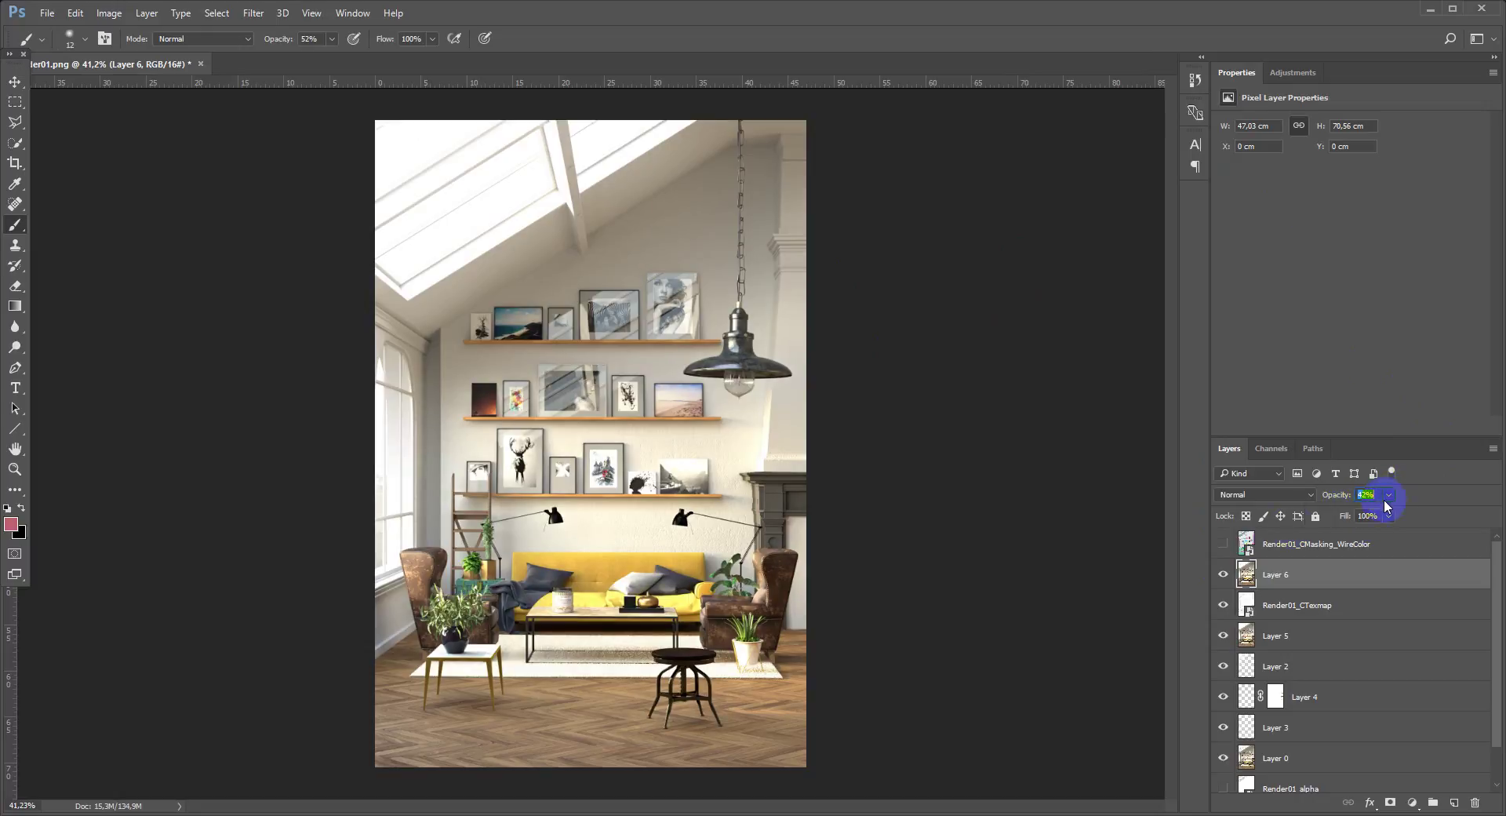
{"action": "left_click", "coordinate": [1224, 575]}
{"action": "left_click", "coordinate": [1224, 575]}
{"action": "left_click", "coordinate": [1224, 575]}
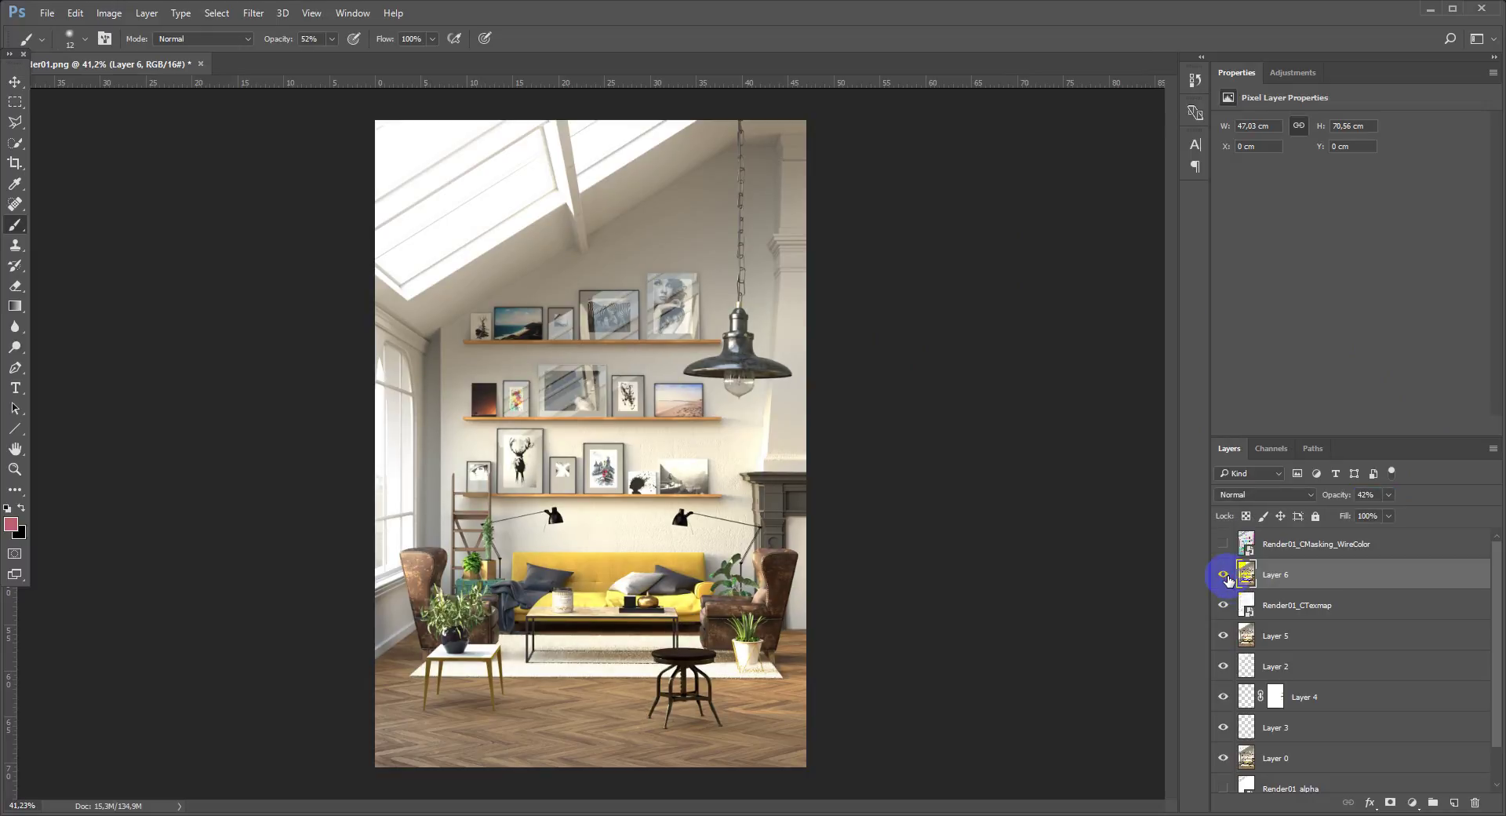
{"action": "mouse_move", "coordinate": [1380, 511]}
{"action": "left_mouse_down"}
{"action": "mouse_move", "coordinate": [1432, 517]}
{"action": "mouse_move", "coordinate": [1409, 518]}
{"action": "left_mouse_up"}
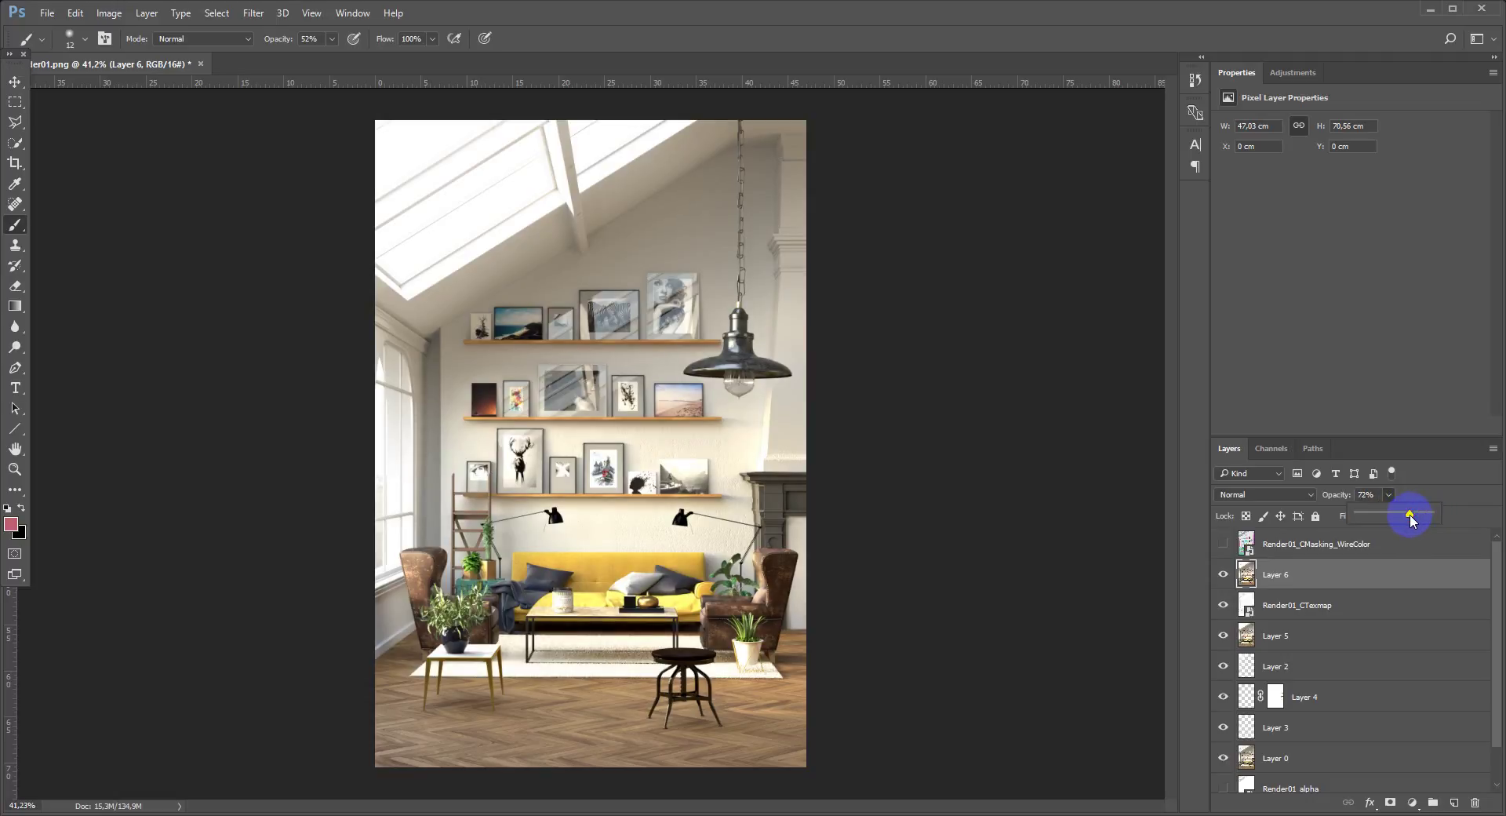
{"action": "left_click", "coordinate": [1402, 501]}
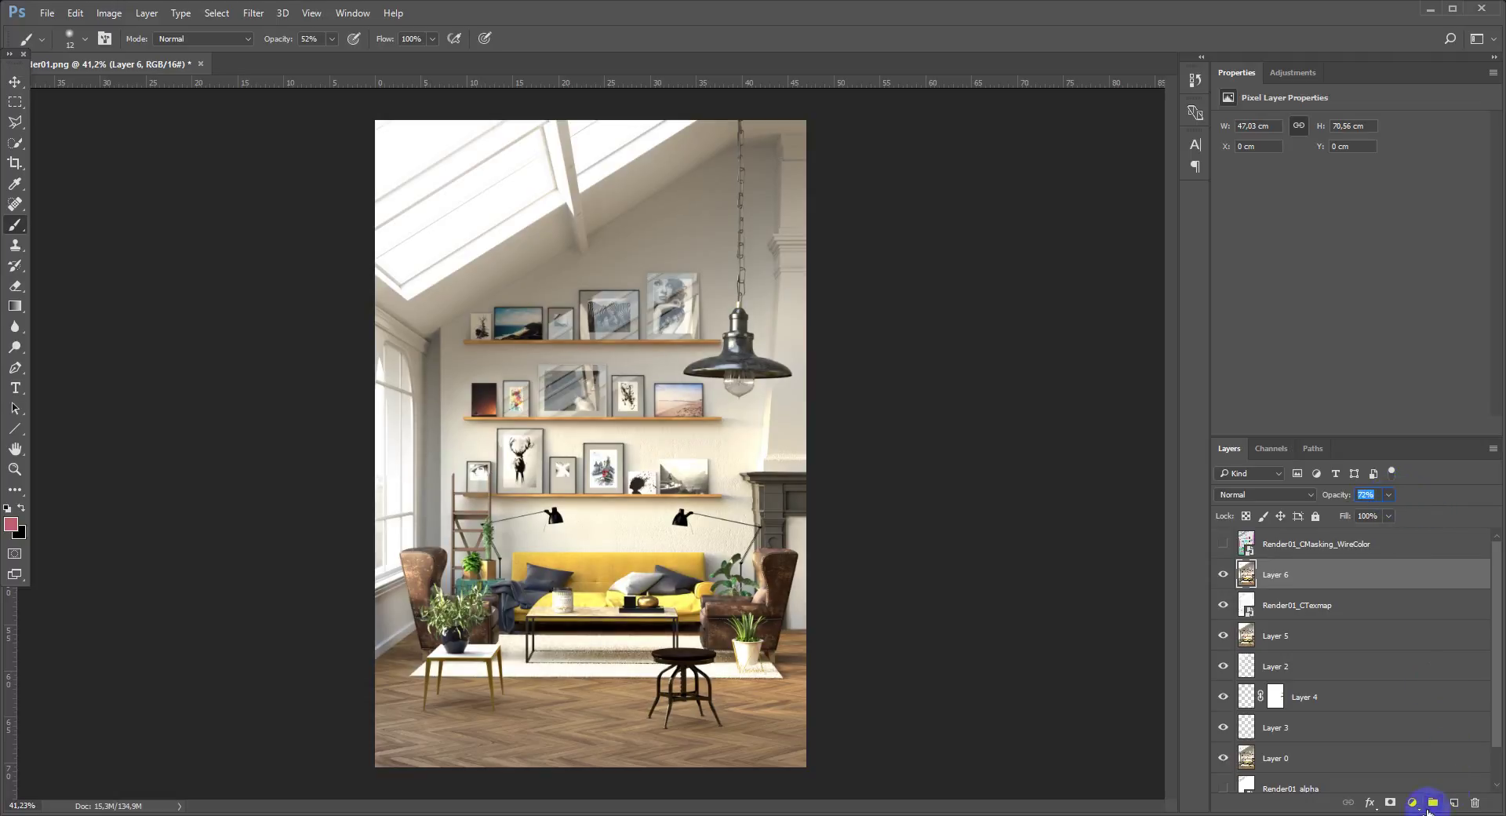
Add a mask to Layer 6 and paint out sharpening over both lamp shades at 37% opacity.
{"action": "left_click", "coordinate": [1390, 802]}
{"action": "scroll", "coordinate": [651, 518], "scroll_direction": "up", "scroll_amount": 6}
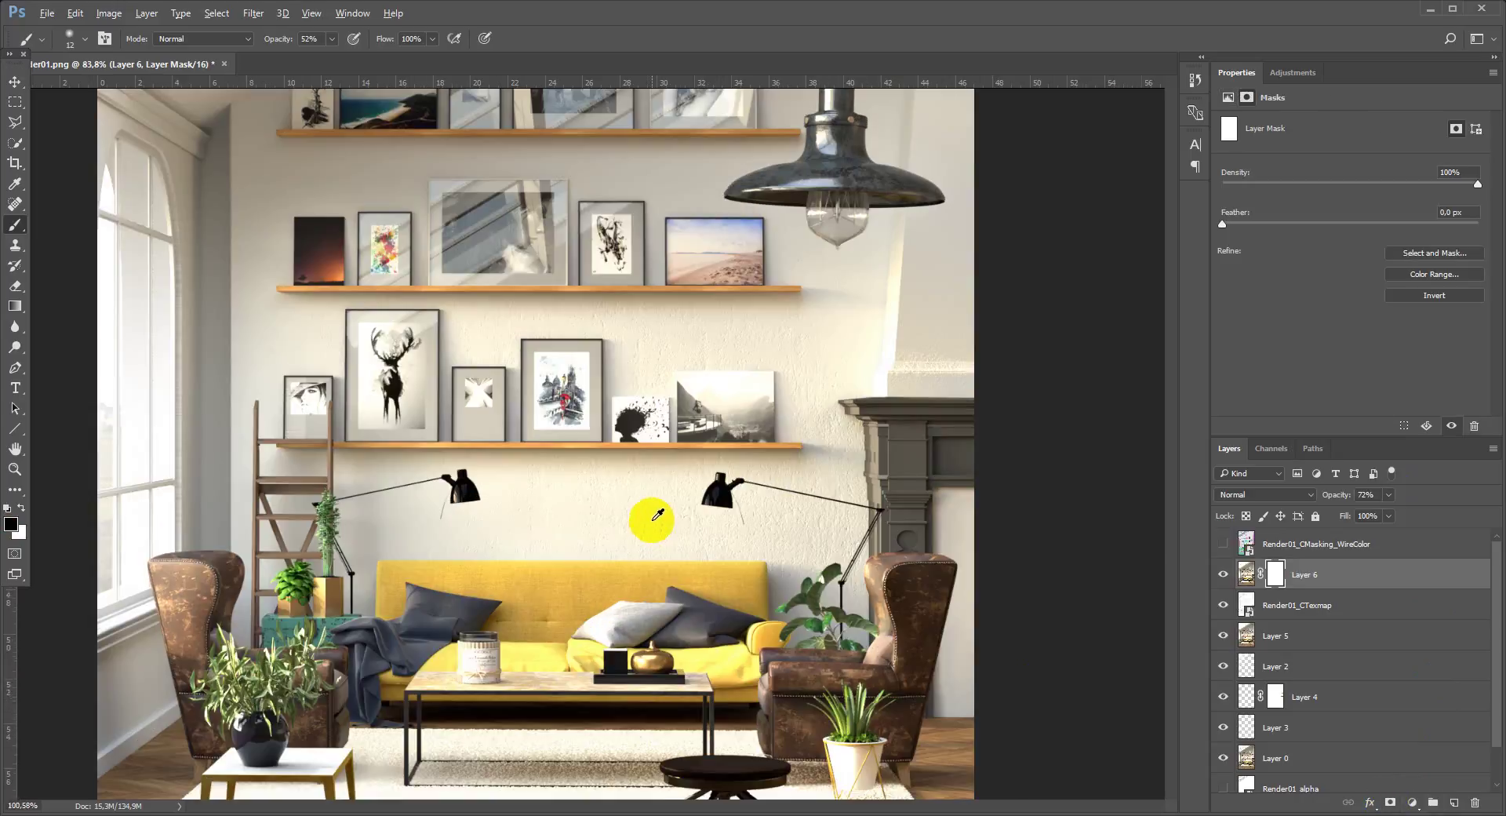
{"action": "scroll", "coordinate": [857, 591], "scroll_direction": "down", "scroll_amount": 2}
{"action": "scroll", "coordinate": [847, 584], "scroll_direction": "up", "scroll_amount": 1}
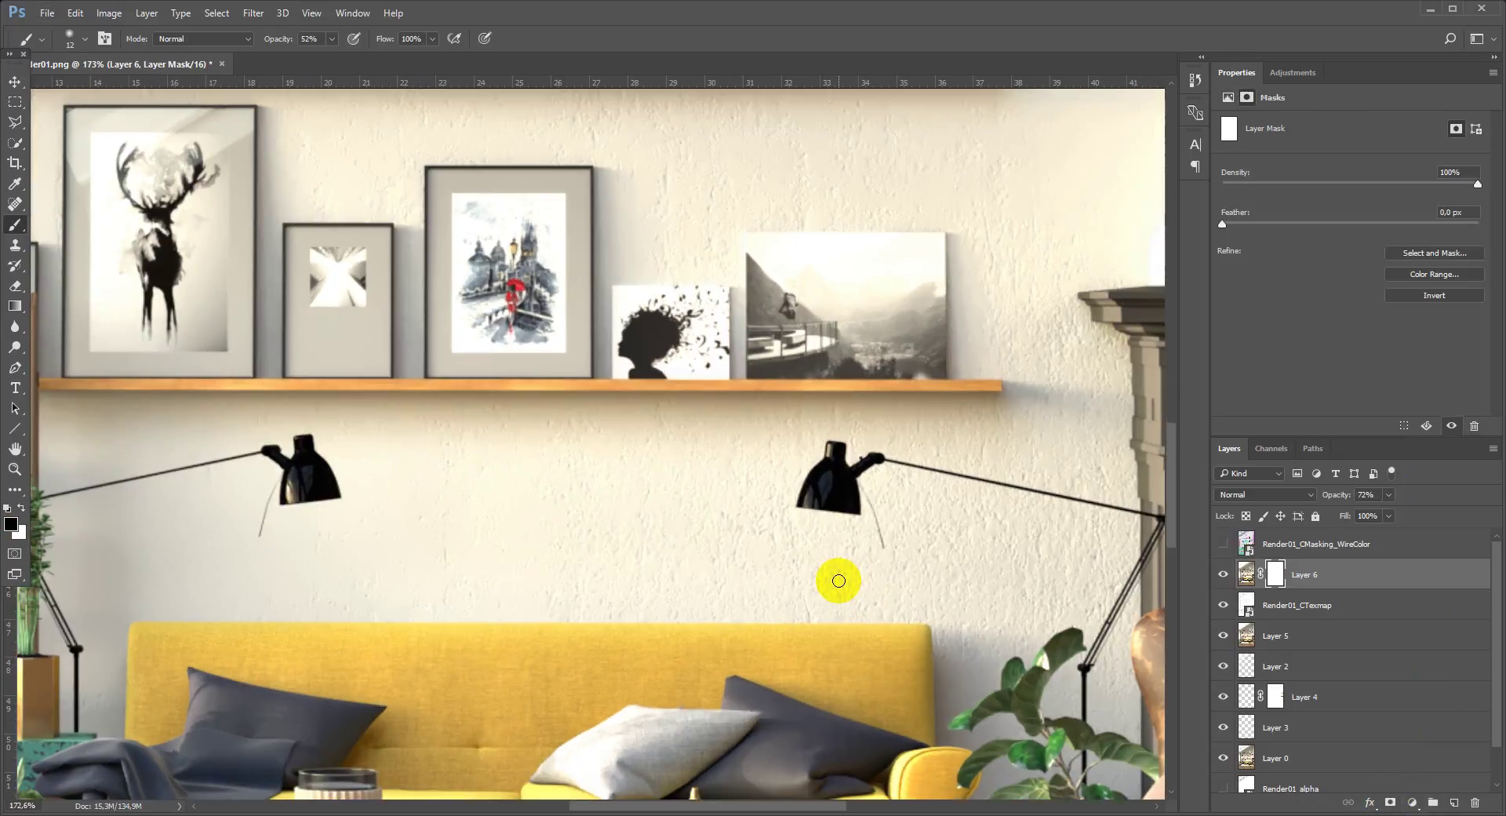
{"action": "mouse_move", "coordinate": [841, 515]}
{"action": "left_mouse_down"}
{"action": "mouse_move", "coordinate": [823, 480]}
{"action": "mouse_move", "coordinate": [874, 496]}
{"action": "left_mouse_up"}
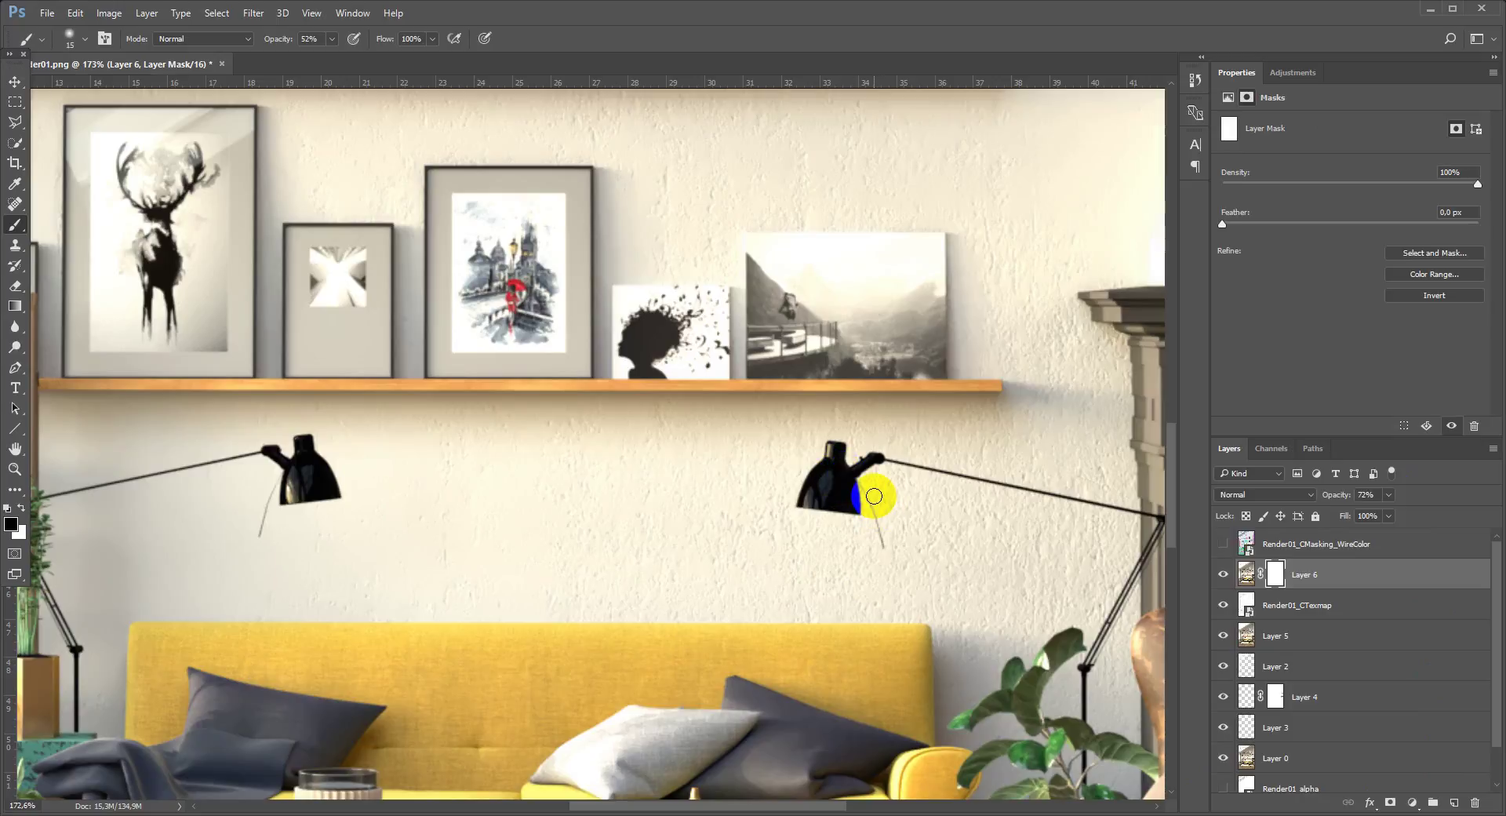
{"action": "key", "text": "bracketright"}
{"action": "key", "text": "bracketright"}
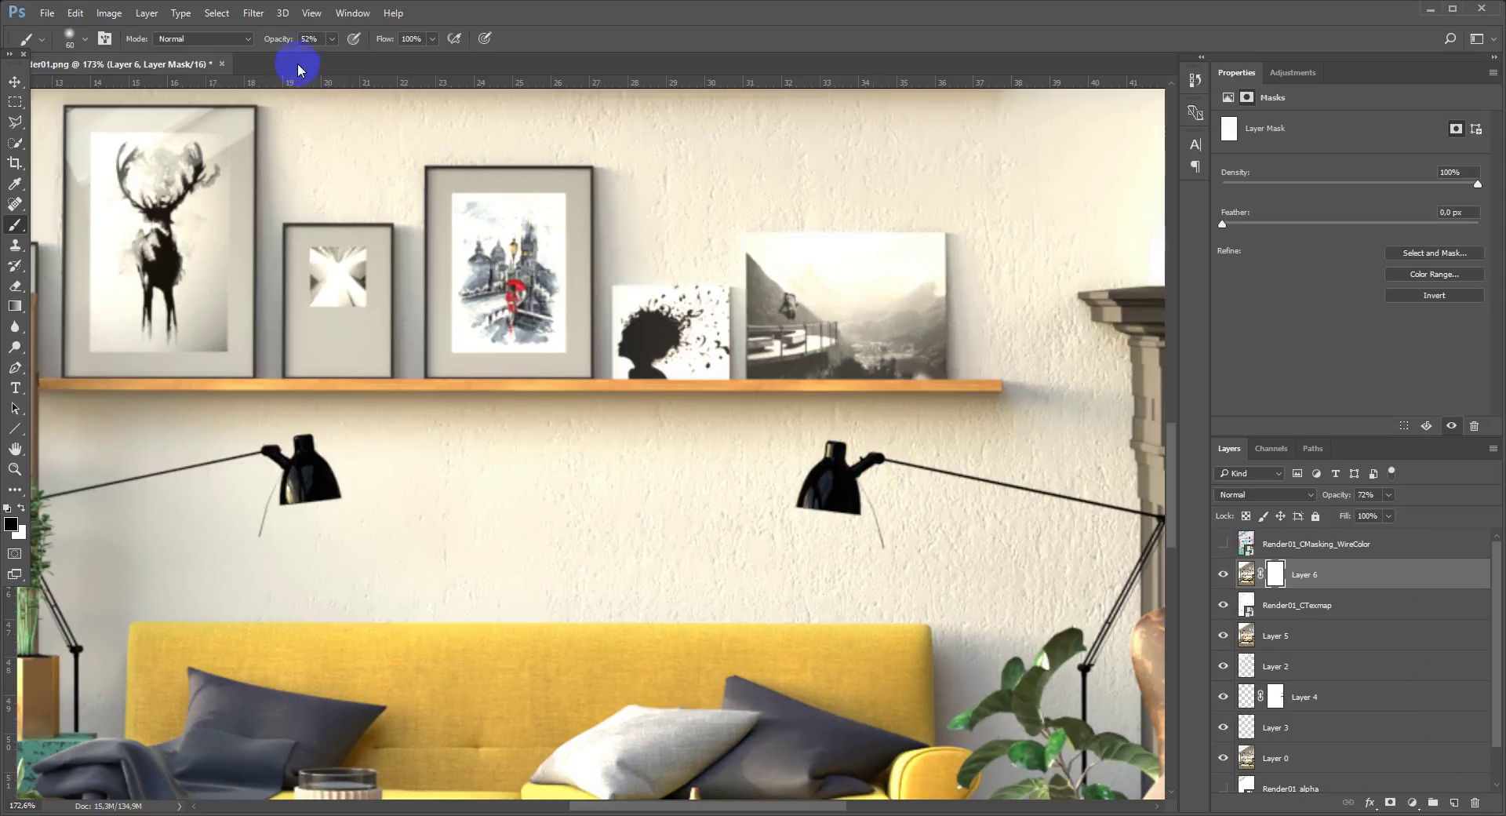
{"action": "left_click_drag", "start_coordinate": [278, 44], "coordinate": [267, 44]}
{"action": "left_click_drag", "start_coordinate": [325, 448], "coordinate": [314, 482]}
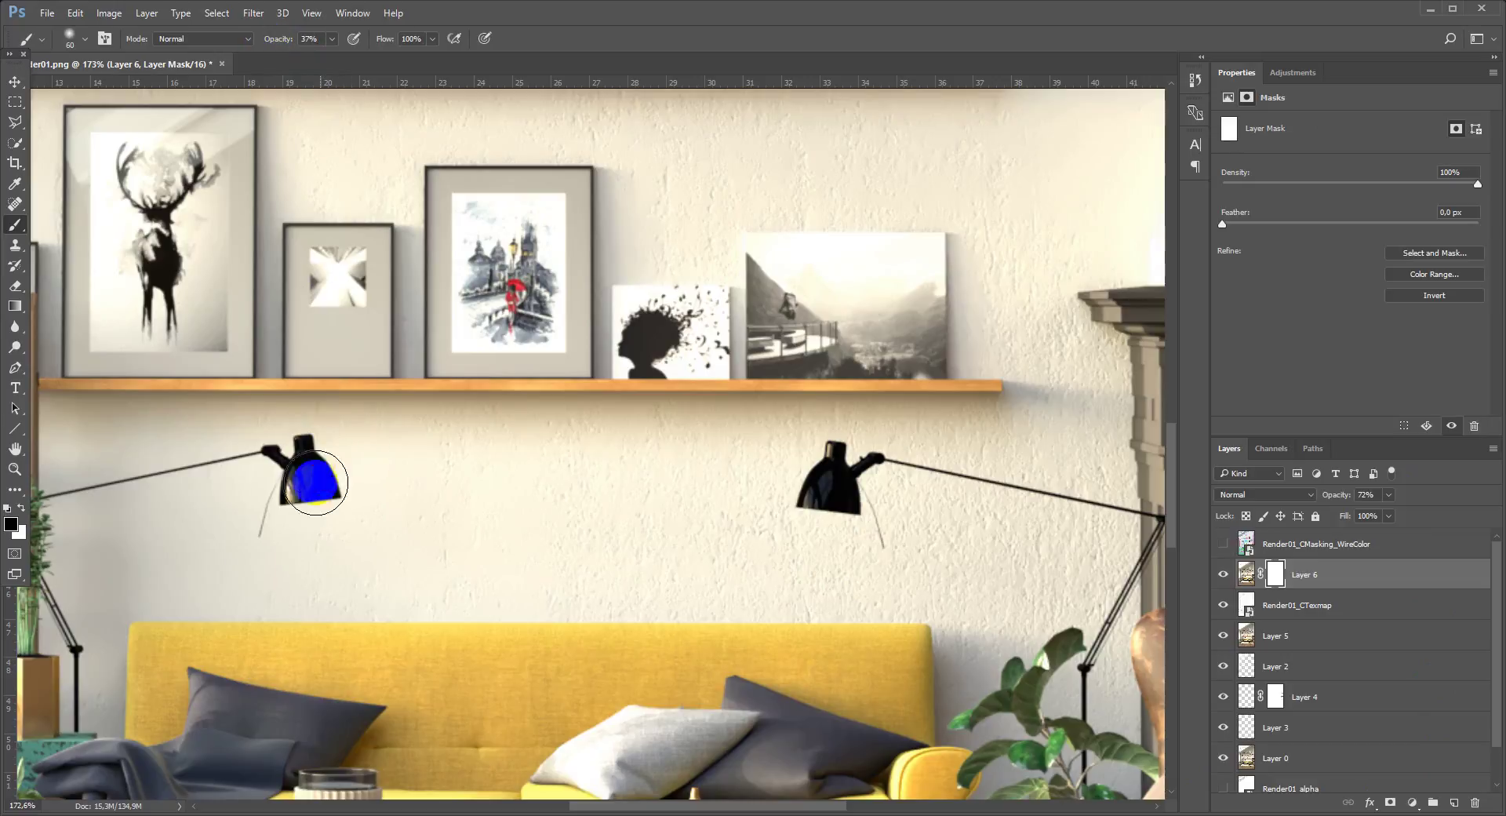
{"action": "mouse_move", "coordinate": [823, 480]}
{"action": "left_mouse_down"}
{"action": "mouse_move", "coordinate": [813, 455]}
{"action": "mouse_move", "coordinate": [830, 502]}
{"action": "left_mouse_up"}
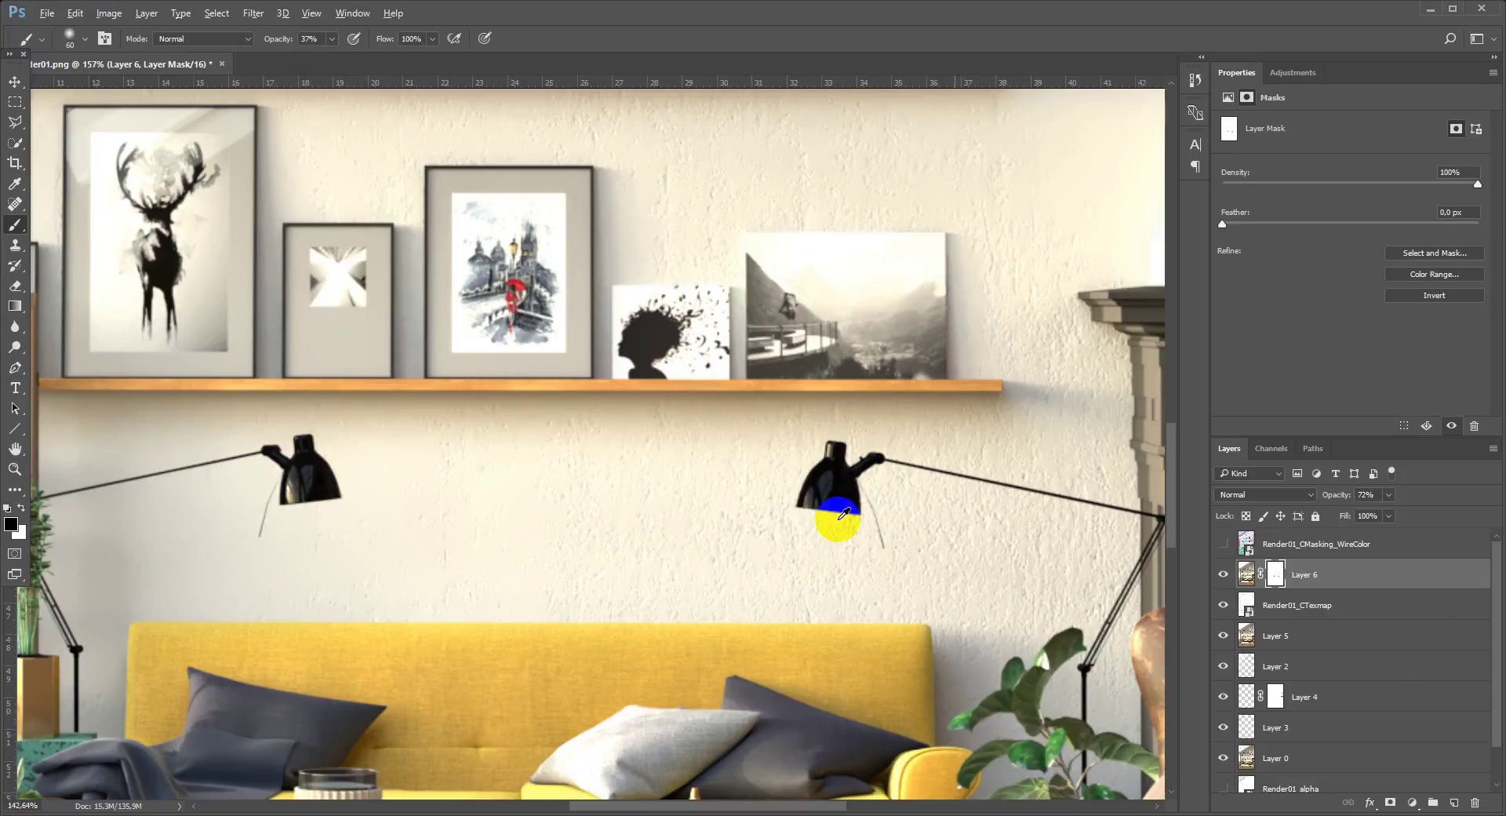
Paint Layer 6's mask over the sofa after comparing the layer on and off.
{"action": "scroll", "coordinate": [830, 502], "scroll_direction": "down", "scroll_amount": 5}
{"action": "scroll", "coordinate": [861, 514], "scroll_direction": "down", "scroll_amount": 1}
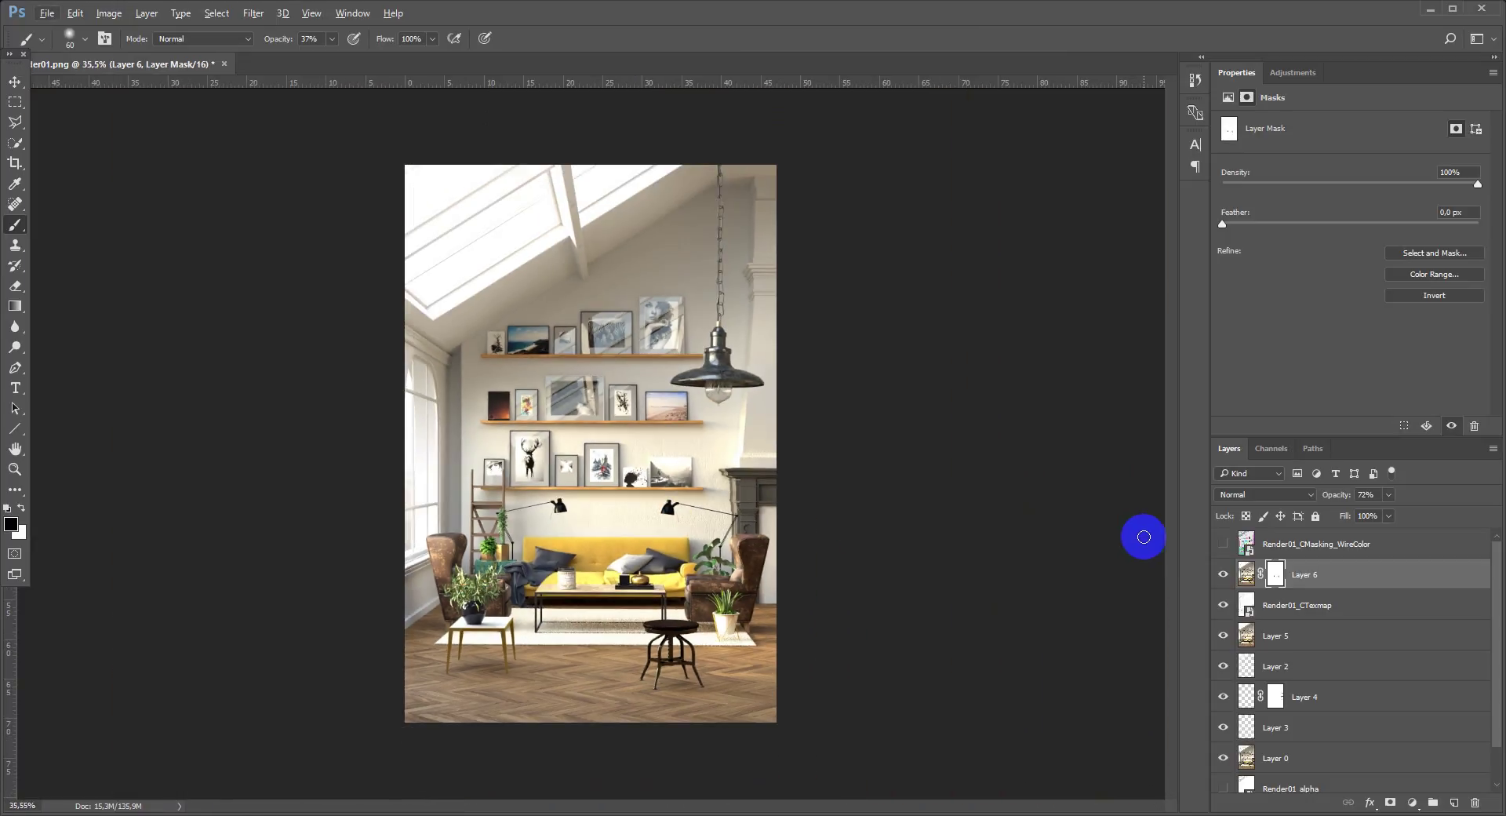
{"action": "left_click", "coordinate": [1223, 575]}
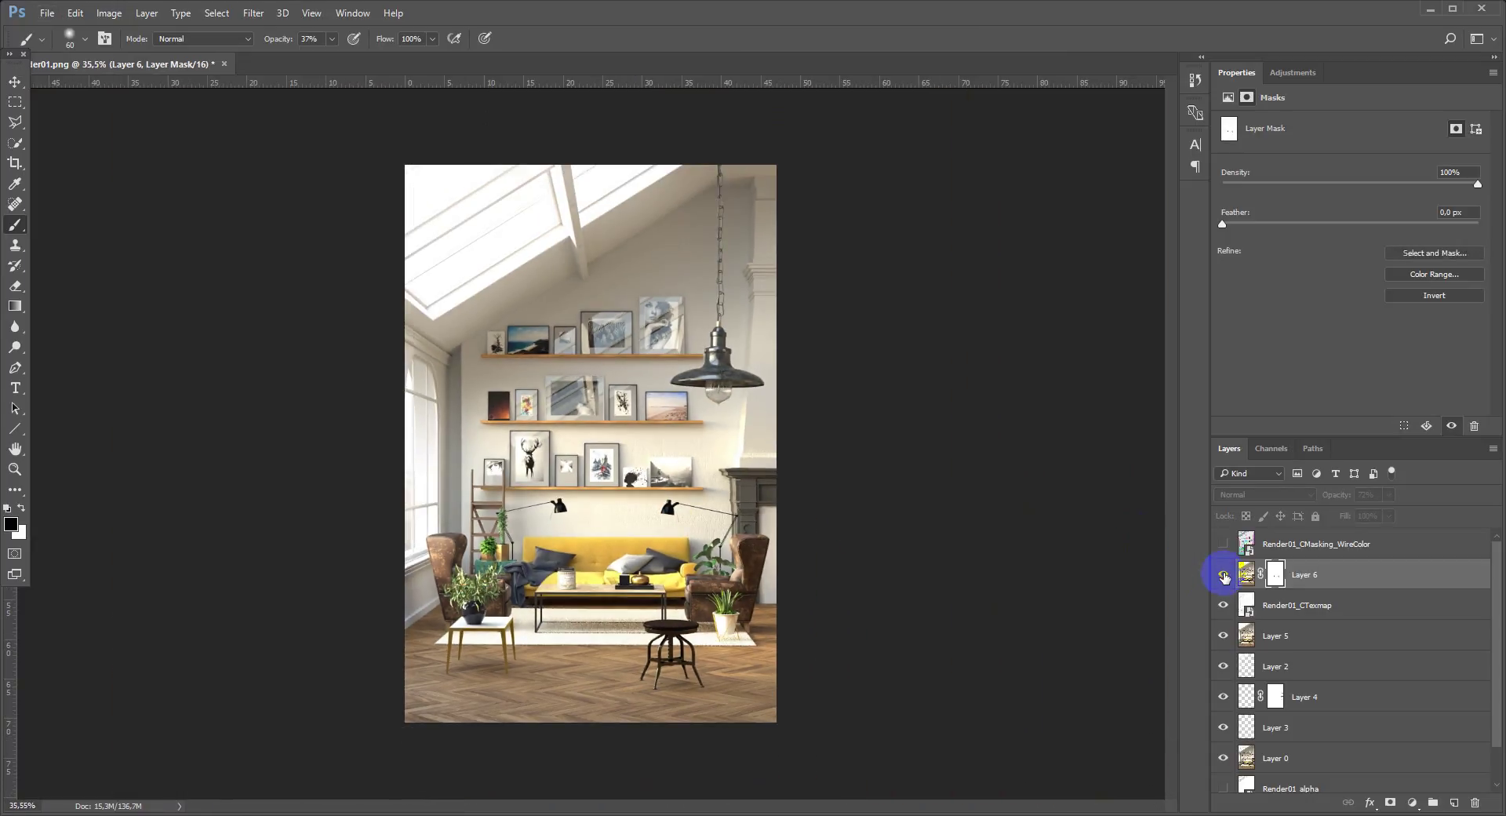
{"action": "left_click", "coordinate": [1223, 575]}
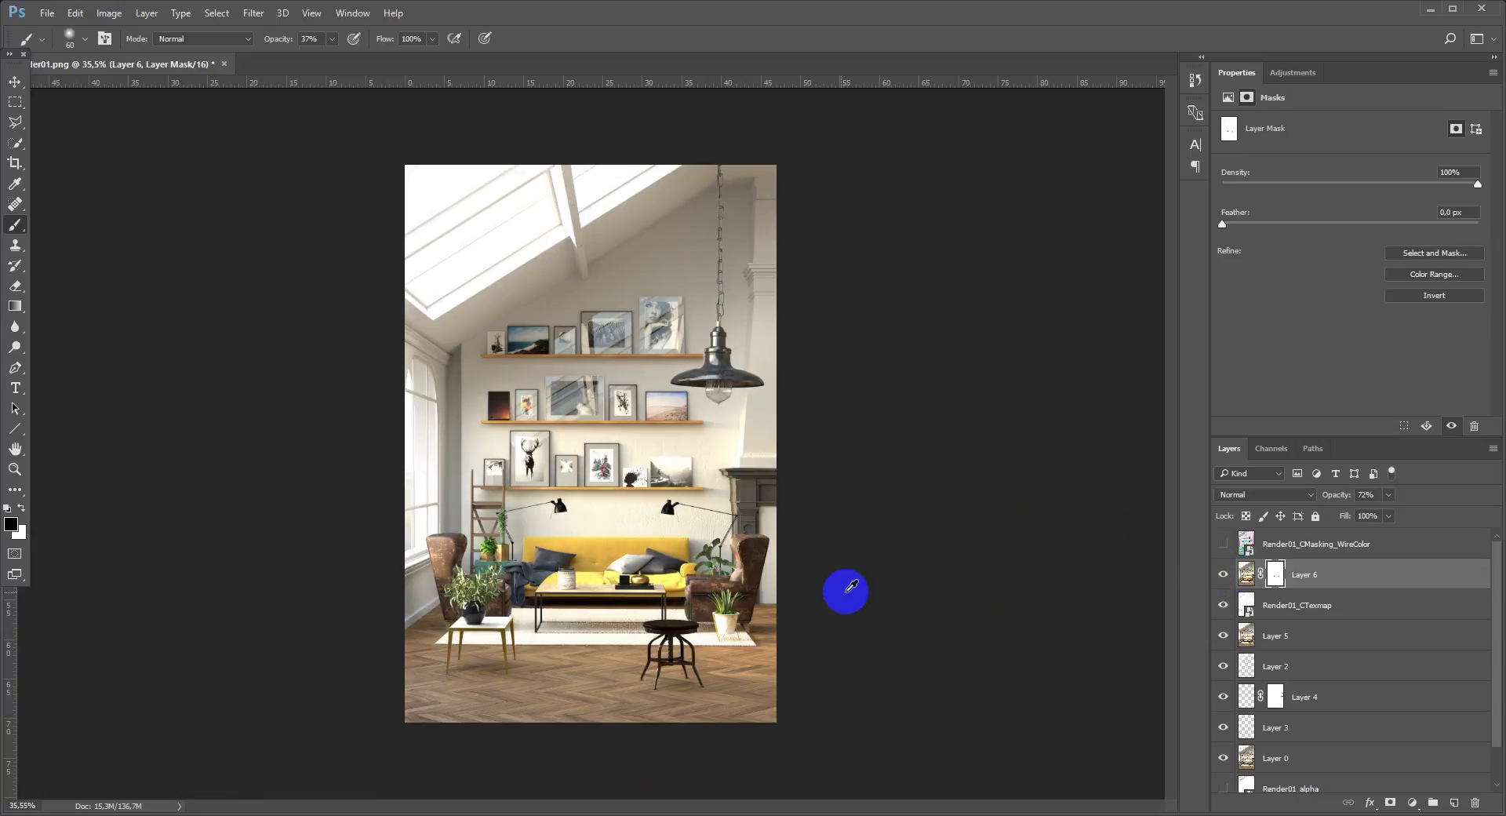
{"action": "scroll", "coordinate": [848, 592], "scroll_direction": "up", "scroll_amount": 1}
{"action": "left_click_drag", "start_coordinate": [625, 605], "coordinate": [651, 564]}
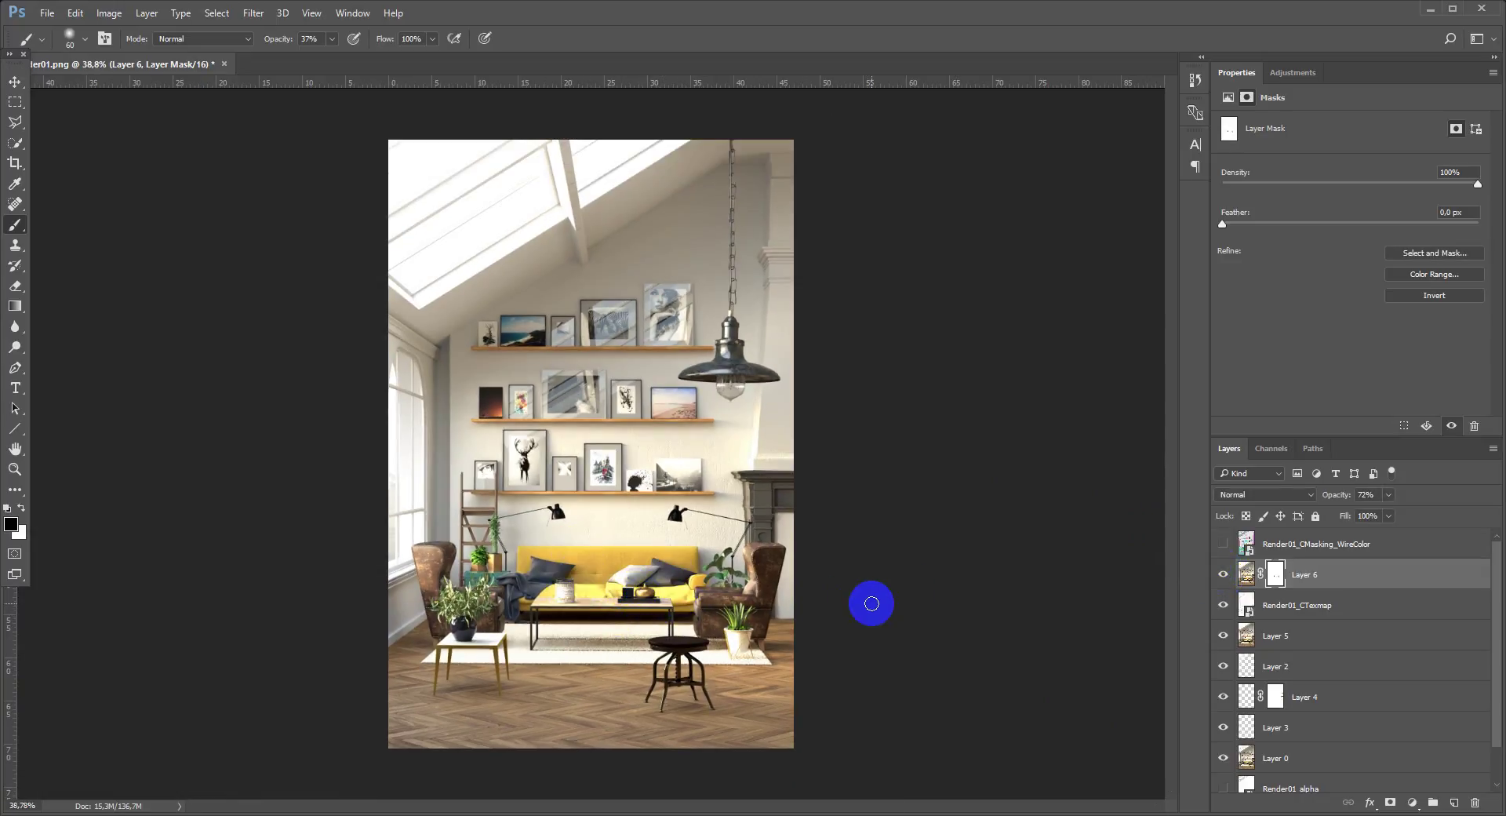
{"action": "left_click", "coordinate": [576, 593]}
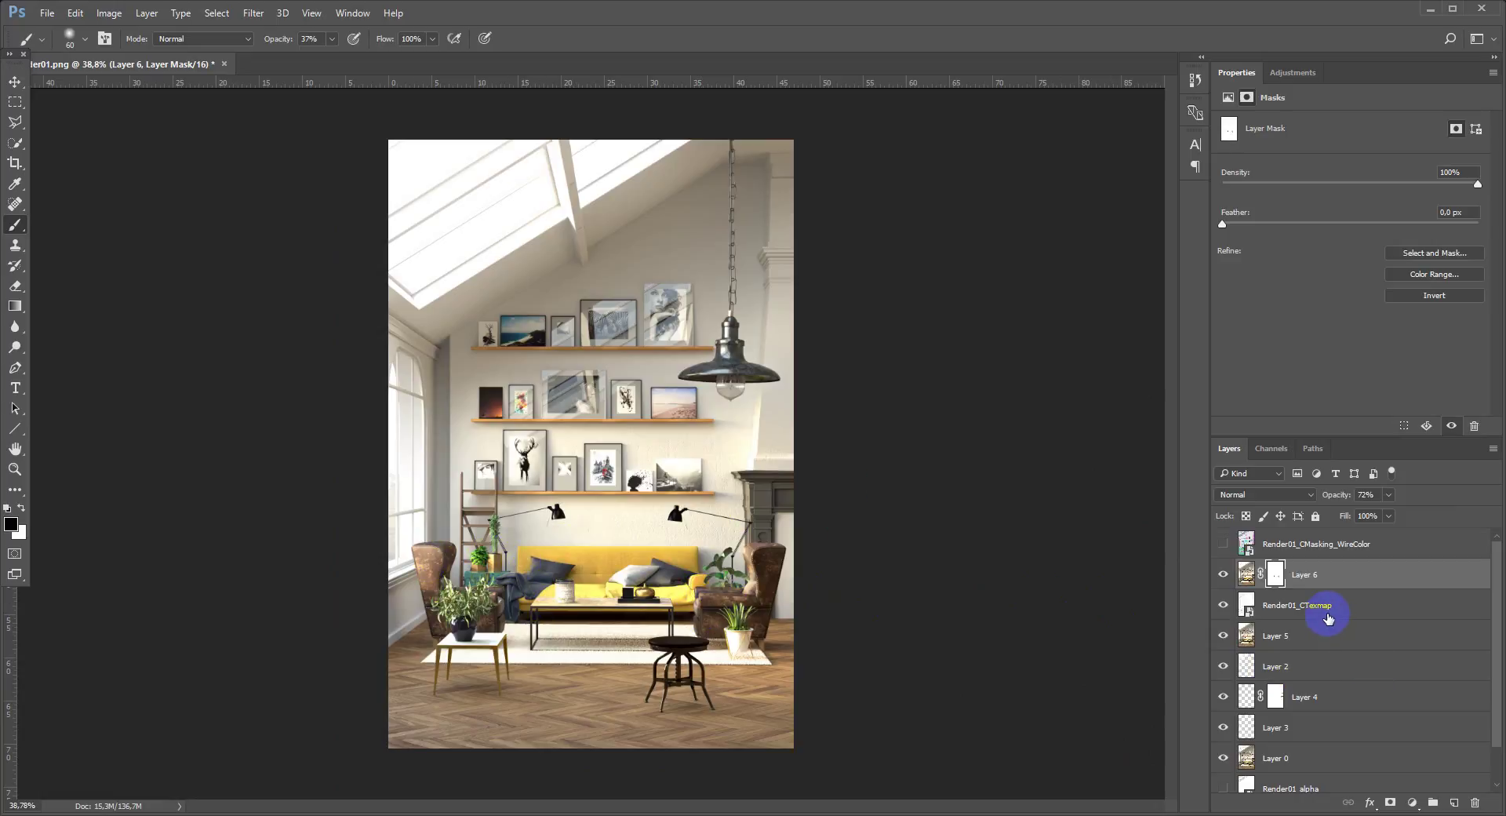
Stamp visible into Layer 7 and select the yellow sofa via Color Range on the colour-mask render.
{"action": "key", "text": "ctrl+shift+alt+e"}
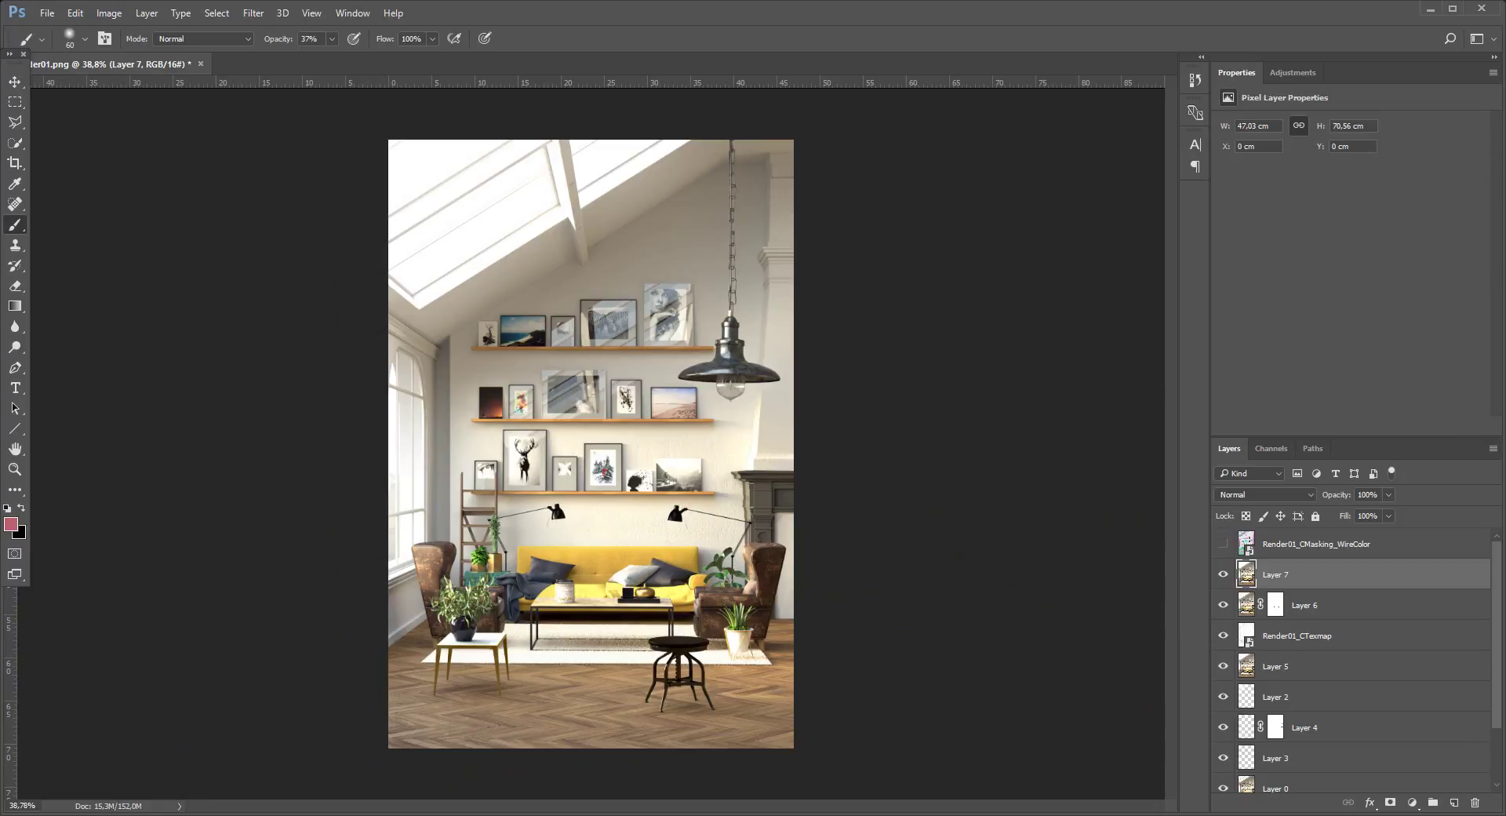
{"action": "left_click", "coordinate": [1223, 544]}
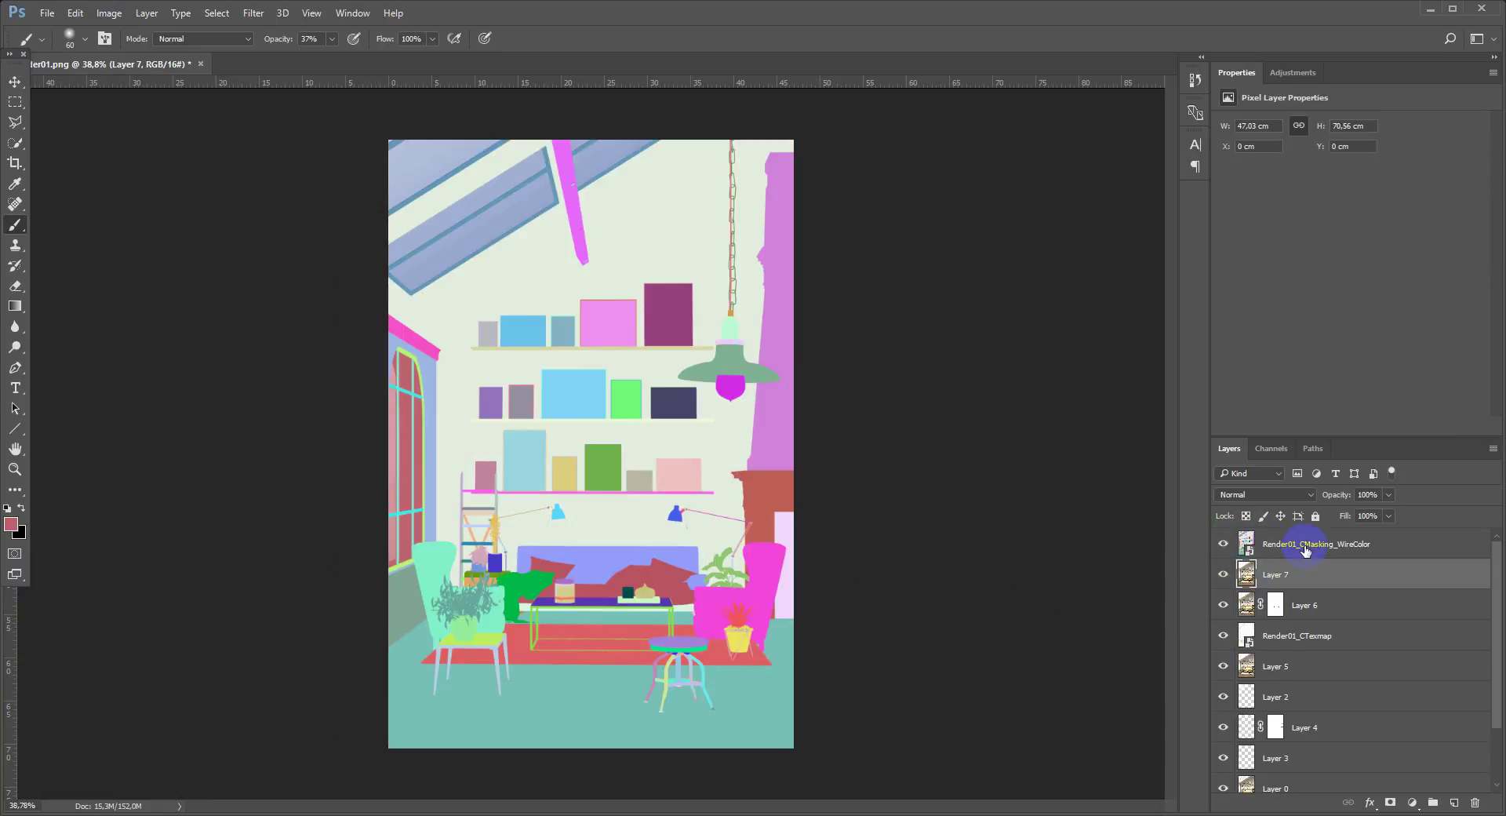
{"action": "left_click", "coordinate": [317, 19]}
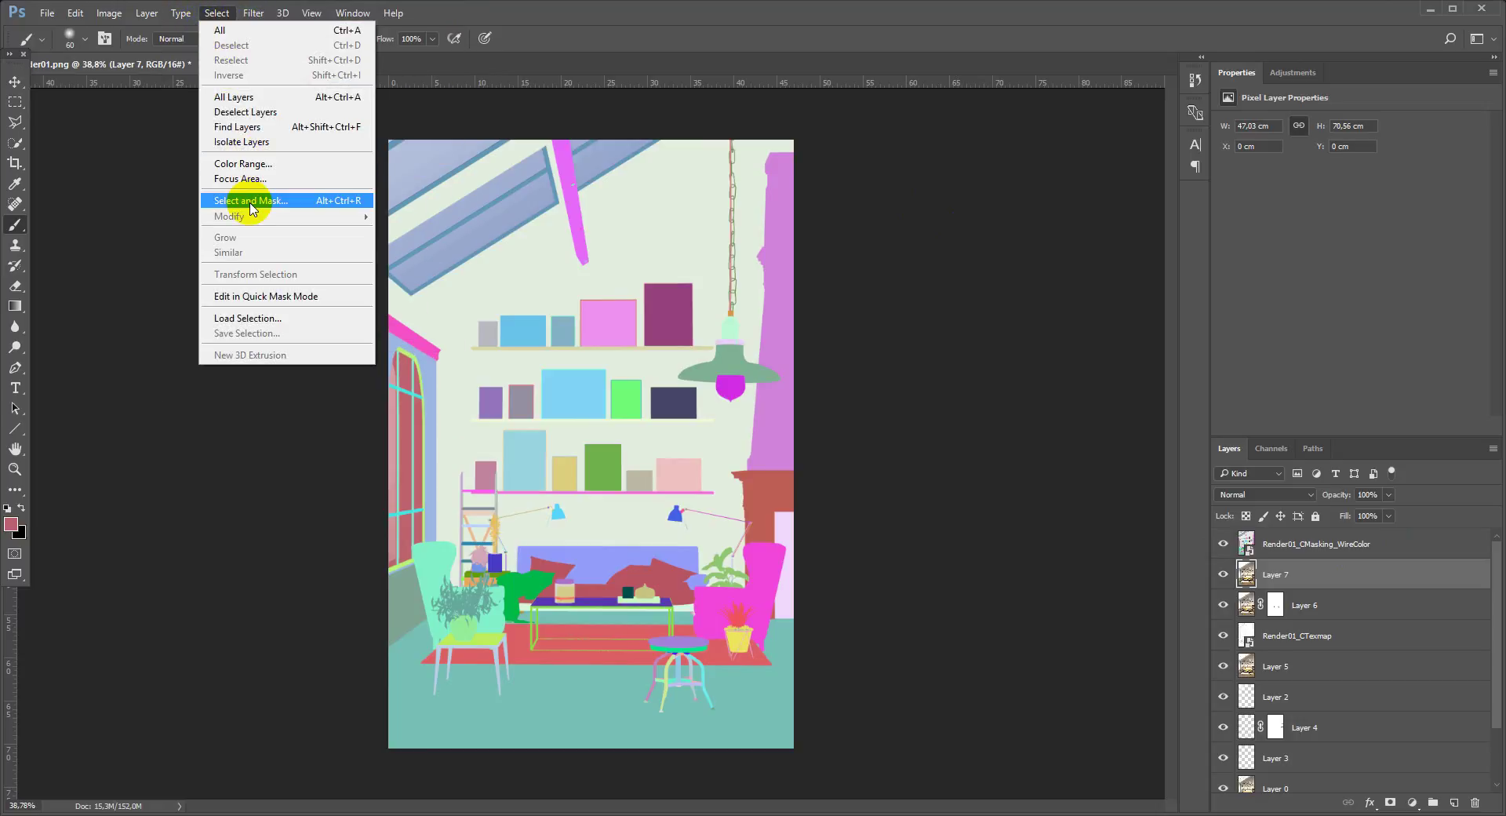
{"action": "left_click", "coordinate": [255, 163]}
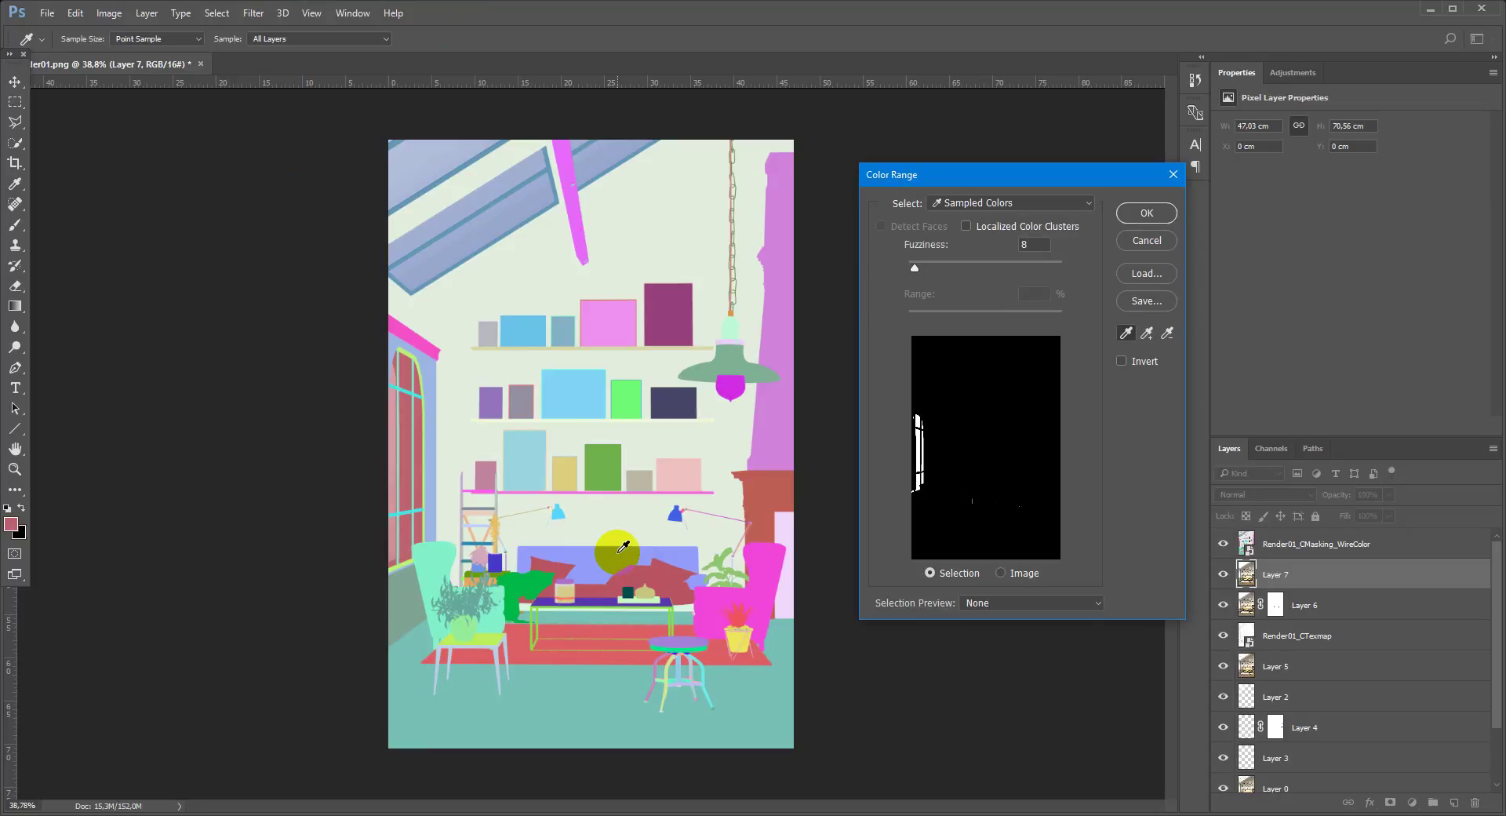
{"action": "left_click", "coordinate": [623, 545]}
{"action": "left_click", "coordinate": [1143, 212]}
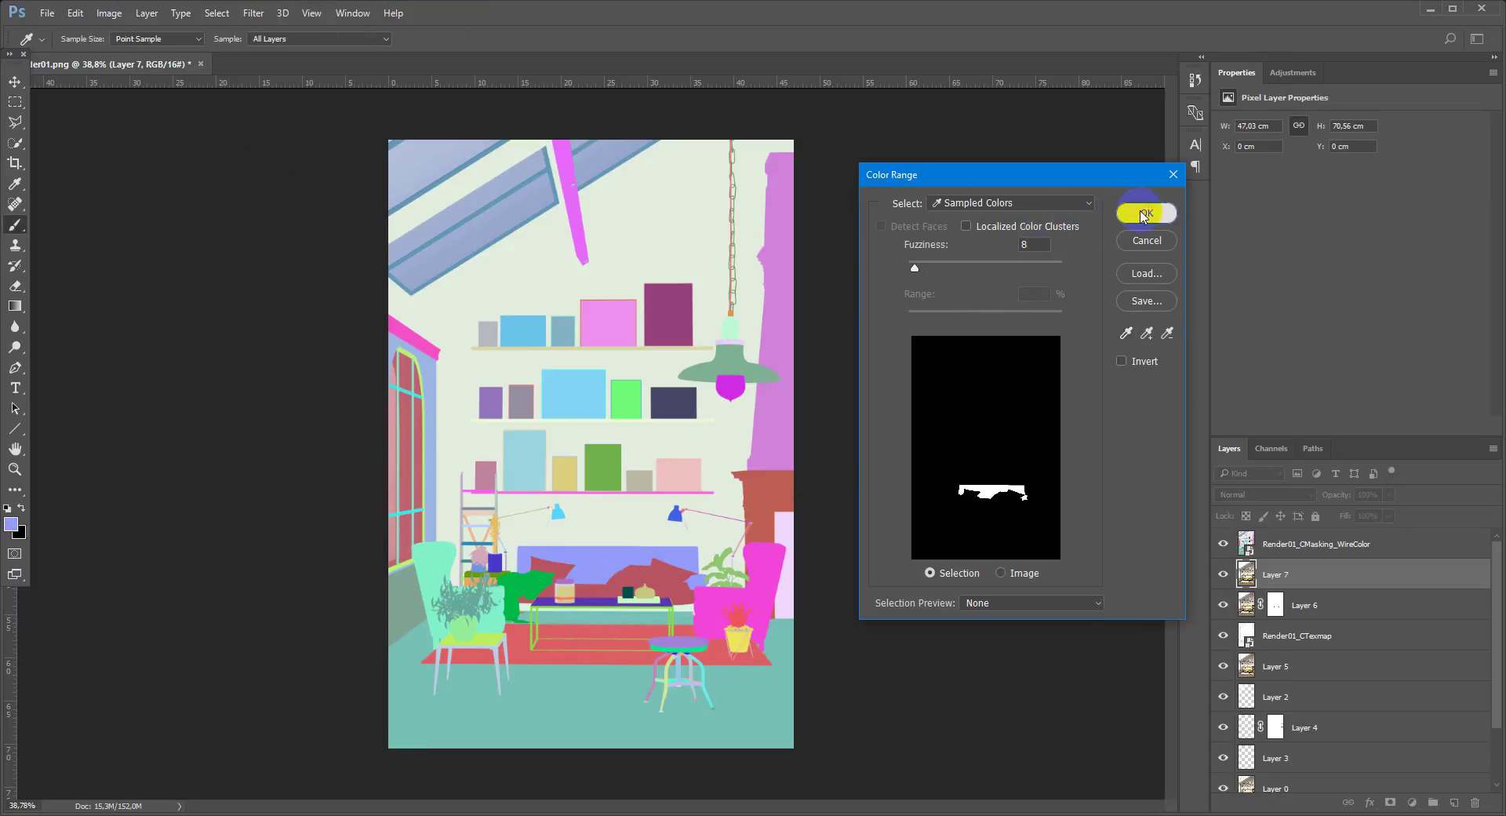
Keep Layer 7 as the working layer and hide the colour-mask render.
{"action": "key", "text": "b"}
{"action": "left_click", "coordinate": [1367, 516]}
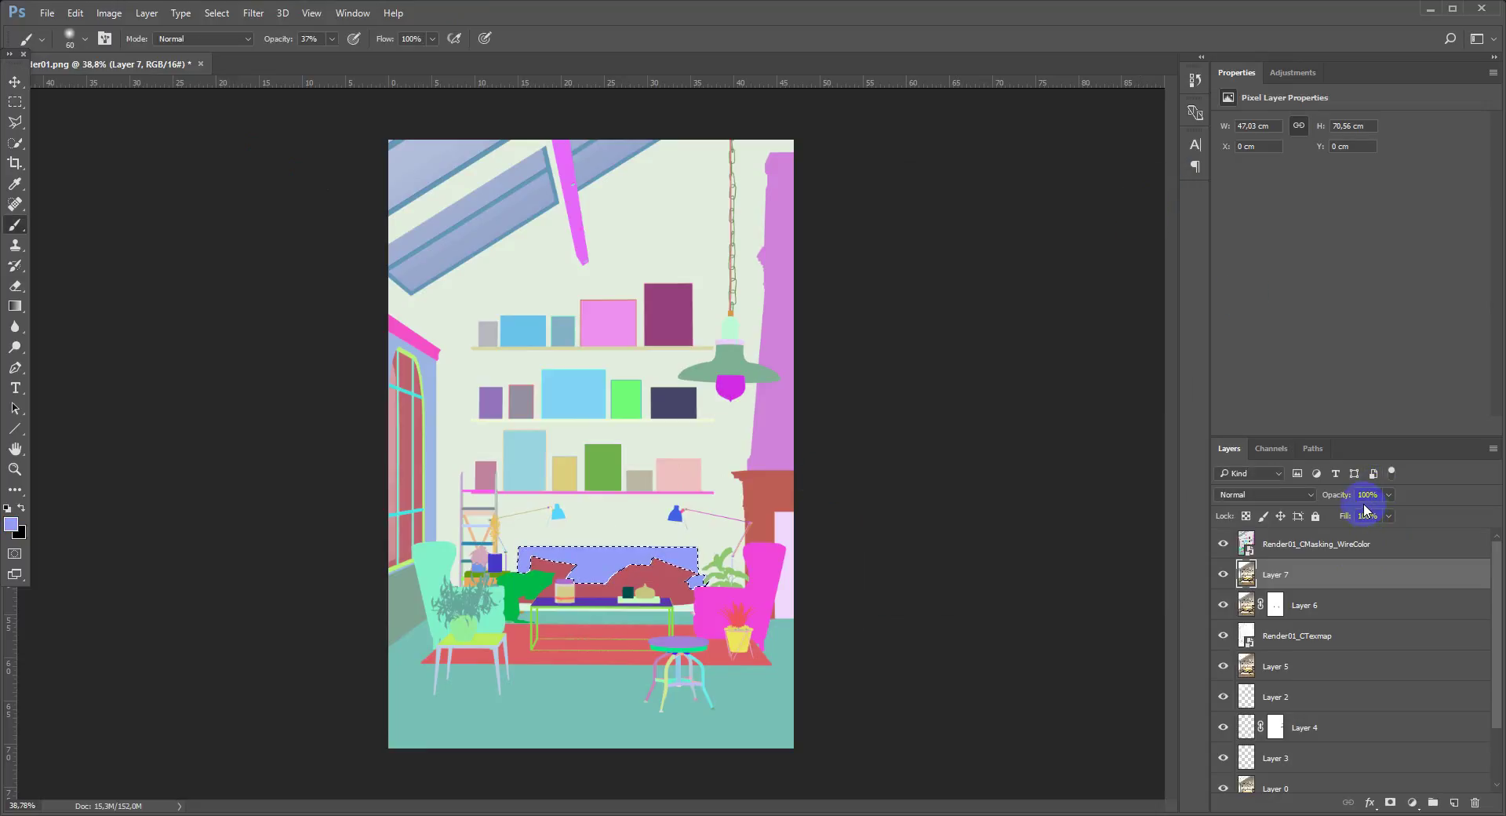
{"action": "left_click", "coordinate": [1272, 577]}
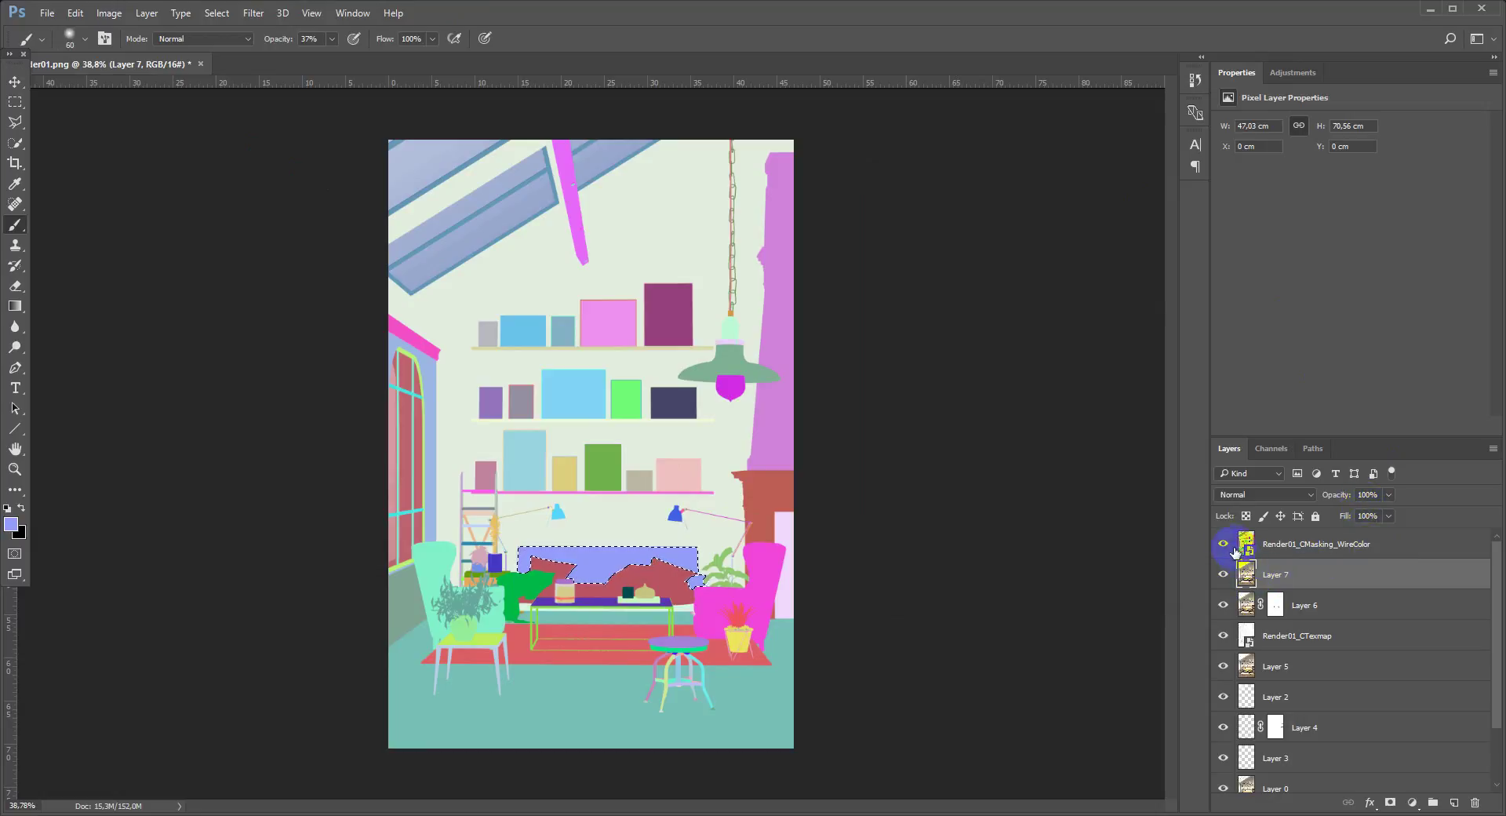
{"action": "left_click", "coordinate": [1230, 546]}
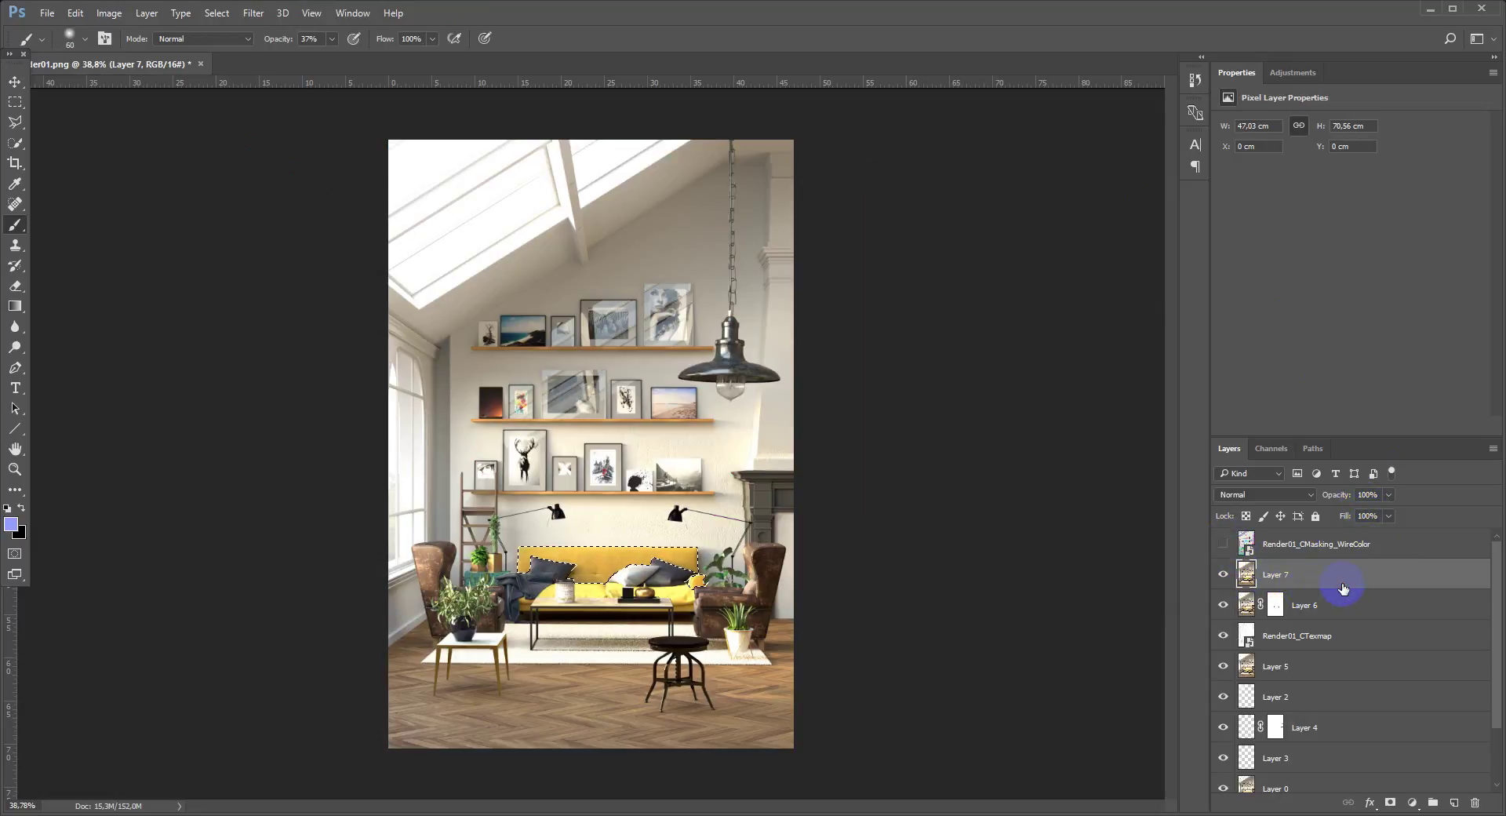
{"action": "left_click", "coordinate": [1412, 804]}
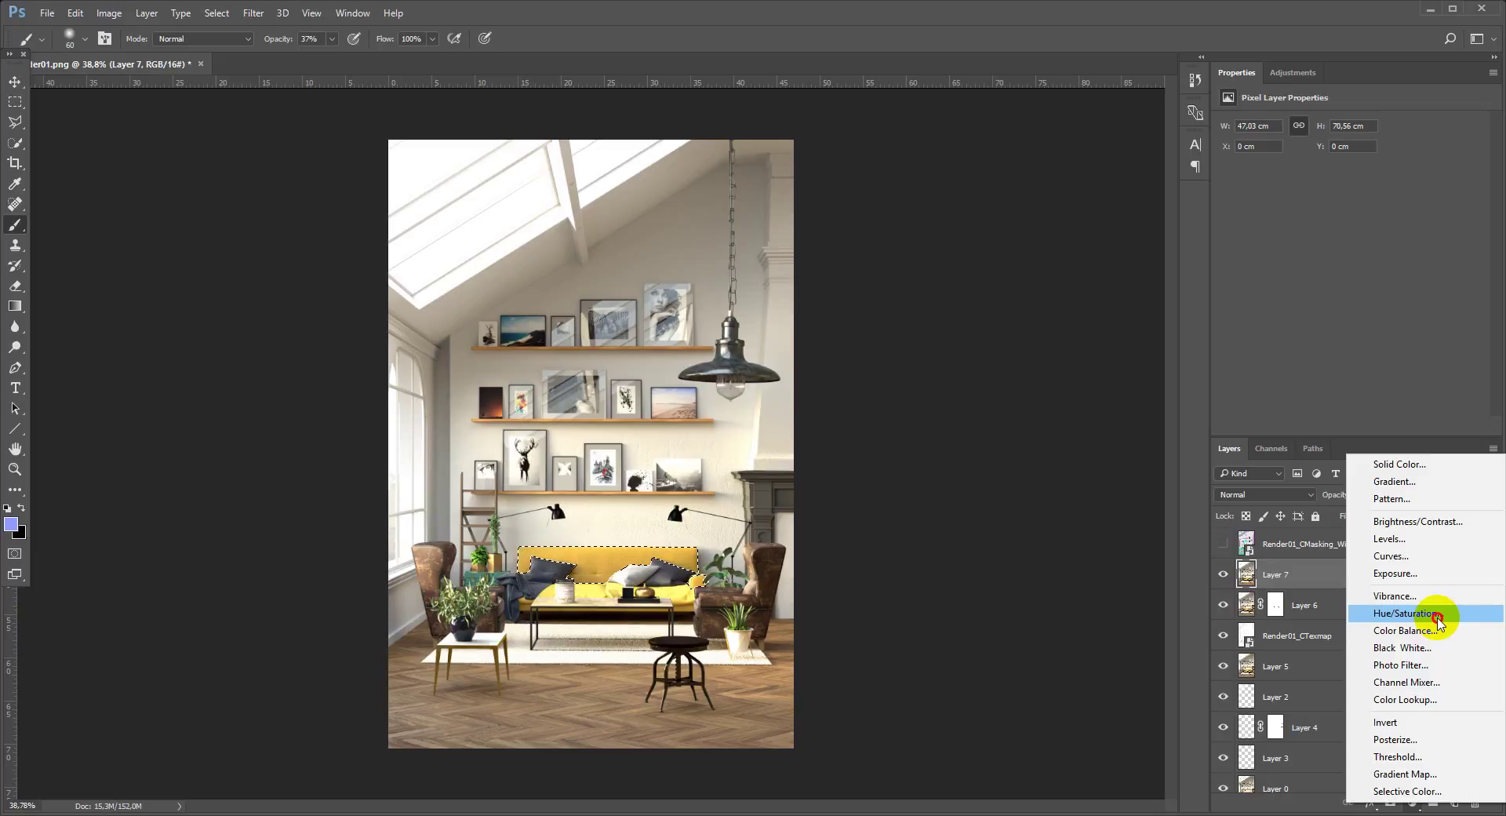
Add a Hue/Saturation adjustment on the sofa, raising saturation and lightness to +9, and compare.
{"action": "left_click", "coordinate": [1437, 618]}
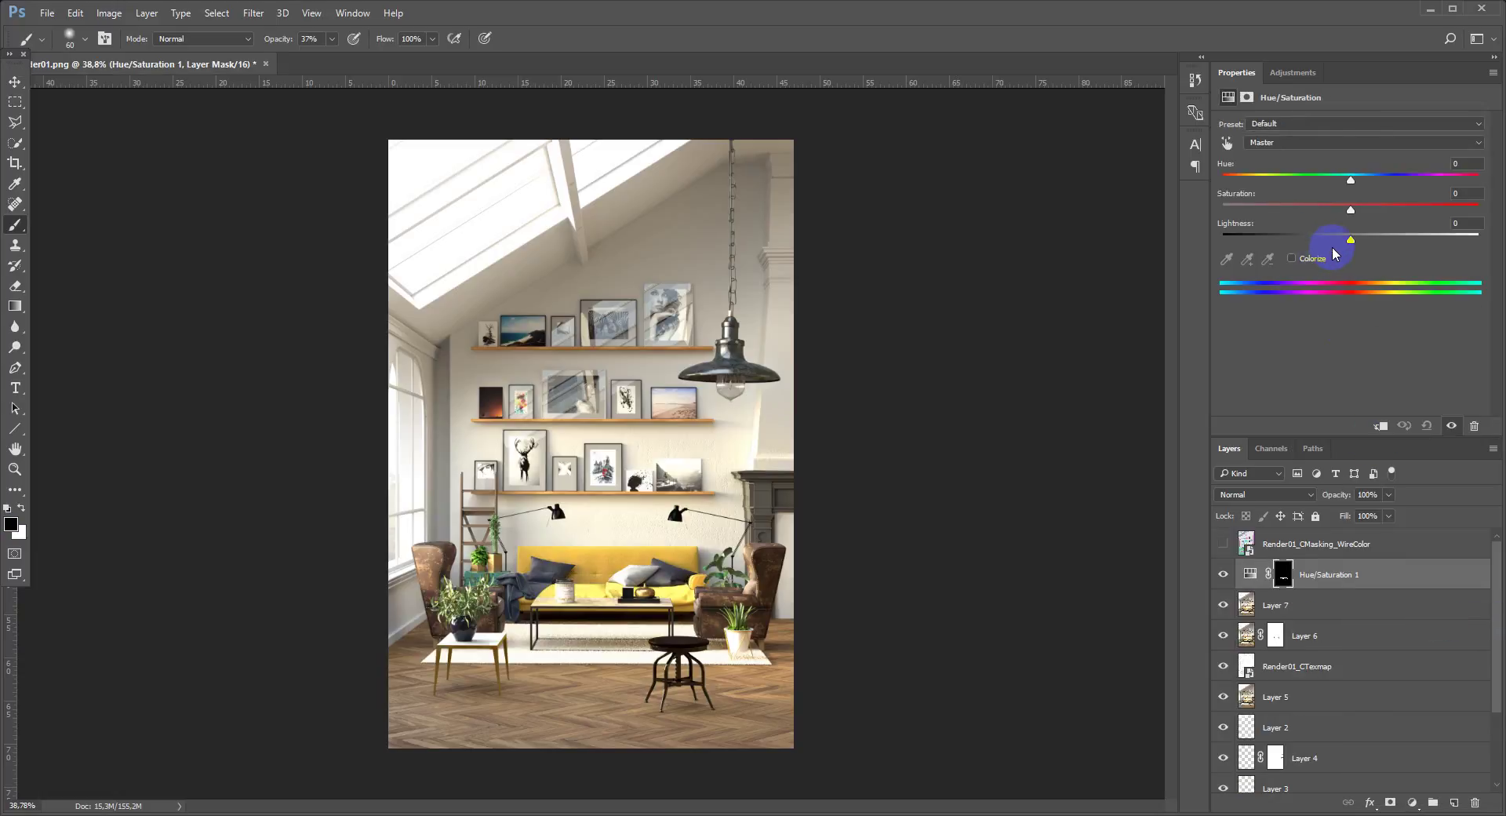
{"action": "left_click_drag", "start_coordinate": [1351, 212], "coordinate": [1340, 213]}
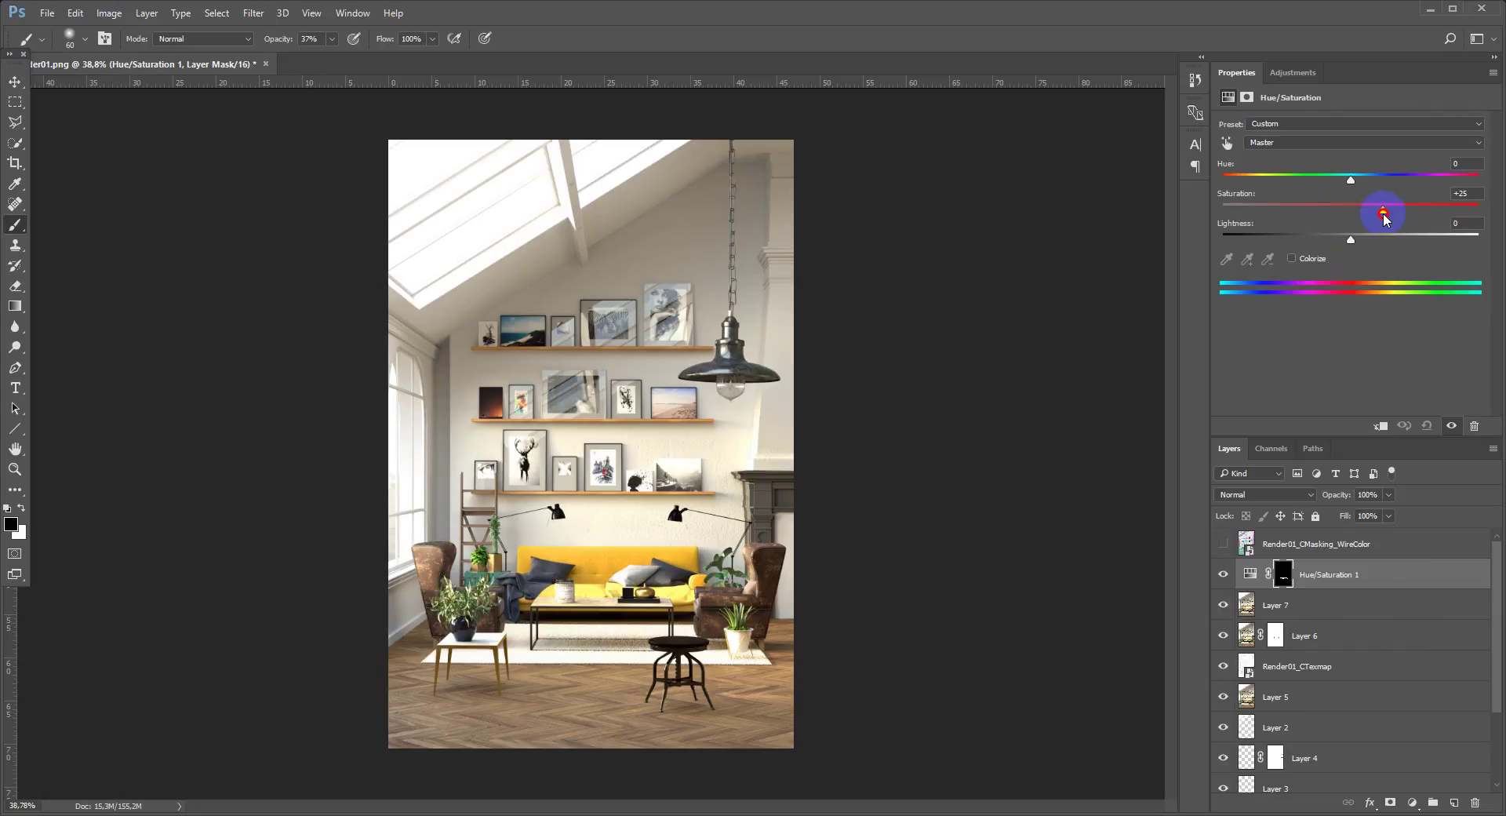
{"action": "left_click_drag", "start_coordinate": [1359, 245], "coordinate": [1368, 249]}
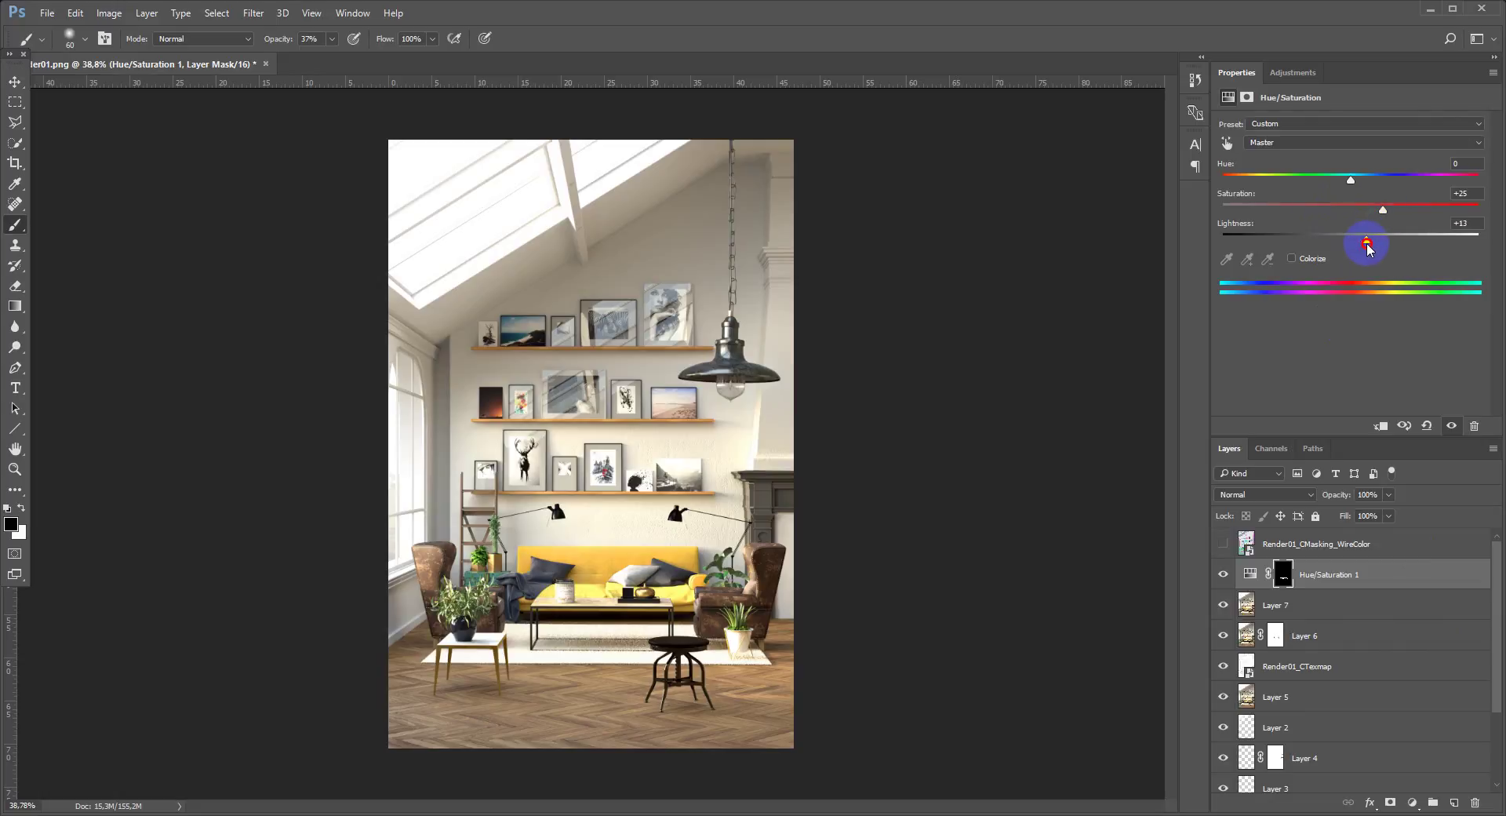
{"action": "left_click", "coordinate": [1224, 574]}
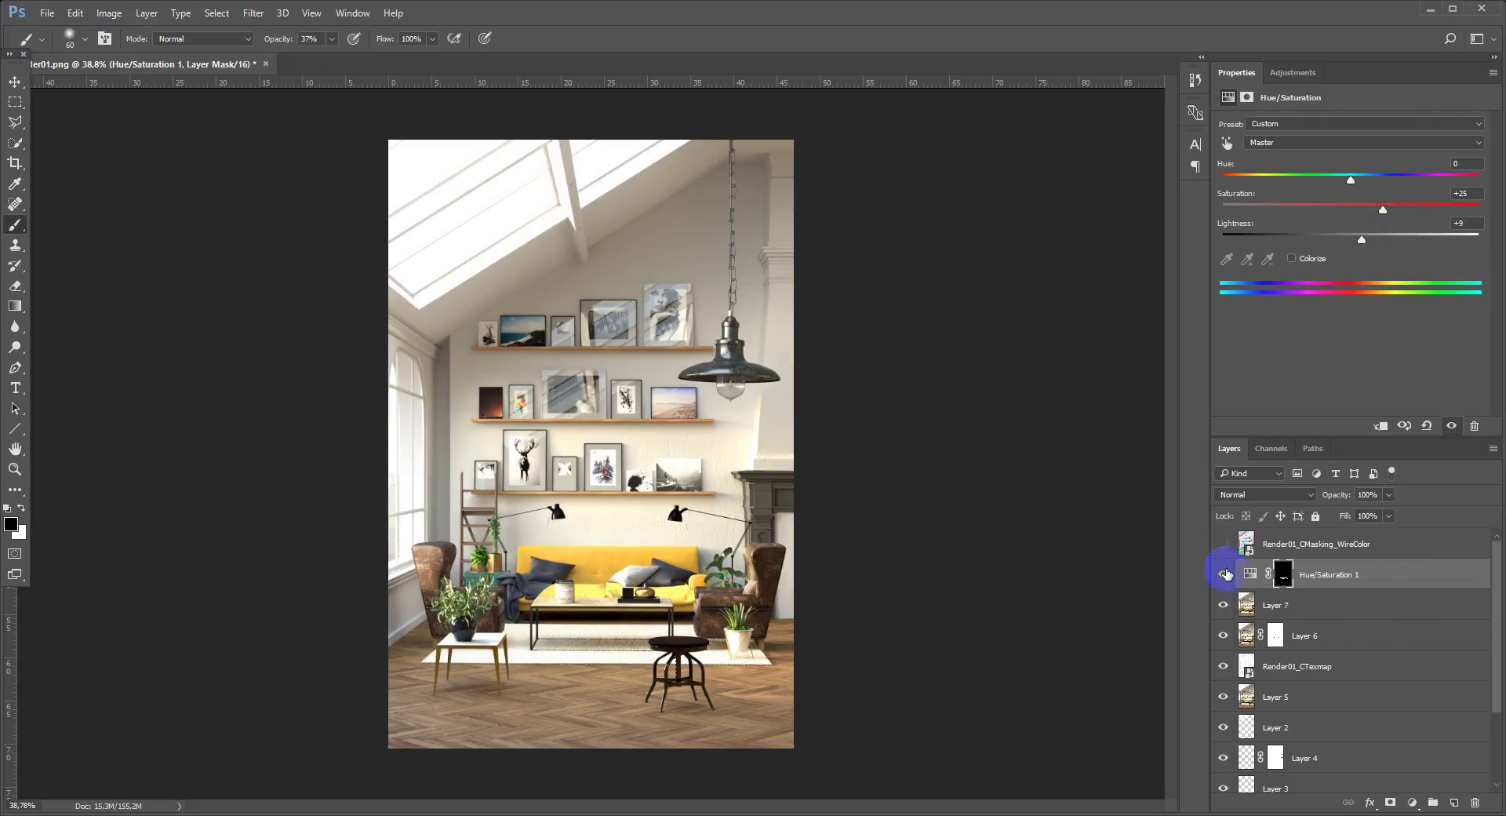
{"action": "left_click", "coordinate": [1223, 575]}
{"action": "left_click", "coordinate": [1223, 575]}
Finish the sofa adjustment at Hue +7 and Saturation +36, comparing it on and off.
{"action": "left_click_drag", "start_coordinate": [1384, 210], "coordinate": [1393, 209]}
{"action": "left_click_drag", "start_coordinate": [1344, 188], "coordinate": [1352, 188]}
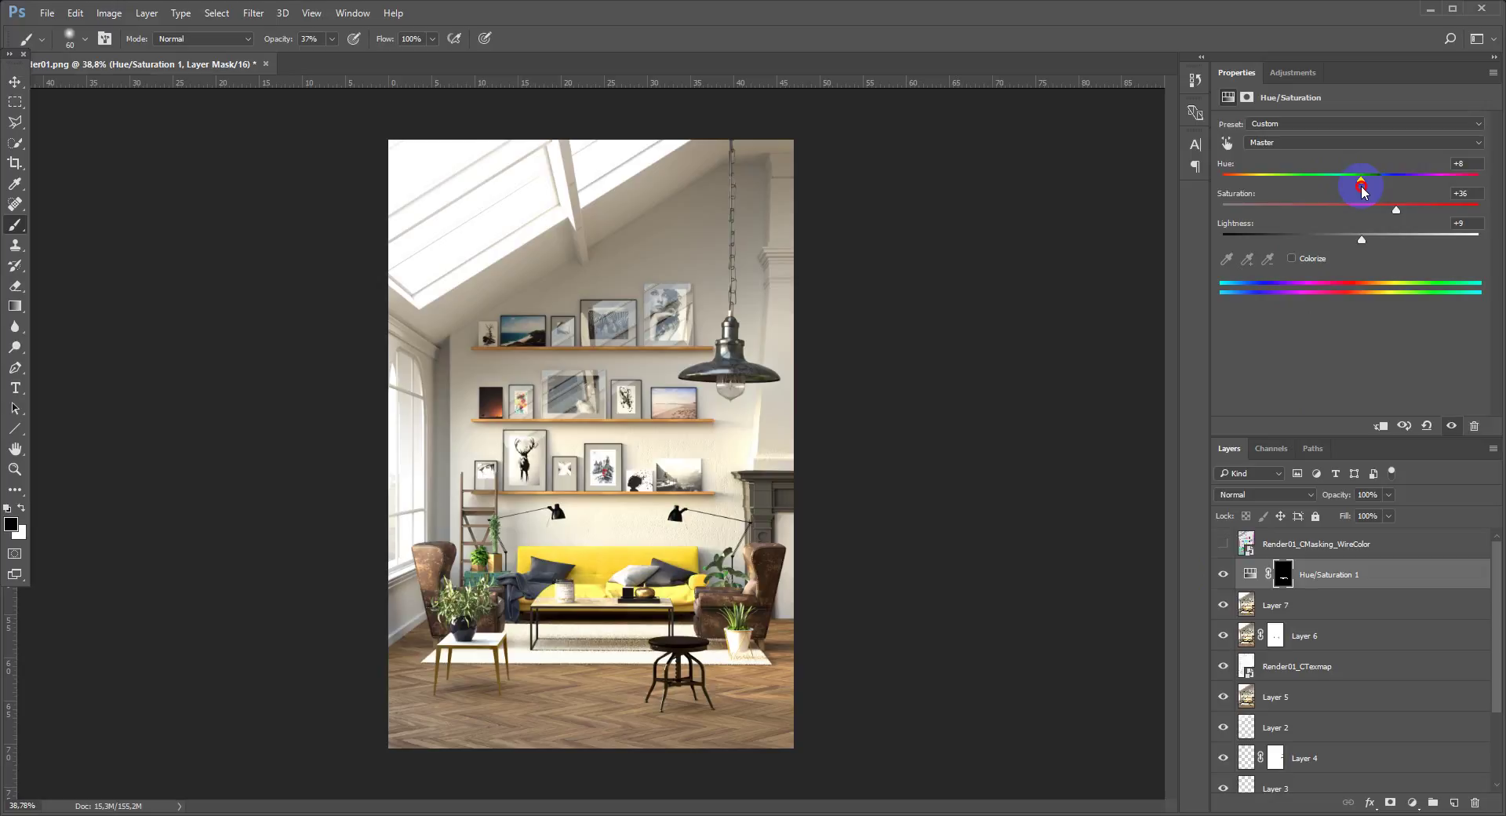
{"action": "left_click", "coordinate": [1237, 590]}
{"action": "left_click", "coordinate": [1224, 576]}
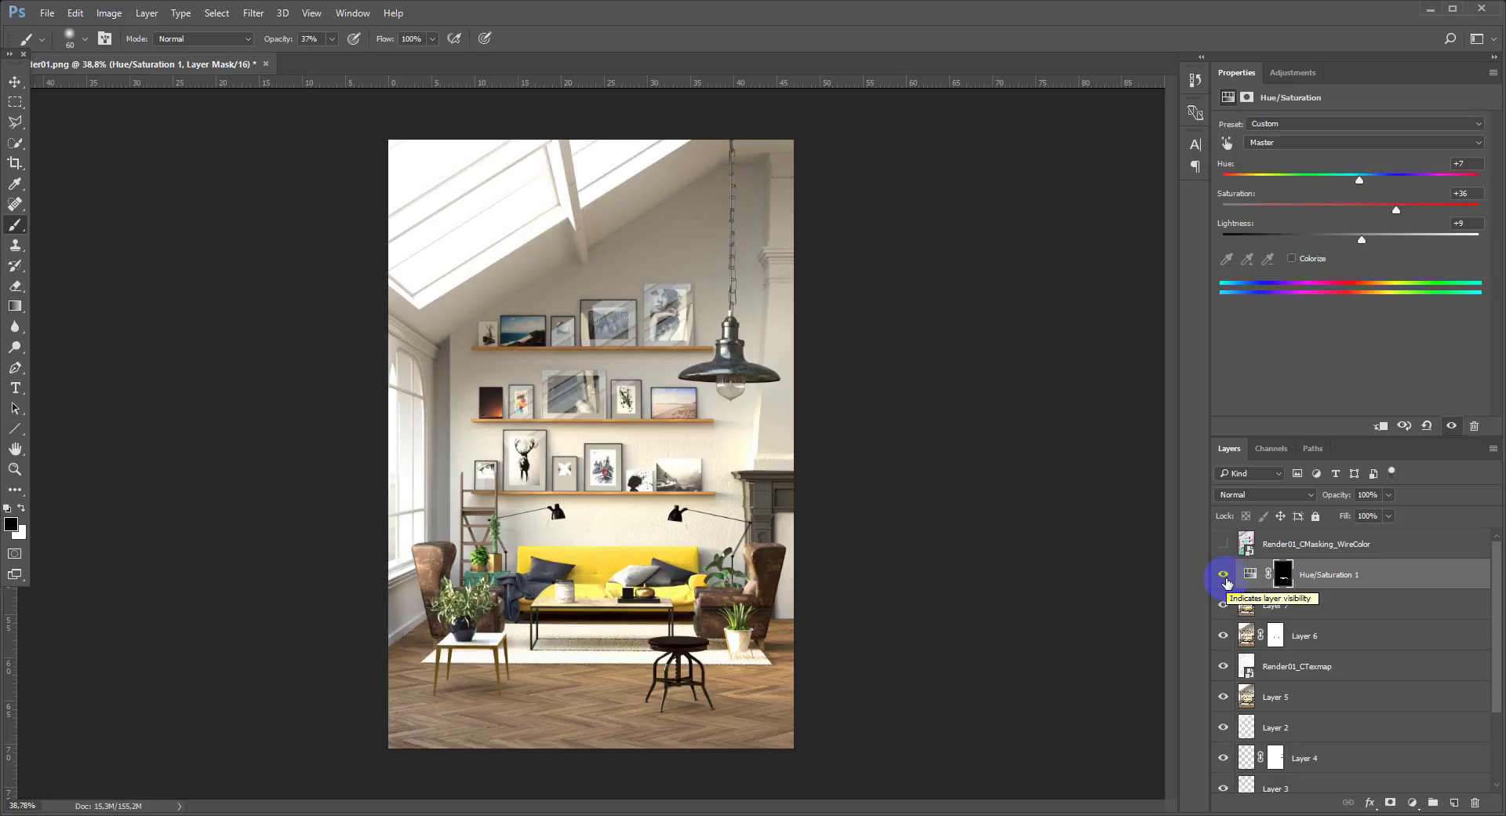
{"action": "scroll", "coordinate": [604, 604], "scroll_direction": "up", "scroll_amount": 1}
{"action": "scroll", "coordinate": [604, 604], "scroll_direction": "up", "scroll_amount": 2}
{"action": "scroll", "coordinate": [604, 604], "scroll_direction": "up", "scroll_amount": 2}
{"action": "scroll", "coordinate": [604, 604], "scroll_direction": "down", "scroll_amount": 3}
{"action": "scroll", "coordinate": [604, 604], "scroll_direction": "down", "scroll_amount": 2}
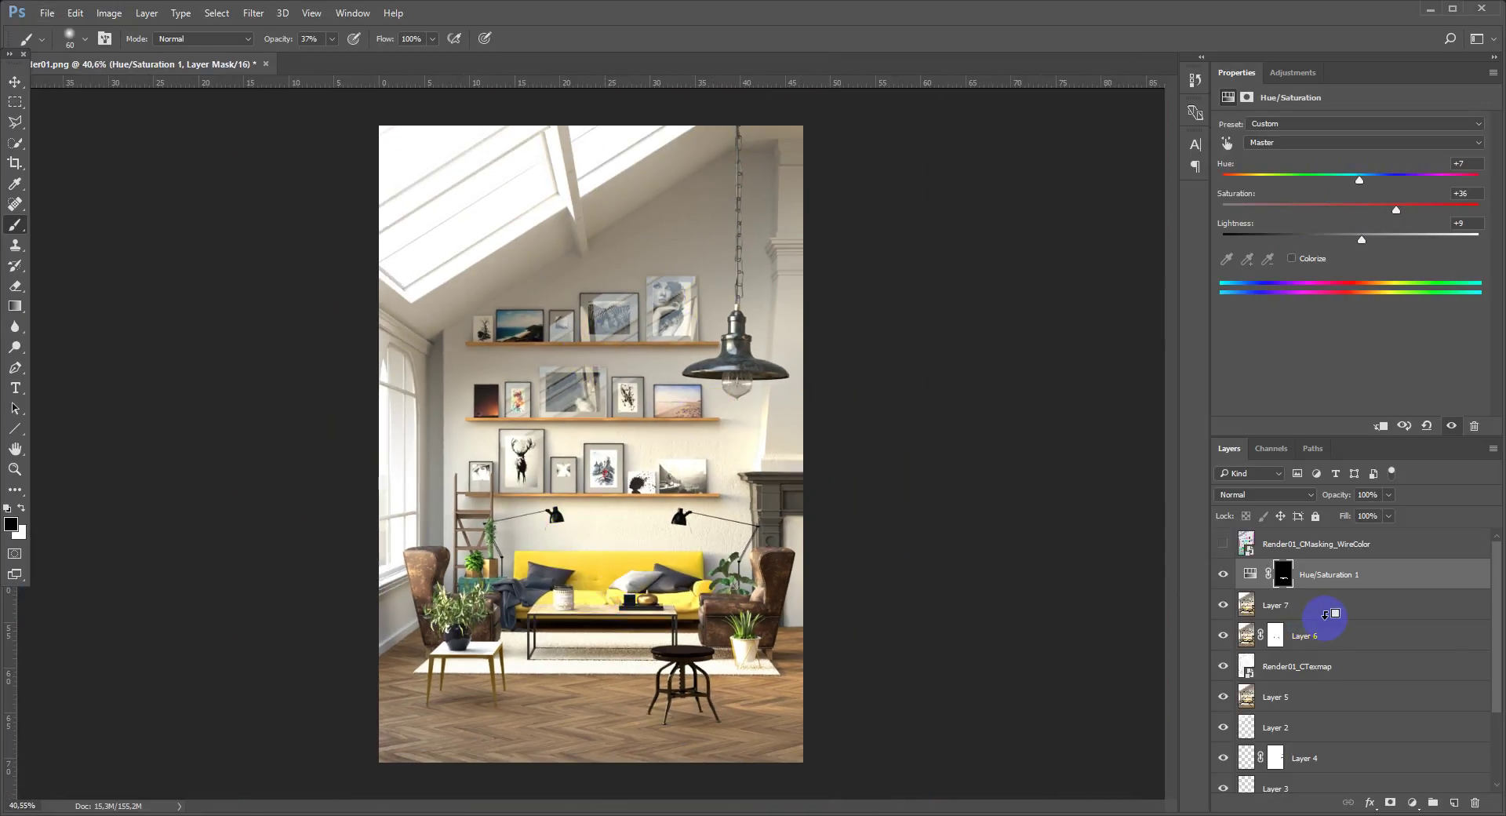
Stamp visible layers into Layer 8 and Color Range-select the bright skylight highlights.
{"action": "key", "text": "ctrl+shift+alt+e"}
{"action": "left_click", "coordinate": [216, 13]}
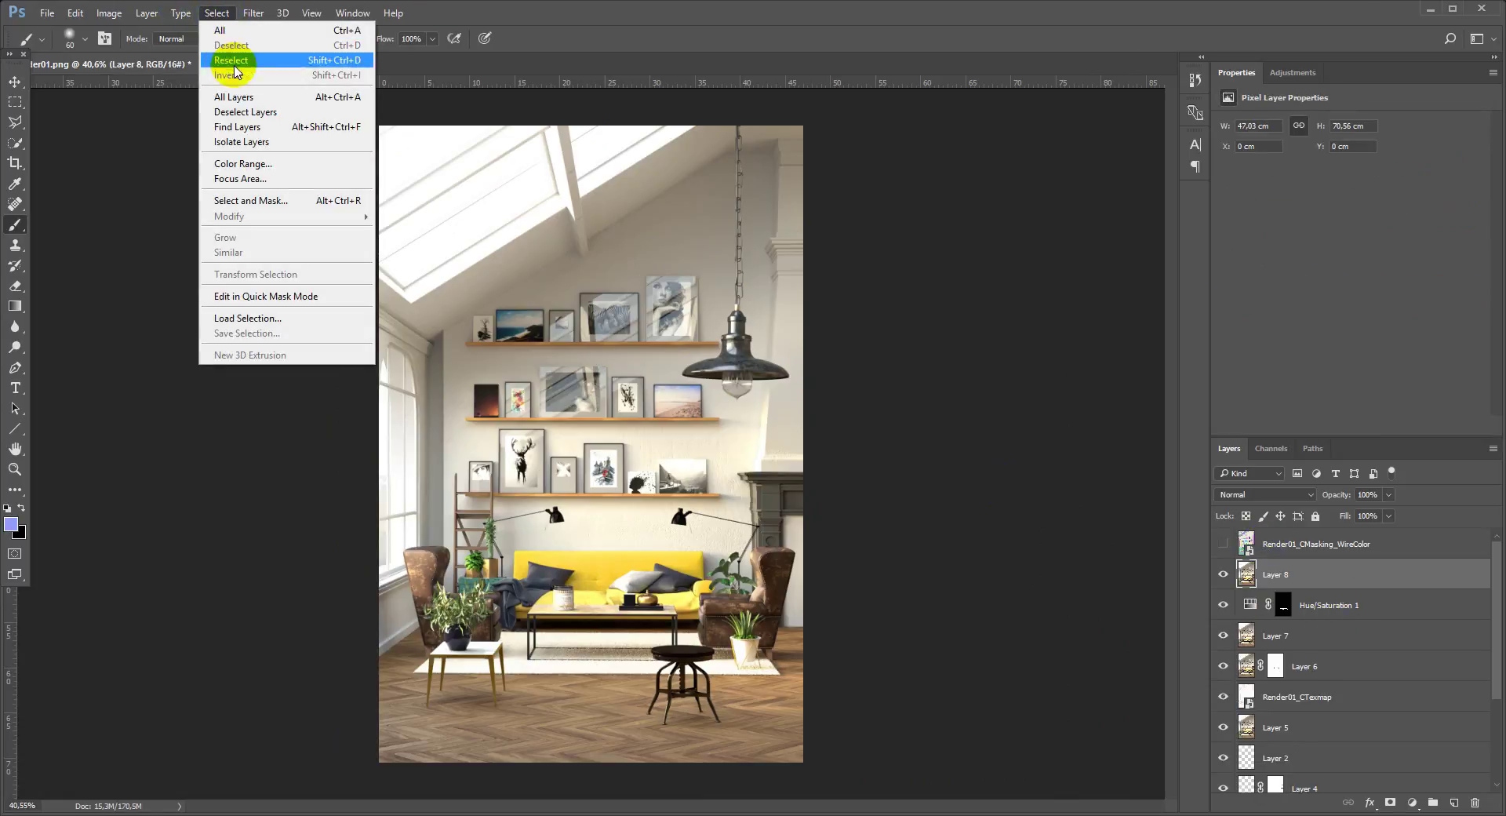
{"action": "left_click", "coordinate": [271, 164]}
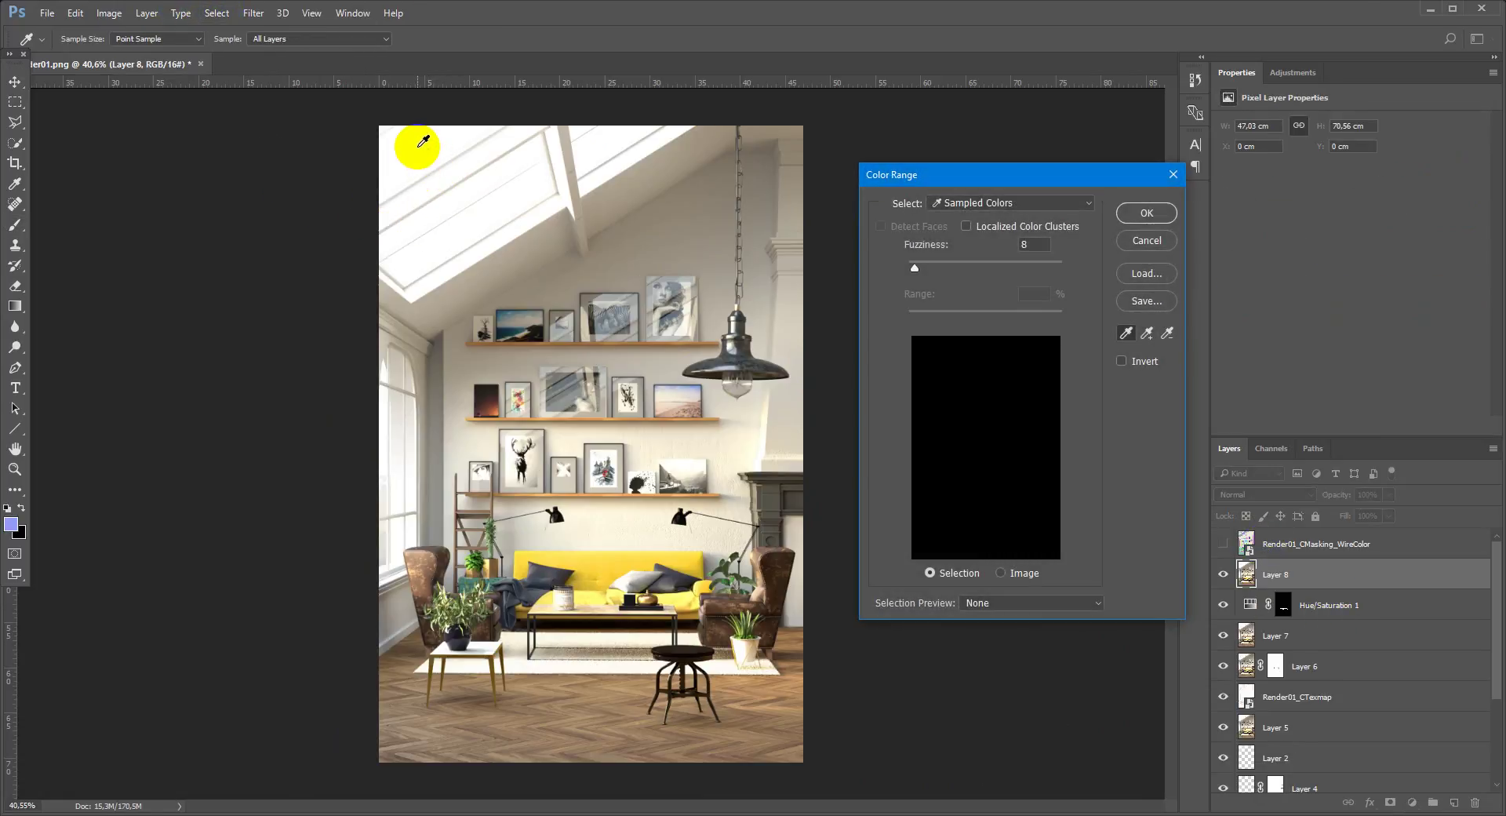
{"action": "left_click", "coordinate": [422, 142]}
{"action": "mouse_move", "coordinate": [915, 268]}
{"action": "left_mouse_down"}
{"action": "mouse_move", "coordinate": [942, 269]}
{"action": "mouse_move", "coordinate": [918, 274]}
{"action": "left_mouse_up"}
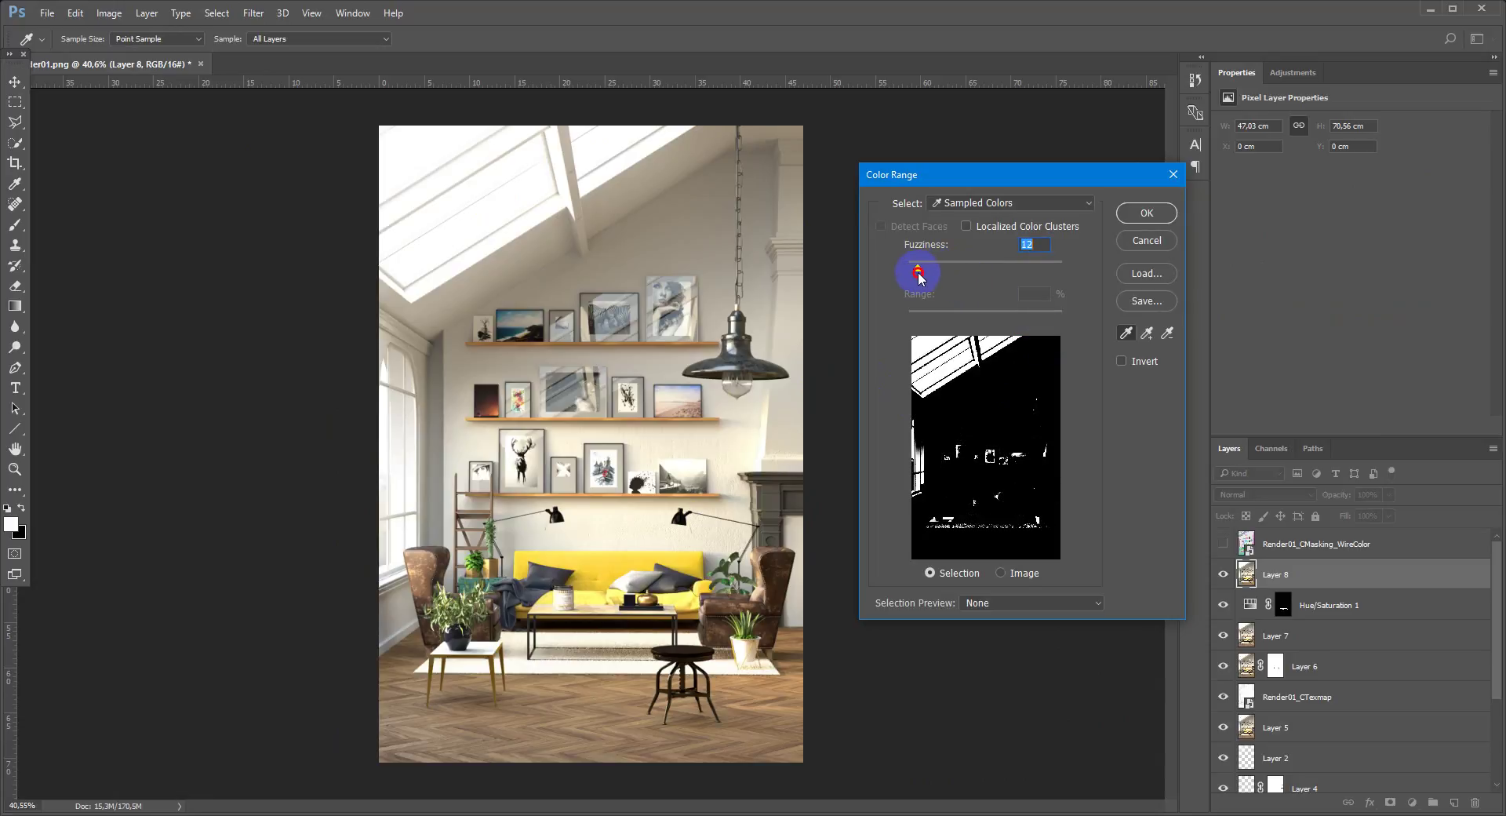
{"action": "left_click", "coordinate": [1145, 222]}
{"action": "left_click", "coordinate": [1145, 223]}
Copy the highlights to Layer 9 and Gaussian-blur it at about 2.9 px radius.
{"action": "key", "text": "b"}
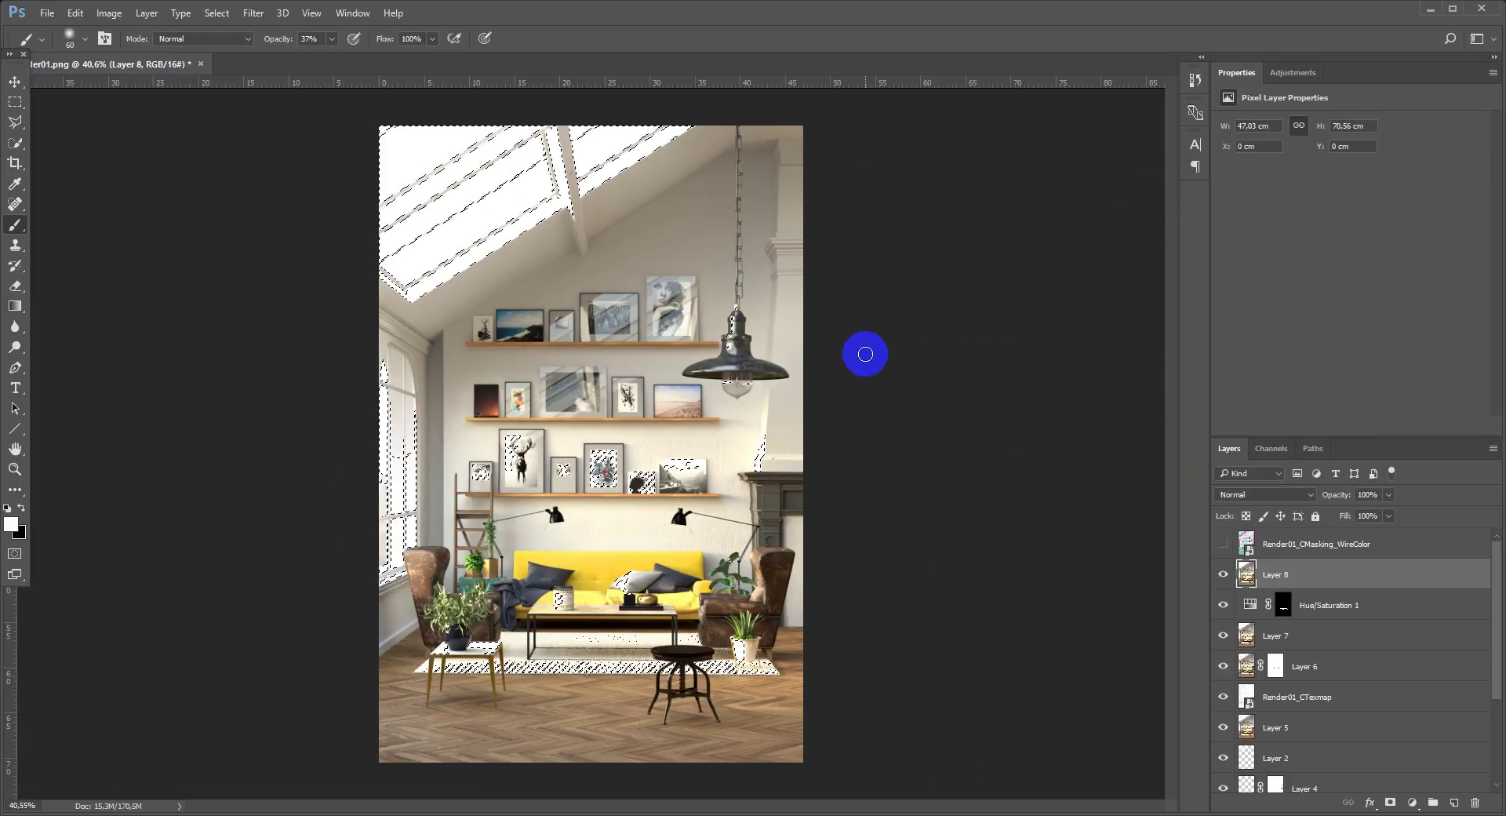
{"action": "key", "text": "ctrl+j"}
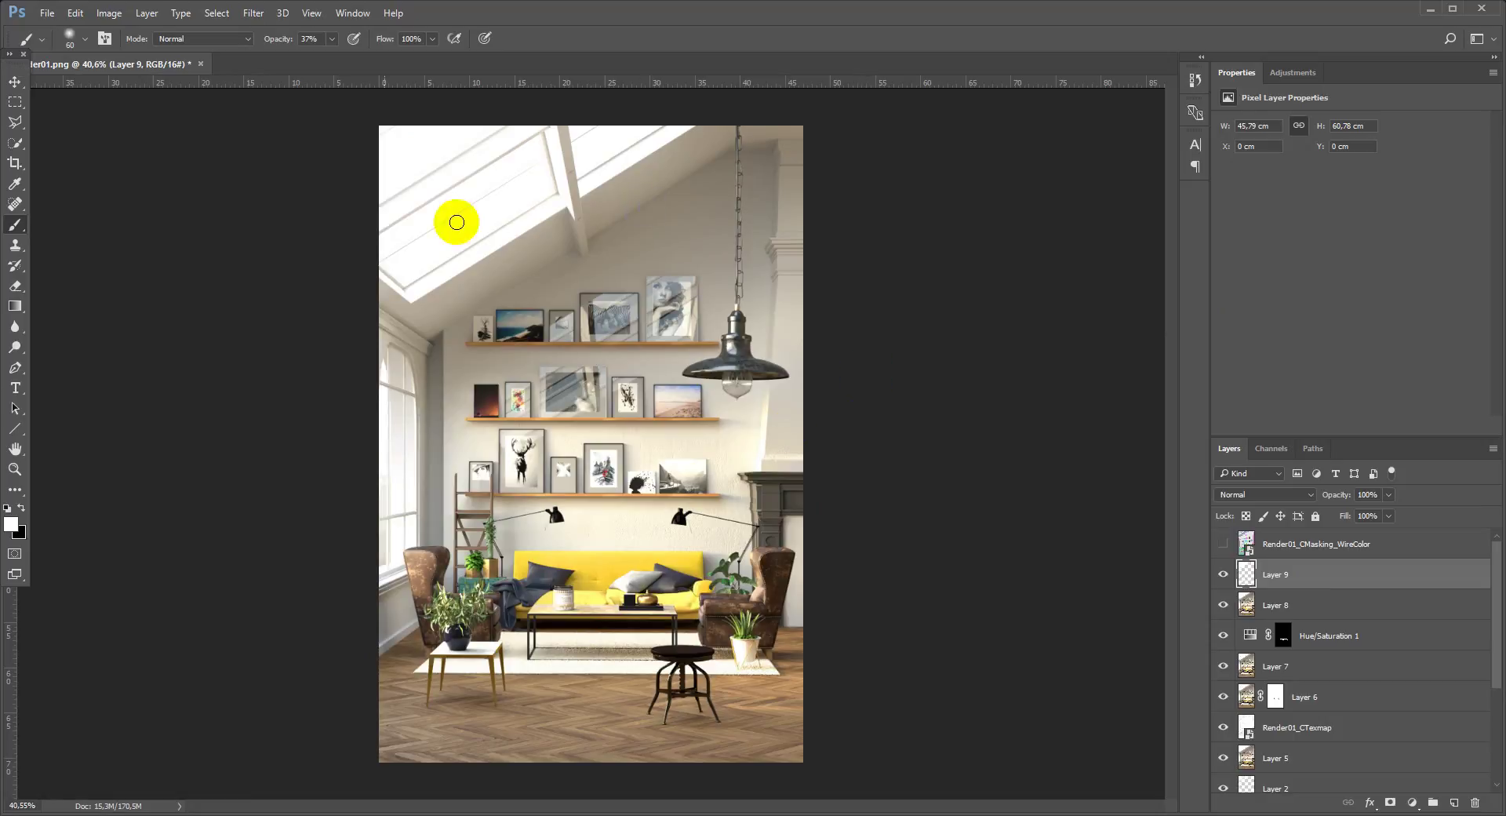
{"action": "left_click", "coordinate": [267, 16]}
{"action": "mouse_move", "coordinate": [276, 201]}
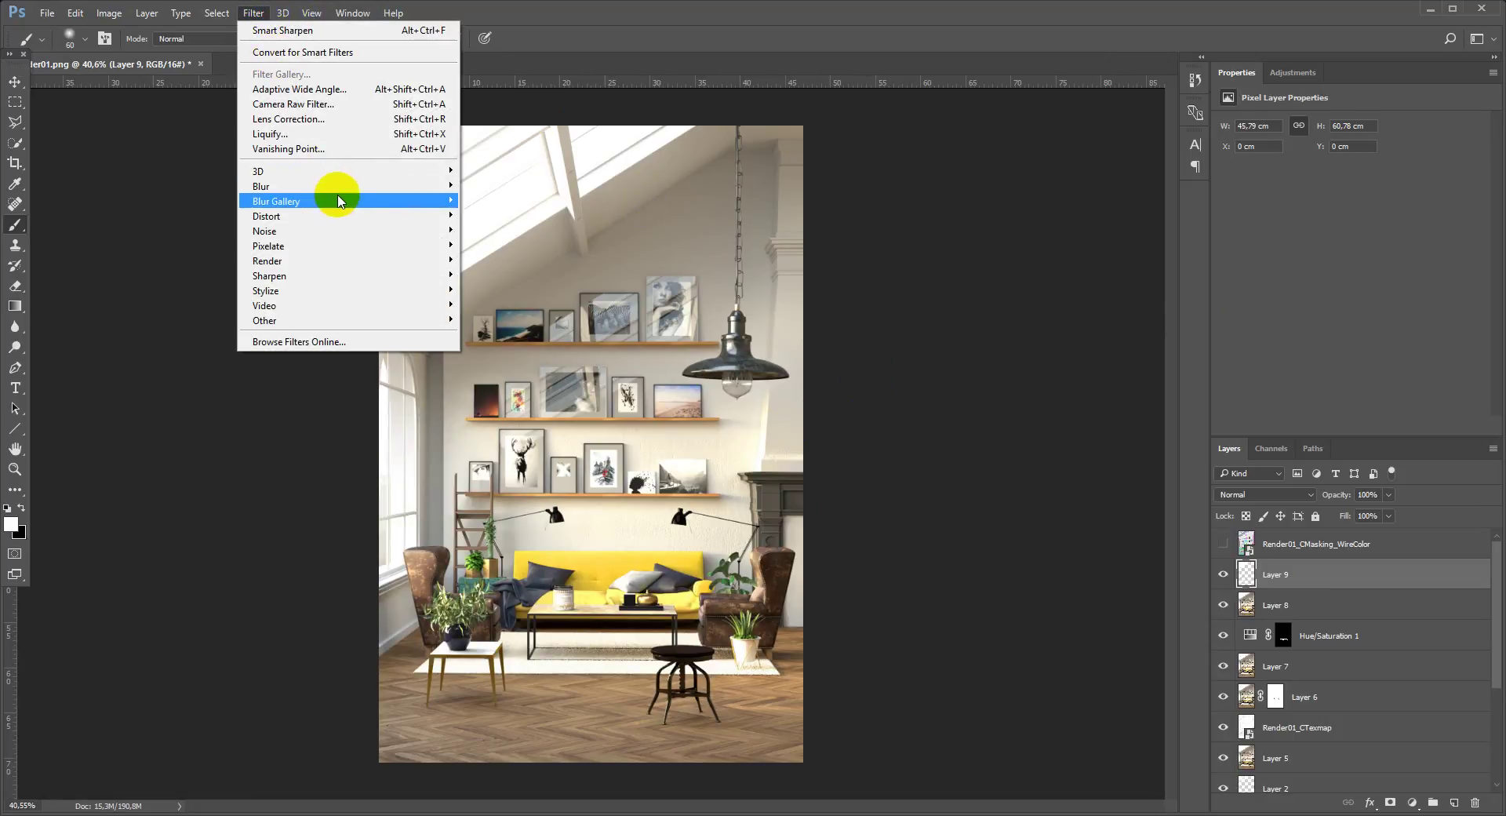
{"action": "mouse_move", "coordinate": [341, 186]}
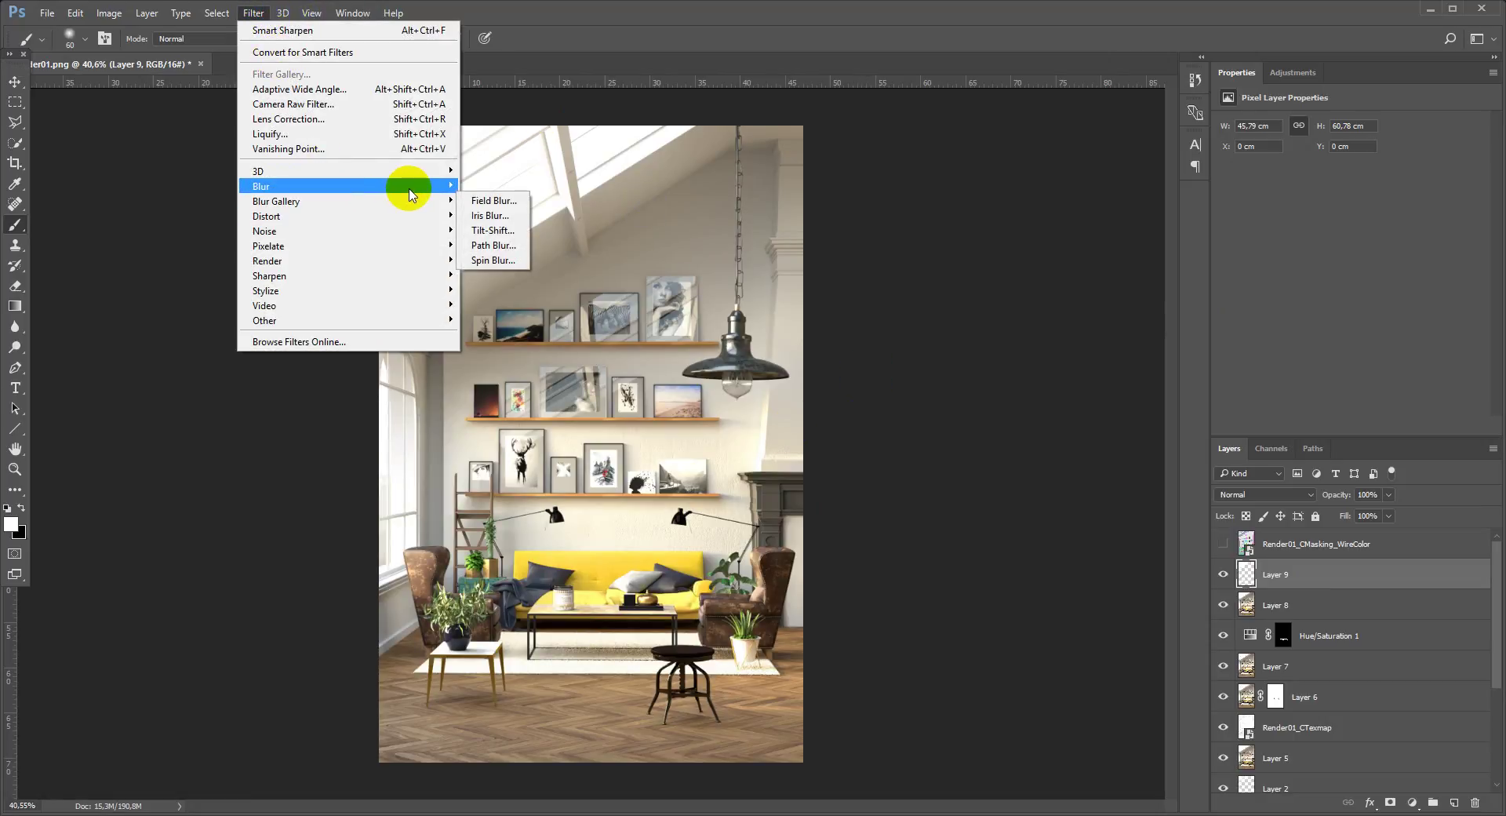
{"action": "left_click", "coordinate": [500, 245]}
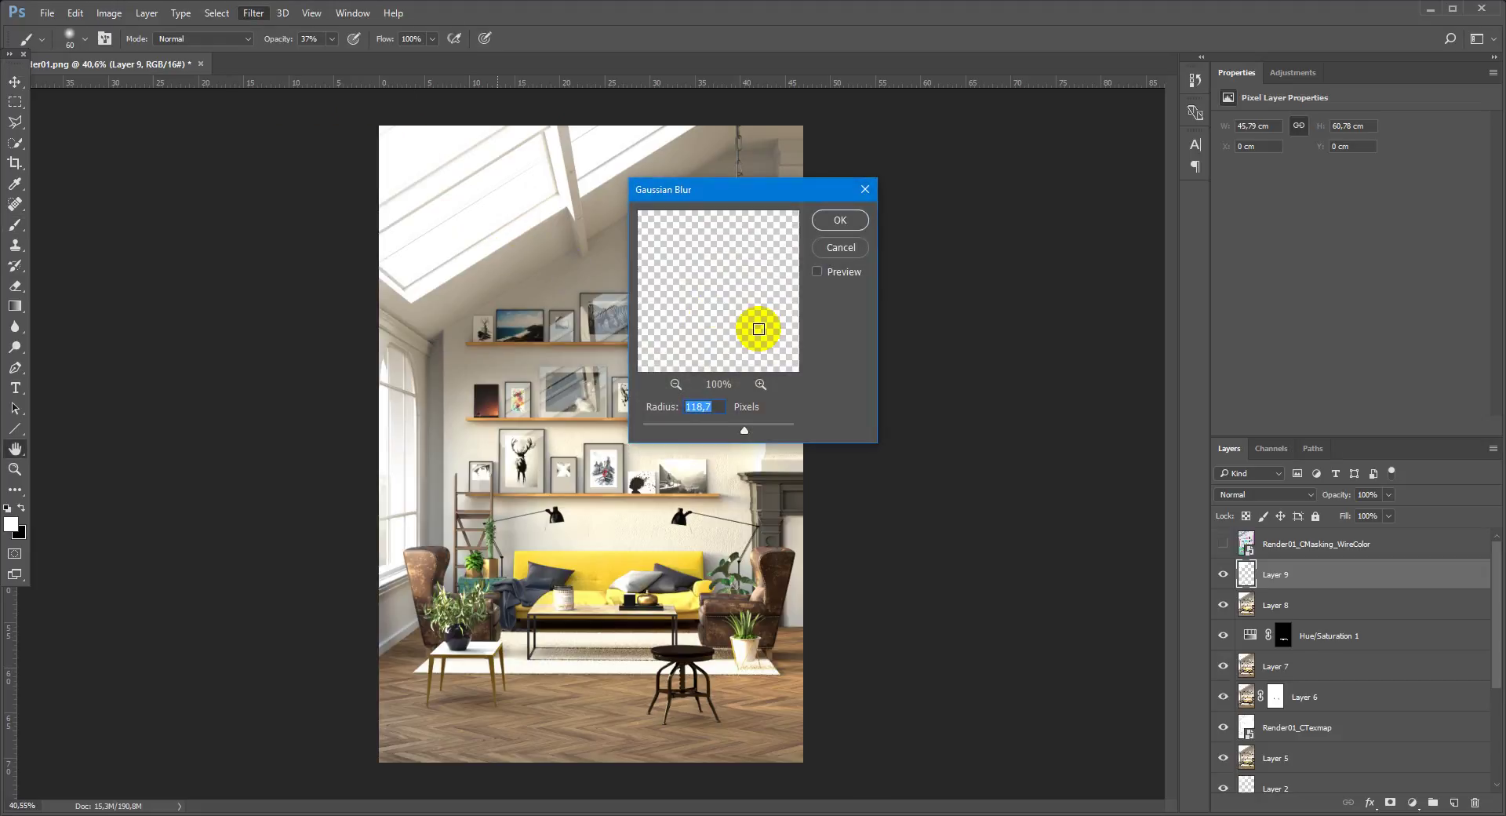
{"action": "left_click", "coordinate": [674, 430]}
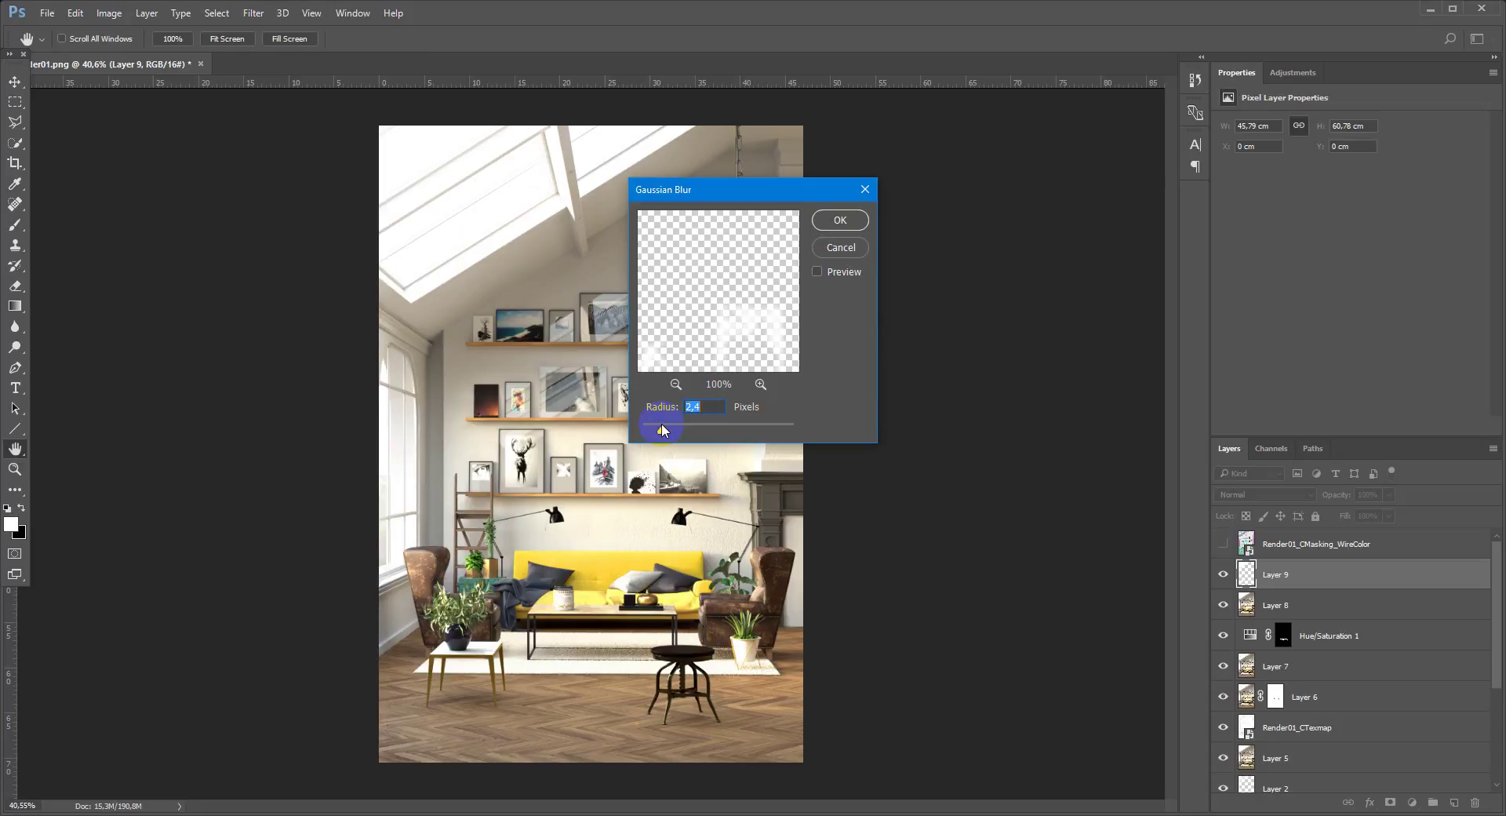
{"action": "left_click_drag", "start_coordinate": [661, 424], "coordinate": [665, 424]}
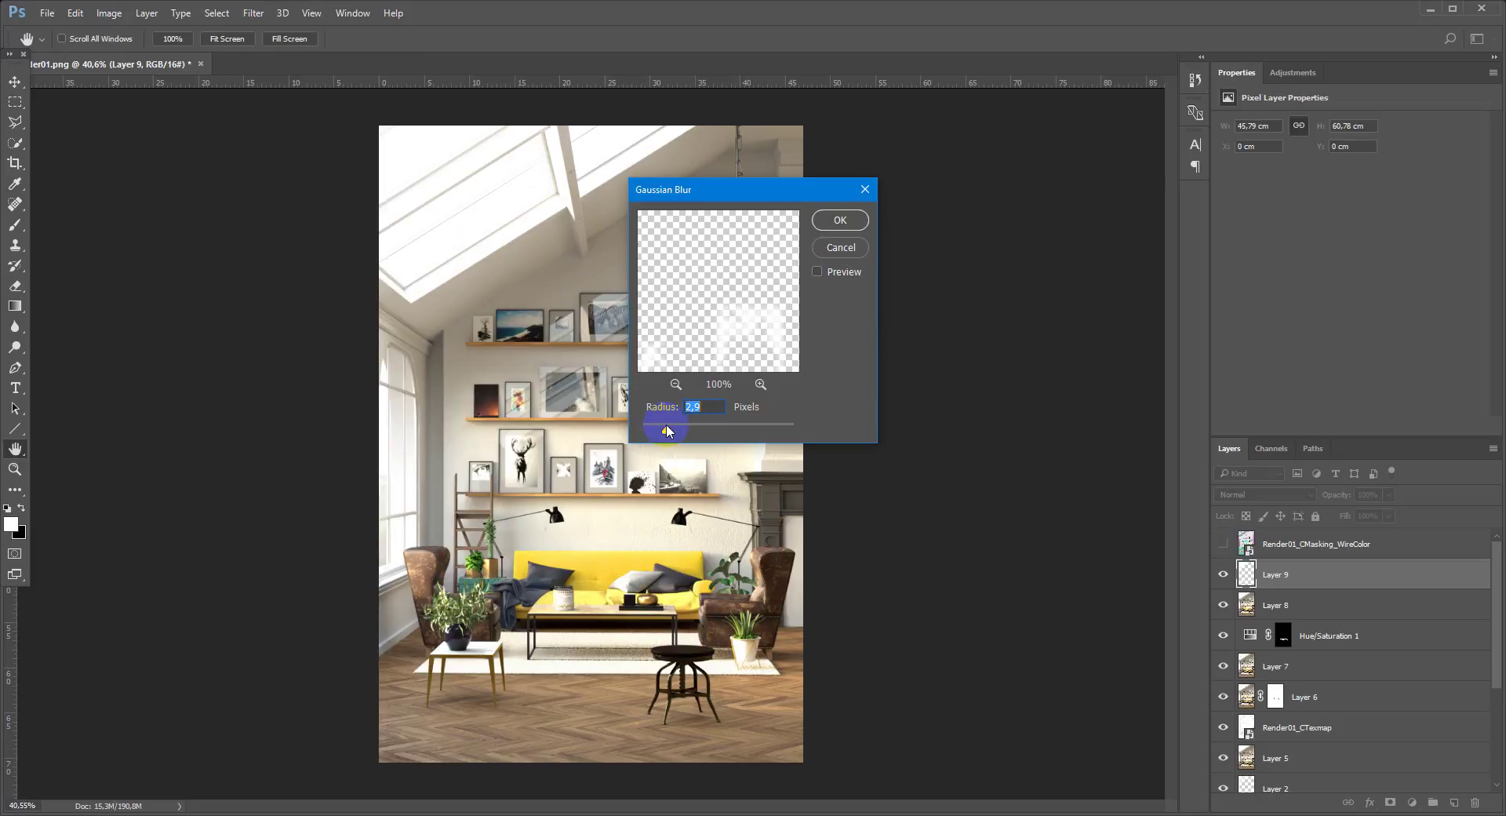
{"action": "left_click", "coordinate": [839, 227]}
{"action": "key", "text": "b"}
Toggle Layer 9's visibility to compare the blurred highlights, including the sofa detail.
{"action": "left_click", "coordinate": [1222, 576]}
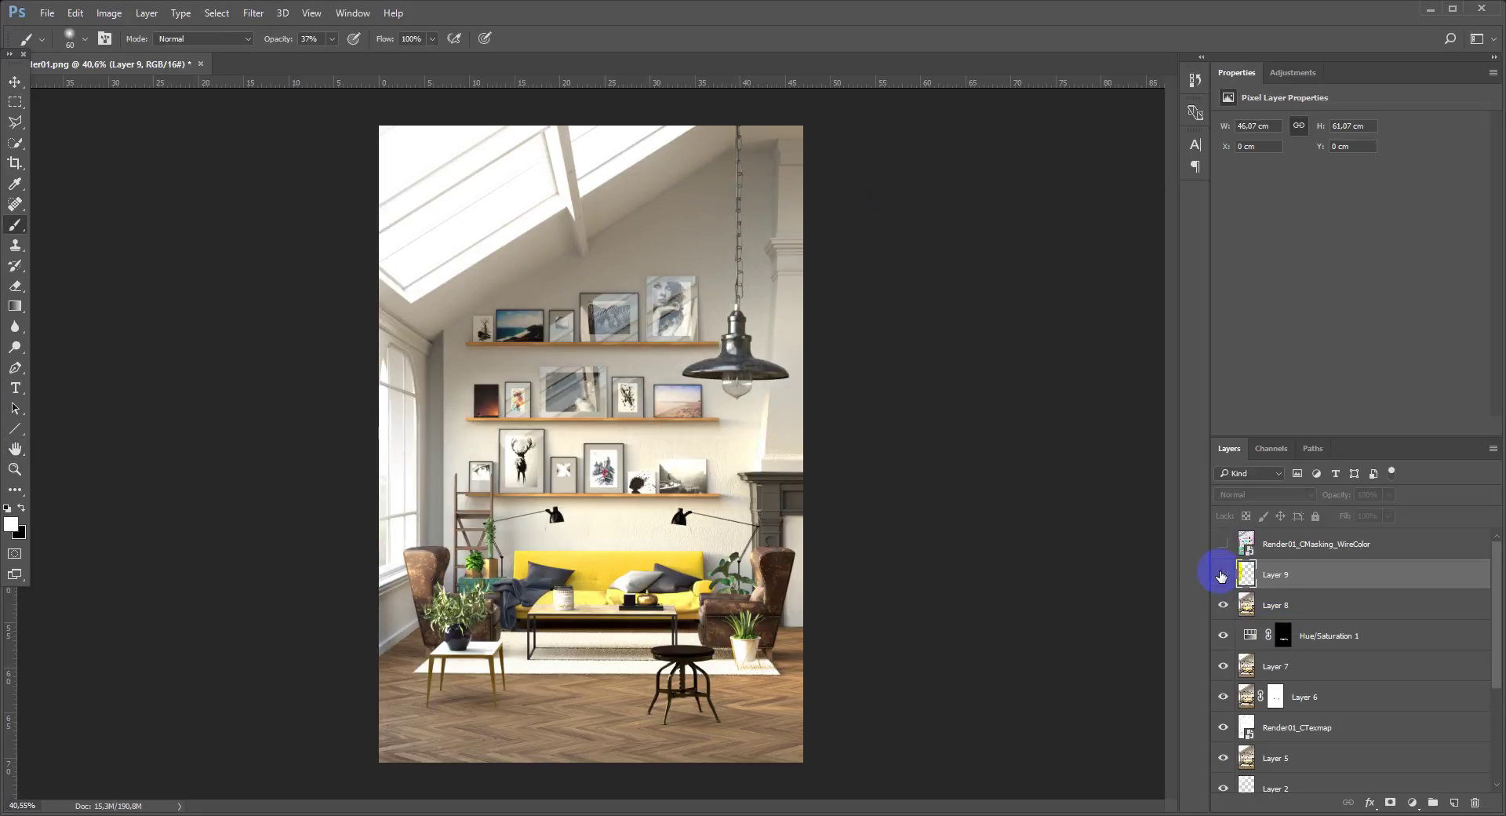
{"action": "left_click", "coordinate": [1222, 575]}
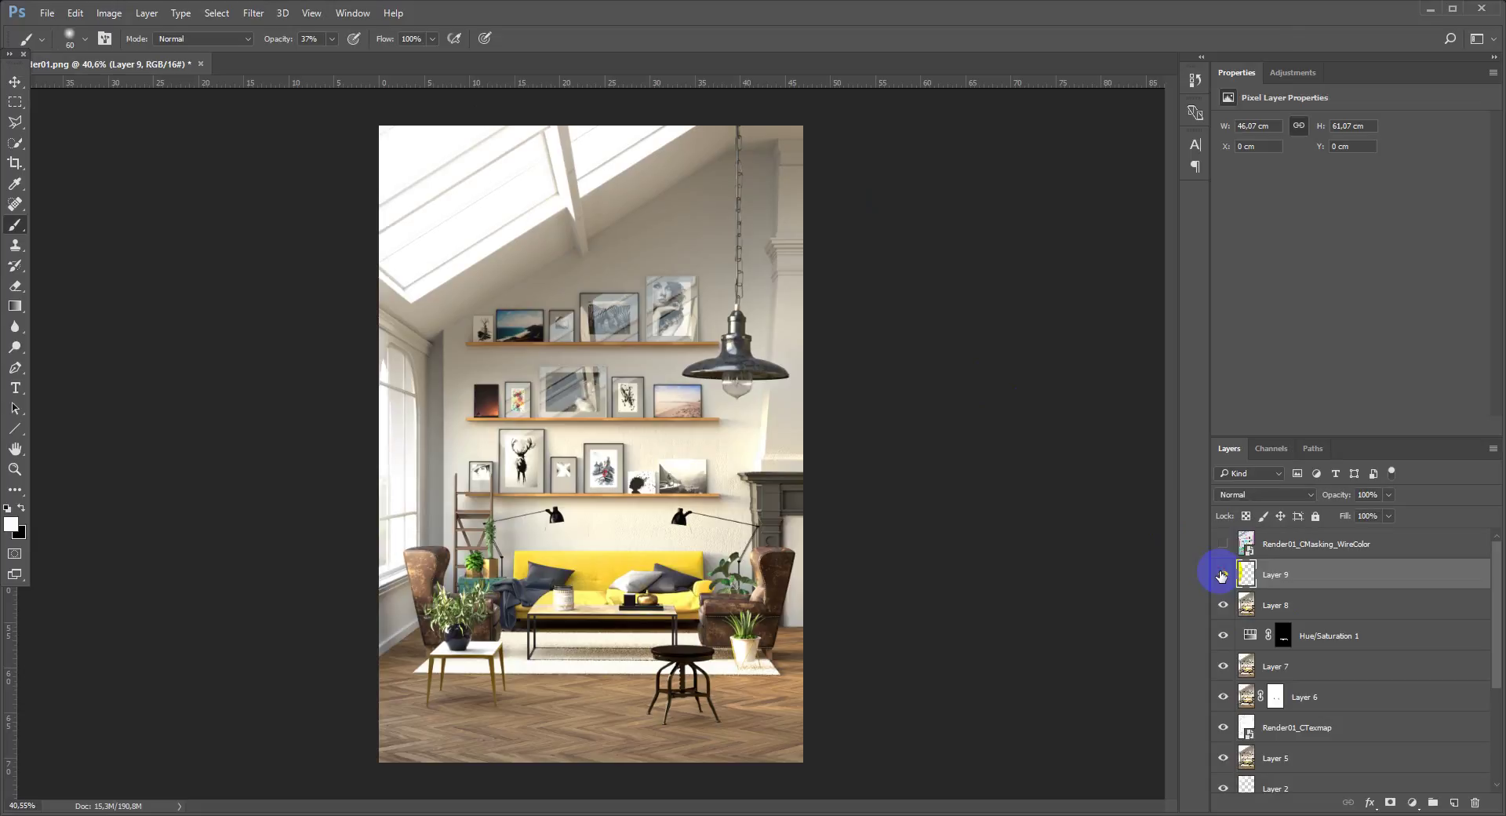
{"action": "left_click", "coordinate": [1222, 576]}
{"action": "left_click", "coordinate": [1221, 576]}
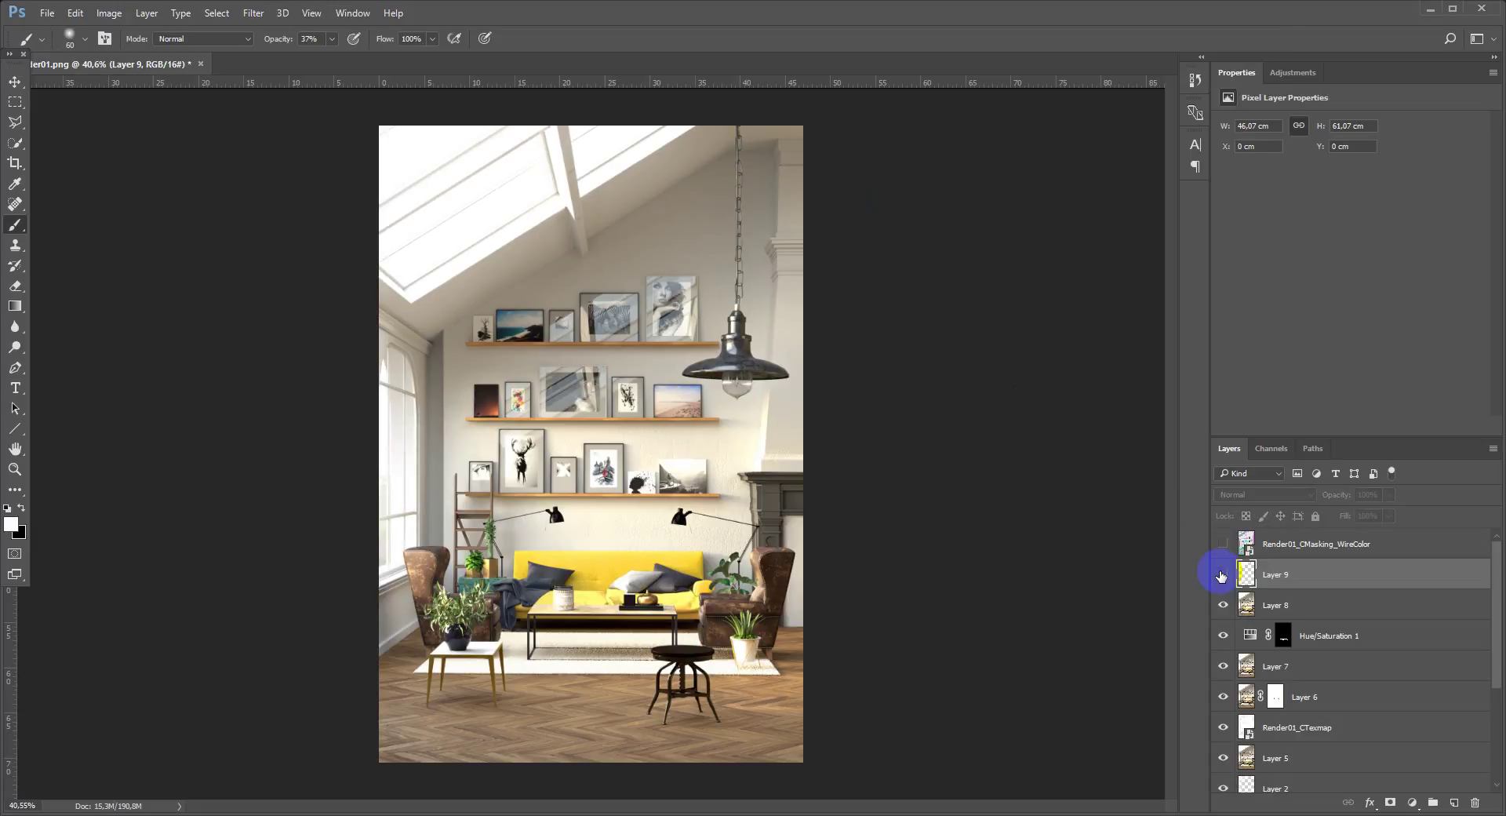
{"action": "scroll", "coordinate": [571, 577], "scroll_direction": "up", "scroll_amount": 1}
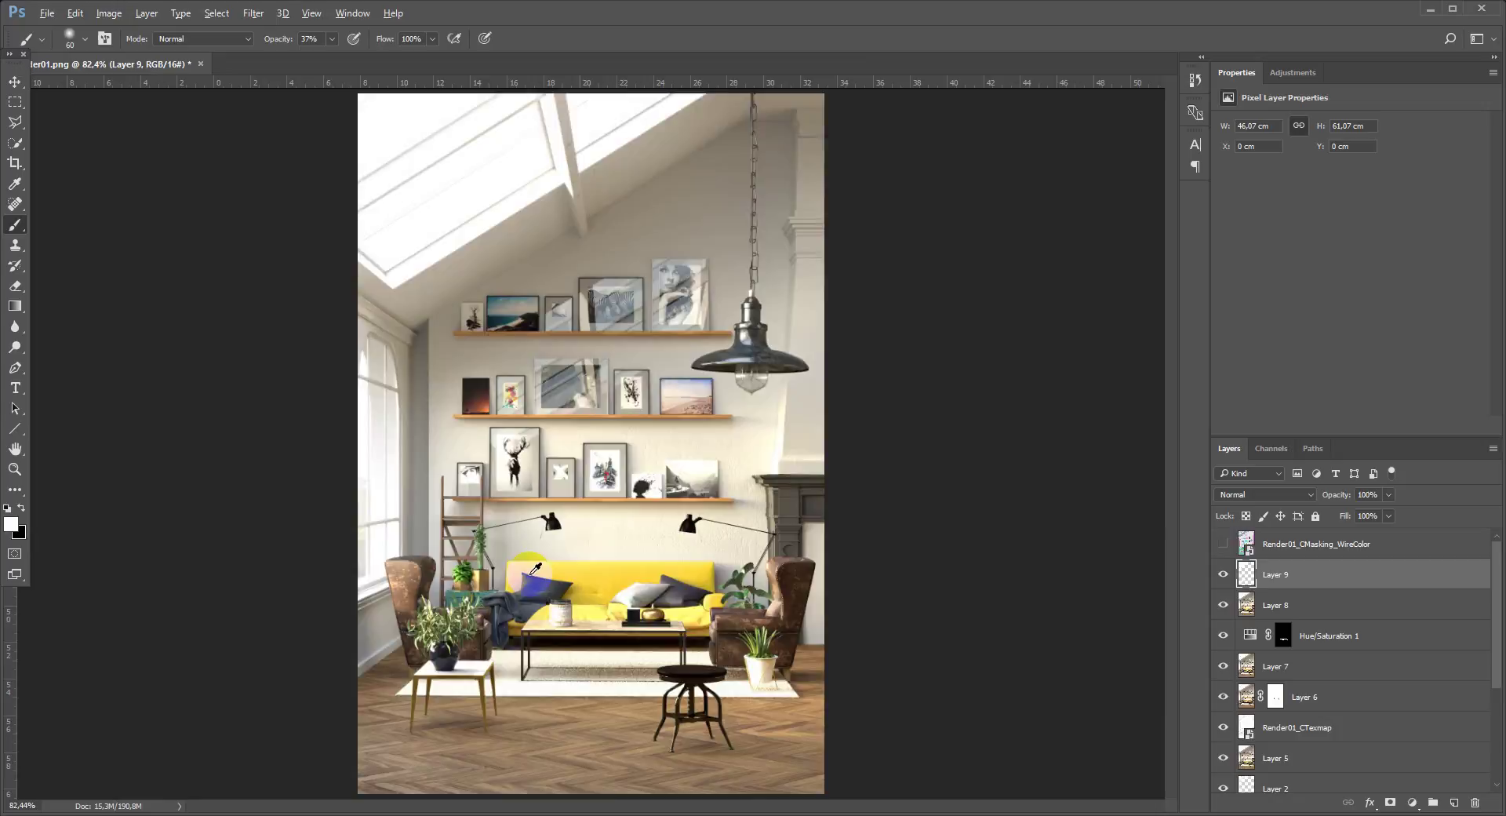
{"action": "scroll", "coordinate": [571, 577], "scroll_direction": "up", "scroll_amount": 4}
{"action": "left_click", "coordinate": [1221, 576]}
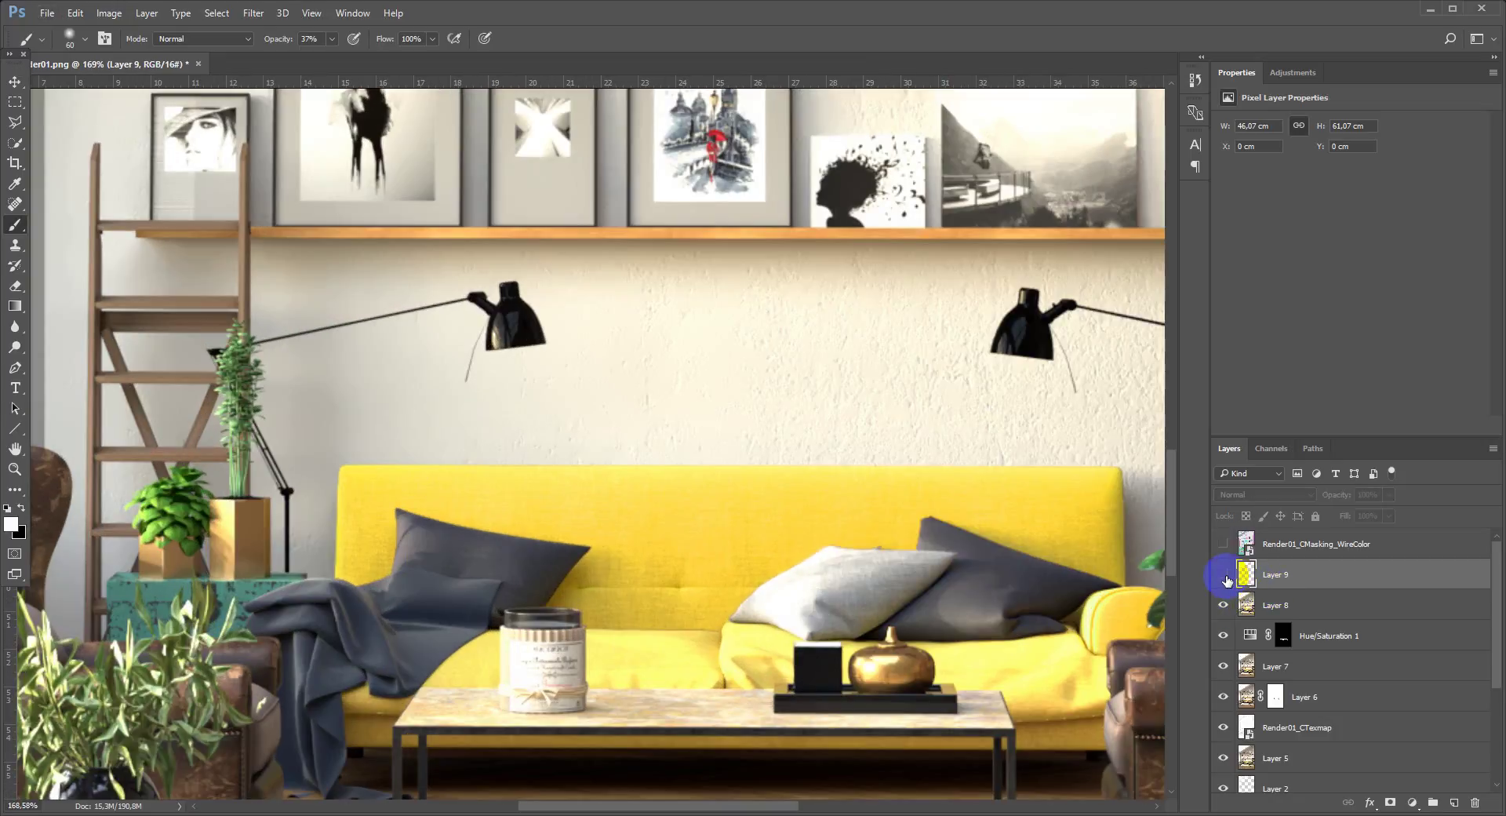
{"action": "left_click", "coordinate": [1221, 576]}
{"action": "left_click", "coordinate": [794, 710]}
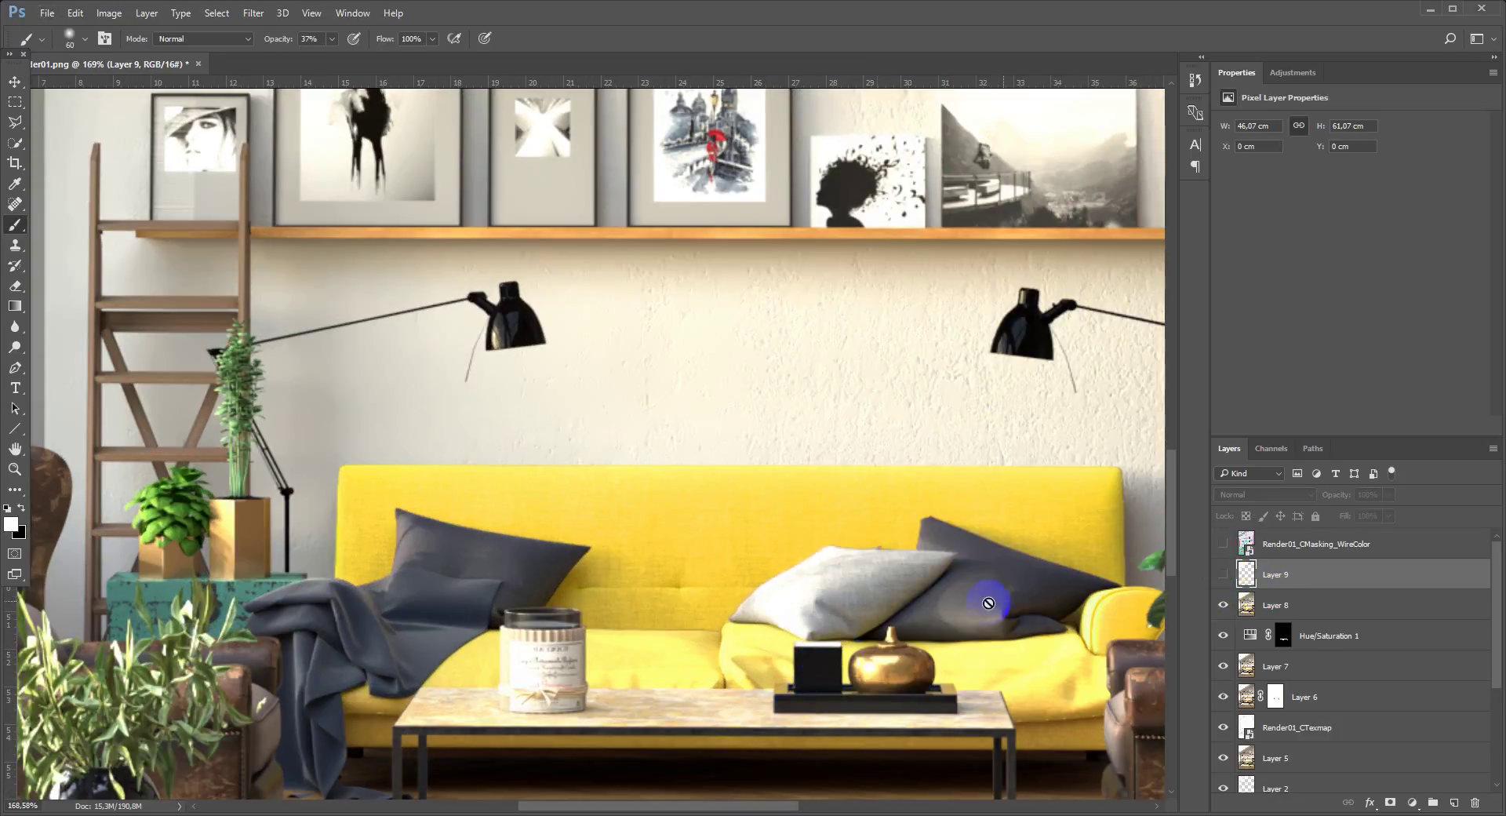
{"action": "left_click", "coordinate": [1221, 574]}
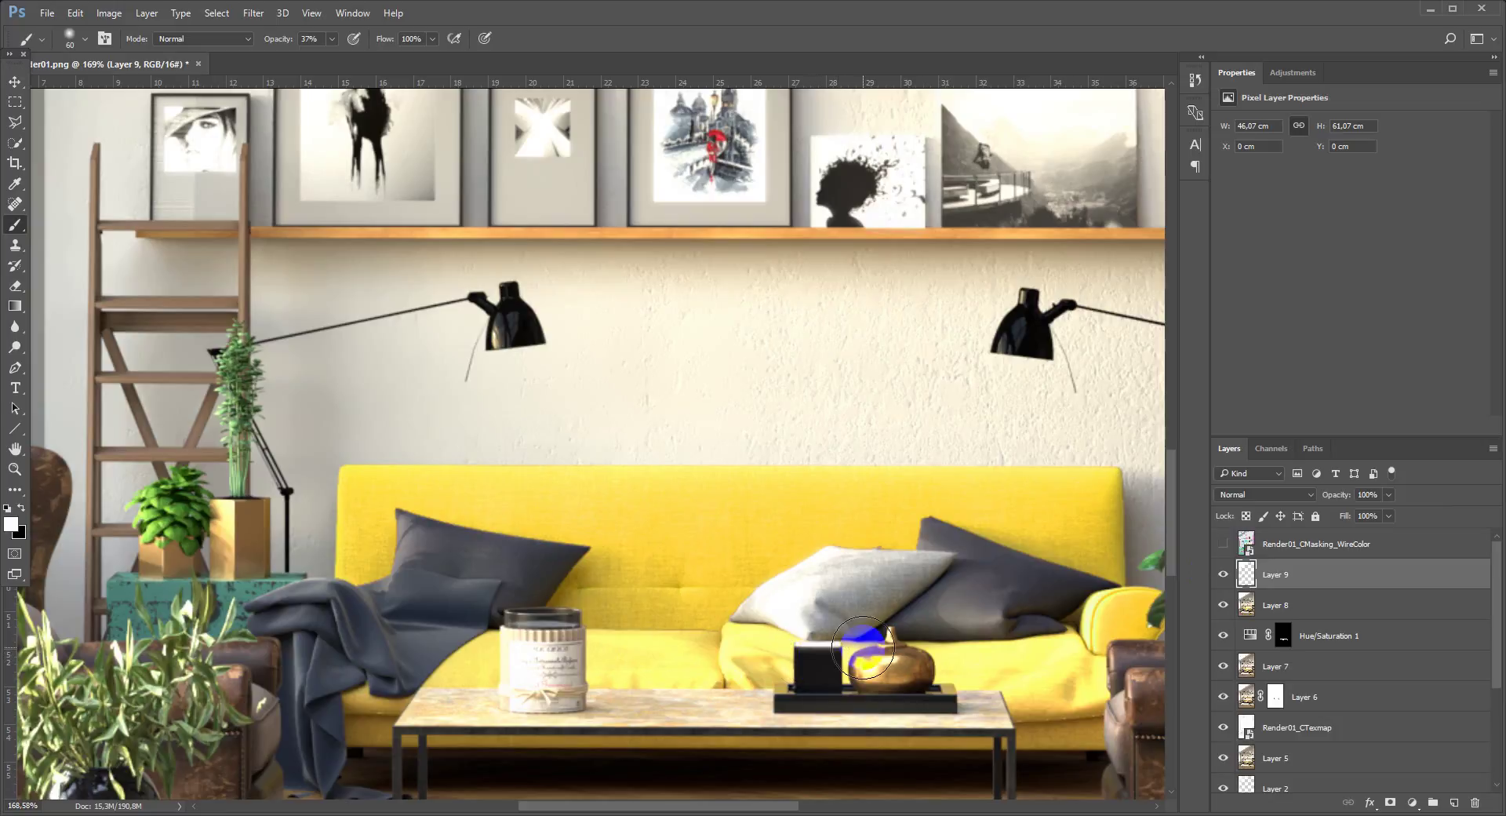
{"action": "scroll", "coordinate": [766, 645], "scroll_direction": "down", "scroll_amount": 2}
{"action": "scroll", "coordinate": [766, 646], "scroll_direction": "down", "scroll_amount": 2}
{"action": "scroll", "coordinate": [767, 646], "scroll_direction": "down", "scroll_amount": 1}
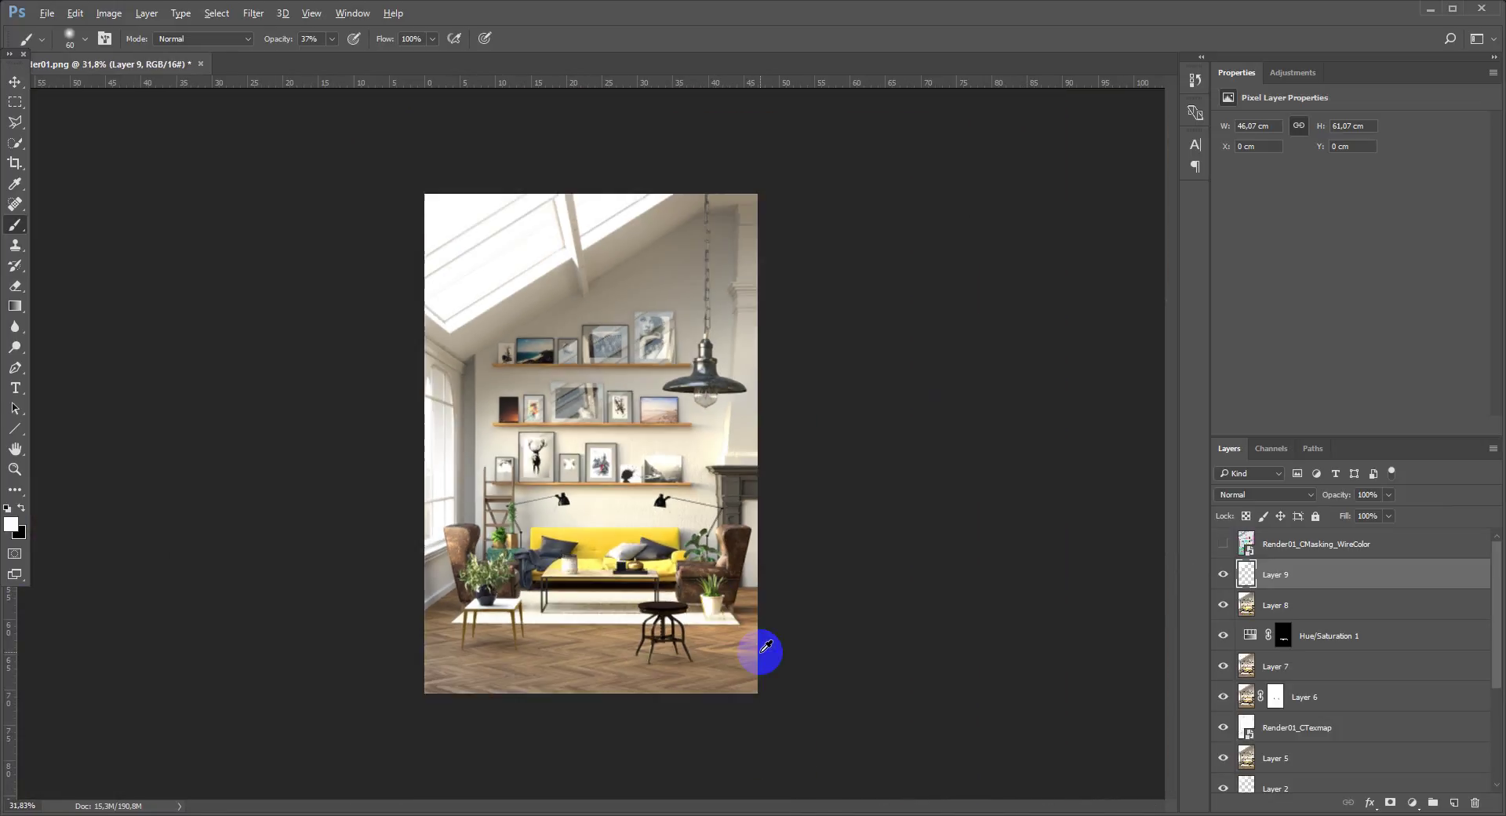
{"action": "scroll", "coordinate": [651, 594], "scroll_direction": "up", "scroll_amount": 1}
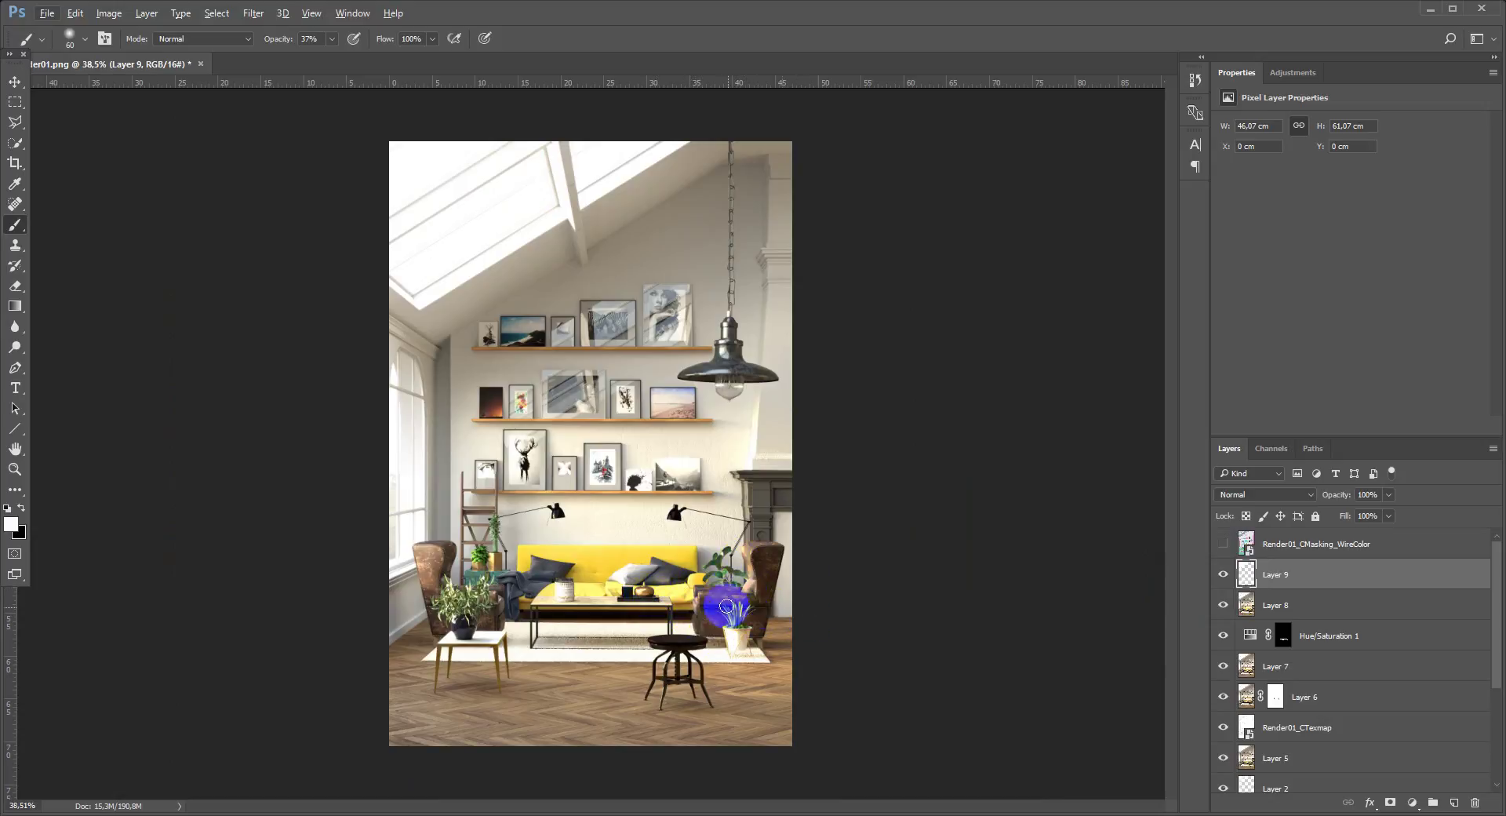
Show the colour-mask render, Color Range-select the green armchair, and copy it from Layer 8 to Layer 10.
{"action": "left_click", "coordinate": [1224, 544]}
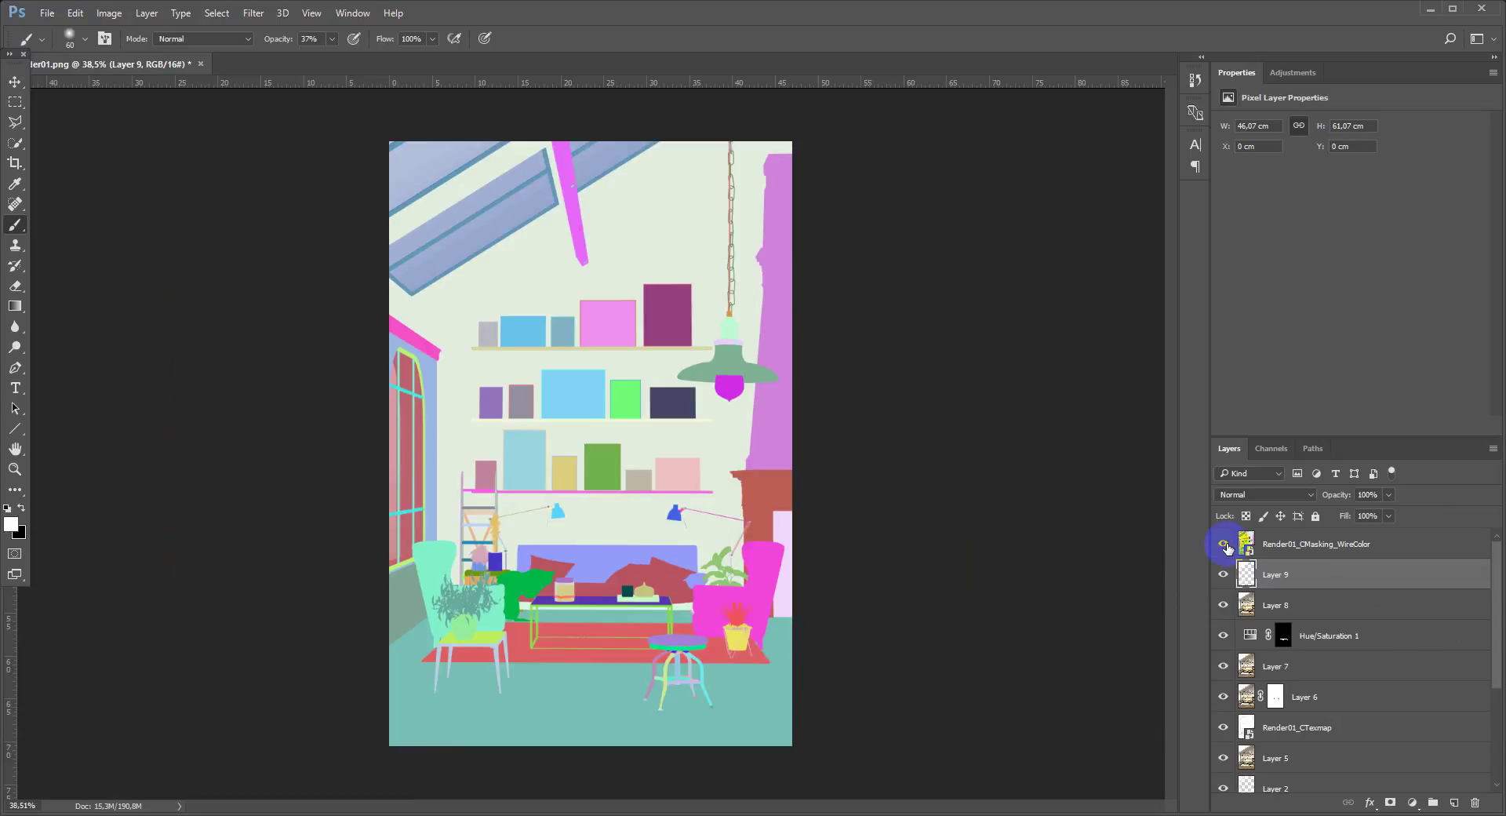
{"action": "left_click", "coordinate": [220, 12]}
{"action": "left_click", "coordinate": [281, 163]}
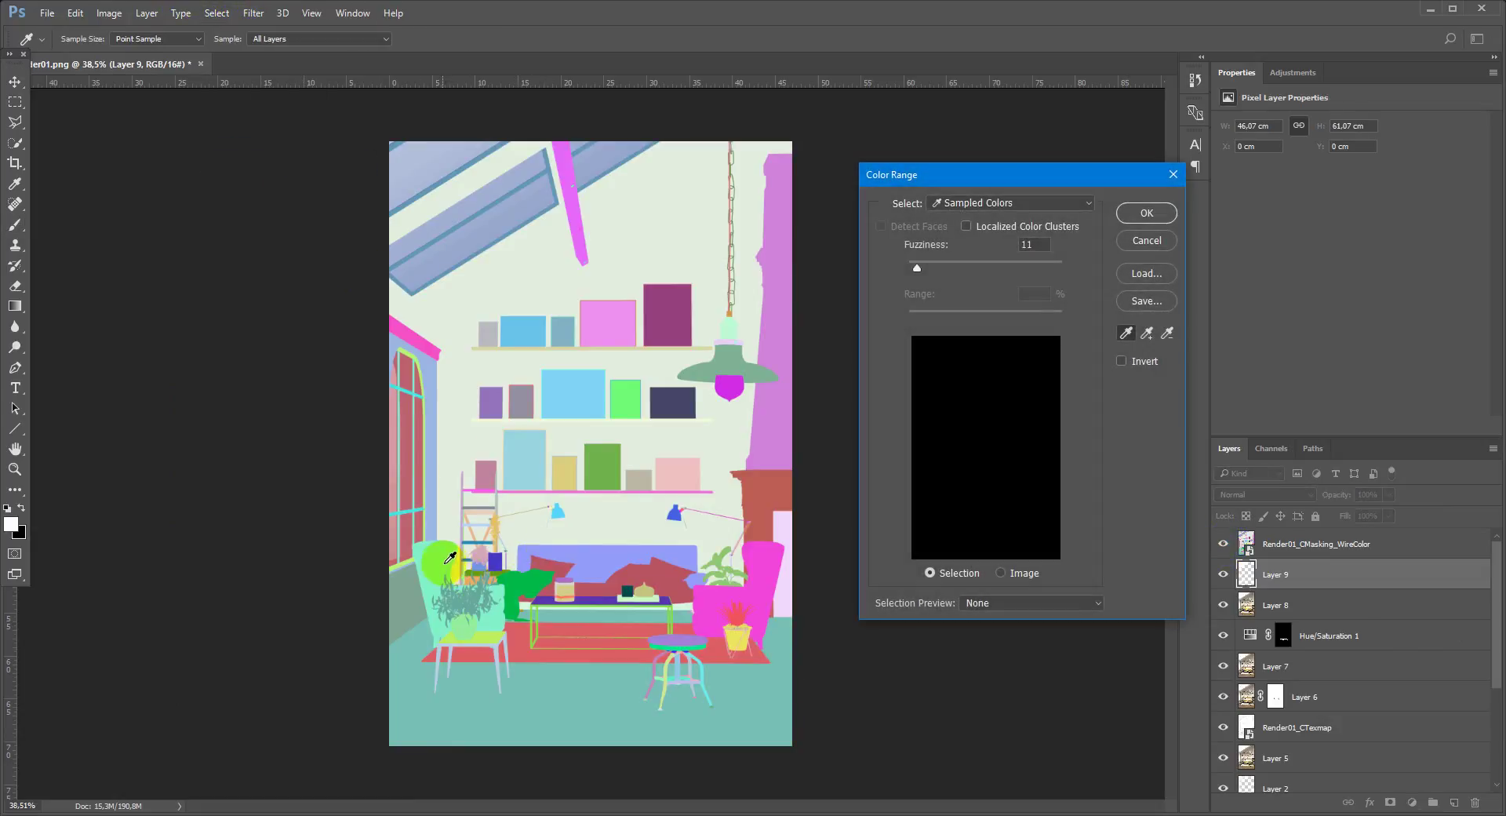
{"action": "left_click", "coordinate": [767, 562]}
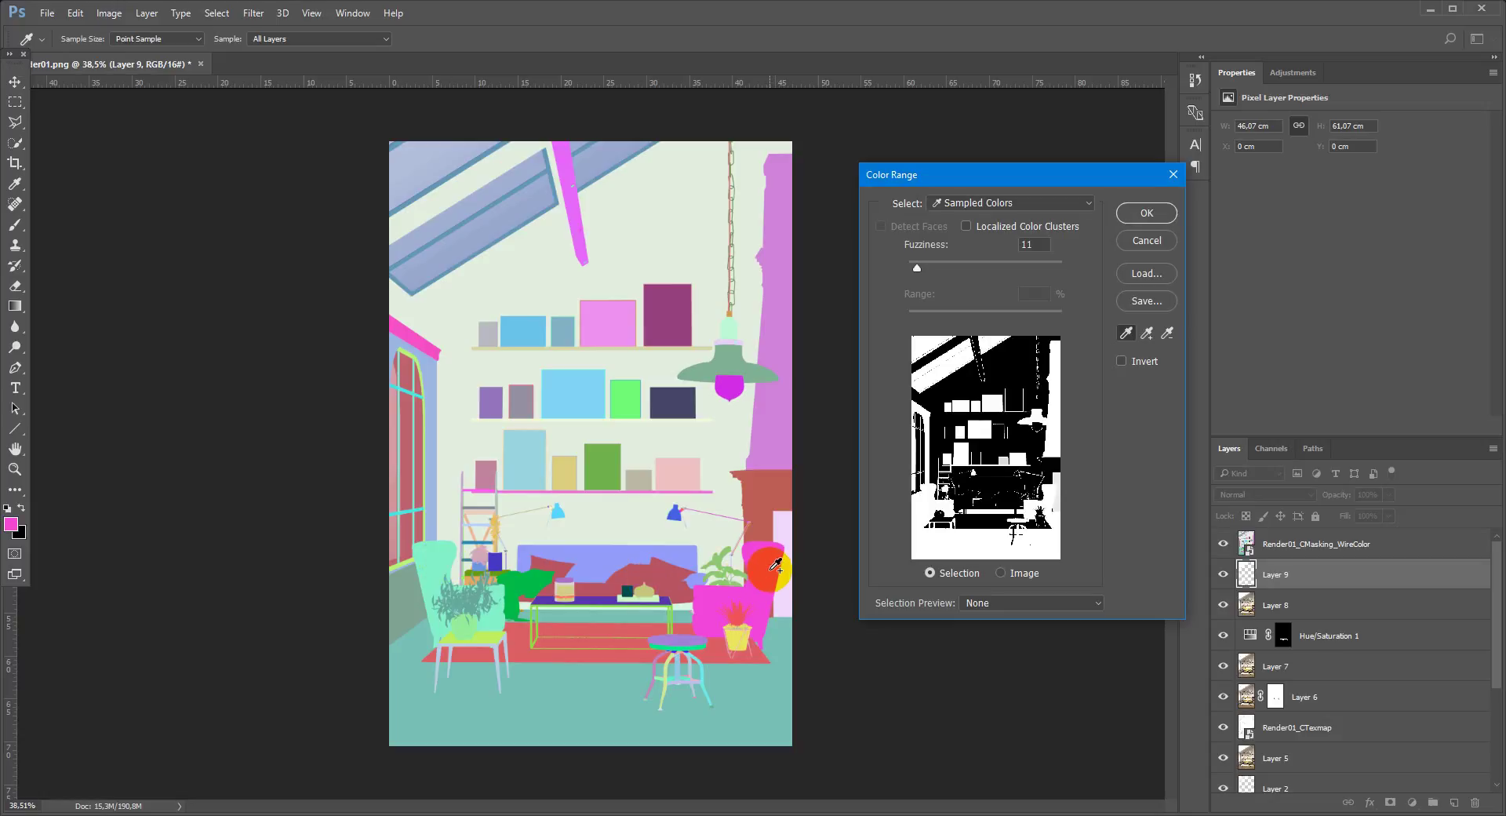
{"action": "left_click", "coordinate": [431, 559]}
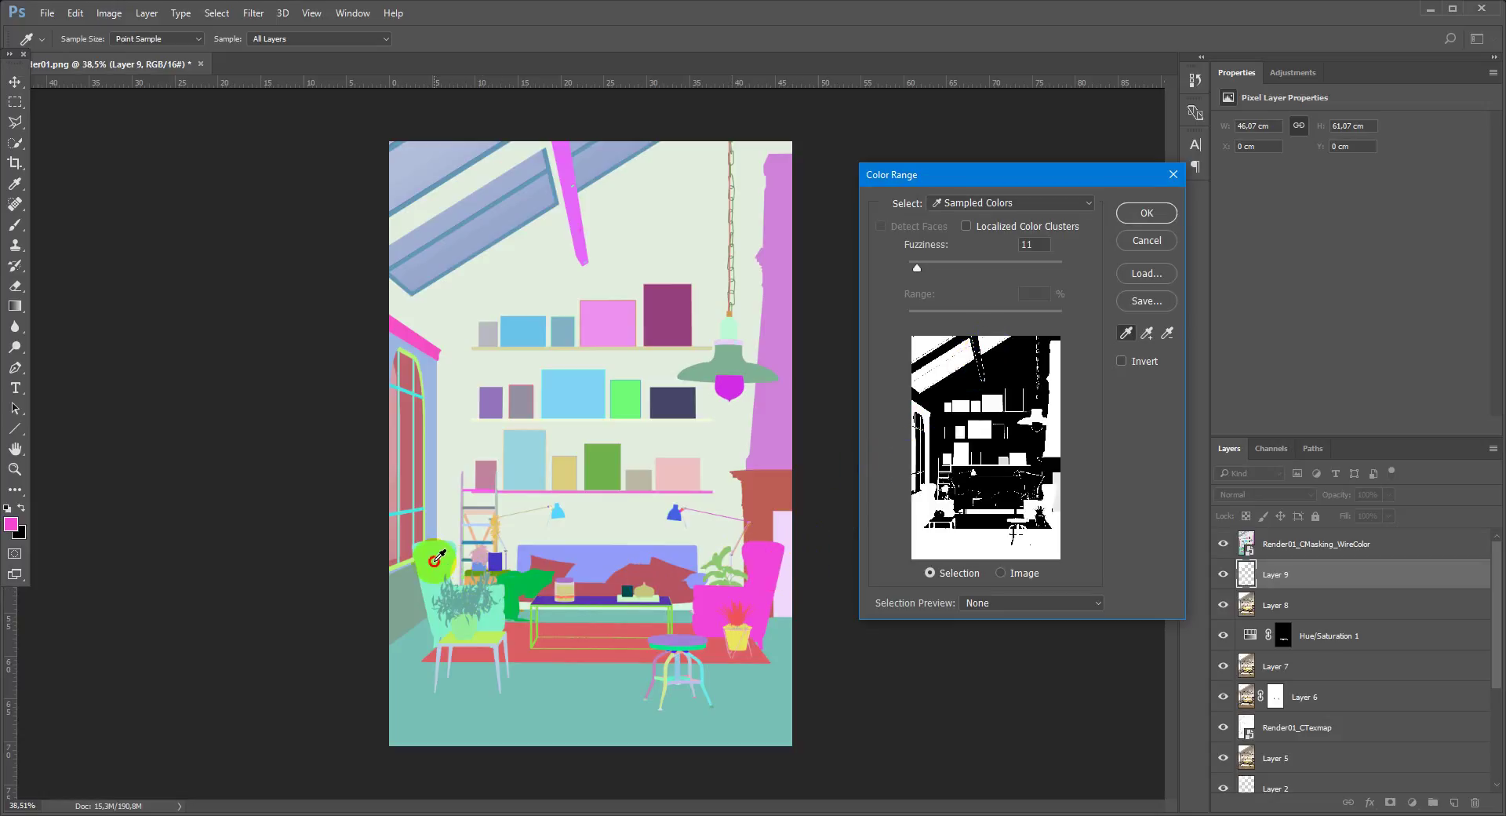
{"action": "left_click", "coordinate": [1146, 212]}
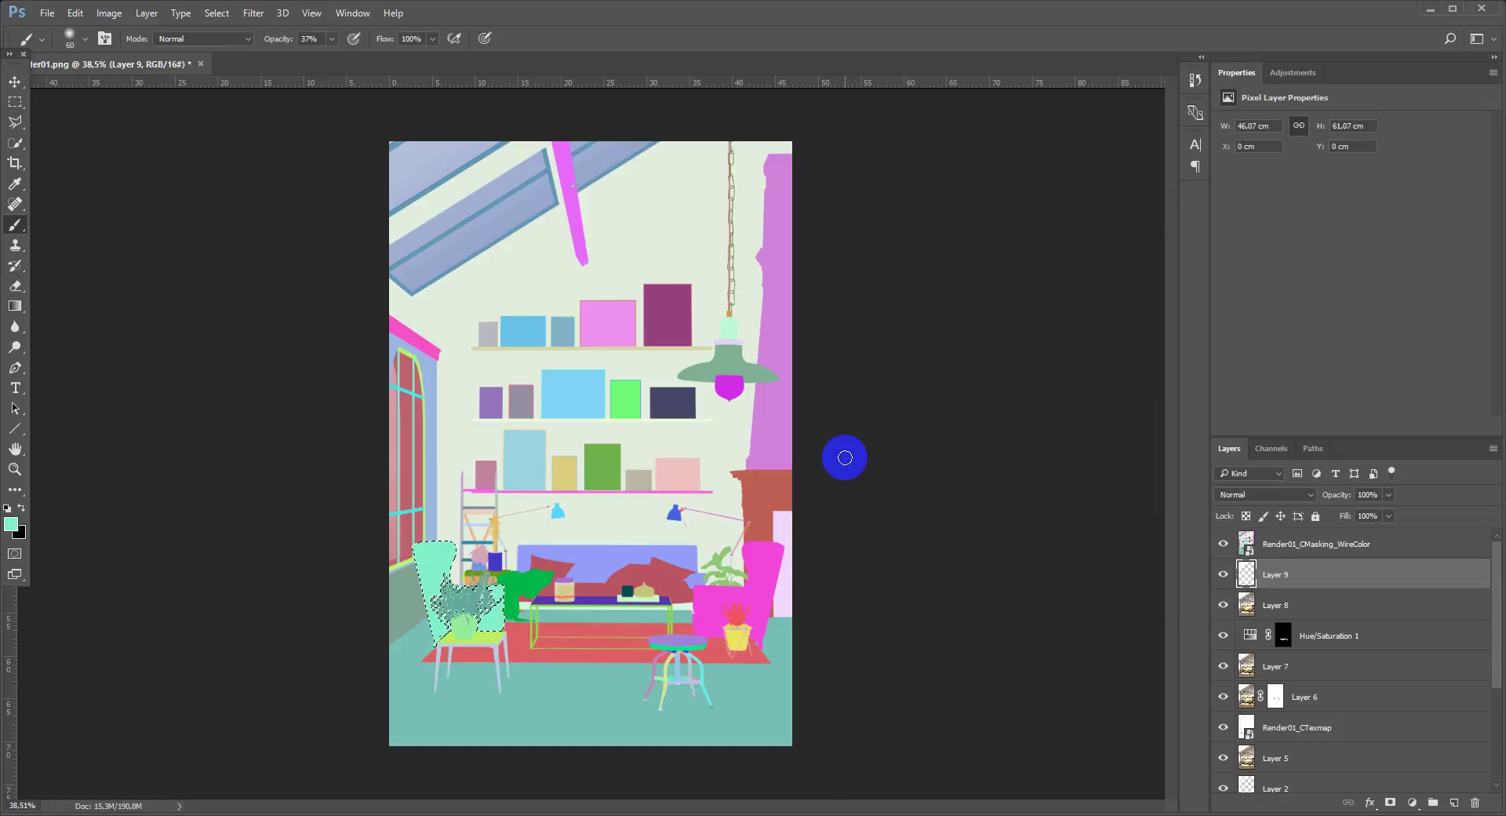
{"action": "left_click", "coordinate": [1321, 605]}
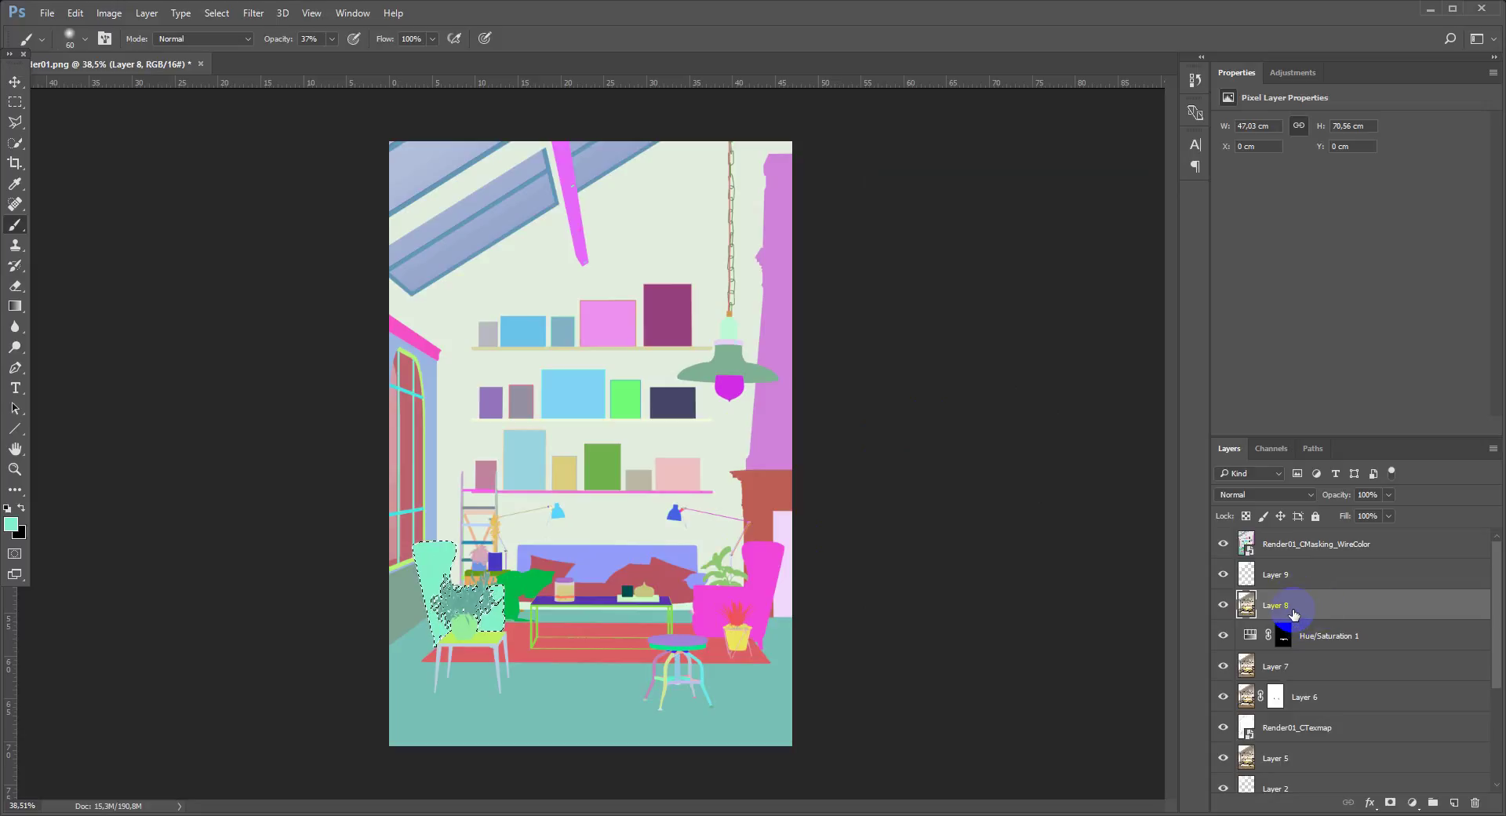
{"action": "key", "text": "ctrl+j"}
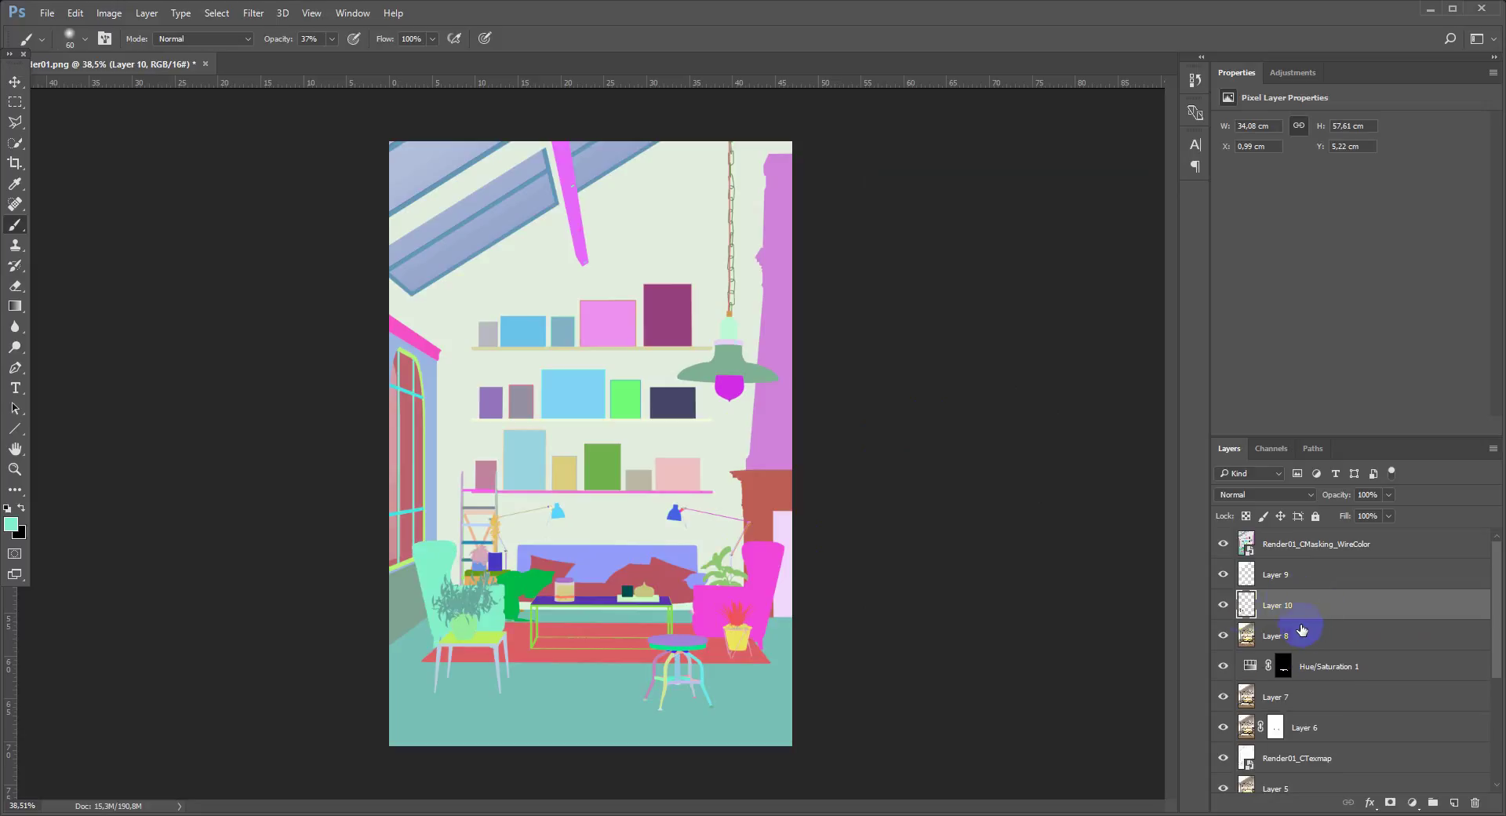
Toggle the colour mask and try Color Range selections of the magenta armchair, cancelling them.
{"action": "left_click", "coordinate": [1224, 544]}
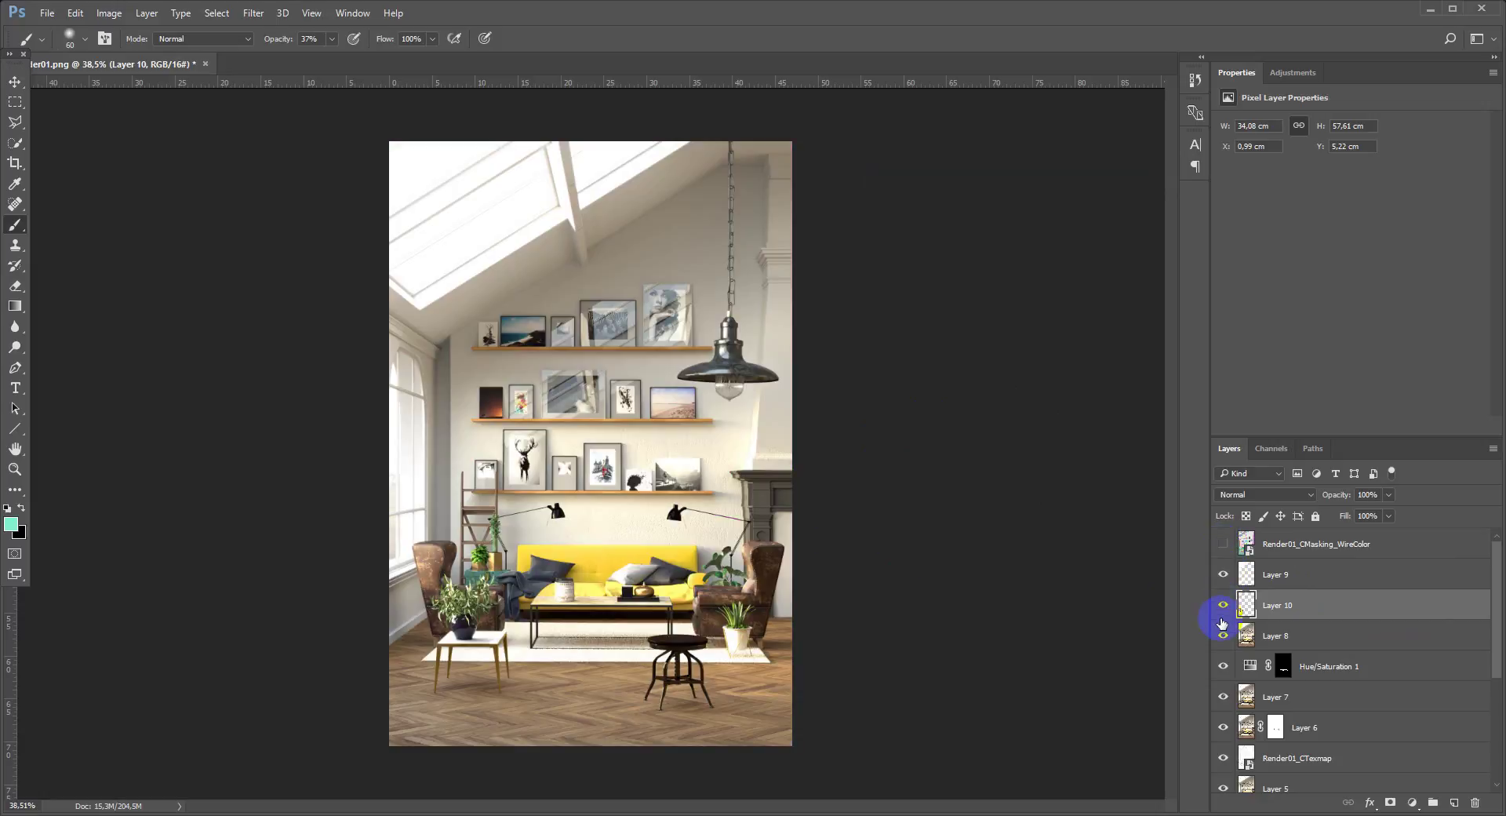
{"action": "left_click", "coordinate": [1223, 544]}
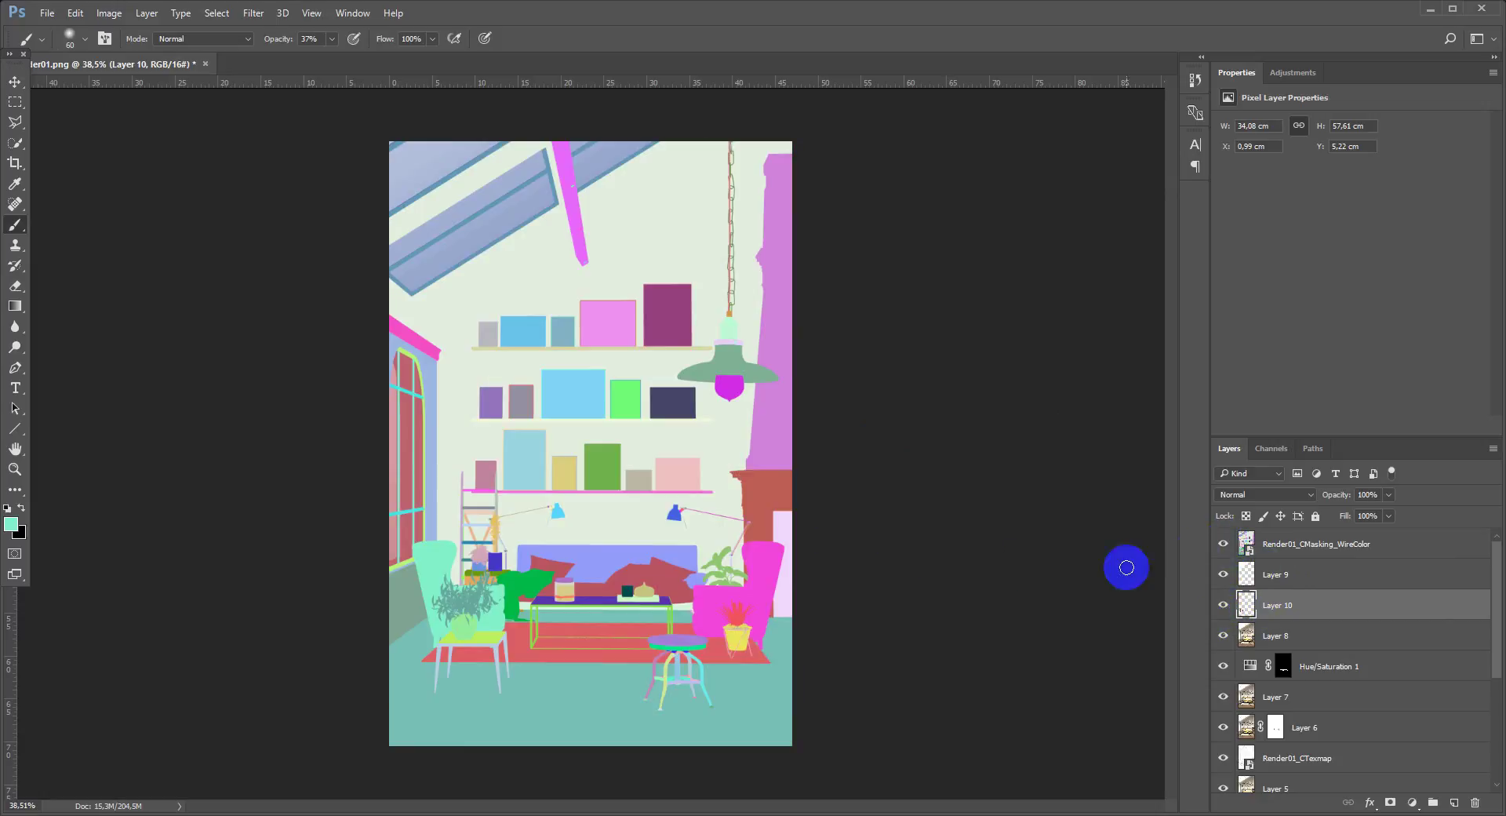
{"action": "left_click", "coordinate": [217, 13]}
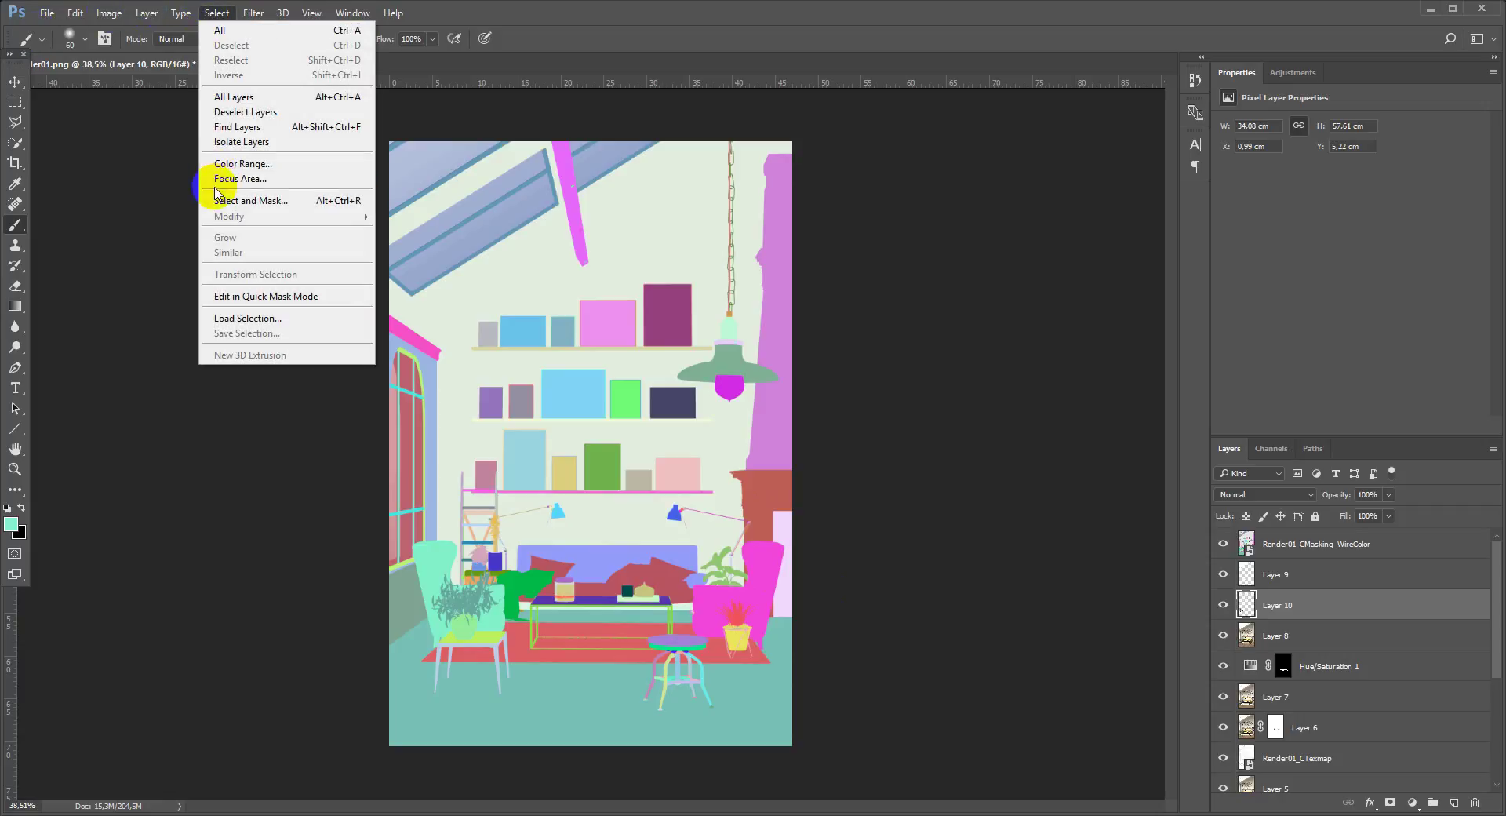
{"action": "left_click", "coordinate": [236, 163]}
{"action": "left_click", "coordinate": [753, 584]}
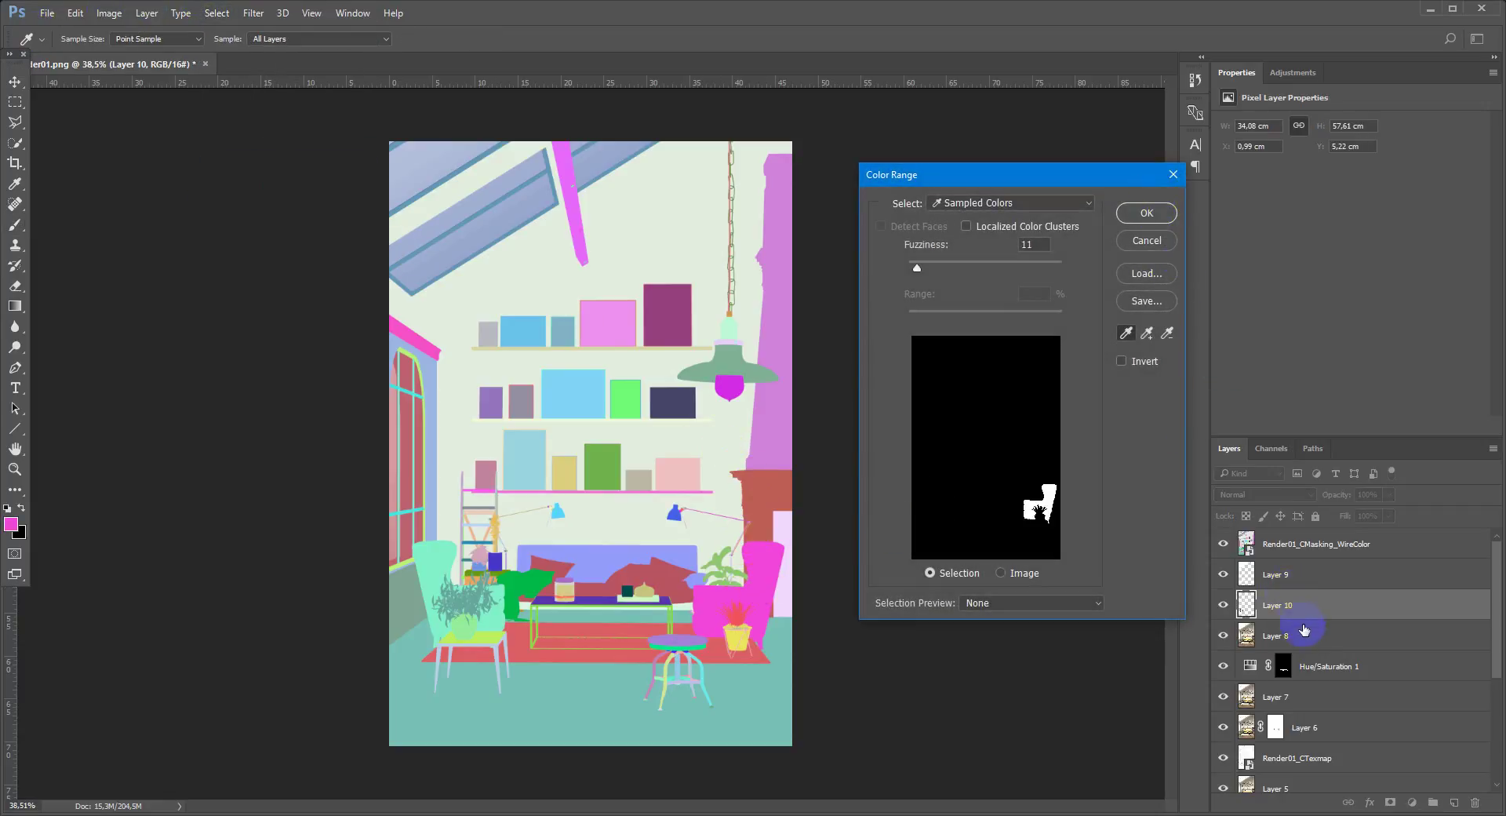
{"action": "left_click", "coordinate": [1147, 240]}
{"action": "key", "text": "b"}
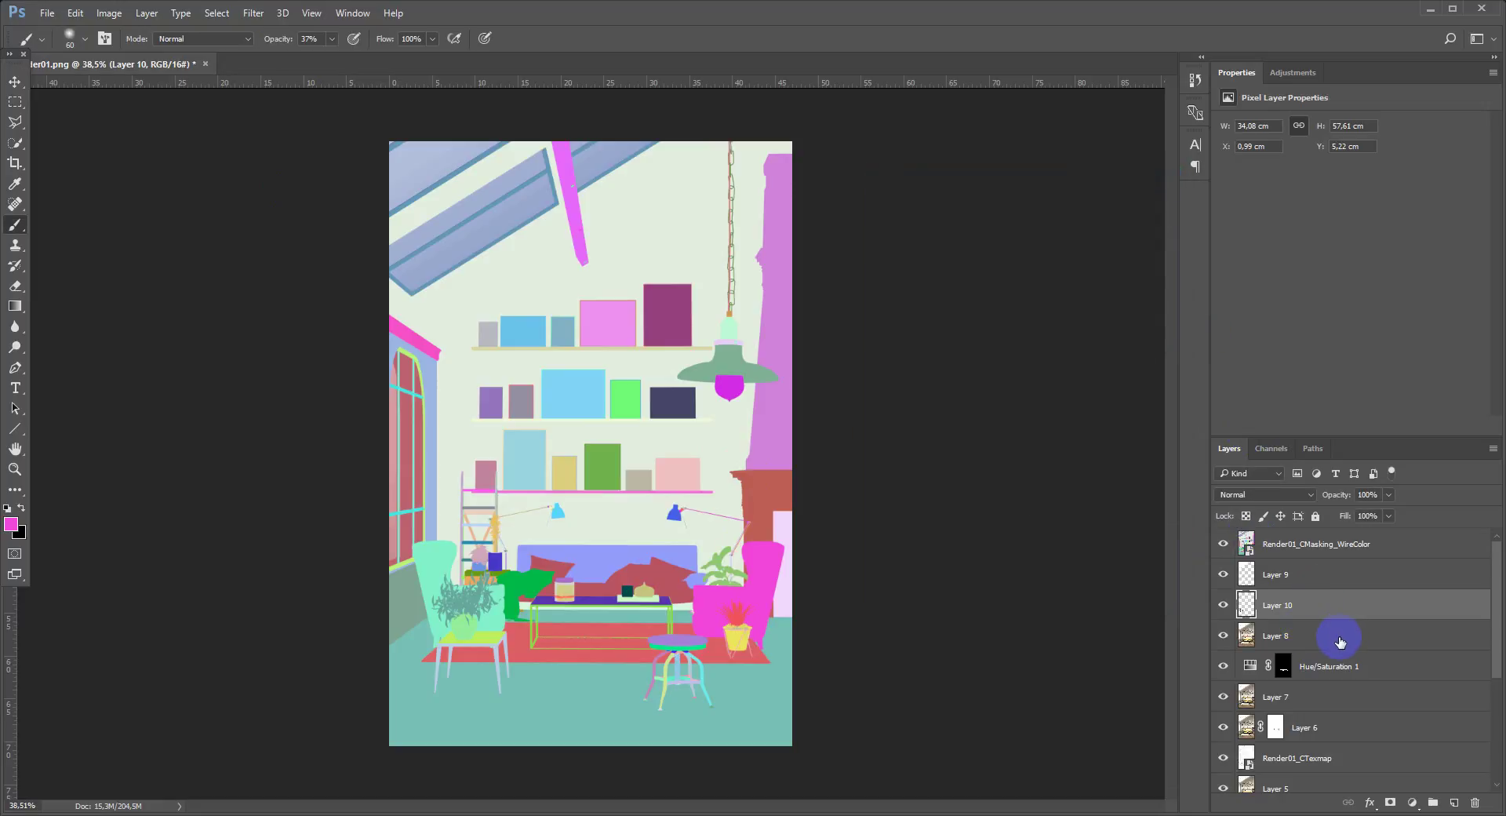
{"action": "left_click", "coordinate": [1339, 642]}
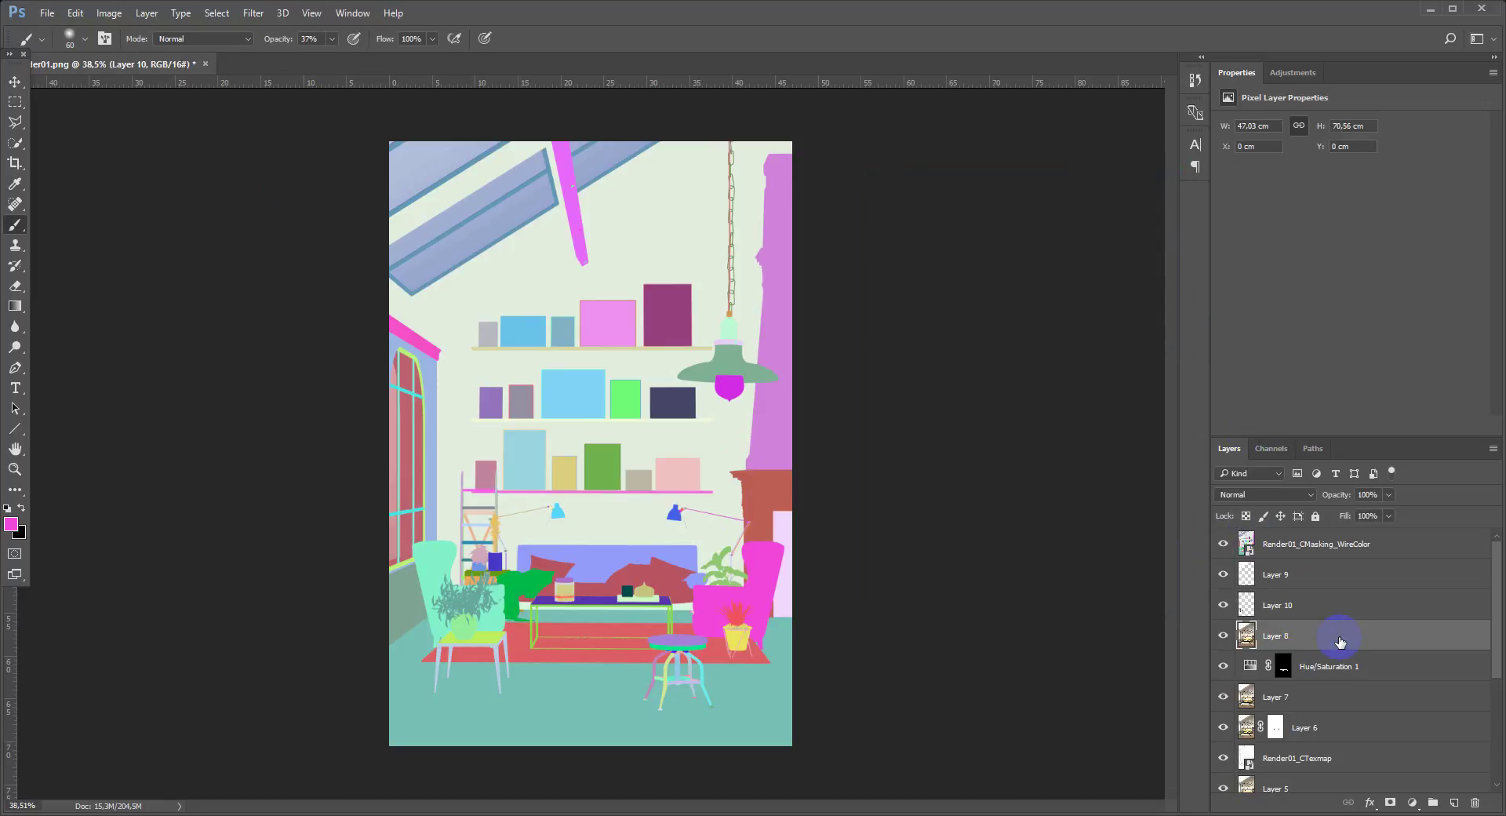
{"action": "left_click", "coordinate": [217, 12]}
{"action": "left_click", "coordinate": [289, 164]}
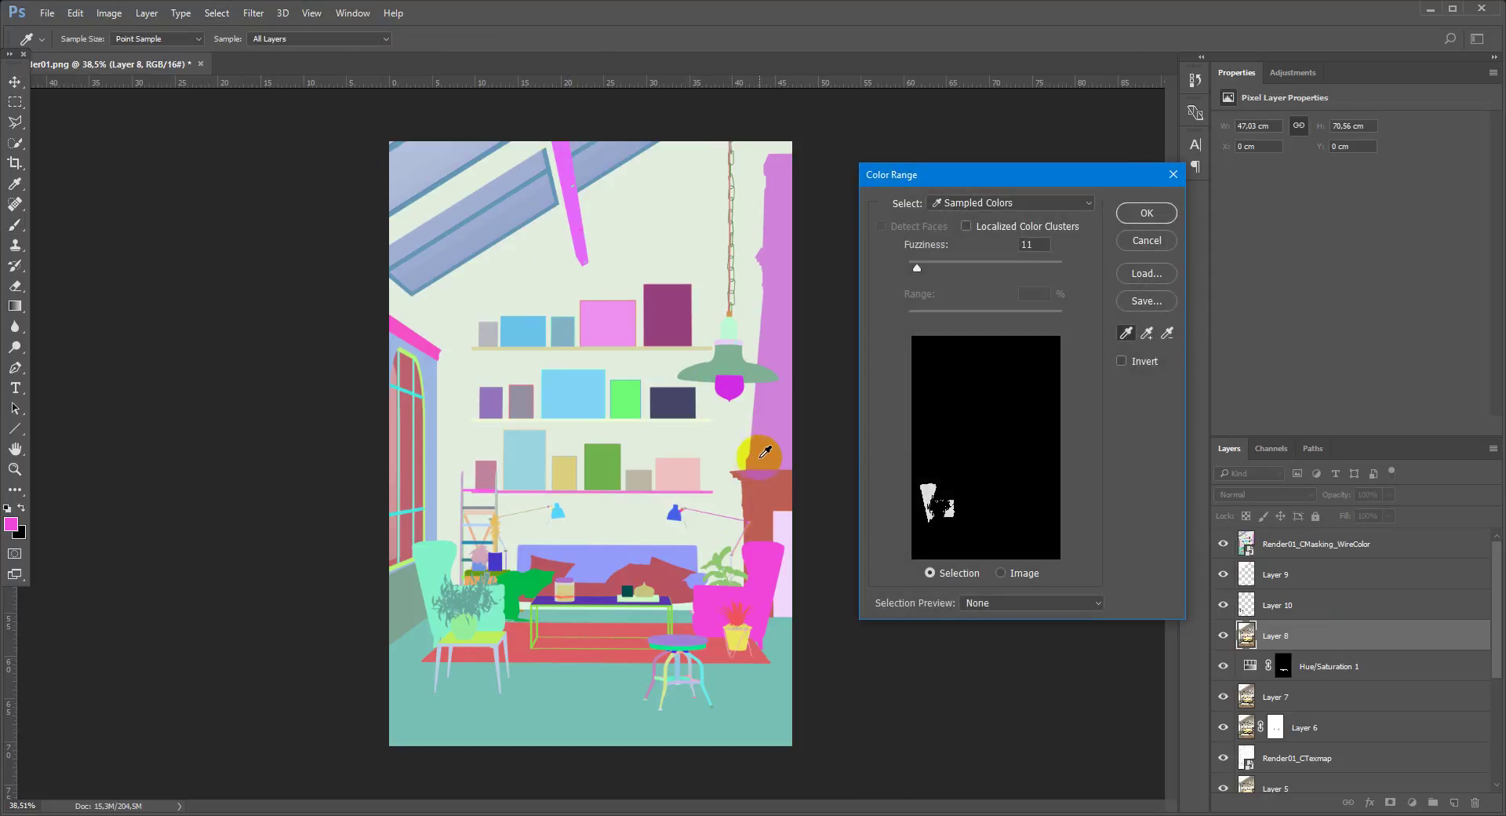
{"action": "left_click", "coordinate": [1161, 240]}
Color Range-select the magenta armchair on the WireColor layer and copy it from Layer 8 to Layer 11.
{"action": "left_click", "coordinate": [1355, 549]}
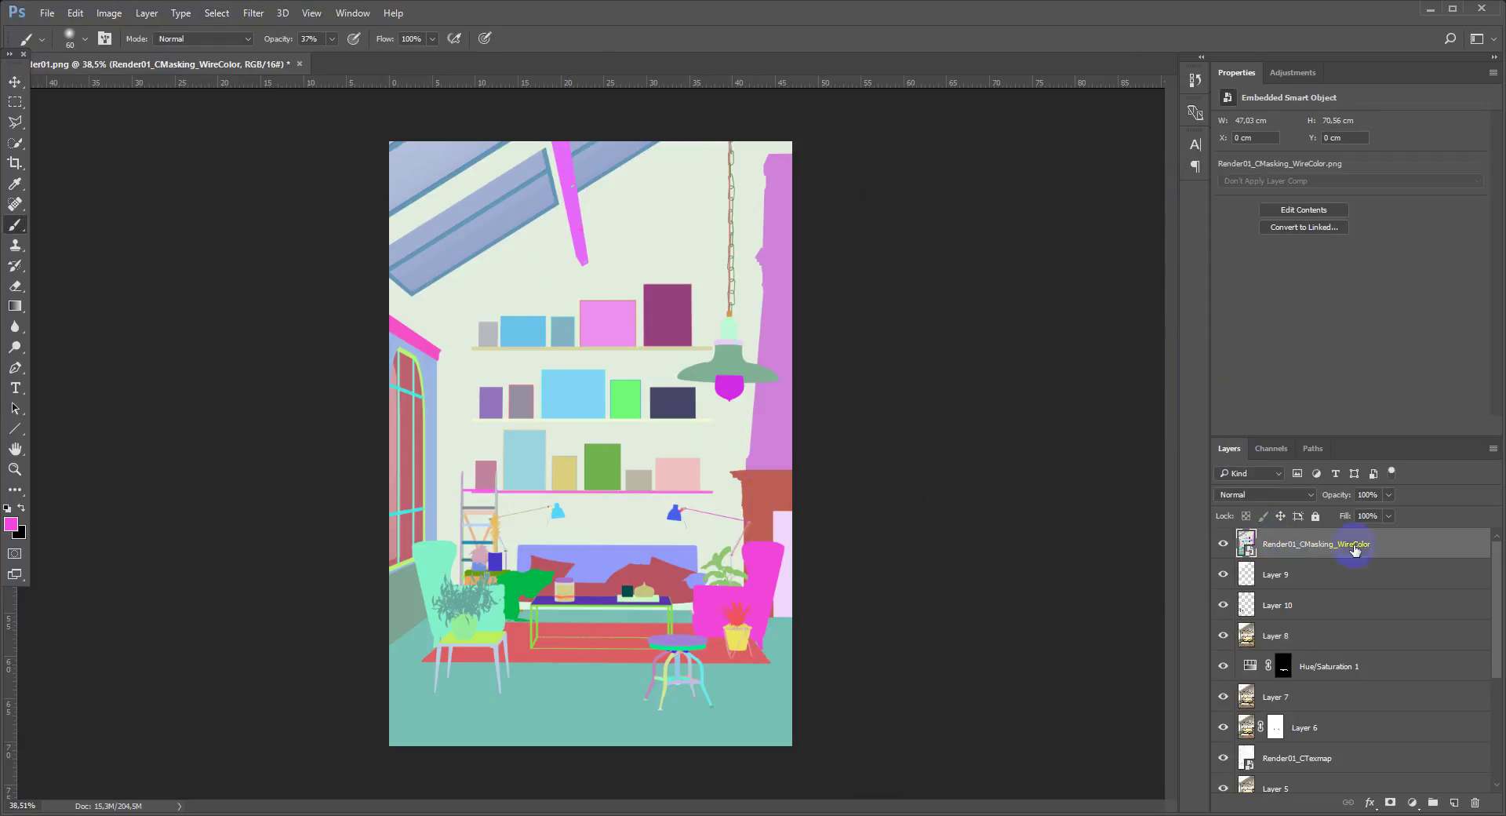
{"action": "left_click", "coordinate": [248, 16]}
{"action": "mouse_move", "coordinate": [217, 12]}
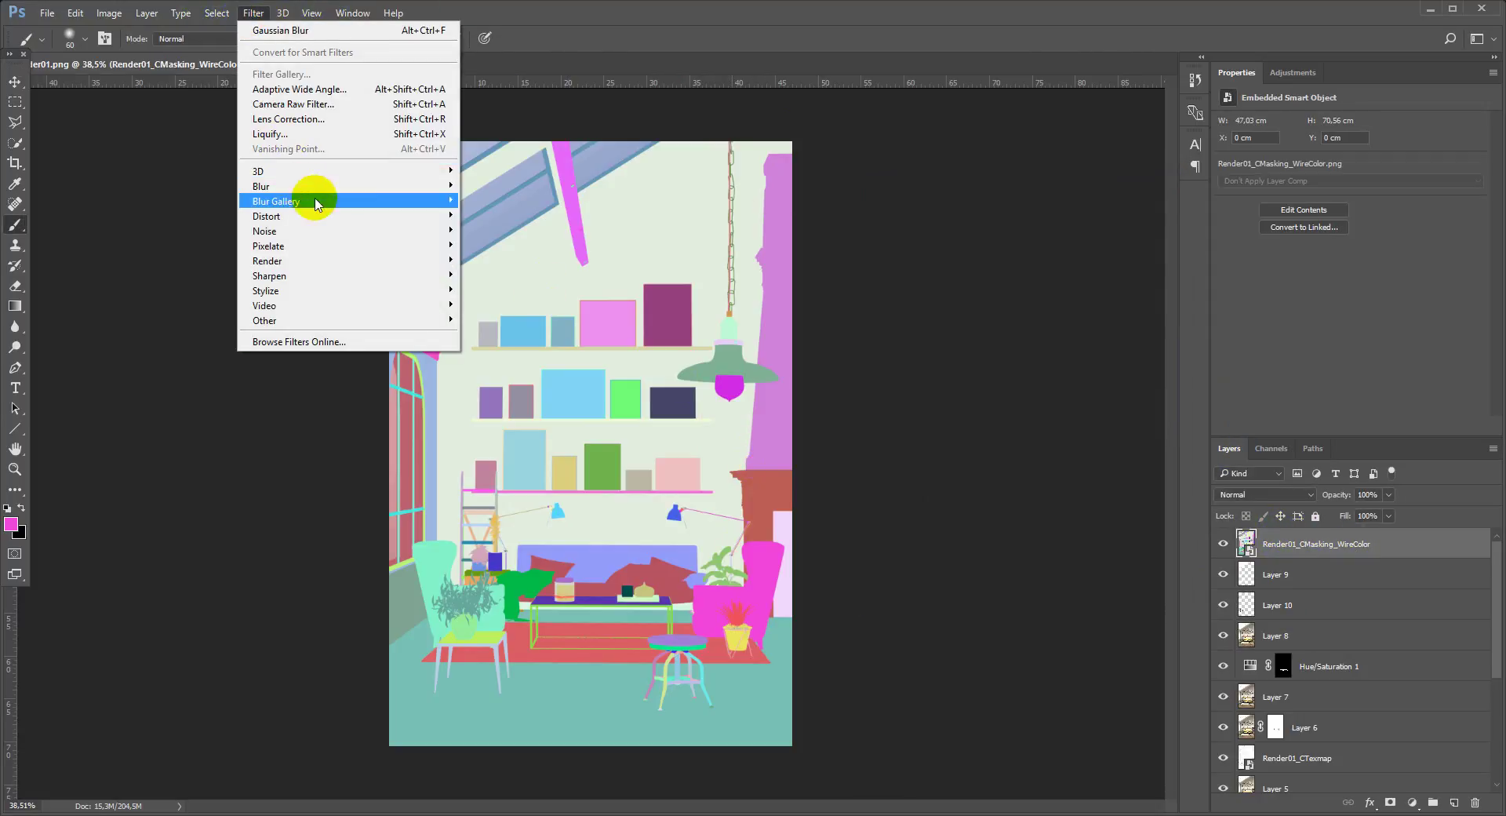
{"action": "left_click", "coordinate": [243, 163]}
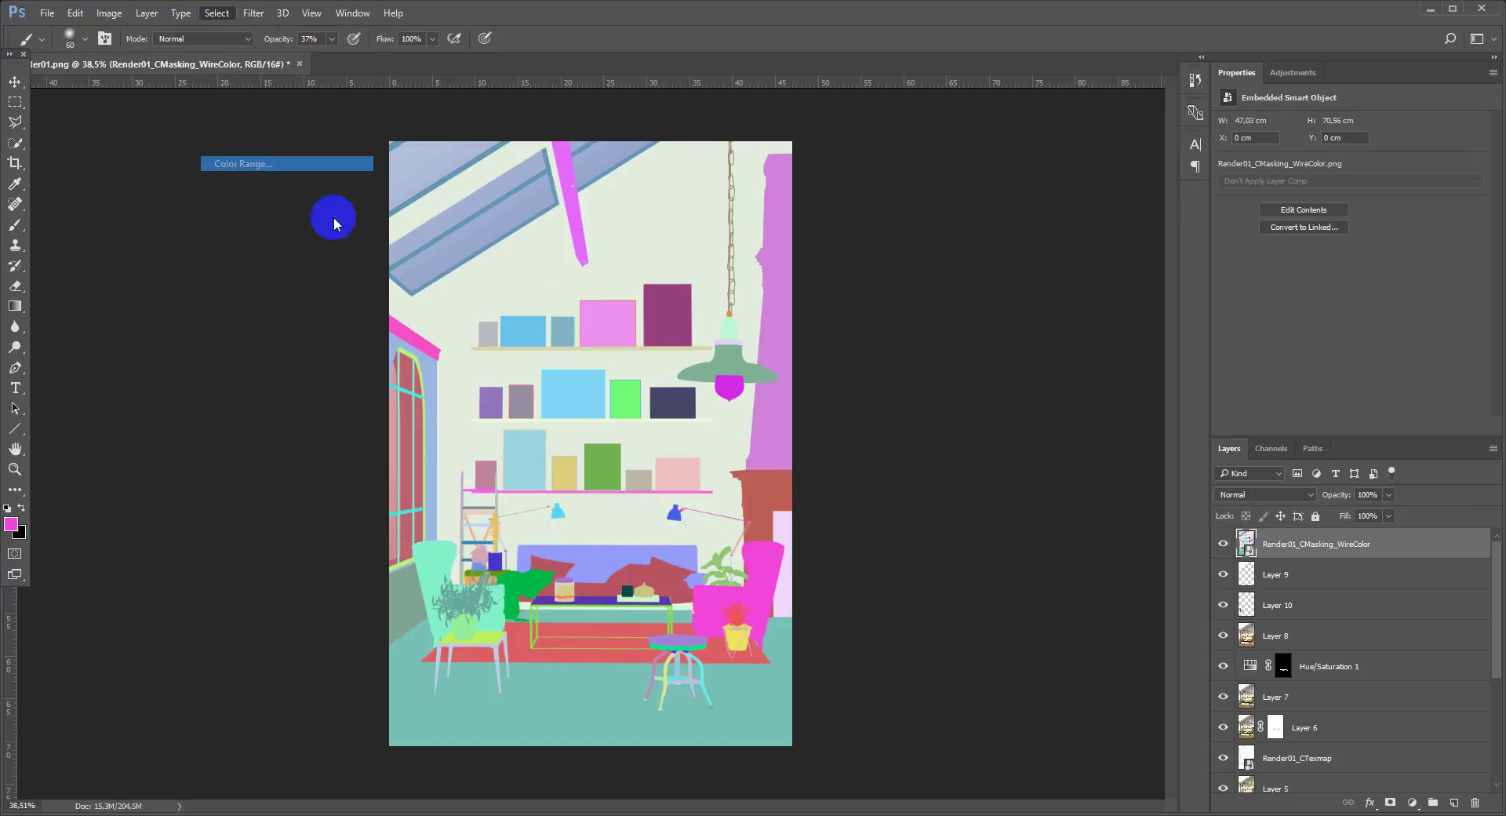
{"action": "left_click", "coordinate": [716, 553]}
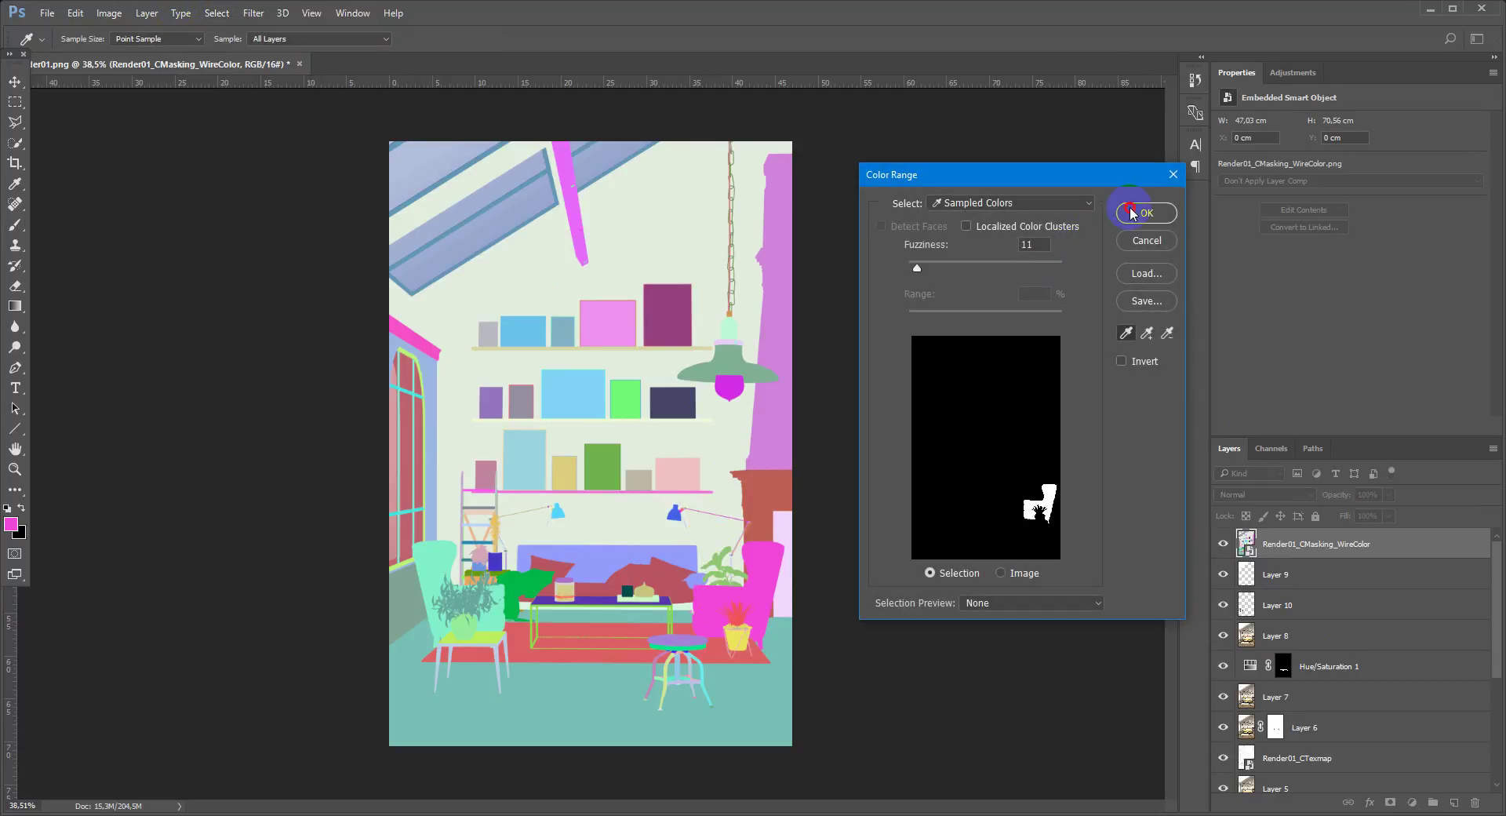
{"action": "left_click", "coordinate": [1144, 213]}
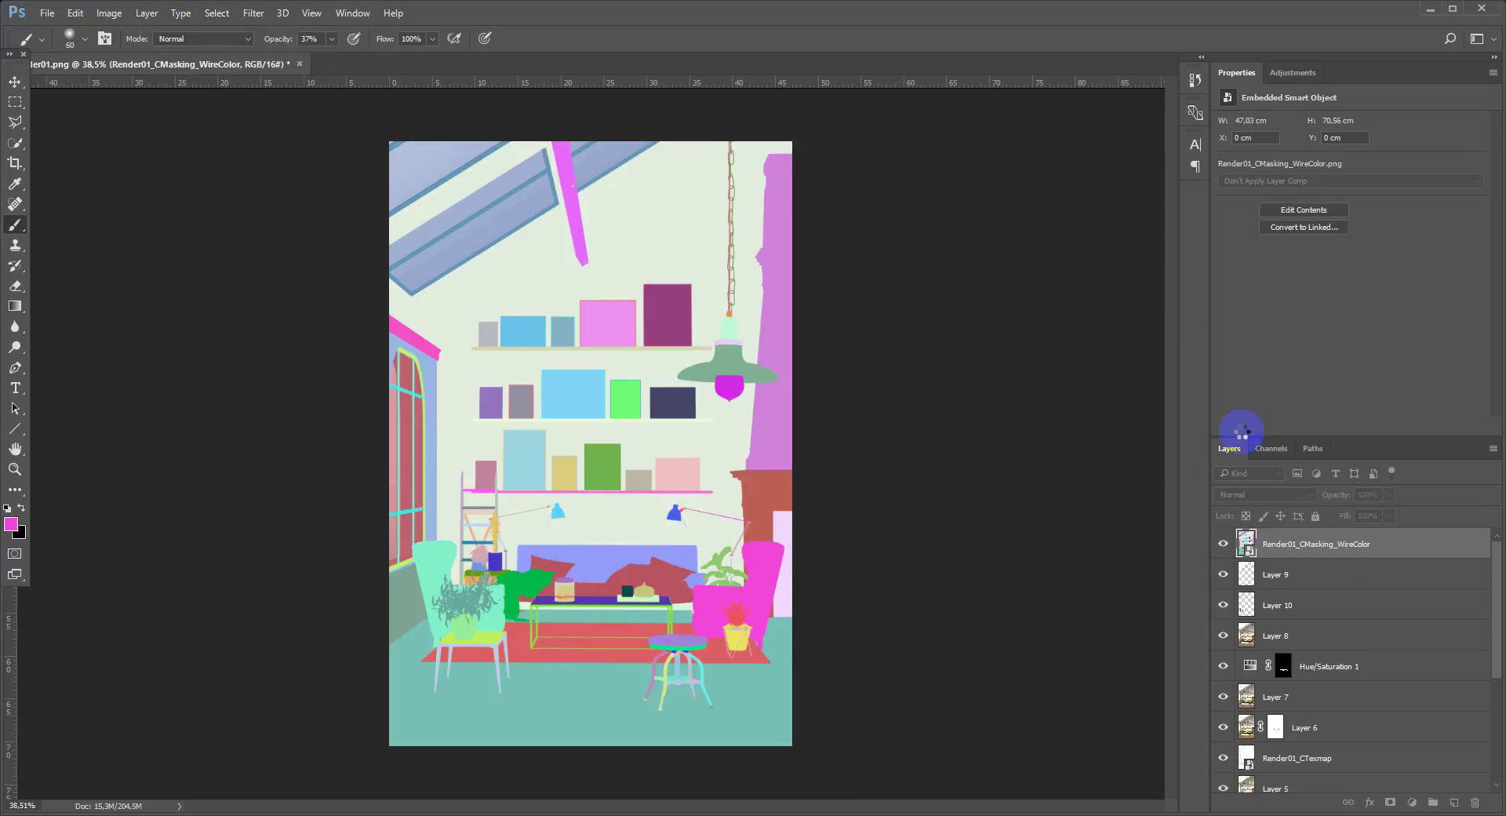
{"action": "left_click", "coordinate": [1316, 637]}
{"action": "key", "text": "ctrl+j"}
Merge Layer 11 into Layer 10, load both armchairs as a selection, hide Layer 10 and target Layer 8.
{"action": "left_click", "coordinate": [1317, 601], "text": "shift"}
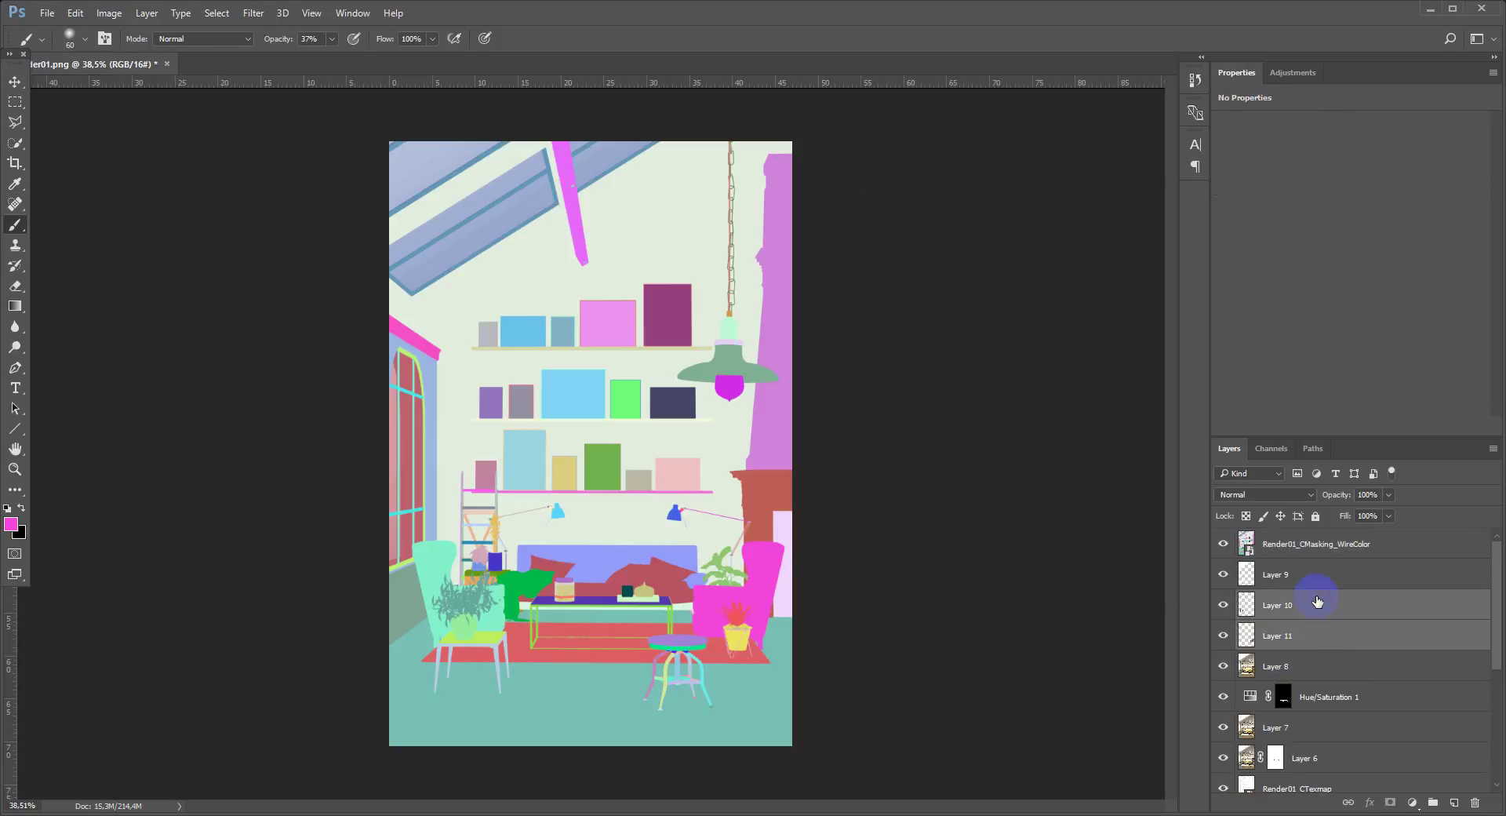
{"action": "key", "text": "ctrl+e"}
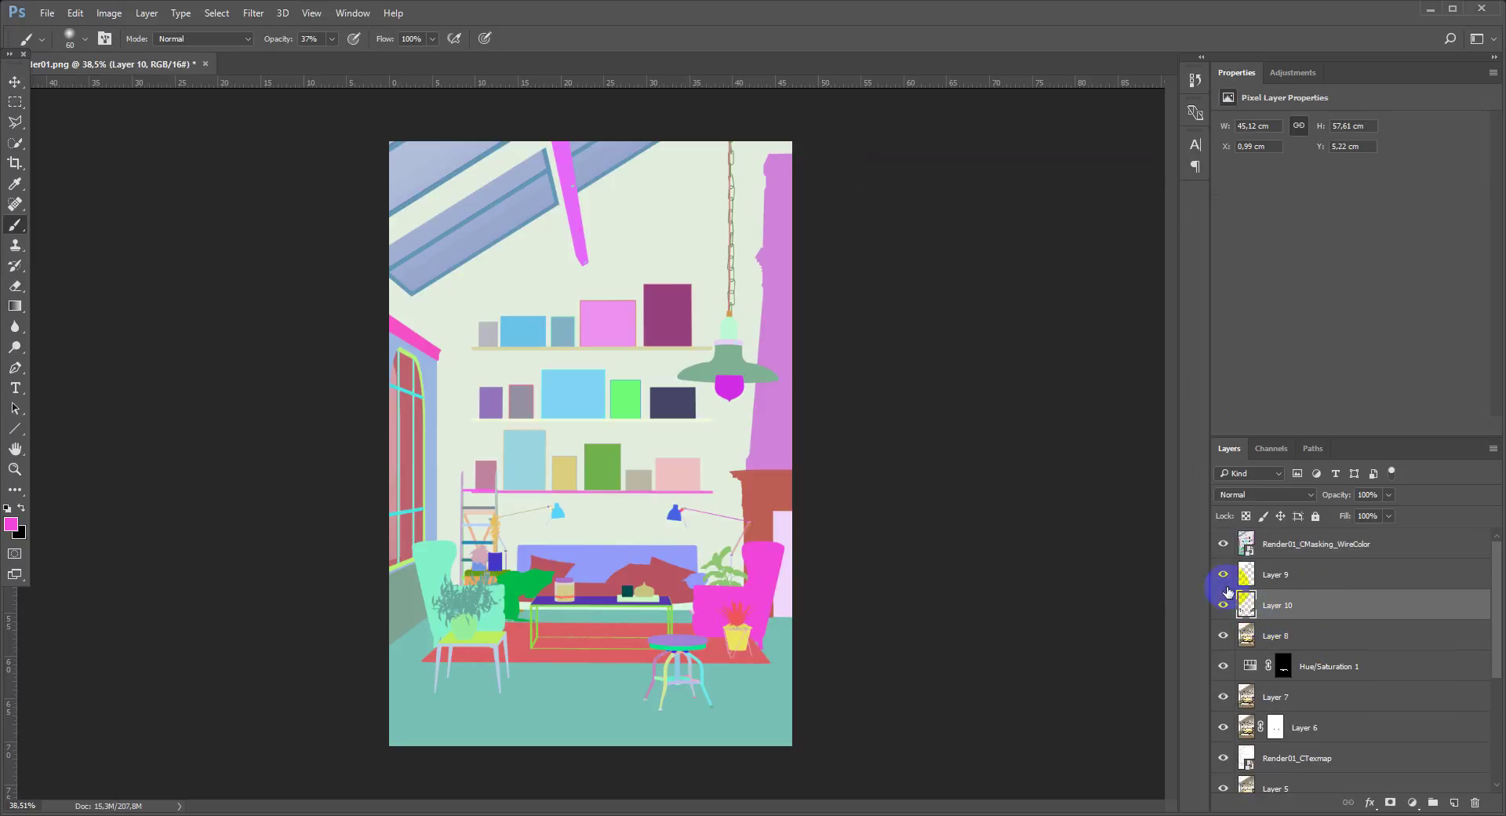
{"action": "left_click", "coordinate": [1223, 543]}
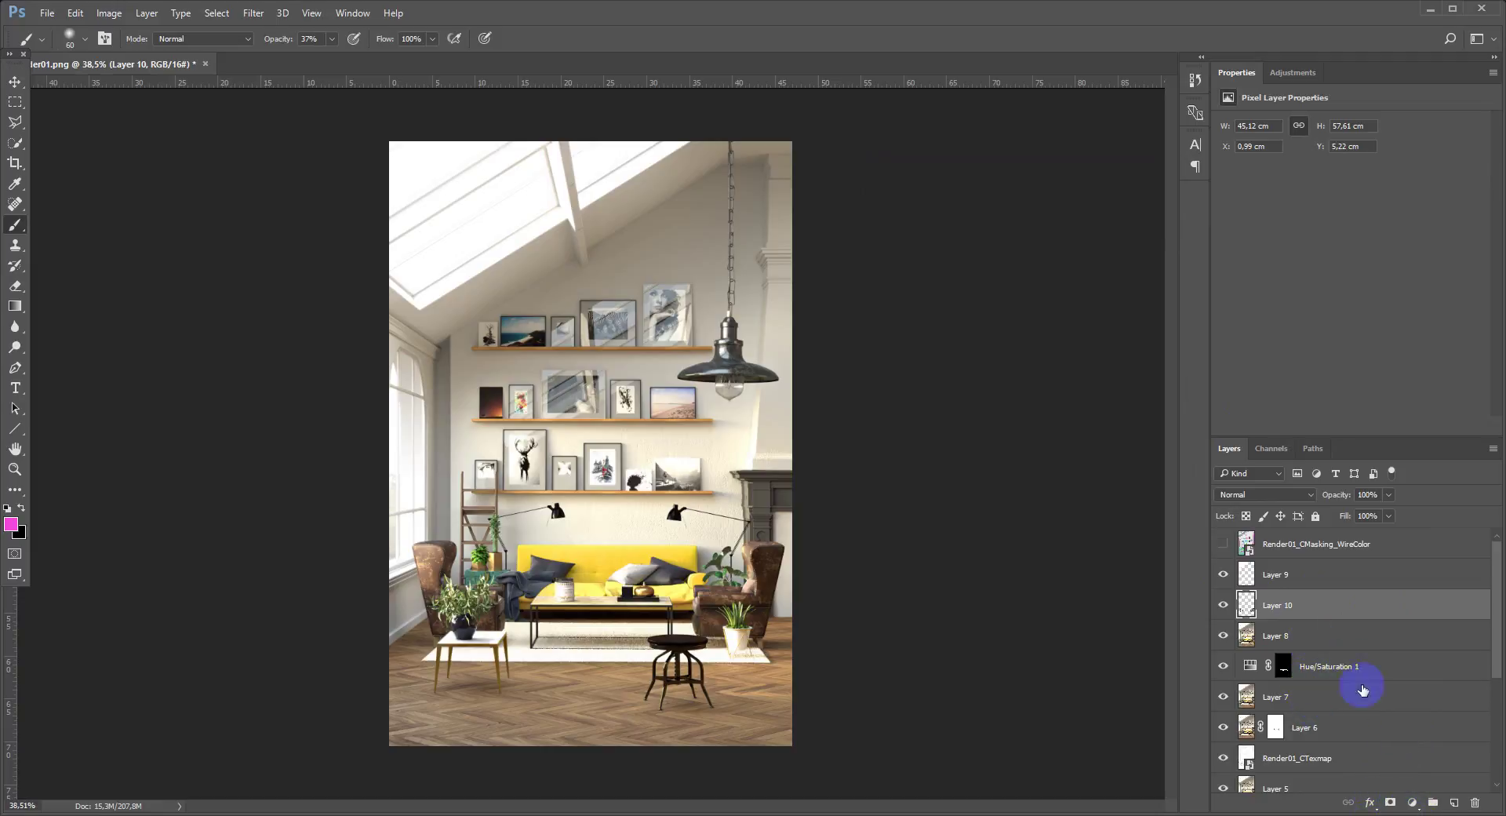
{"action": "left_click", "coordinate": [1246, 608], "text": "ctrl"}
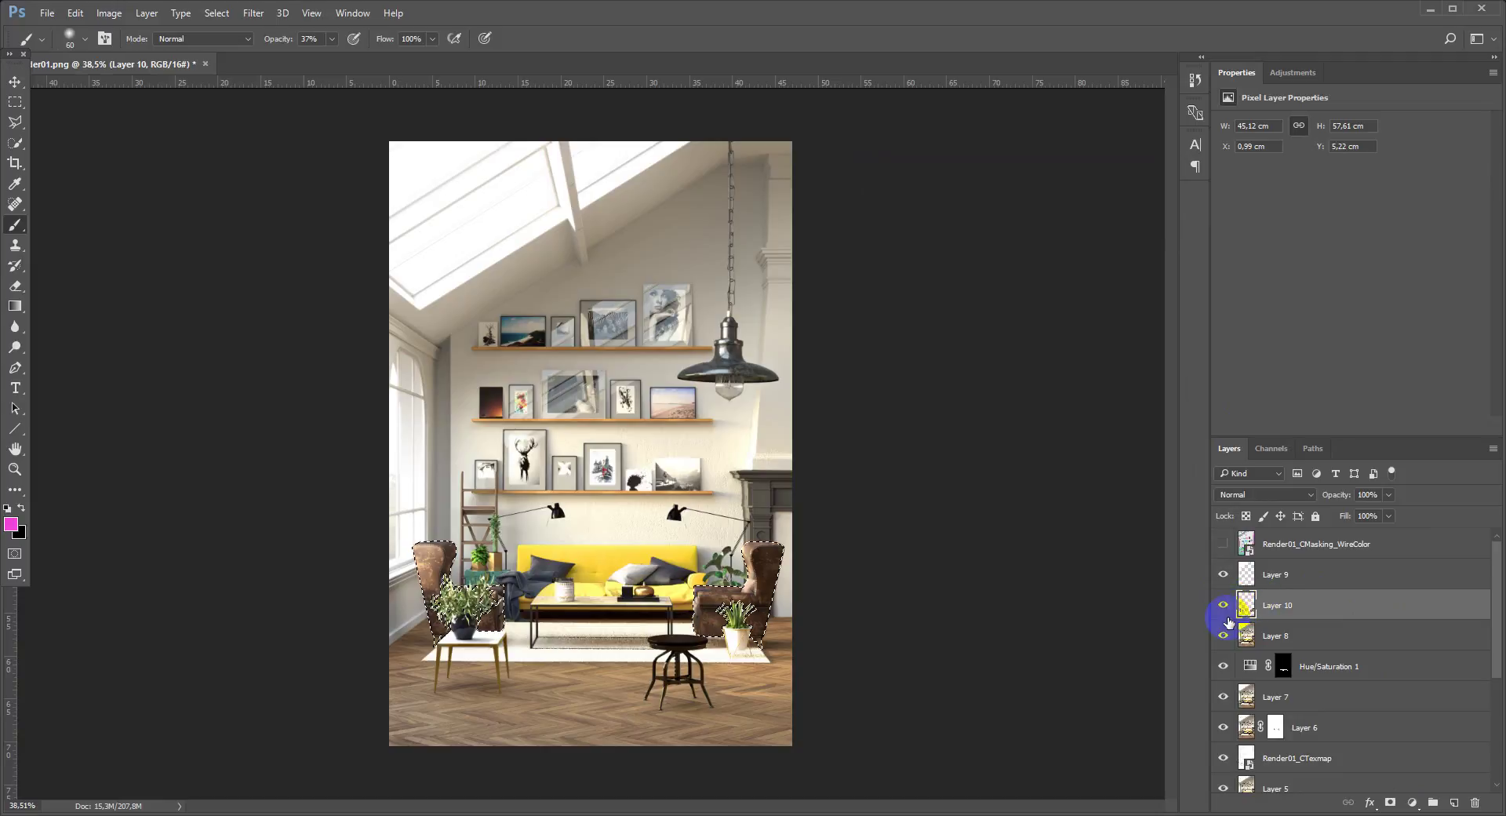
{"action": "left_click", "coordinate": [1225, 607]}
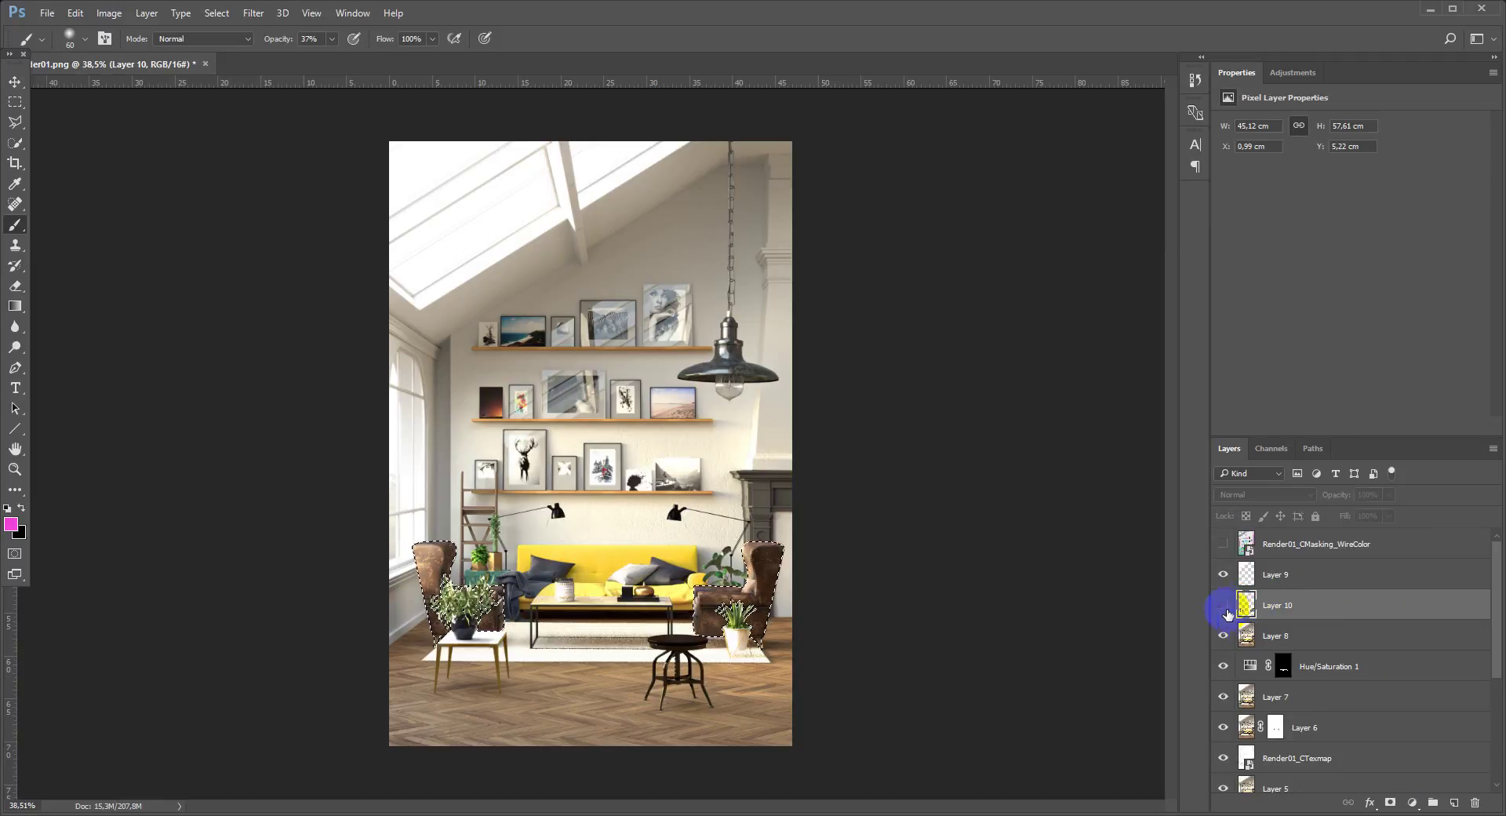
{"action": "left_click", "coordinate": [1294, 636]}
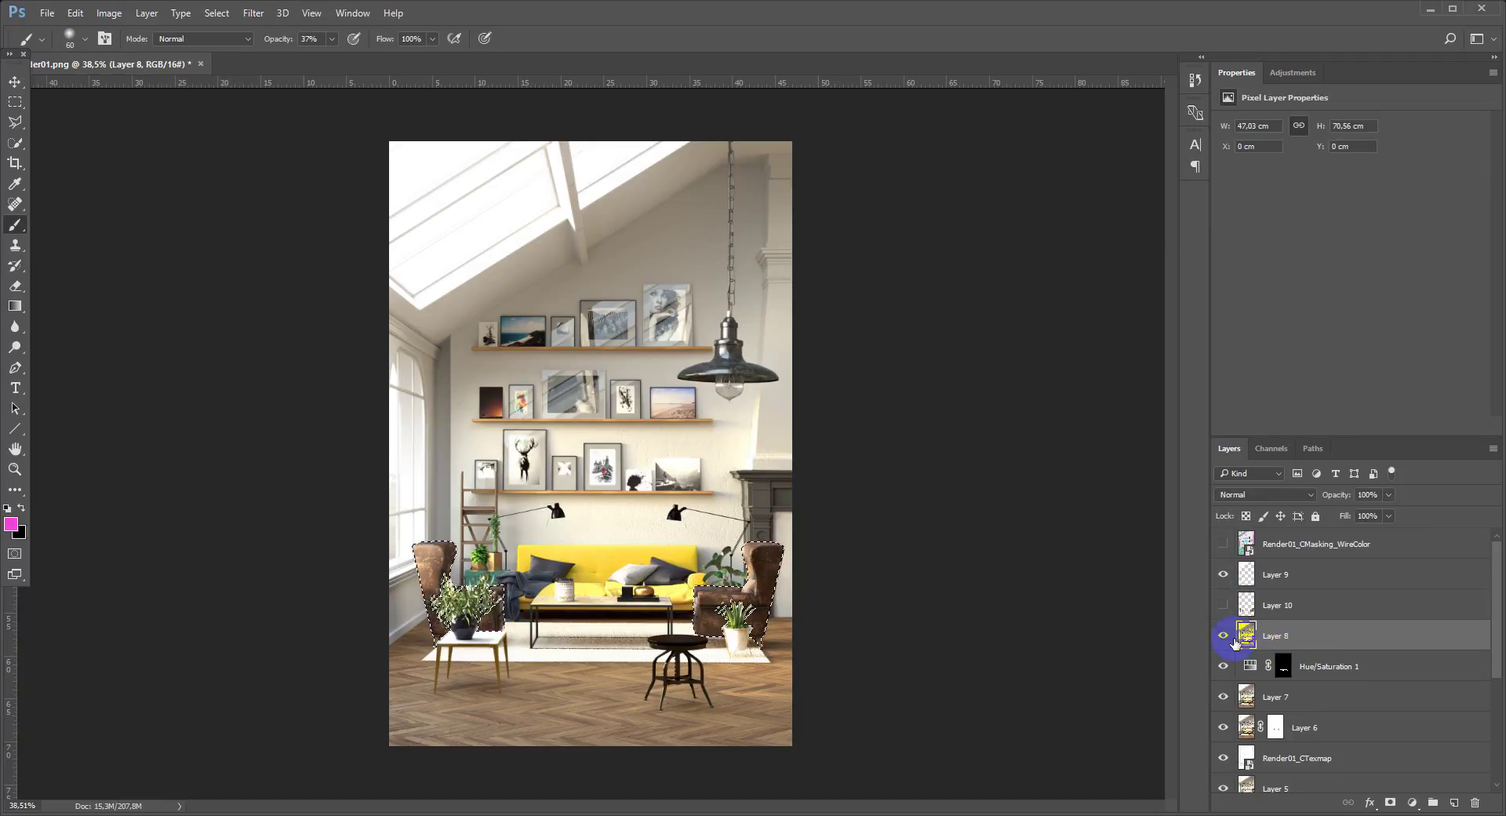
{"action": "left_click", "coordinate": [1410, 803]}
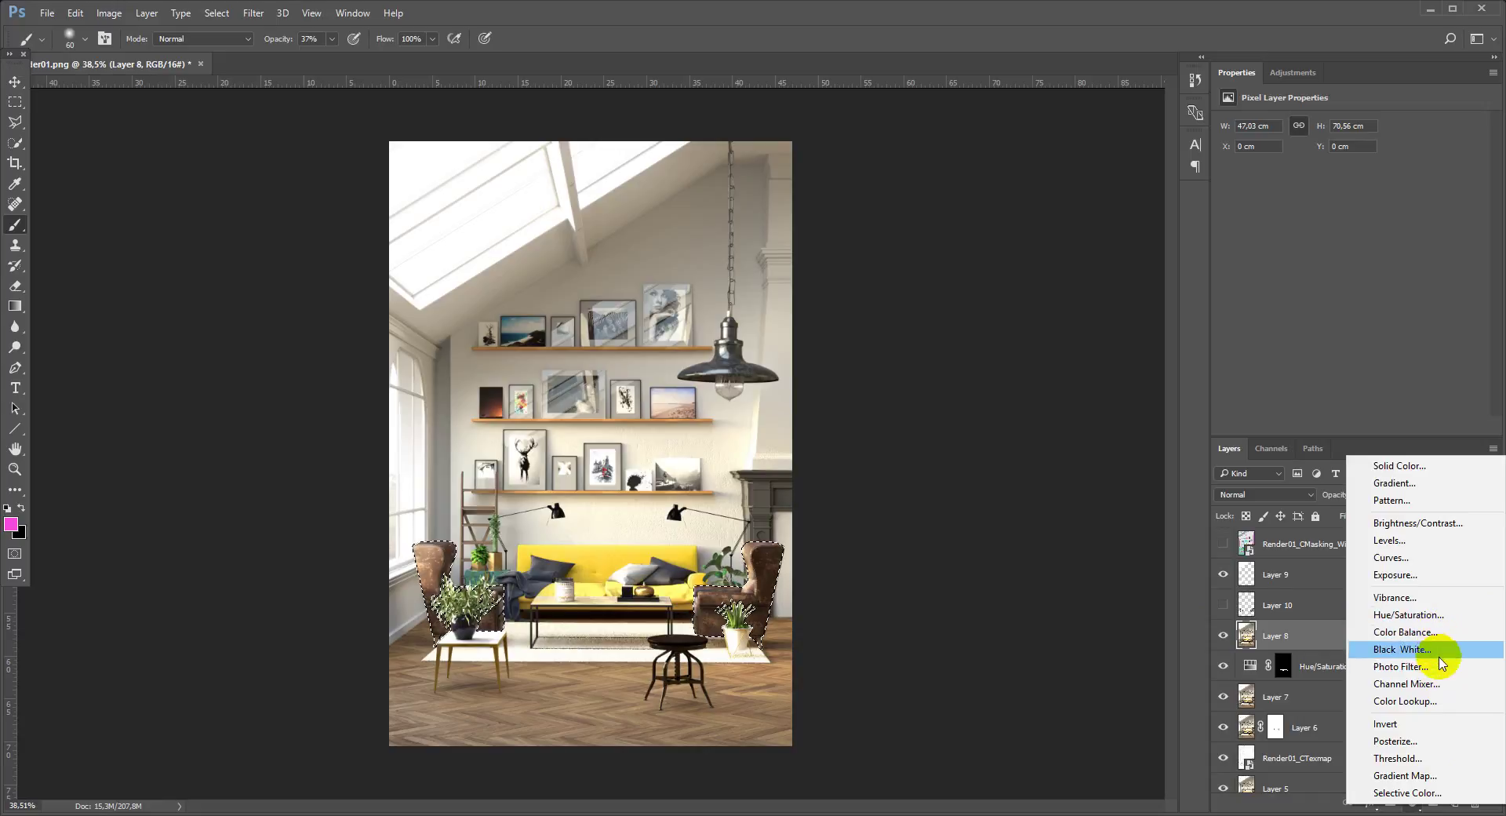
Add a Curves adjustment masked to the armchairs and experiment with a Blue channel curve point.
{"action": "left_click", "coordinate": [1441, 557]}
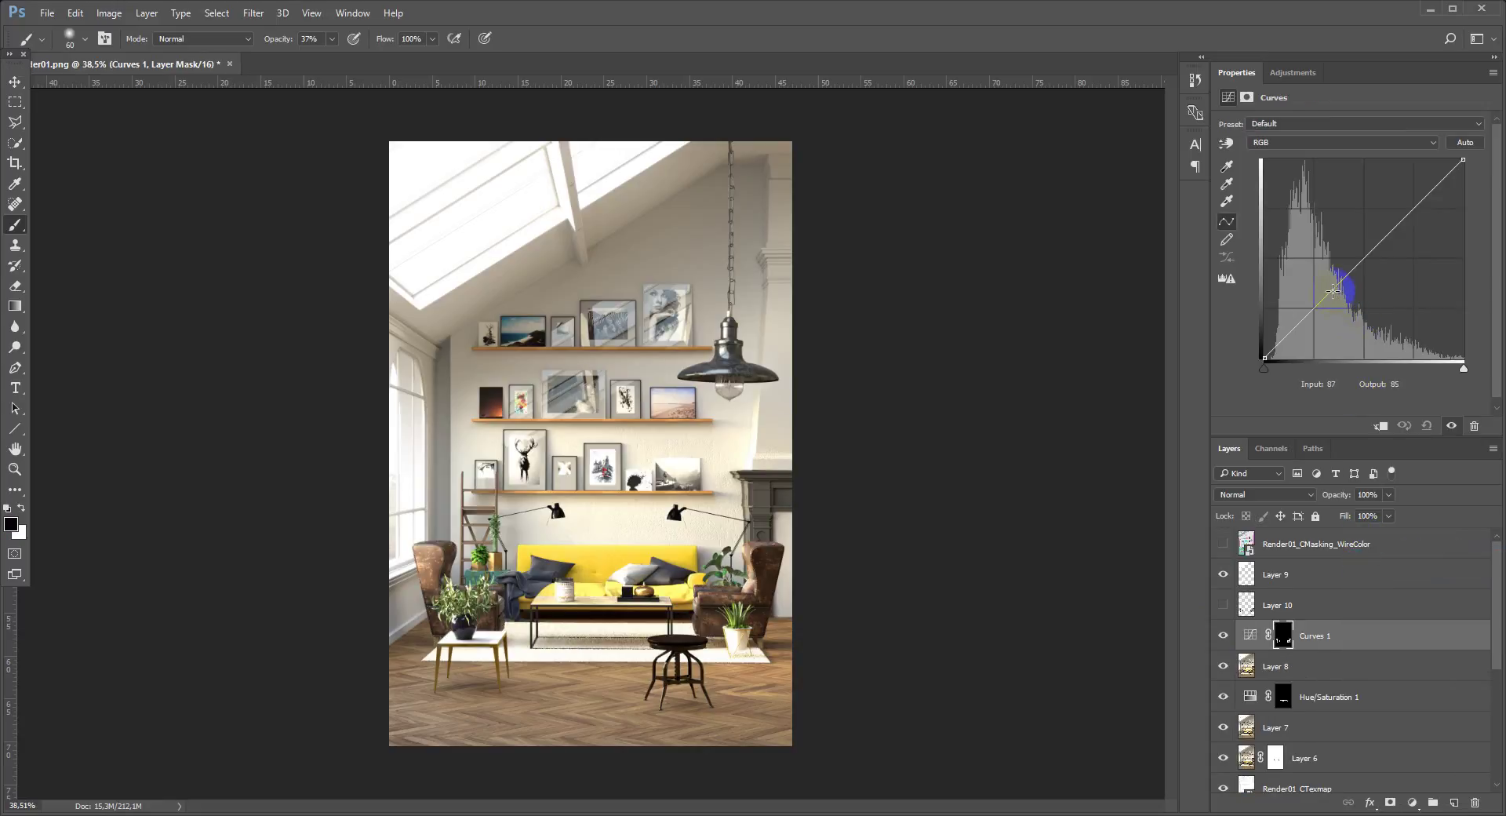
{"action": "left_click", "coordinate": [1360, 141]}
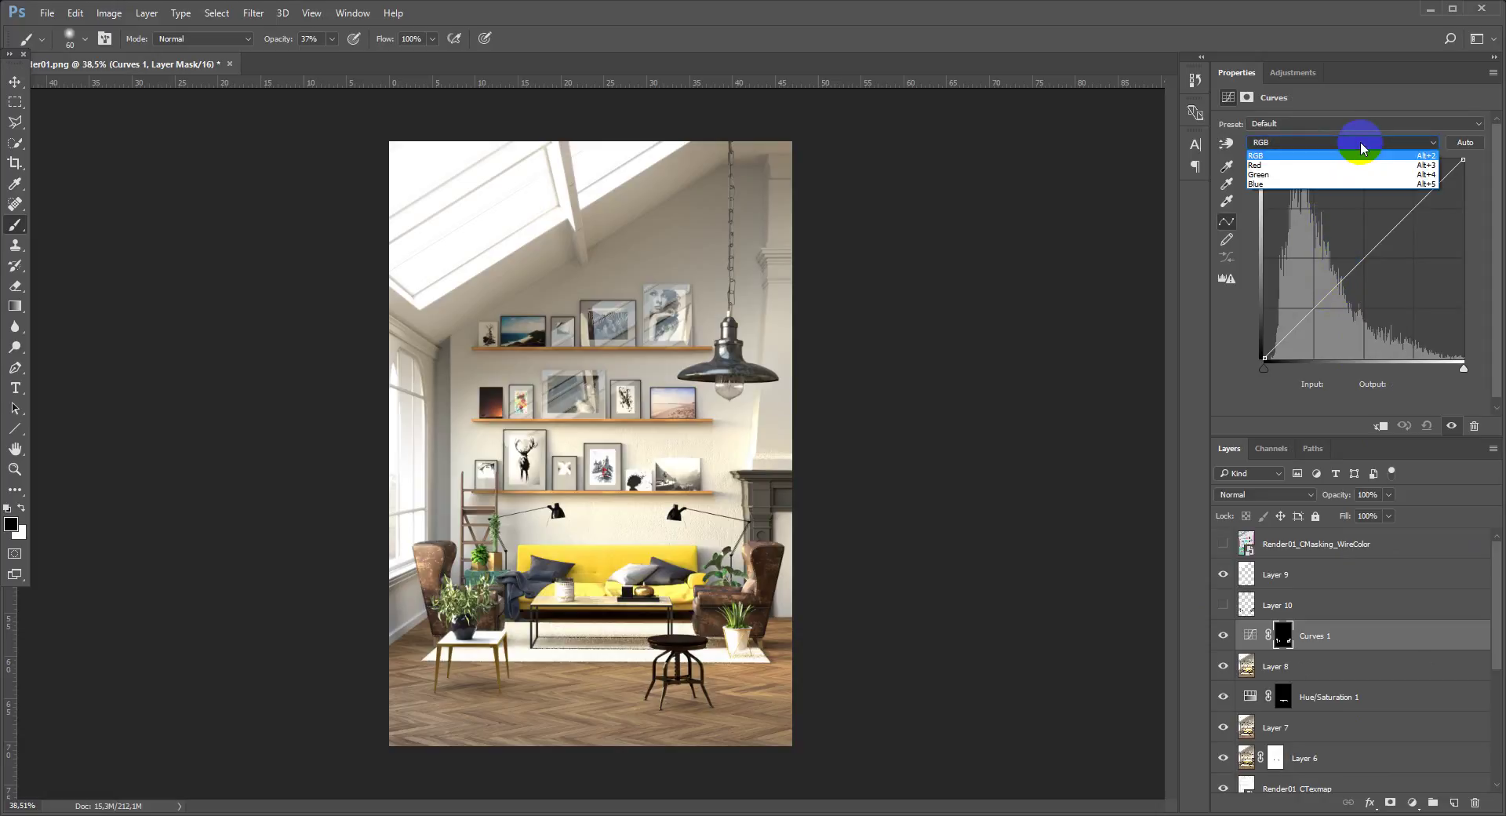
{"action": "left_click", "coordinate": [1336, 186]}
{"action": "left_click_drag", "start_coordinate": [1358, 266], "coordinate": [1384, 275]}
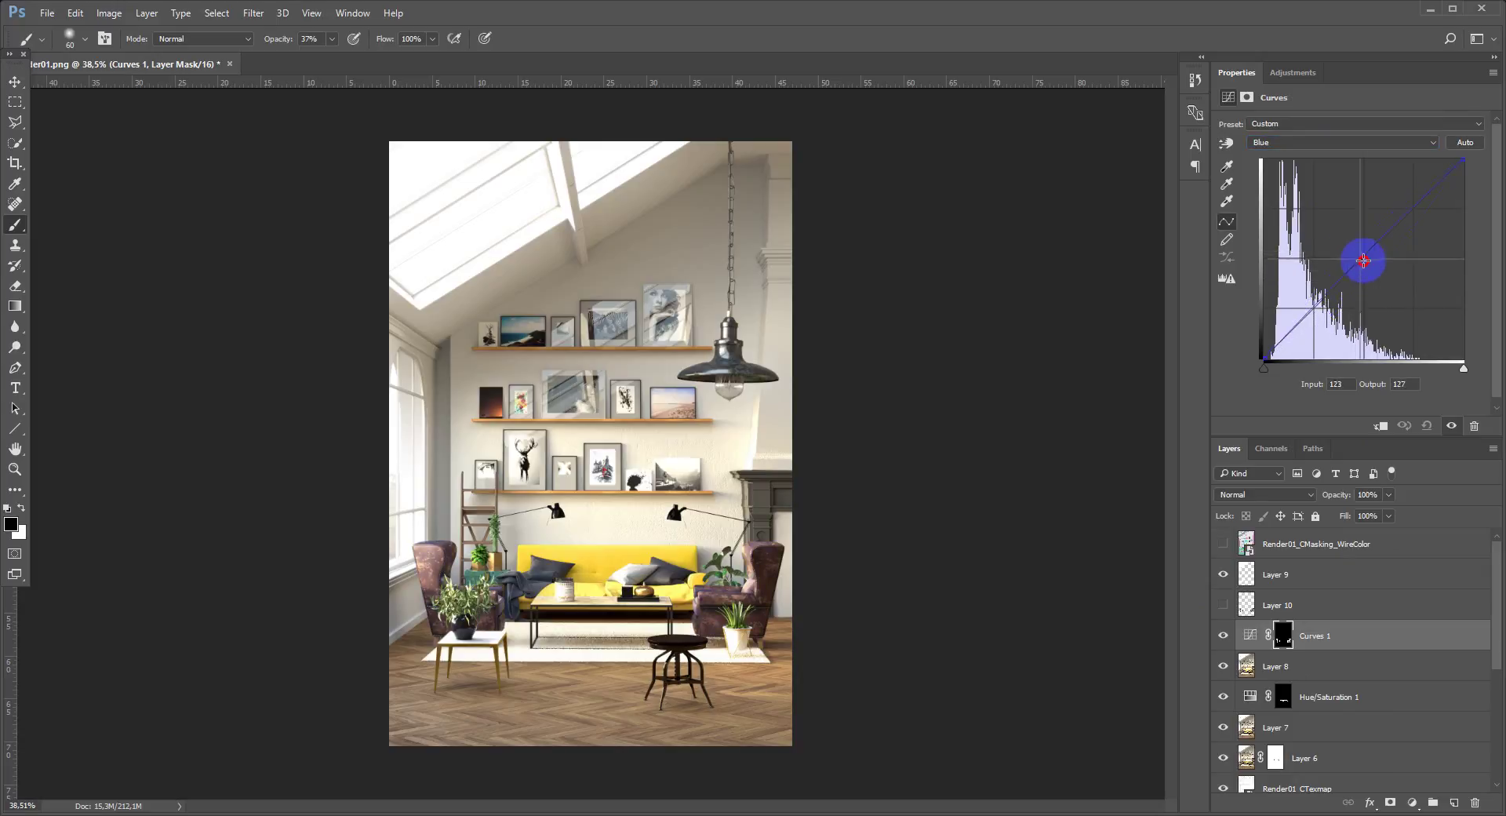
{"action": "left_click_drag", "start_coordinate": [1384, 274], "coordinate": [1386, 264]}
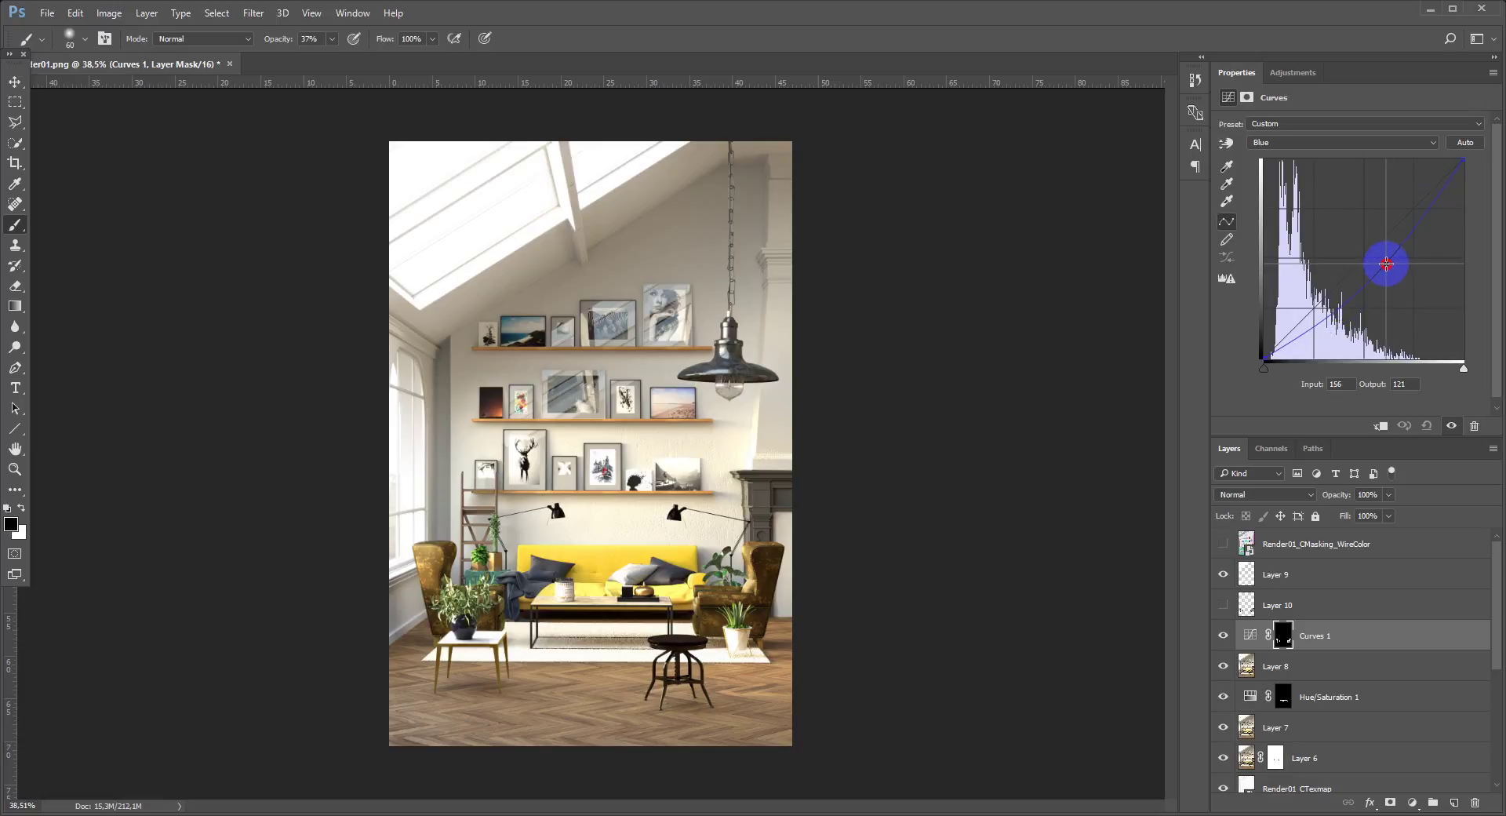
{"action": "mouse_move", "coordinate": [1386, 263]}
{"action": "left_mouse_down"}
{"action": "mouse_move", "coordinate": [1325, 304]}
{"action": "mouse_move", "coordinate": [1418, 246]}
{"action": "mouse_move", "coordinate": [1405, 242]}
{"action": "left_mouse_up"}
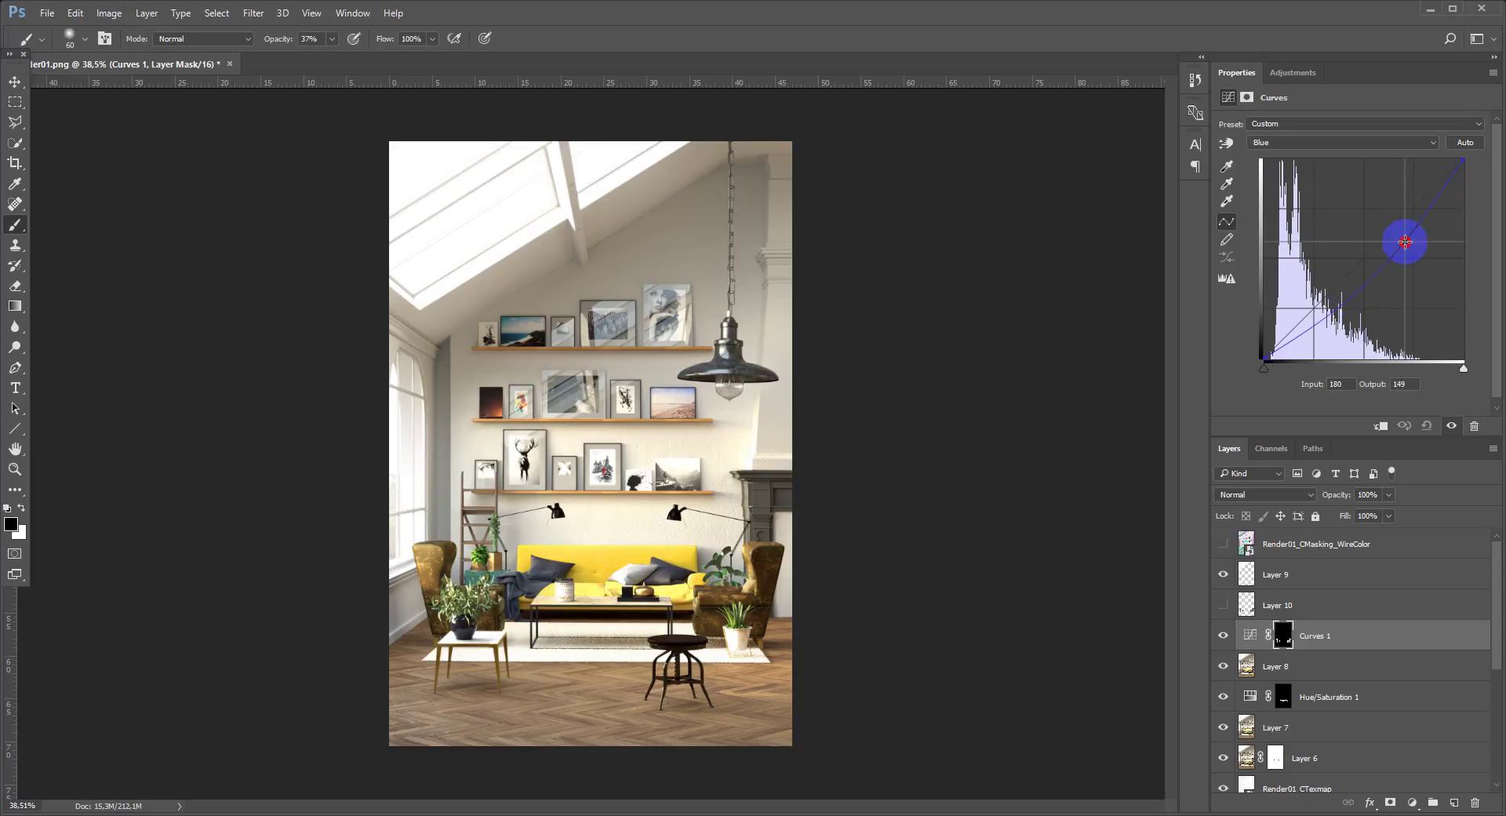
Shape the RGB curve into an S-curve, with a point raising 186 to 190, comparing on and off.
{"action": "left_click", "coordinate": [1314, 141]}
{"action": "left_click", "coordinate": [1311, 156]}
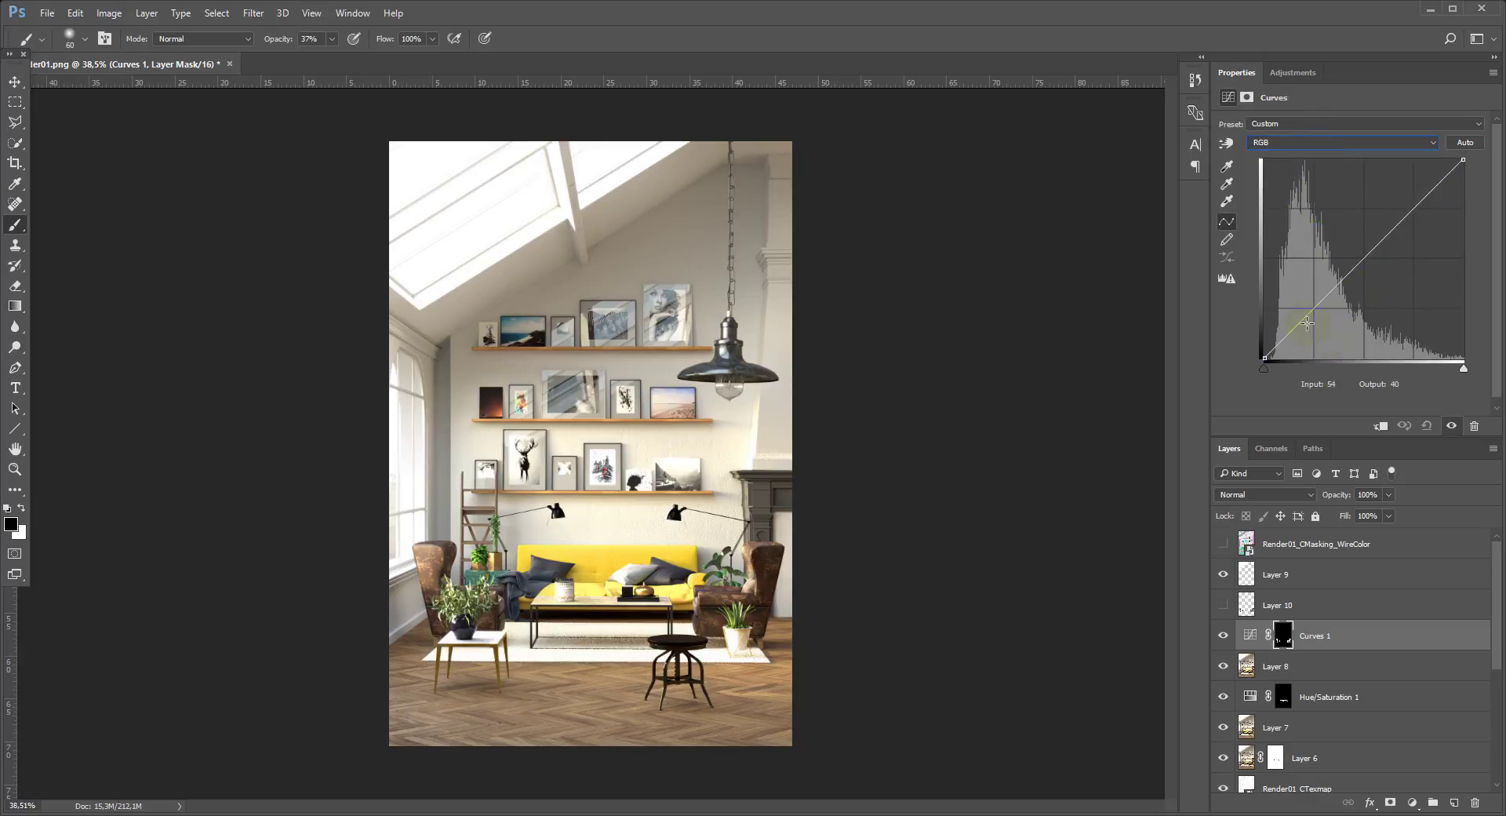
{"action": "left_click", "coordinate": [1358, 265]}
{"action": "left_click_drag", "start_coordinate": [1358, 266], "coordinate": [1352, 256]}
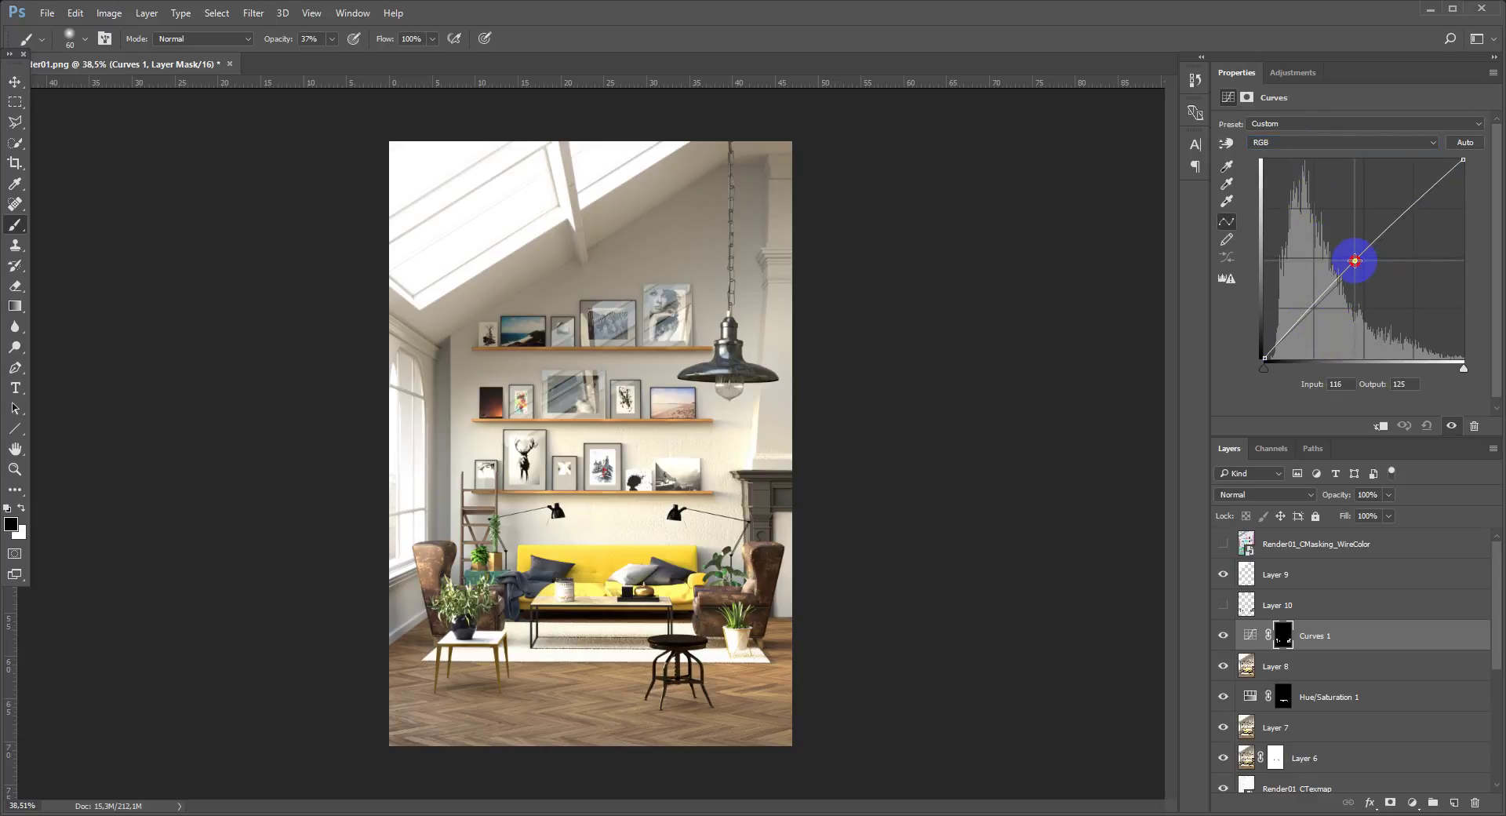
{"action": "left_click_drag", "start_coordinate": [1304, 315], "coordinate": [1300, 316]}
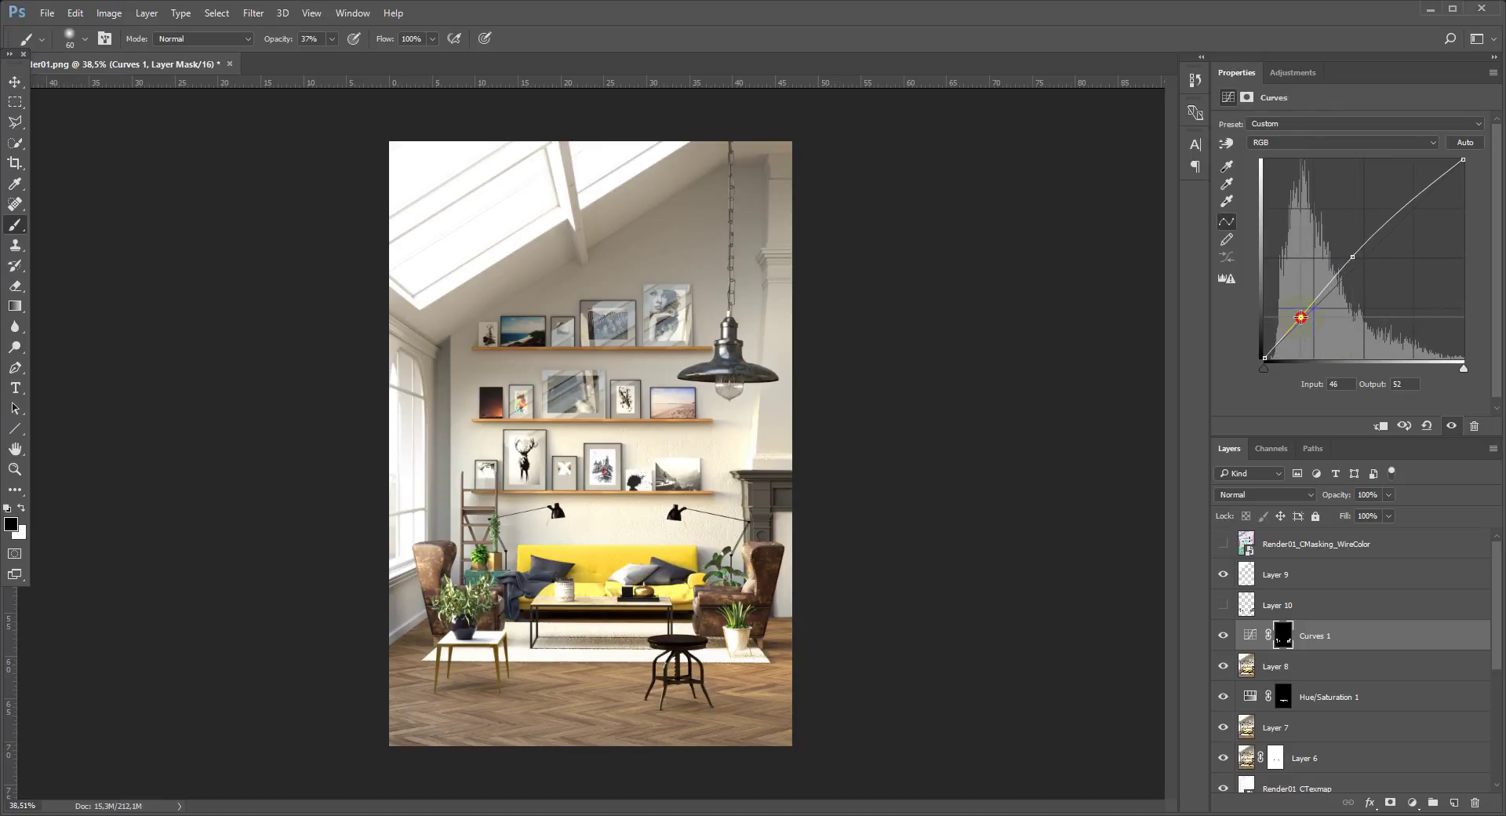
{"action": "left_click", "coordinate": [1224, 635]}
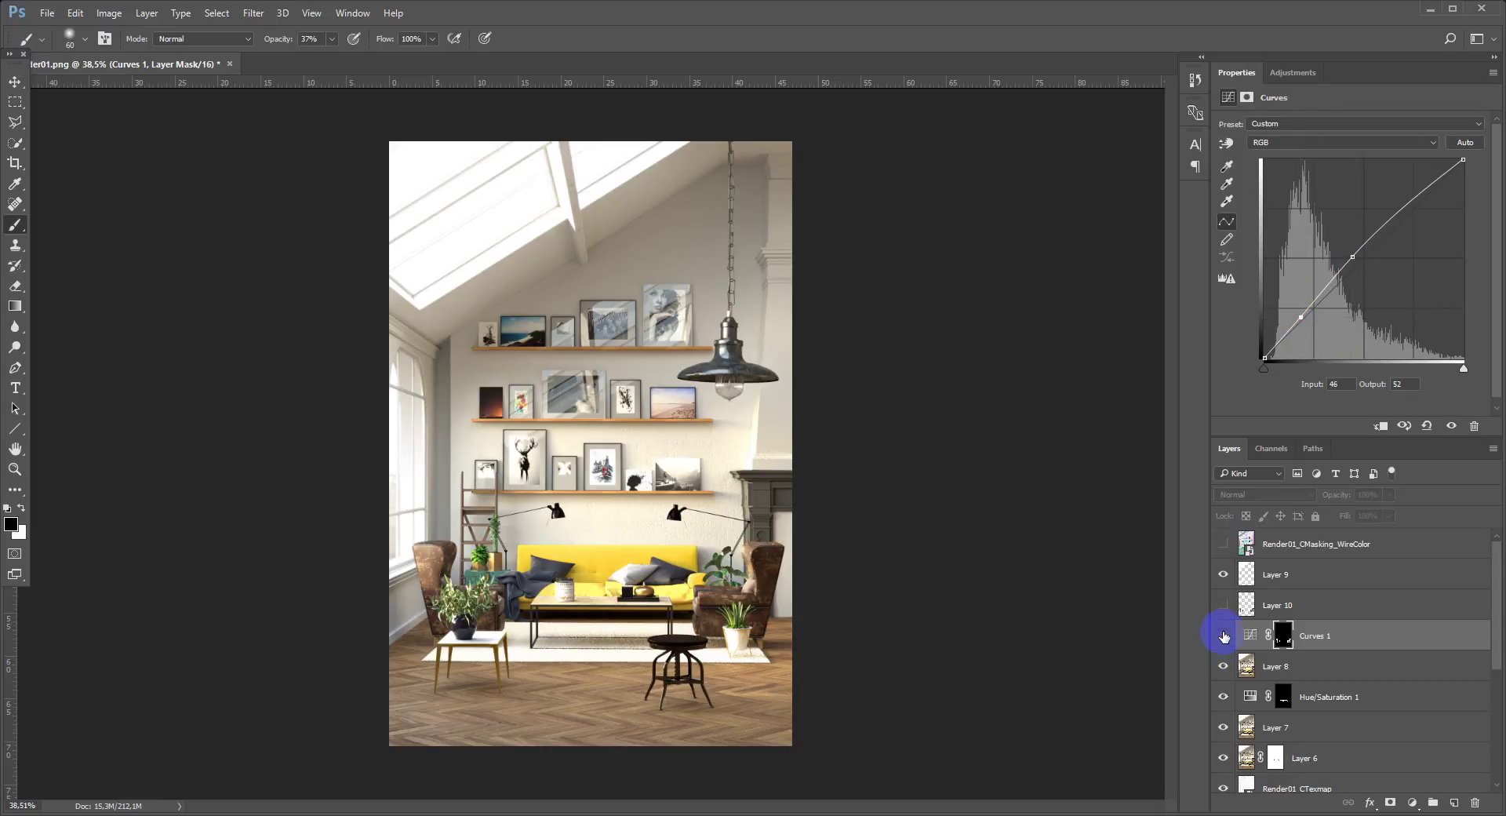
{"action": "left_click", "coordinate": [1223, 635]}
{"action": "left_click", "coordinate": [1223, 636]}
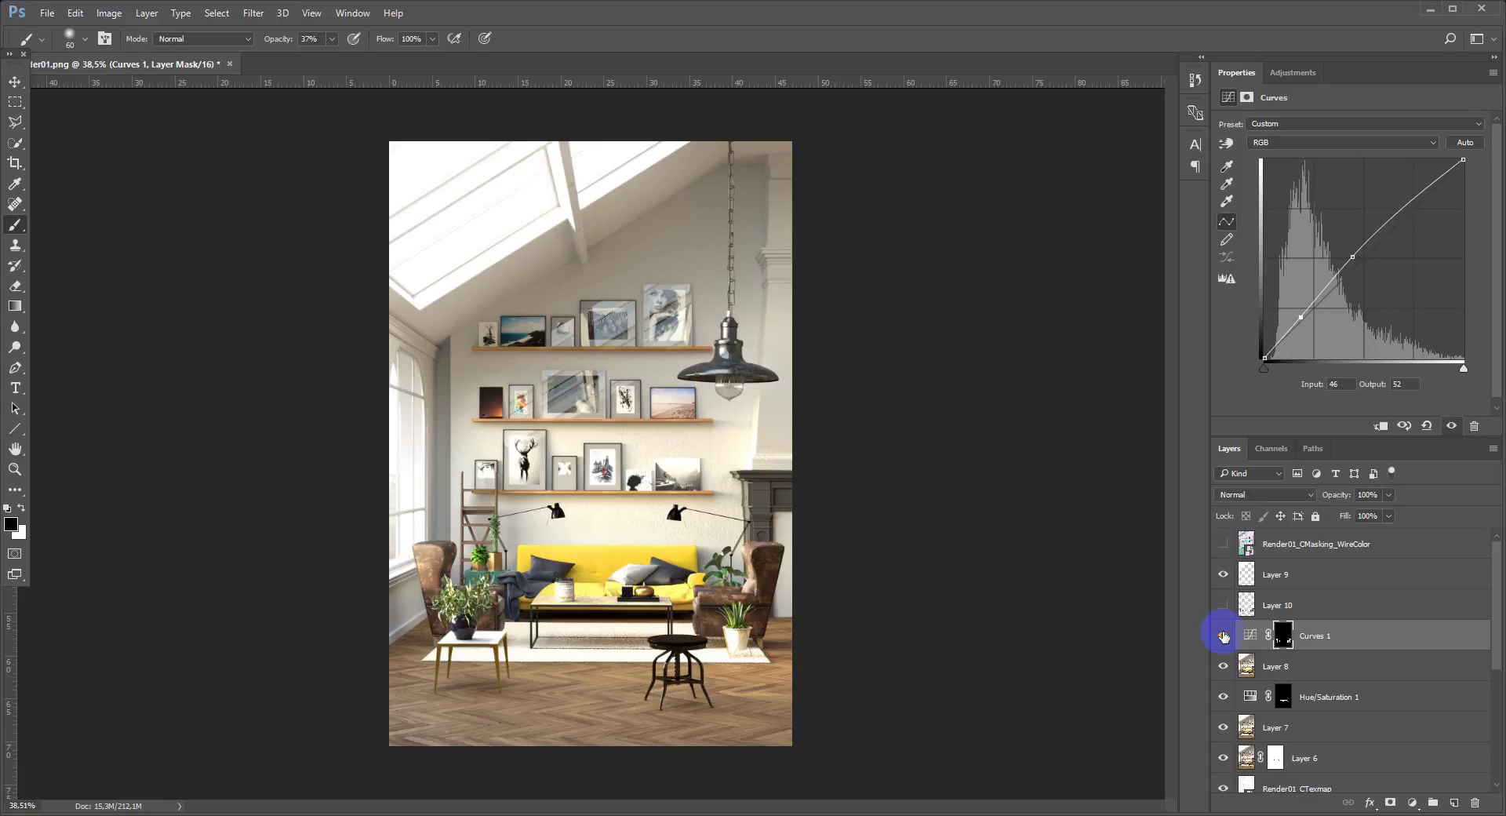
{"action": "left_click", "coordinate": [1223, 635]}
{"action": "left_click", "coordinate": [1224, 635]}
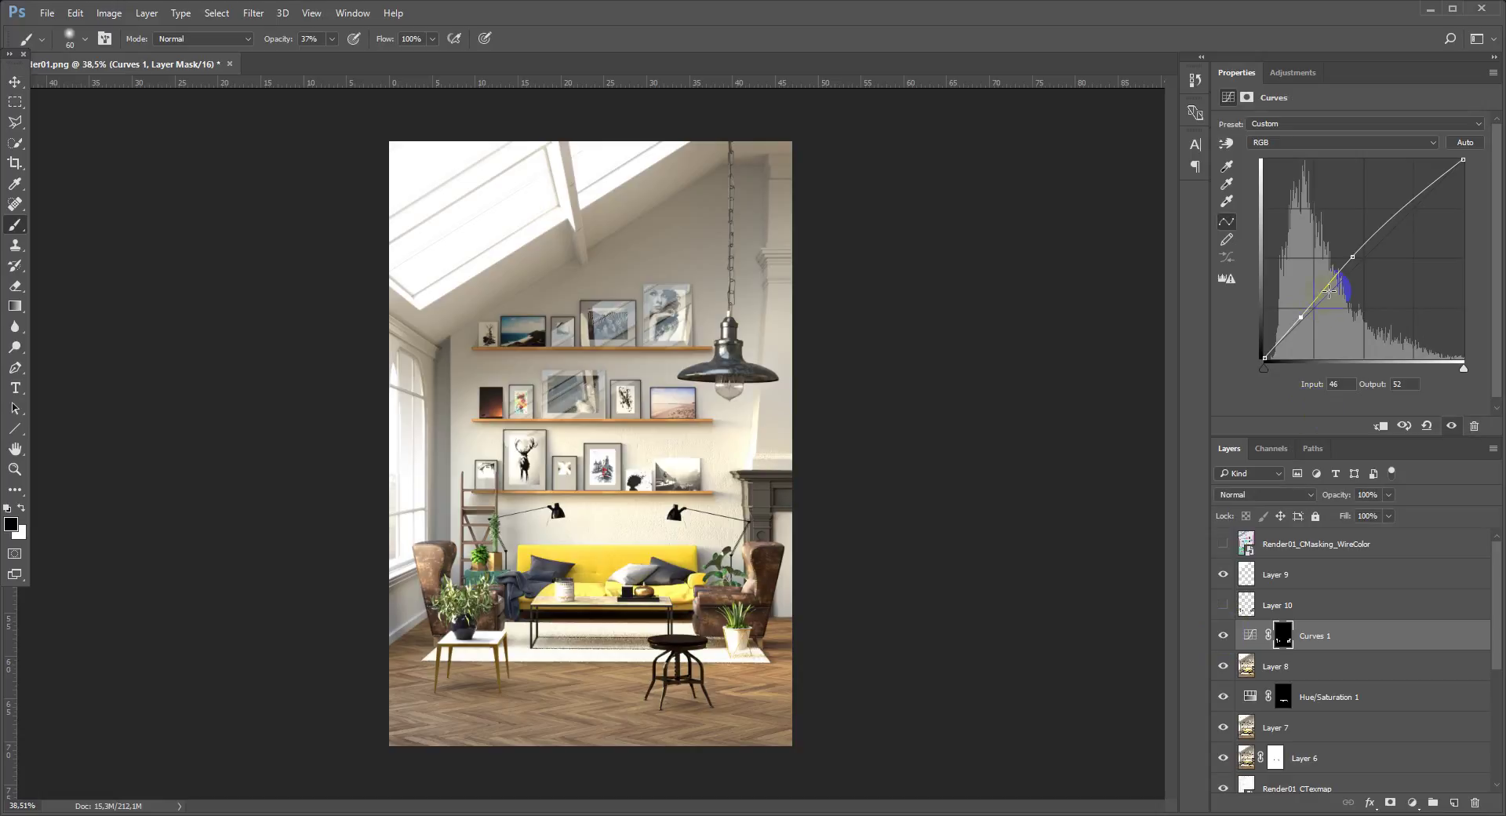
{"action": "left_click_drag", "start_coordinate": [1300, 319], "coordinate": [1297, 315]}
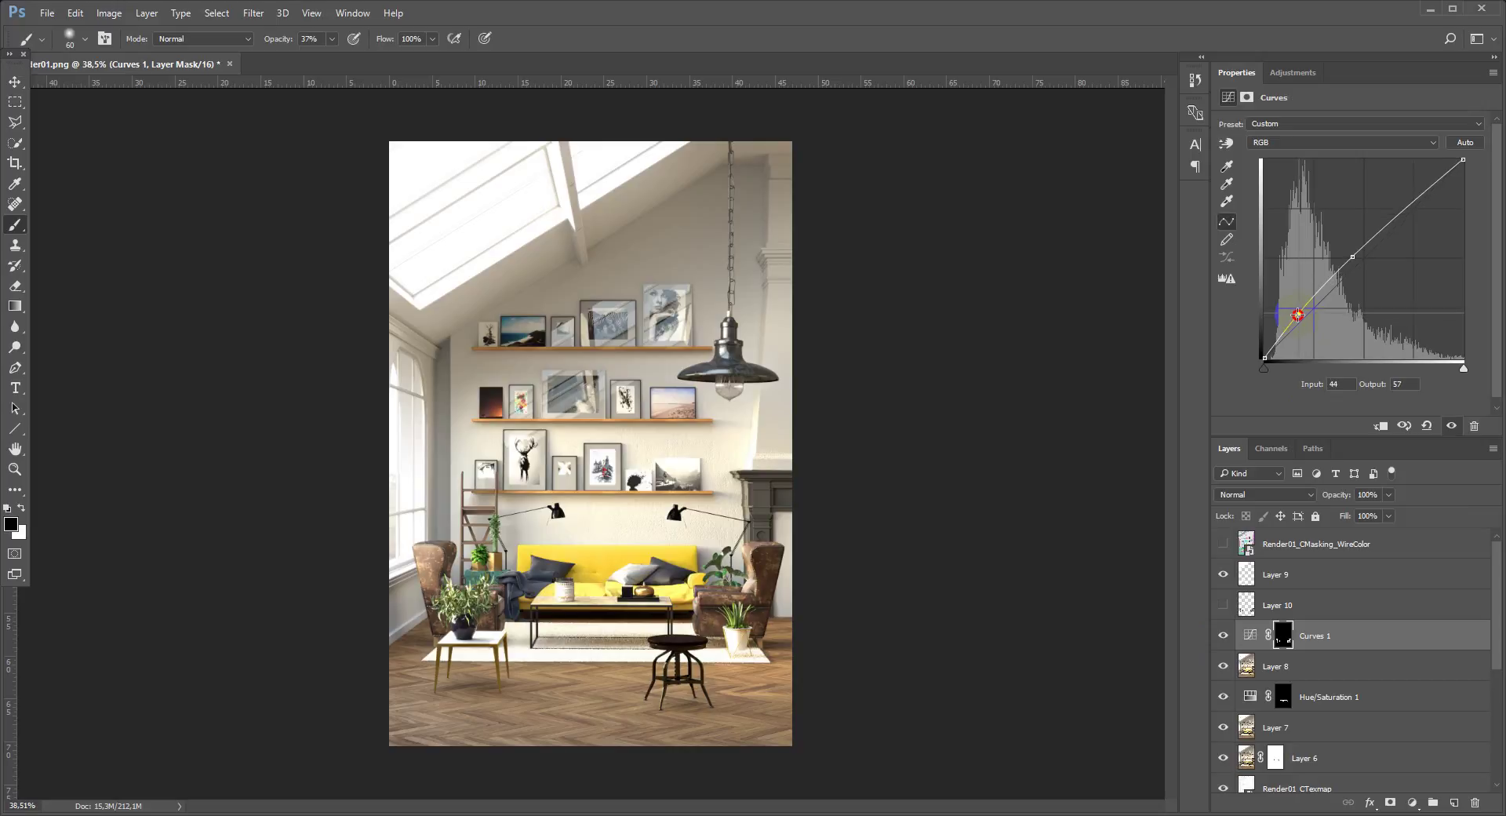
{"action": "left_click_drag", "start_coordinate": [1405, 210], "coordinate": [1408, 203]}
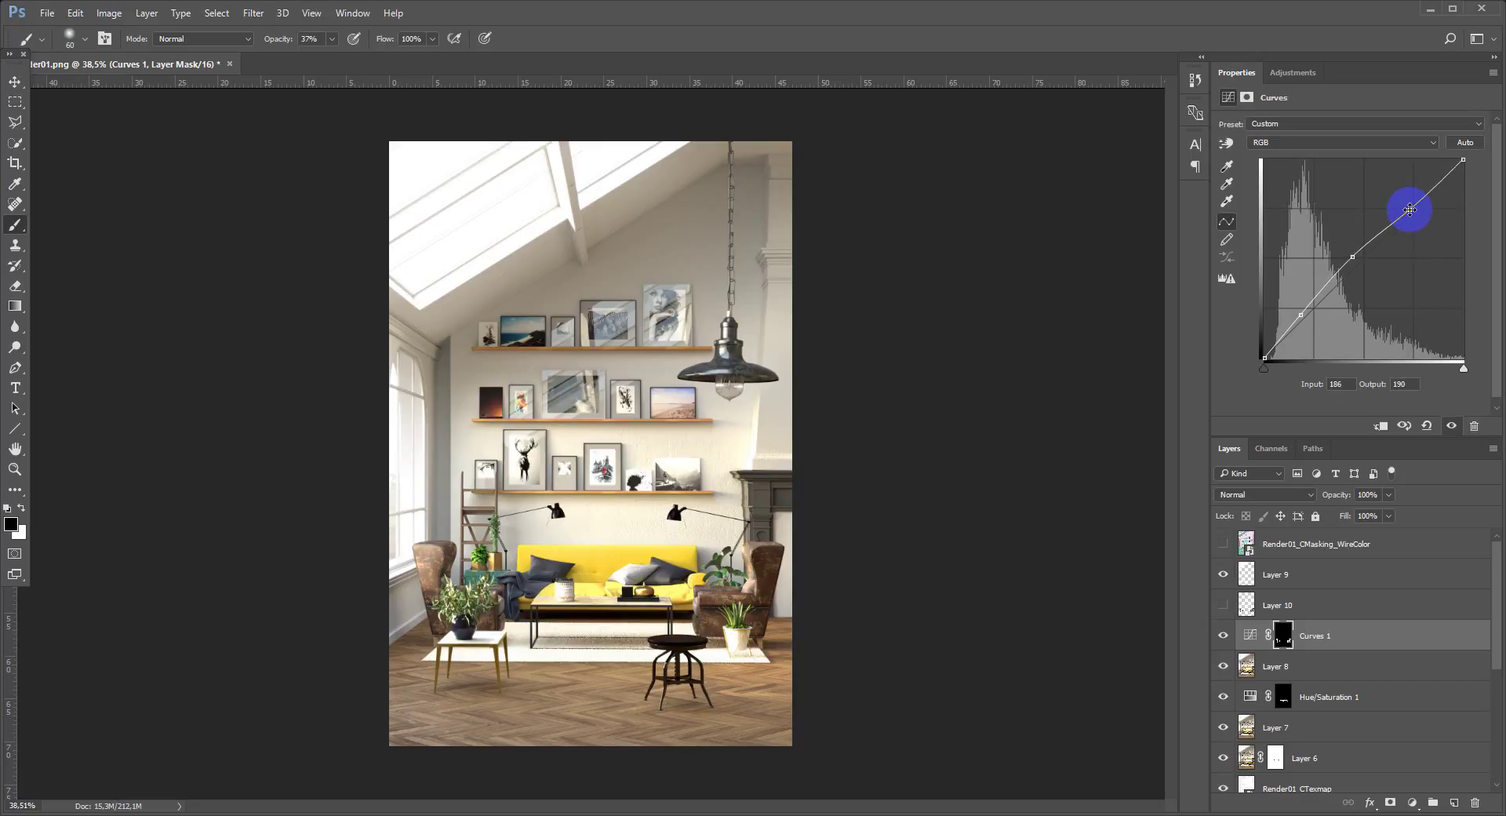
{"action": "left_click", "coordinate": [1224, 637]}
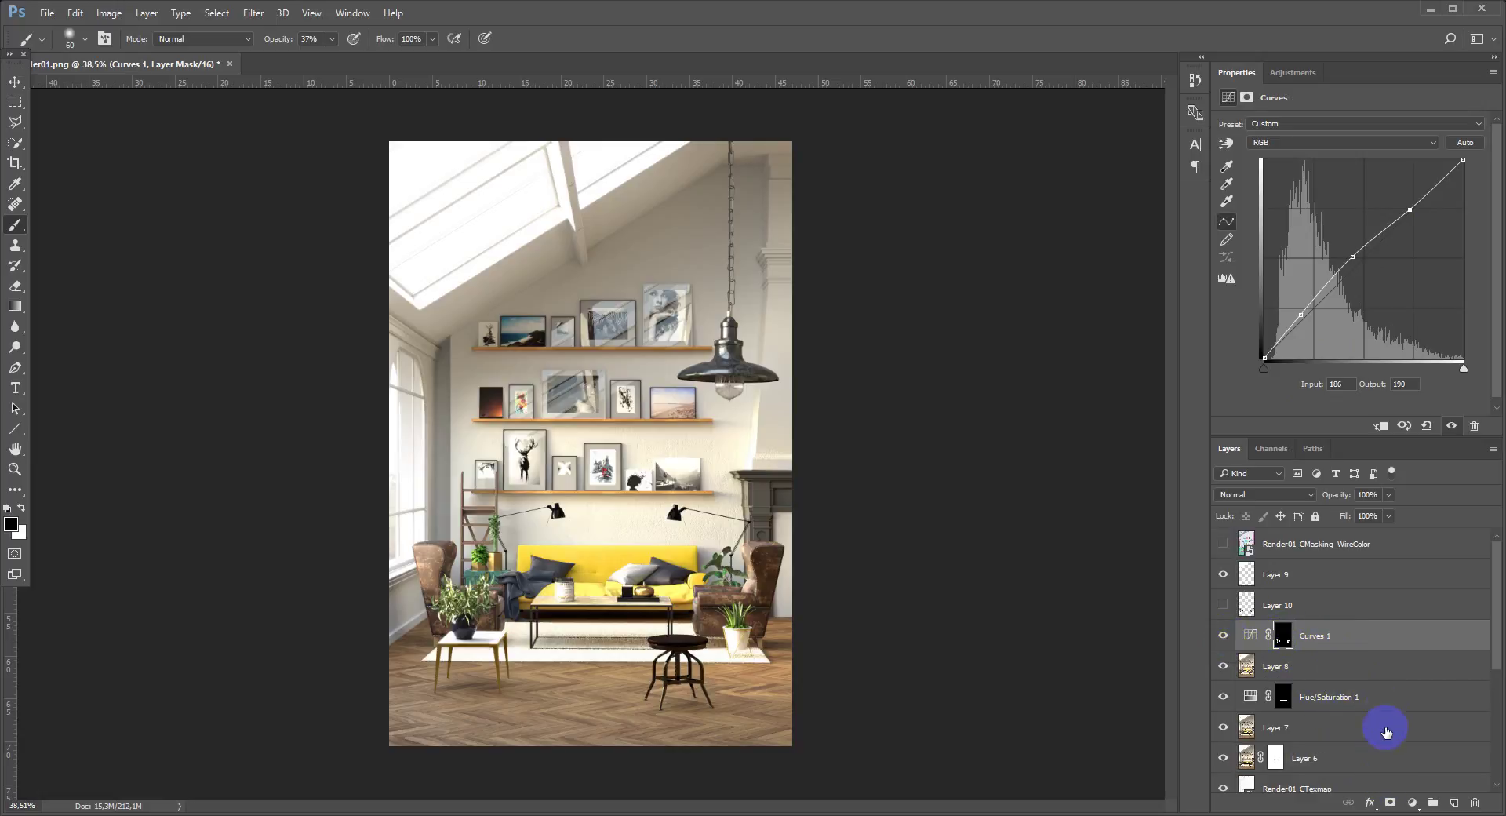
Load the armchair mask, target Layer 8 and add a Color Photo Filter, trying 62% density.
{"action": "left_click", "coordinate": [1279, 635], "text": "ctrl"}
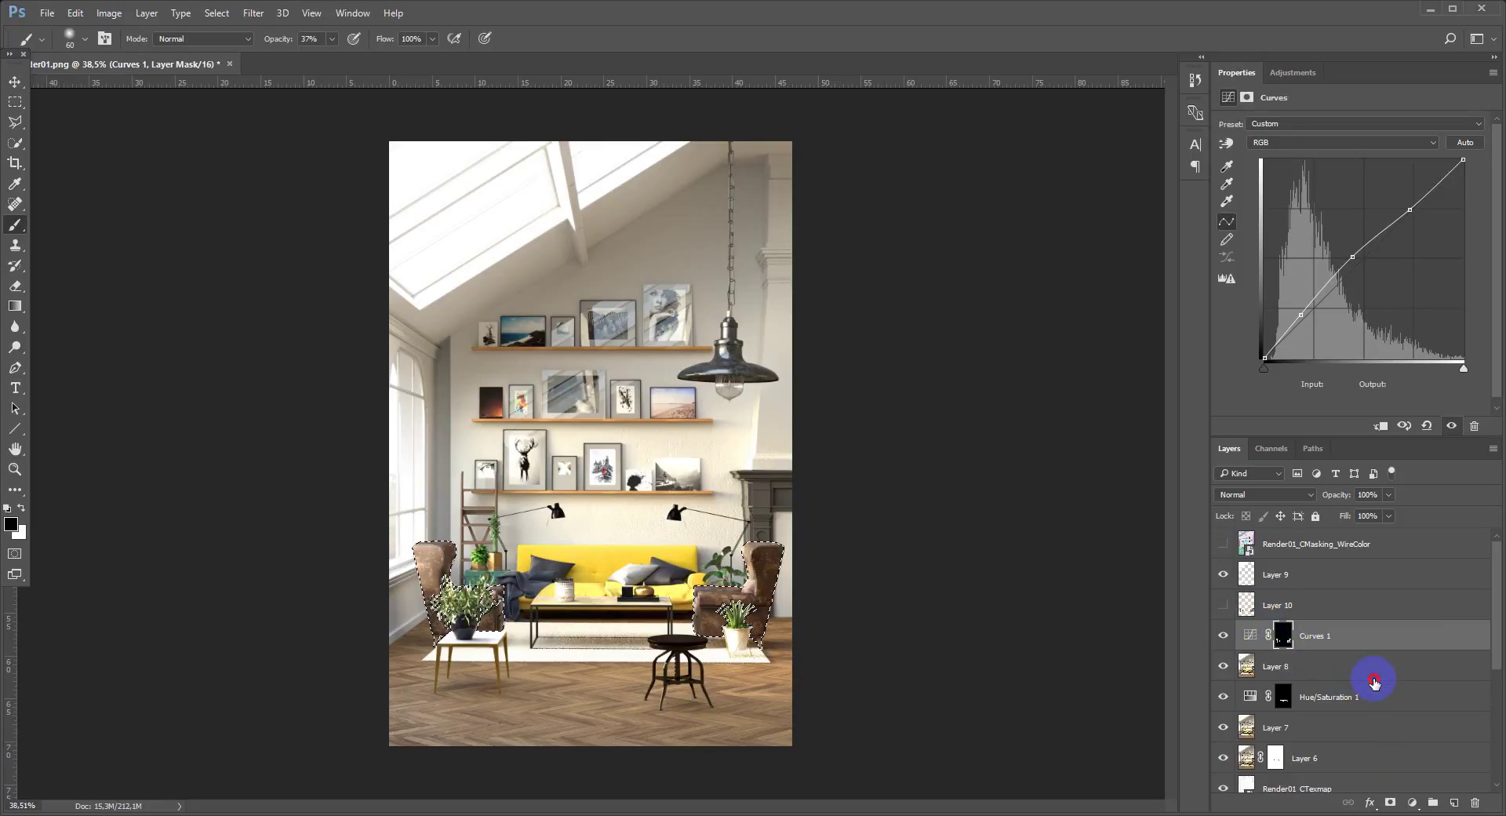
{"action": "left_click", "coordinate": [1373, 676]}
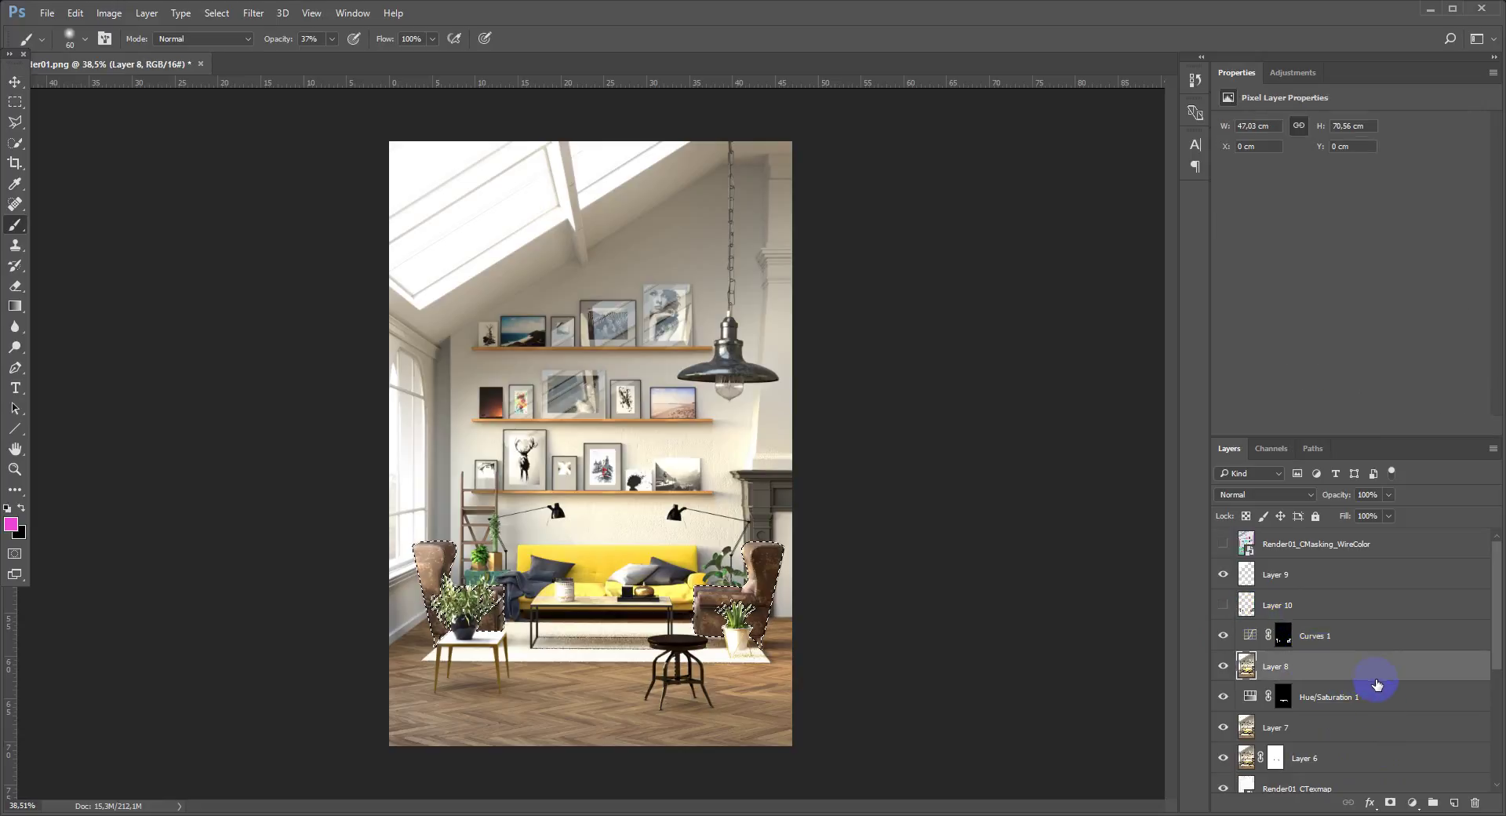
{"action": "left_click", "coordinate": [1410, 803]}
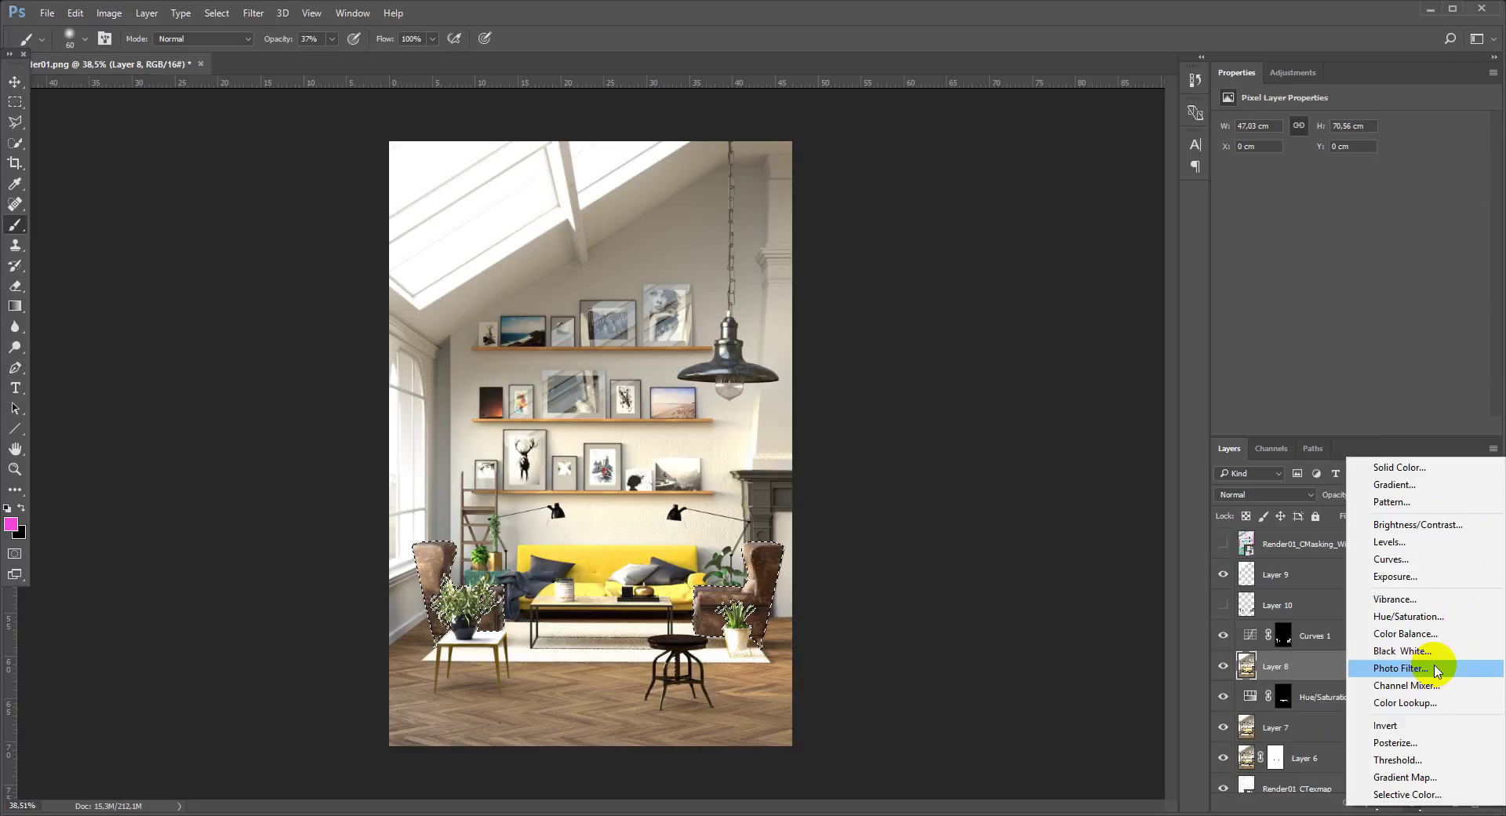
{"action": "left_click", "coordinate": [1437, 669]}
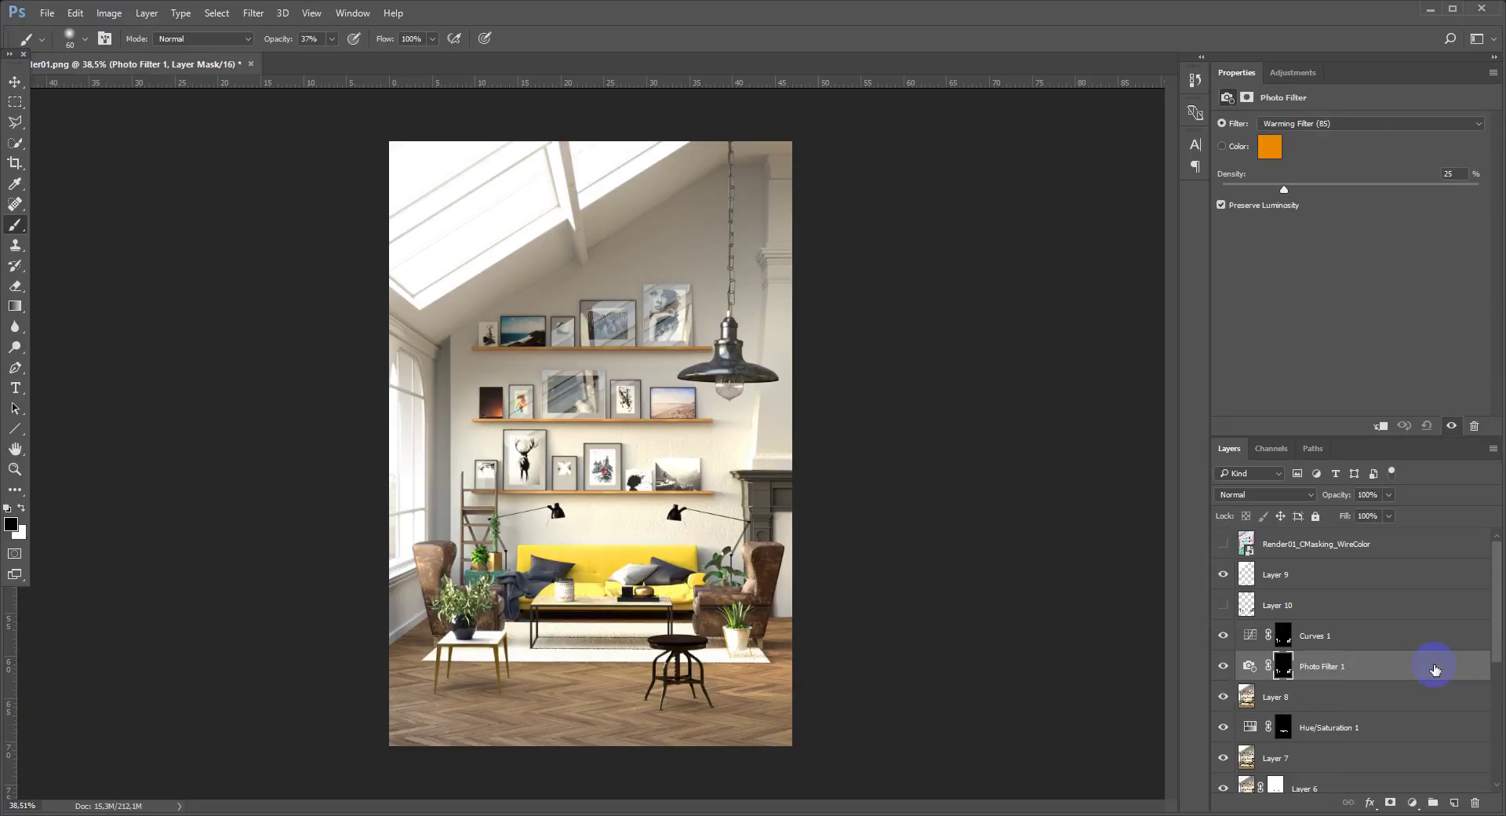
{"action": "left_click", "coordinate": [1229, 148]}
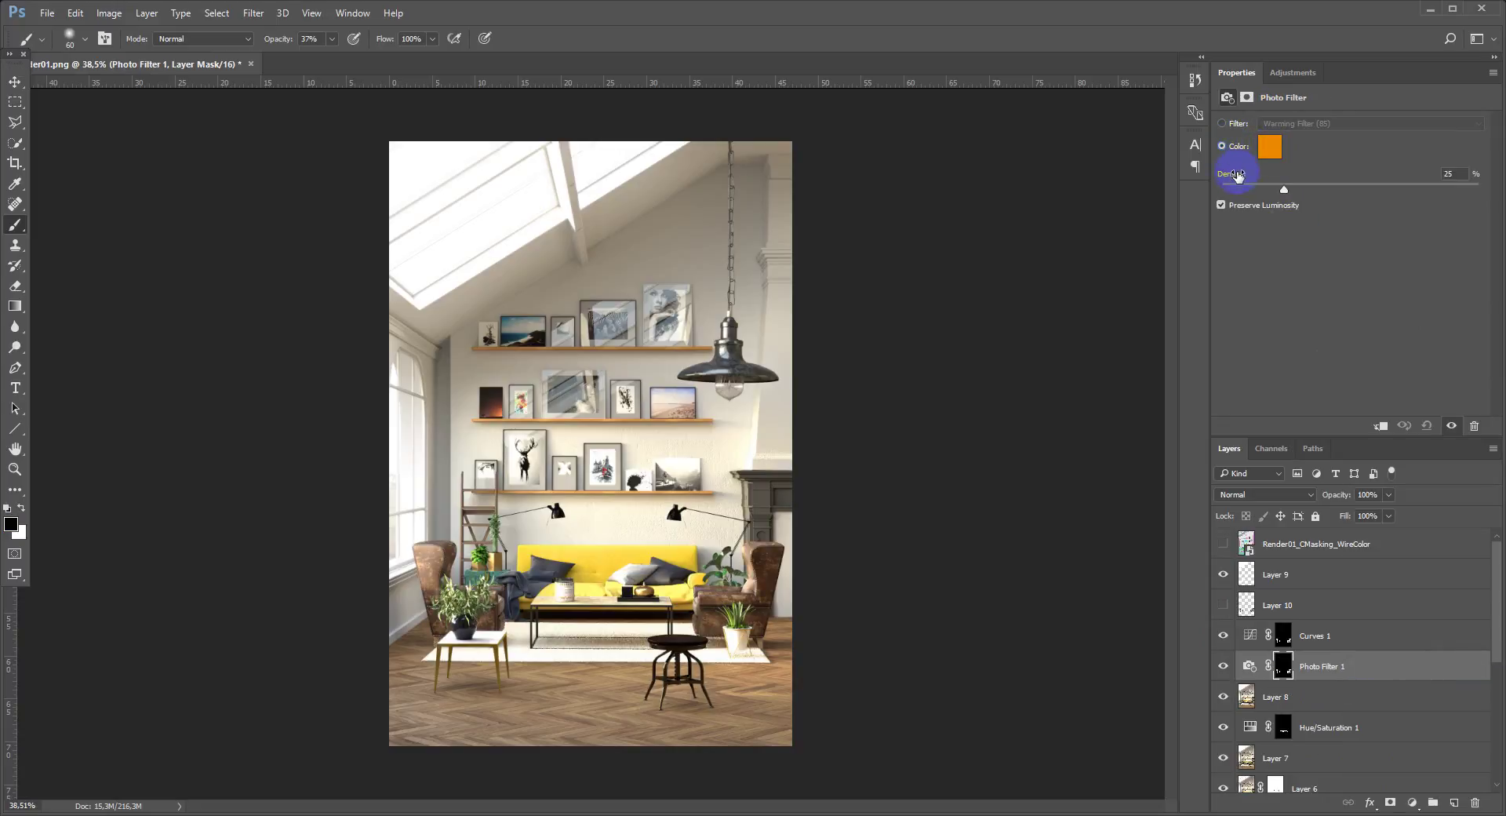
{"action": "left_click_drag", "start_coordinate": [1311, 187], "coordinate": [1381, 188]}
{"action": "left_click", "coordinate": [1219, 666]}
{"action": "left_click", "coordinate": [1220, 666]}
Set the photo filter to an orange colour at 75% density and compare it on the armchairs.
{"action": "left_click", "coordinate": [1270, 149]}
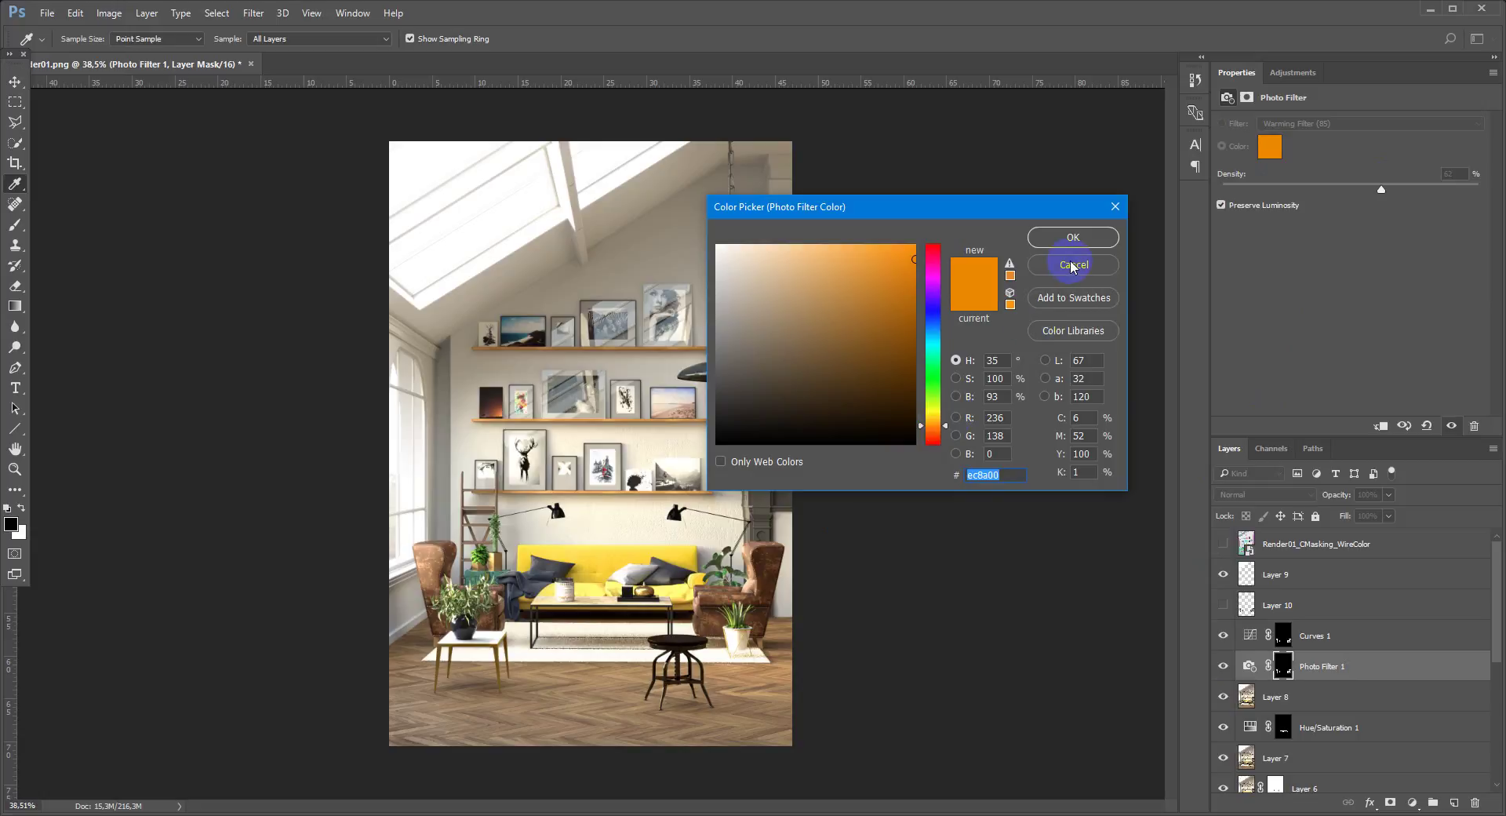
{"action": "left_click", "coordinate": [1071, 237]}
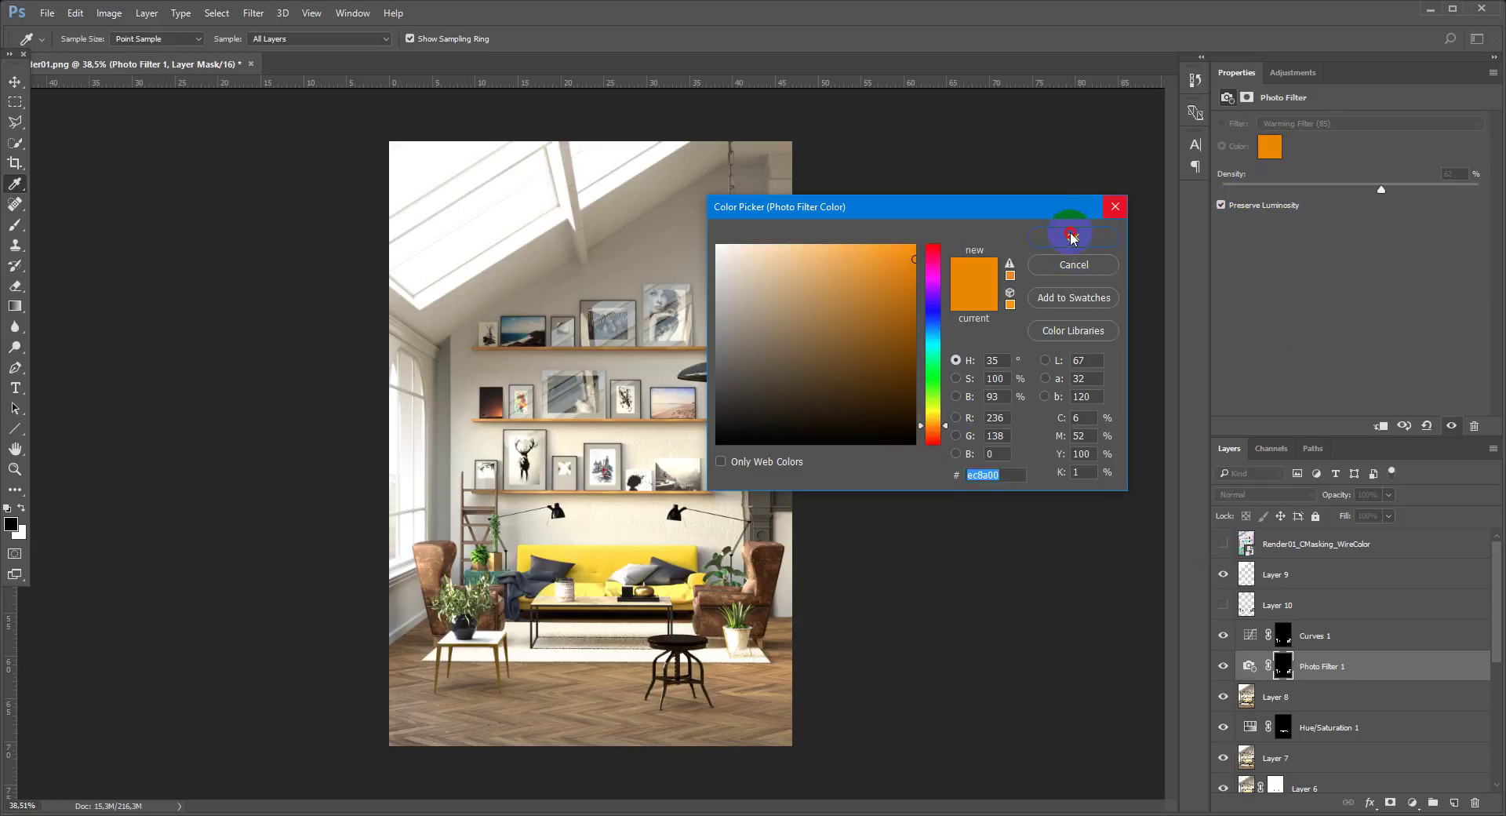
{"action": "key", "text": "b"}
{"action": "left_click", "coordinate": [1433, 186]}
{"action": "left_click_drag", "start_coordinate": [1434, 189], "coordinate": [1416, 193]}
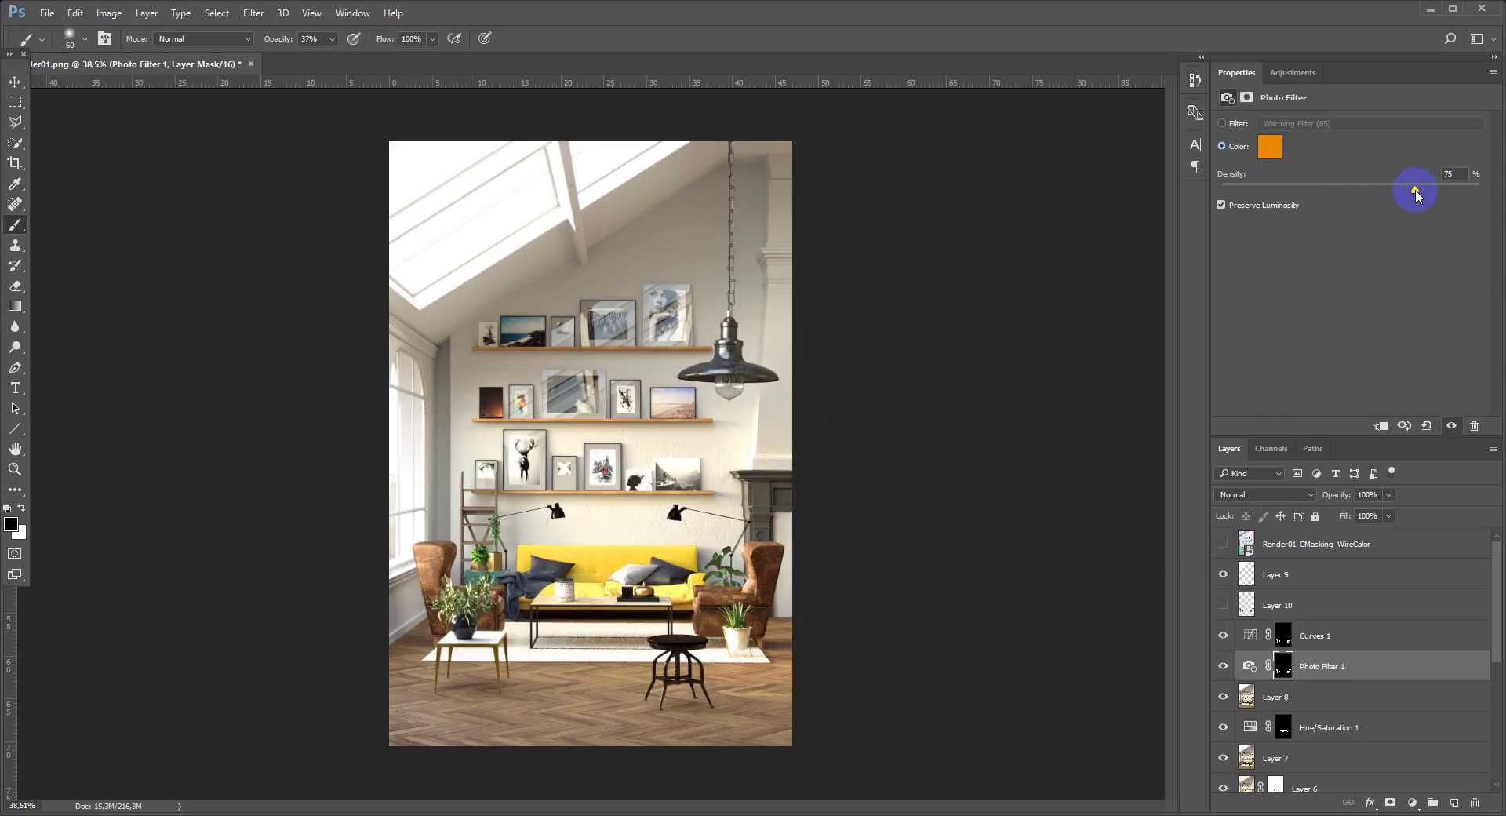
{"action": "left_click", "coordinate": [1222, 666]}
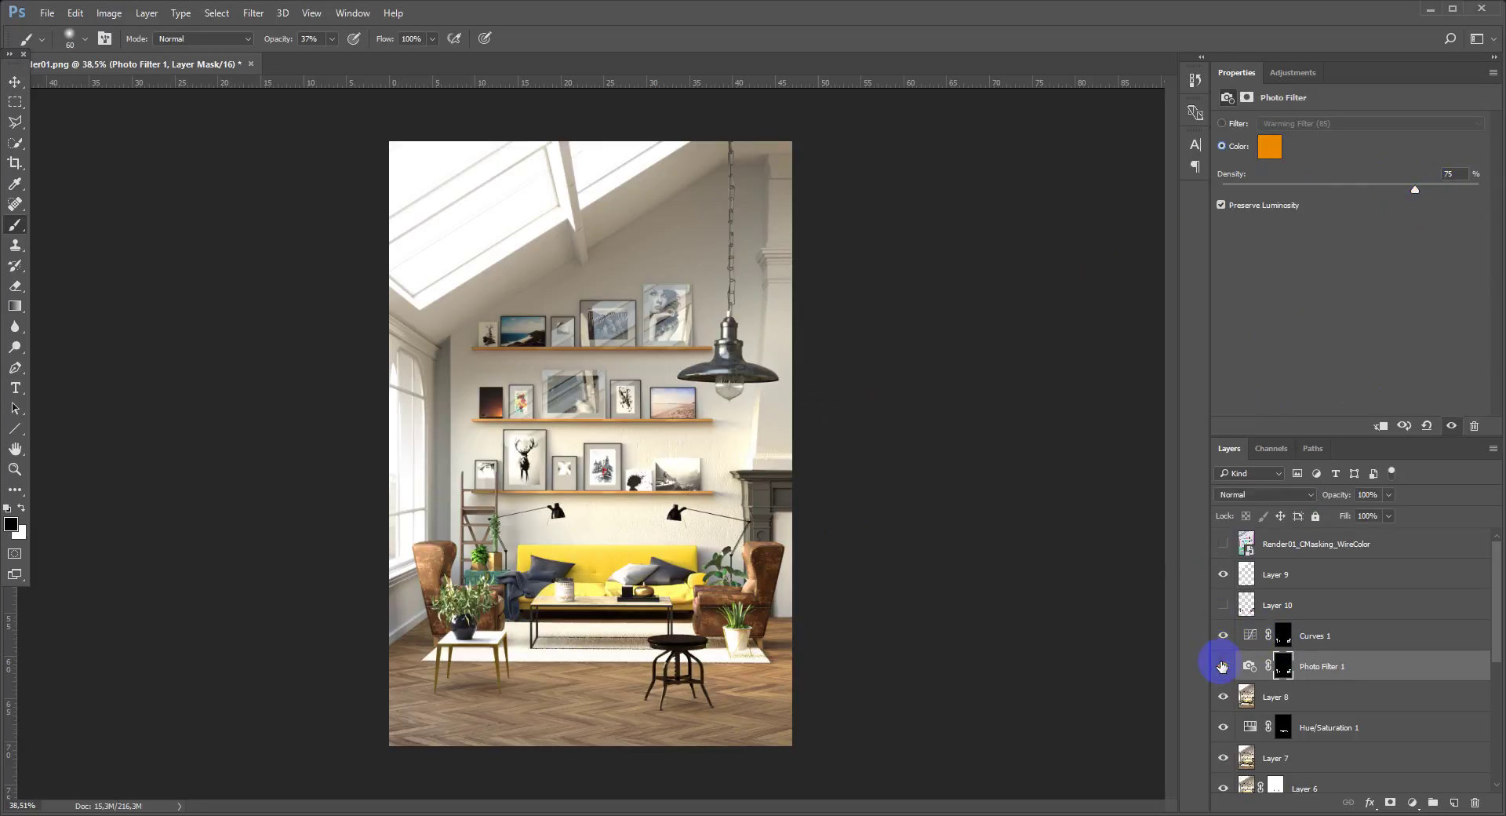
{"action": "left_click", "coordinate": [1221, 666]}
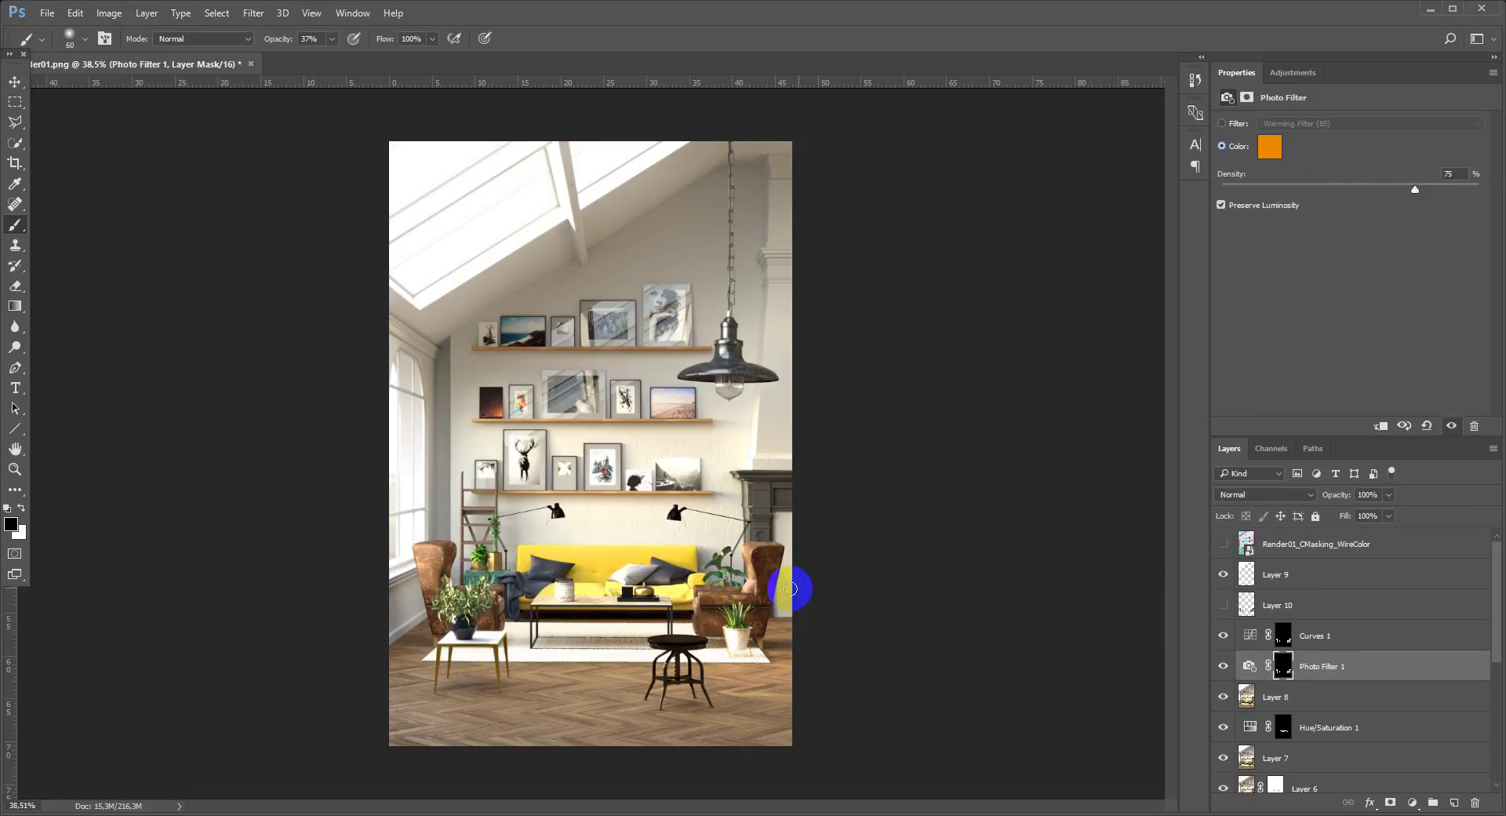
{"action": "left_click", "coordinate": [767, 576]}
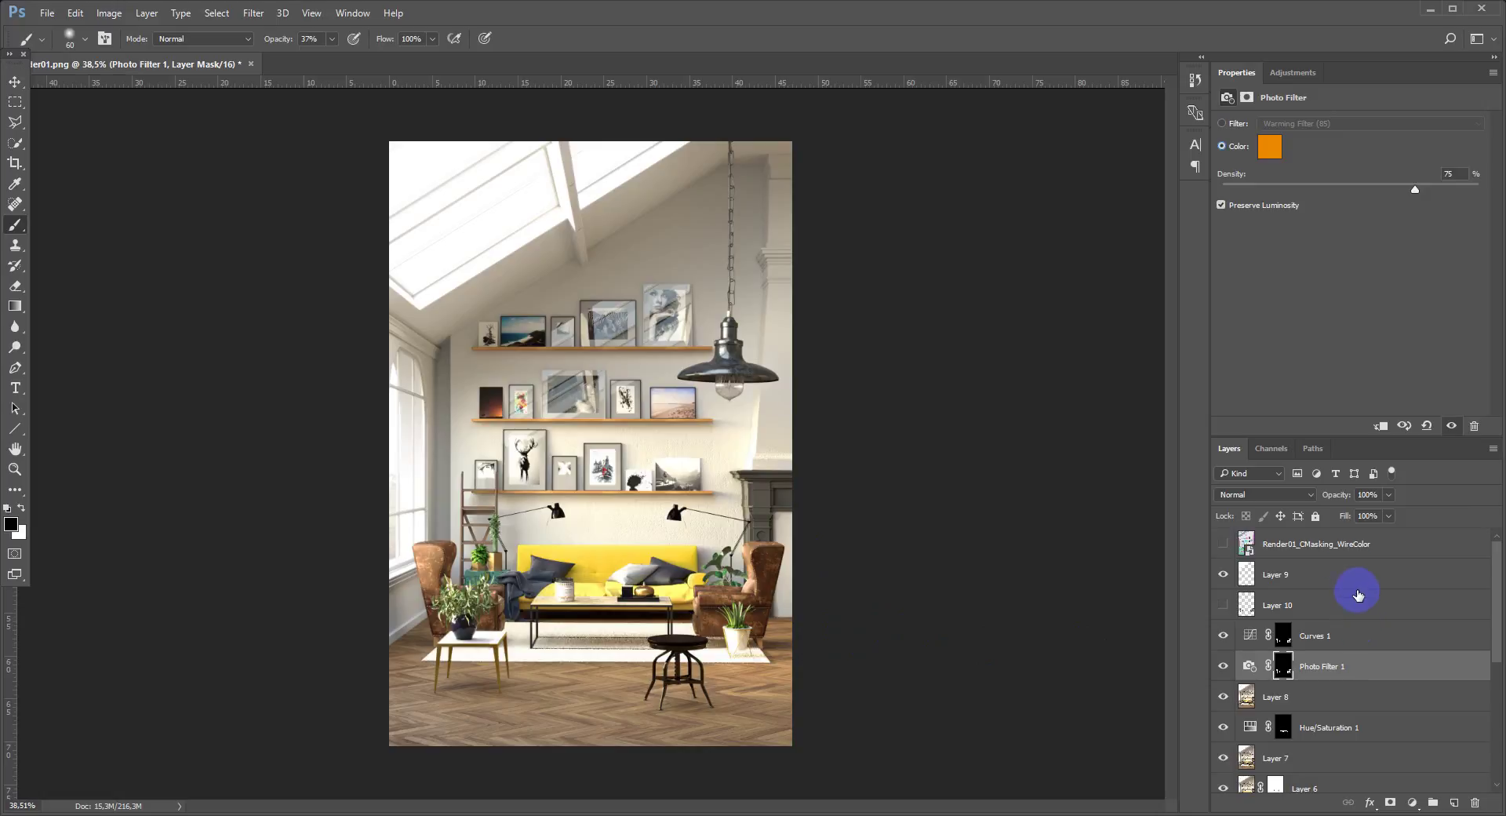
Stamp visible layers into Layer 11 and apply Unsharp Mask at 90%, 1.0 px radius, threshold 0.
{"action": "left_click", "coordinate": [1339, 573]}
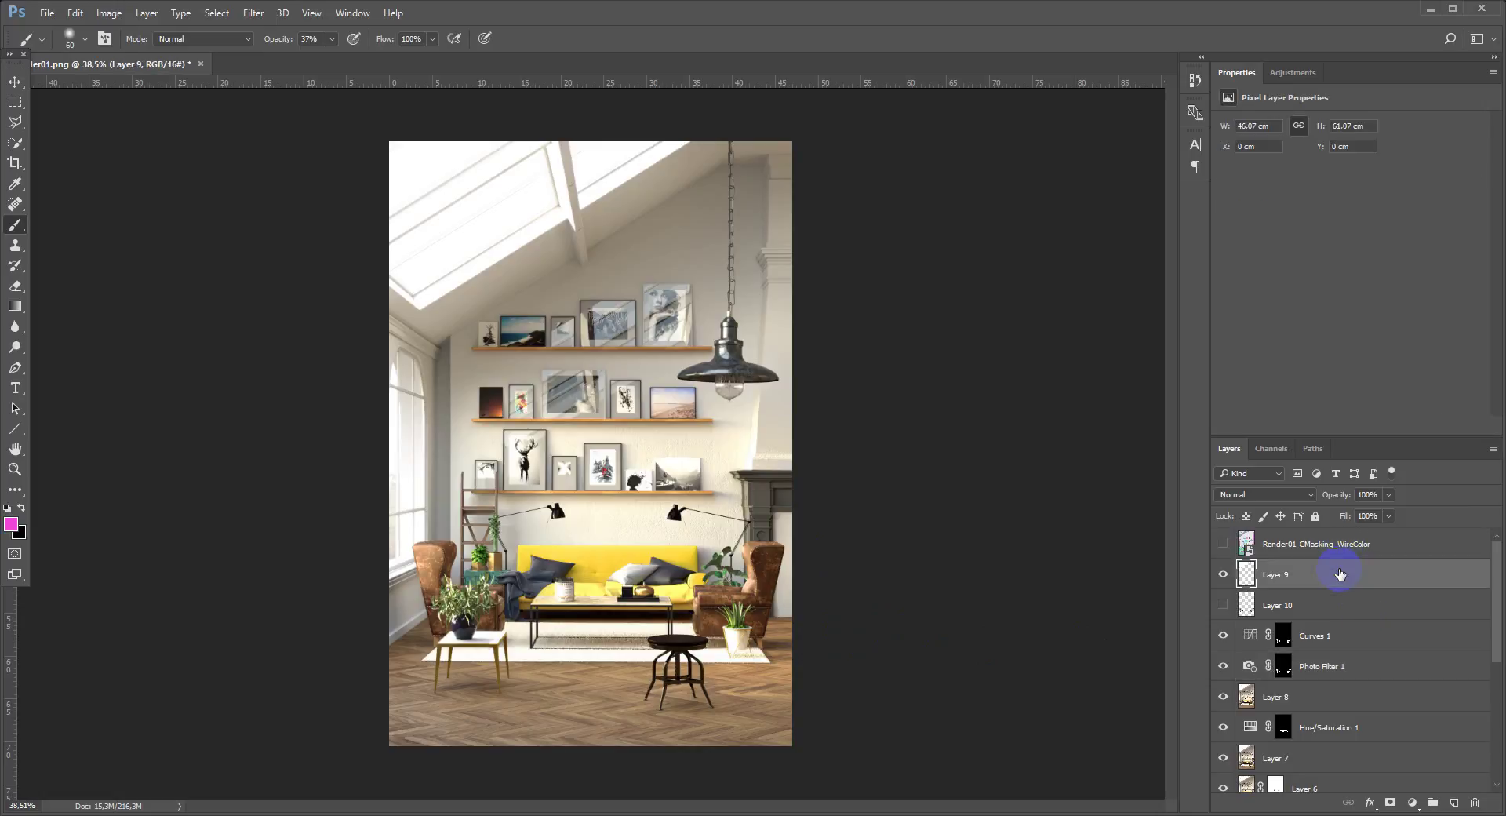
{"action": "key", "text": "ctrl+shift+alt+e"}
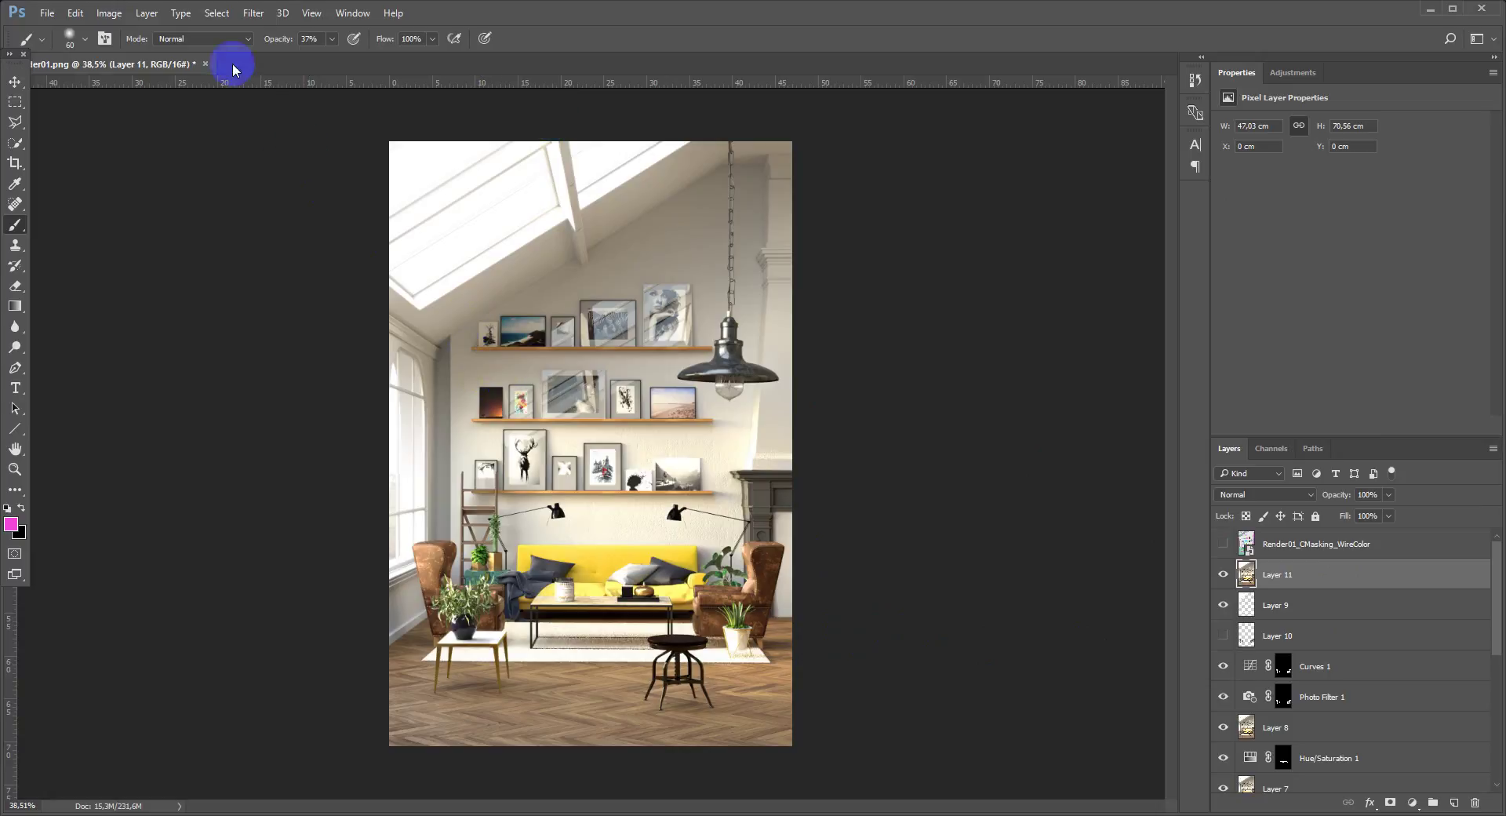
{"action": "left_click", "coordinate": [257, 17]}
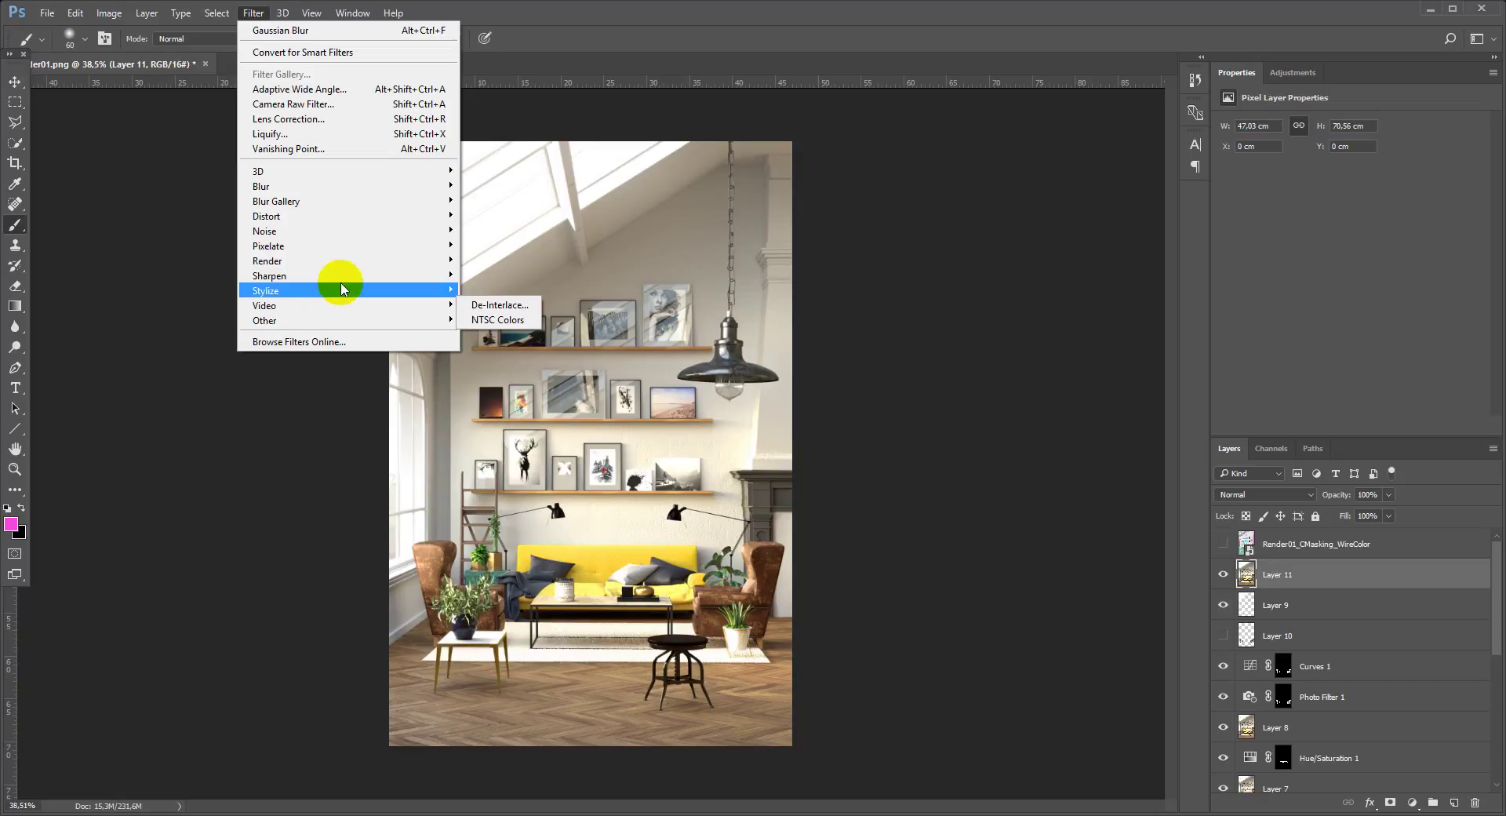
{"action": "mouse_move", "coordinate": [306, 275]}
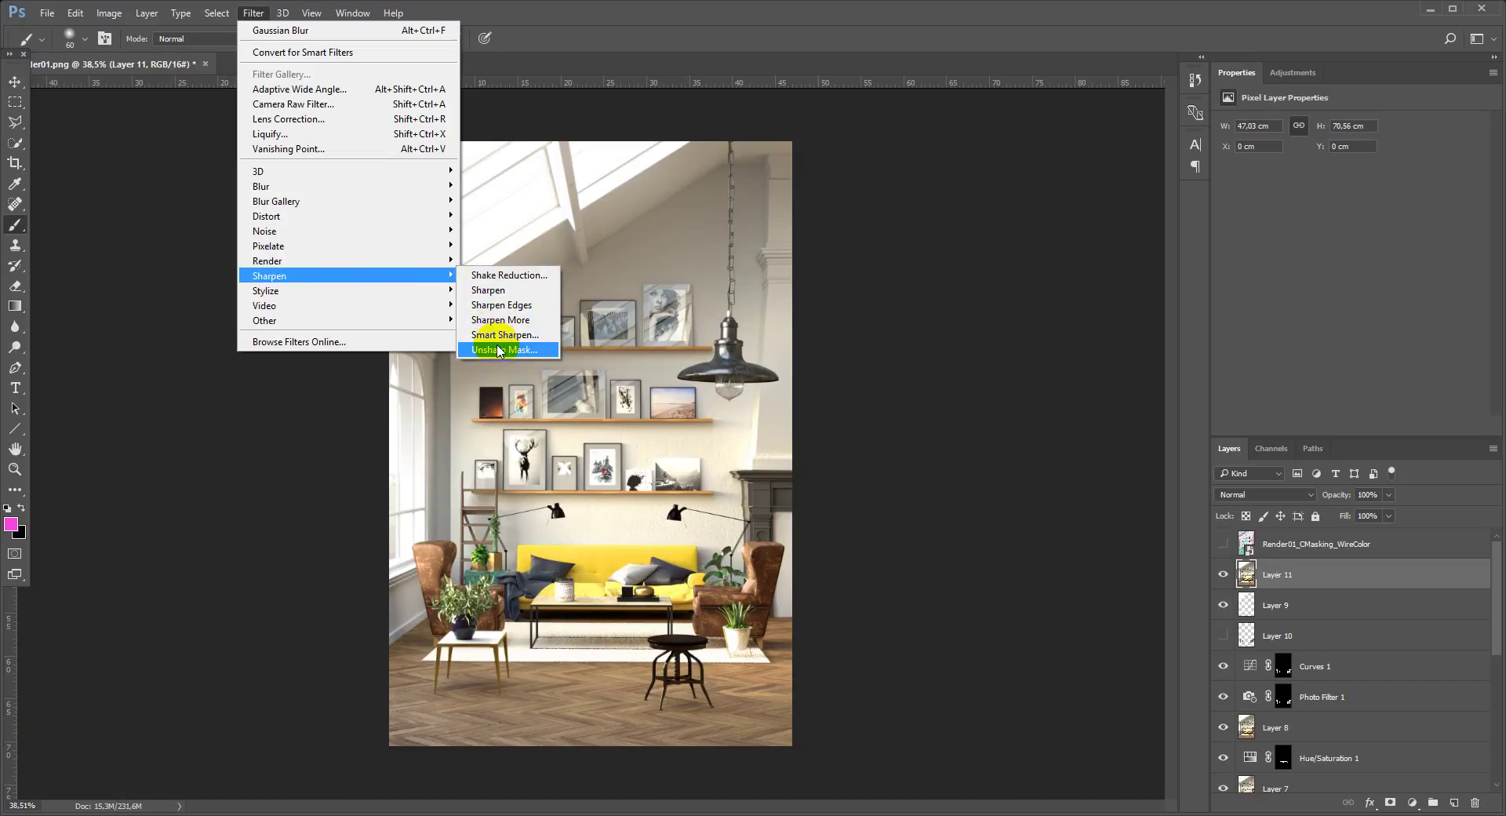
{"action": "left_click", "coordinate": [498, 349]}
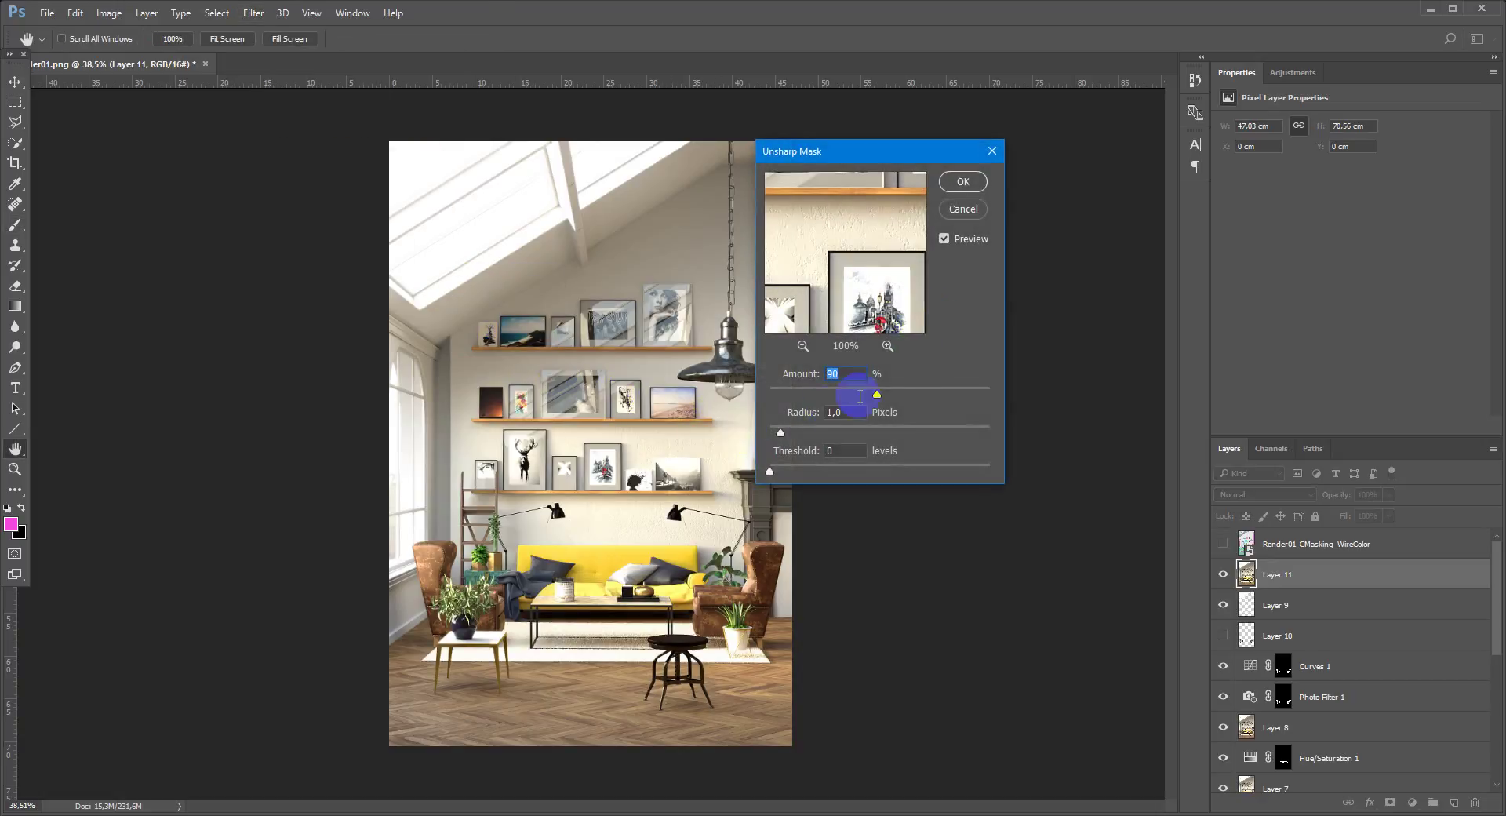
{"action": "left_click", "coordinate": [960, 183]}
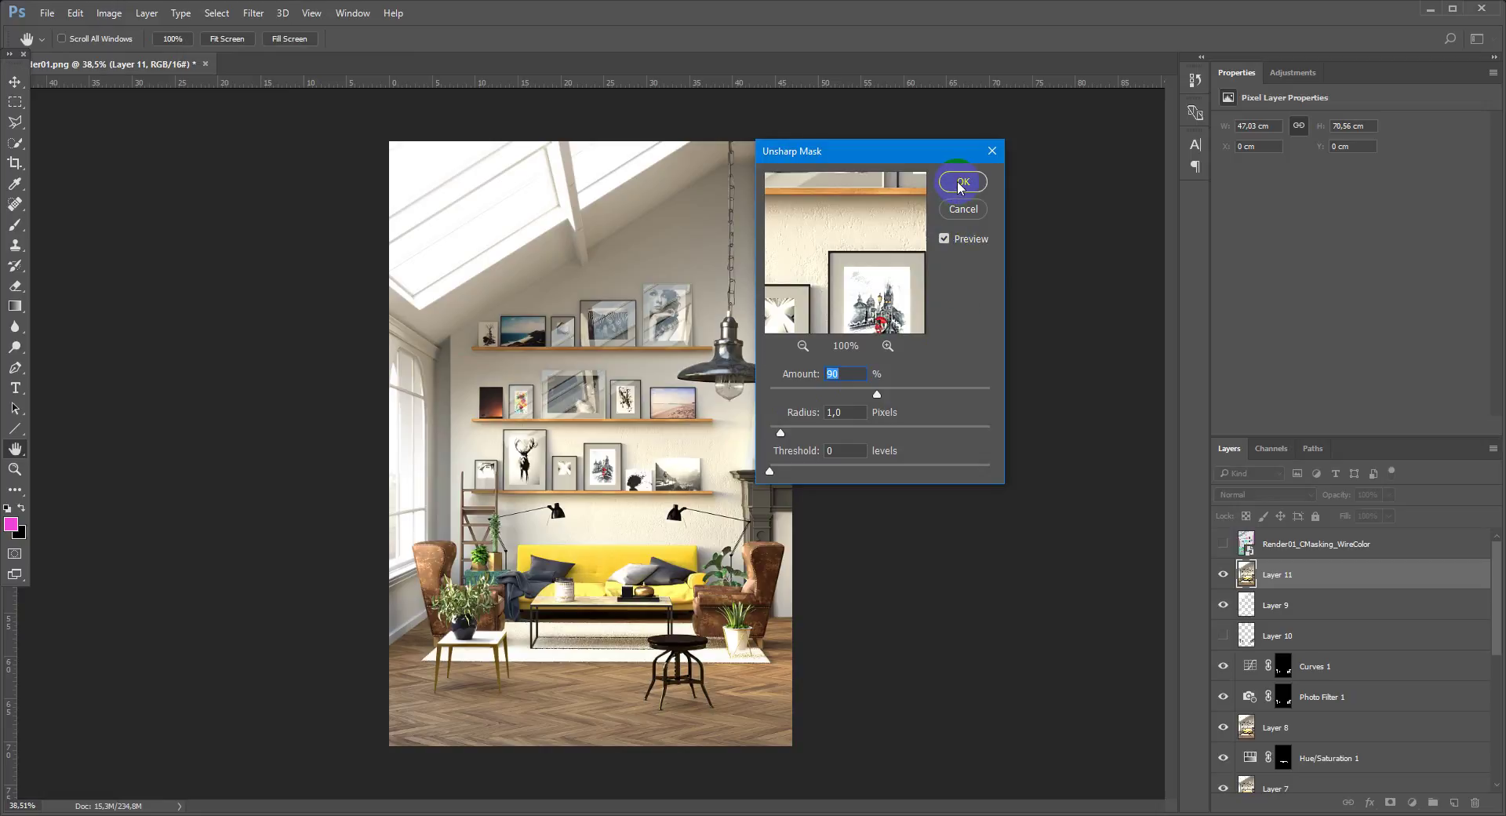
{"action": "key", "text": "b"}
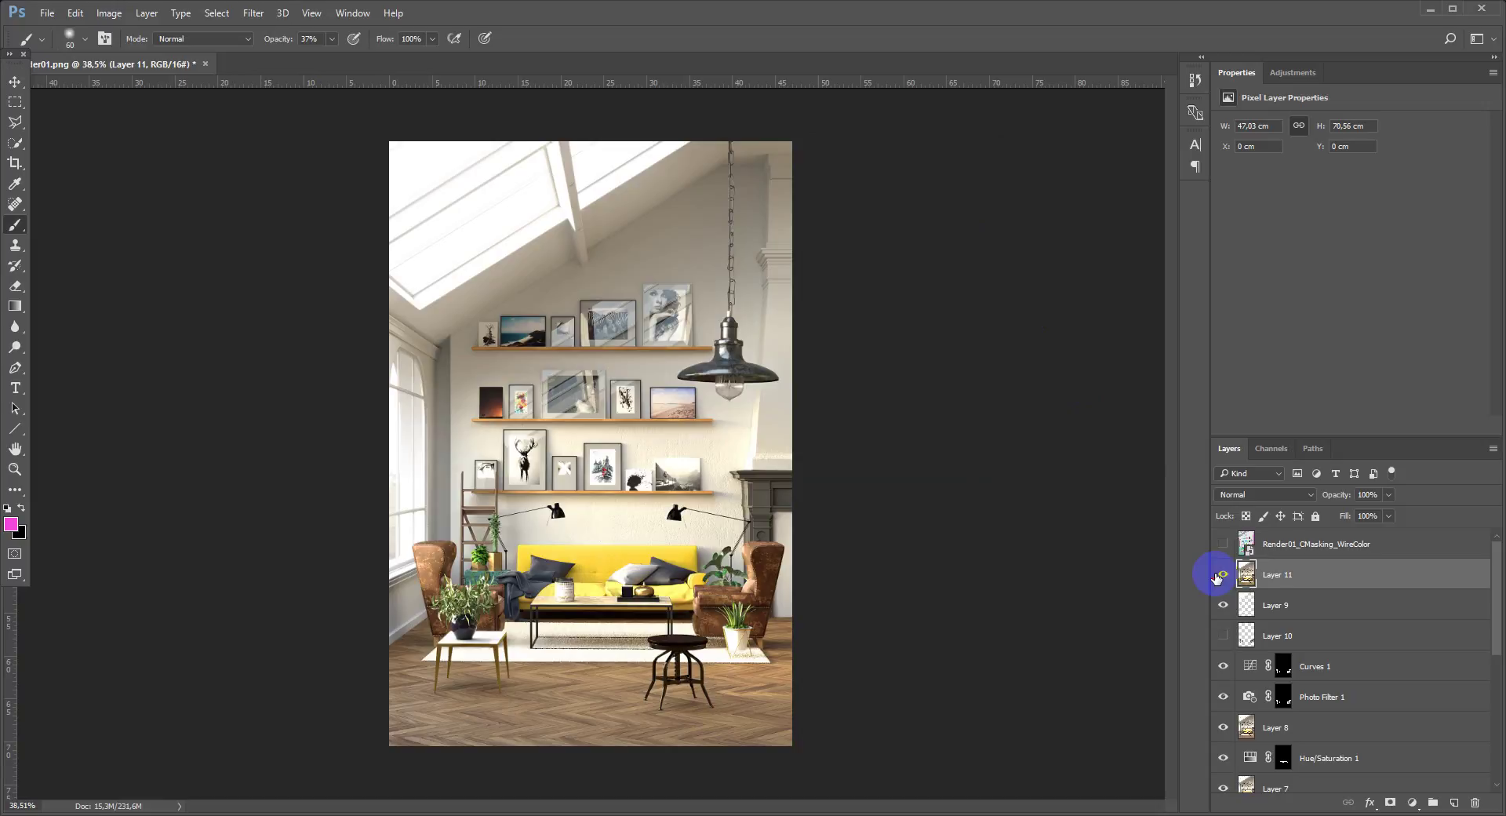
Hide the sharpened Layer 11 to compare the image before and after sharpening.
{"action": "scroll", "coordinate": [619, 620], "scroll_direction": "up", "scroll_amount": 5}
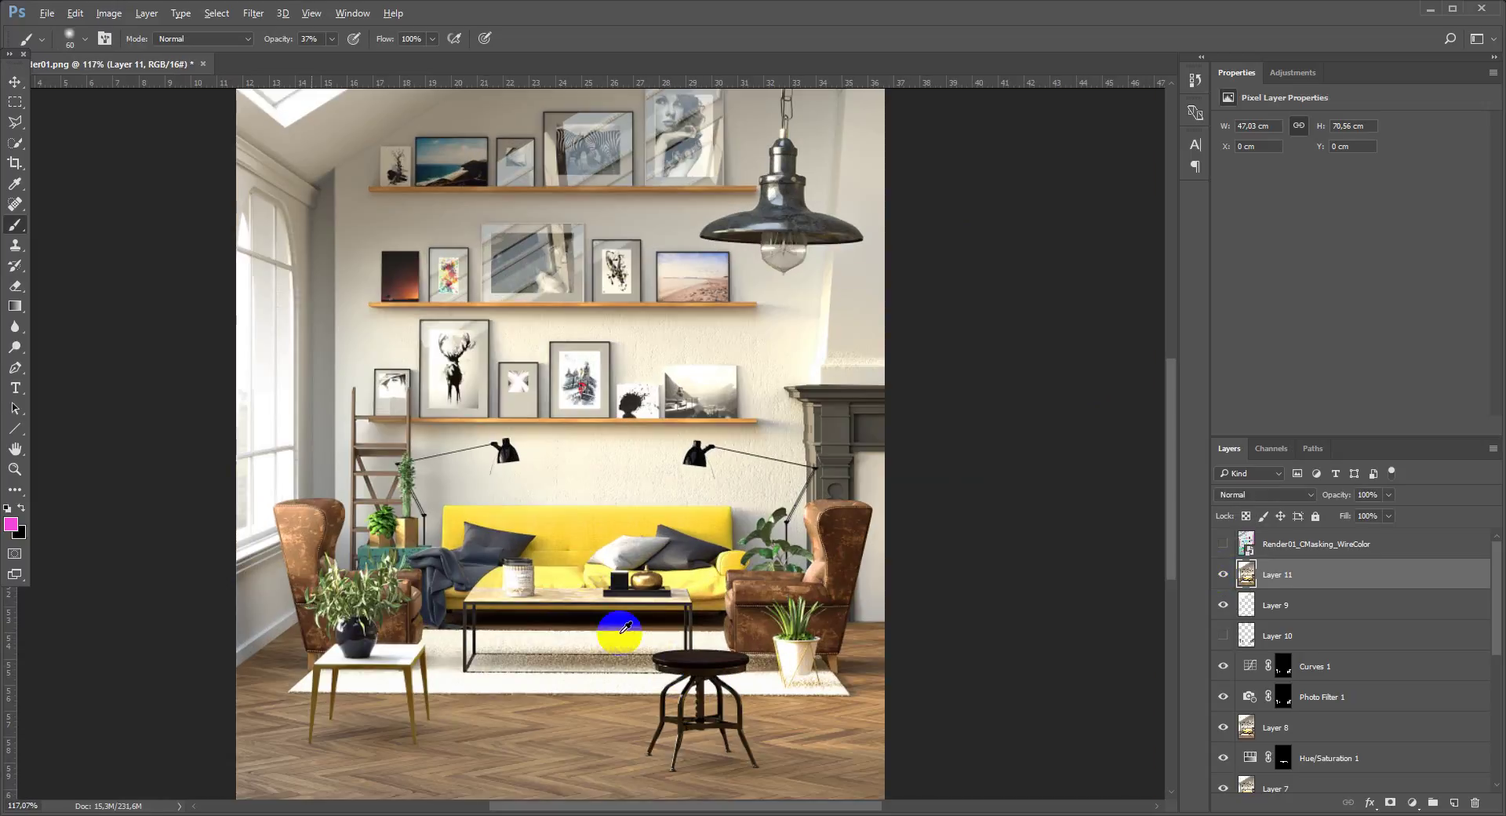
{"action": "scroll", "coordinate": [625, 627], "scroll_direction": "up", "scroll_amount": 2}
{"action": "left_click", "coordinate": [1225, 575]}
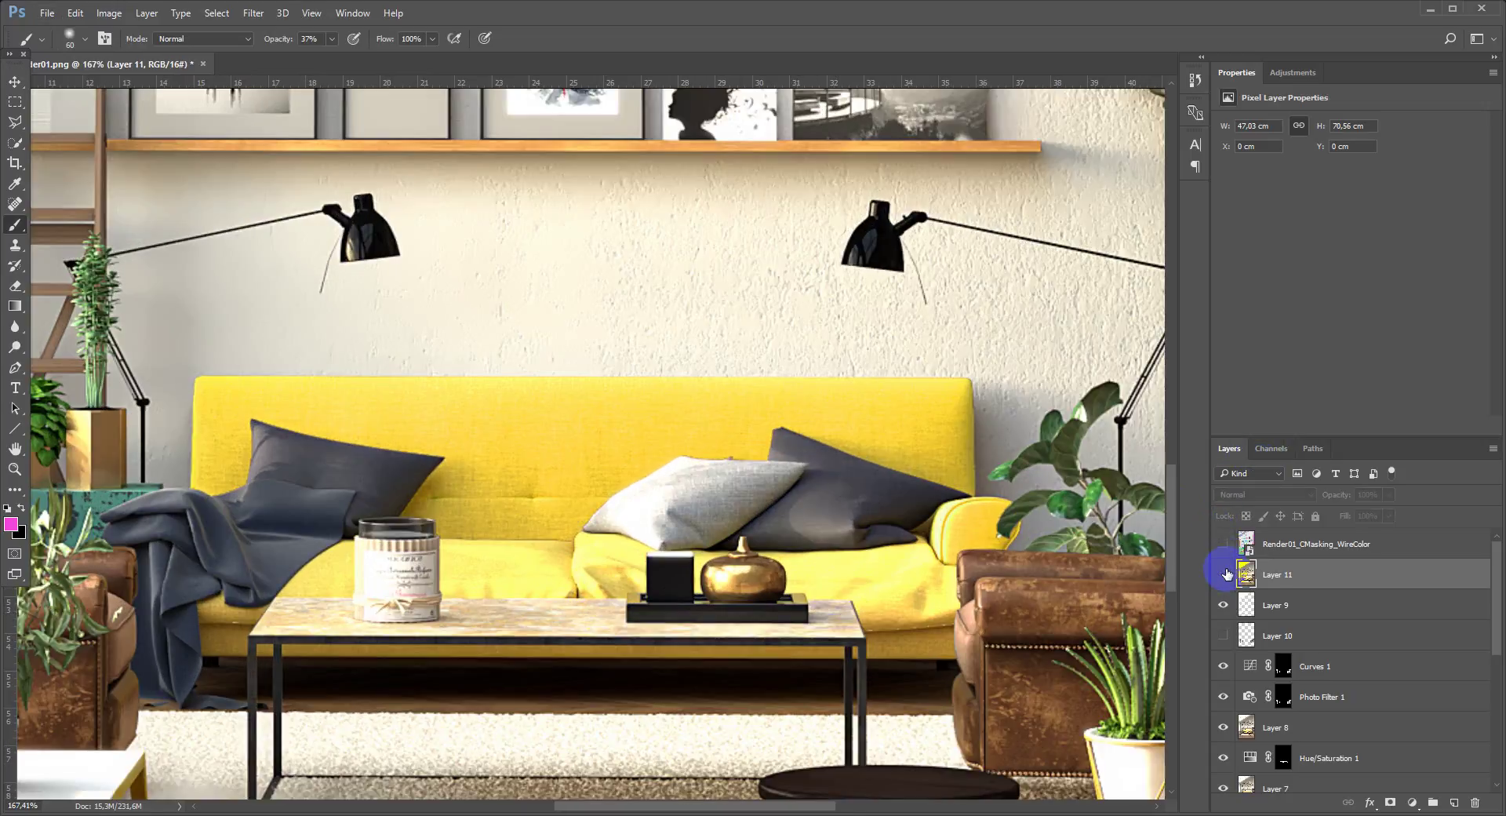
{"action": "scroll", "coordinate": [833, 557], "scroll_direction": "down", "scroll_amount": 2}
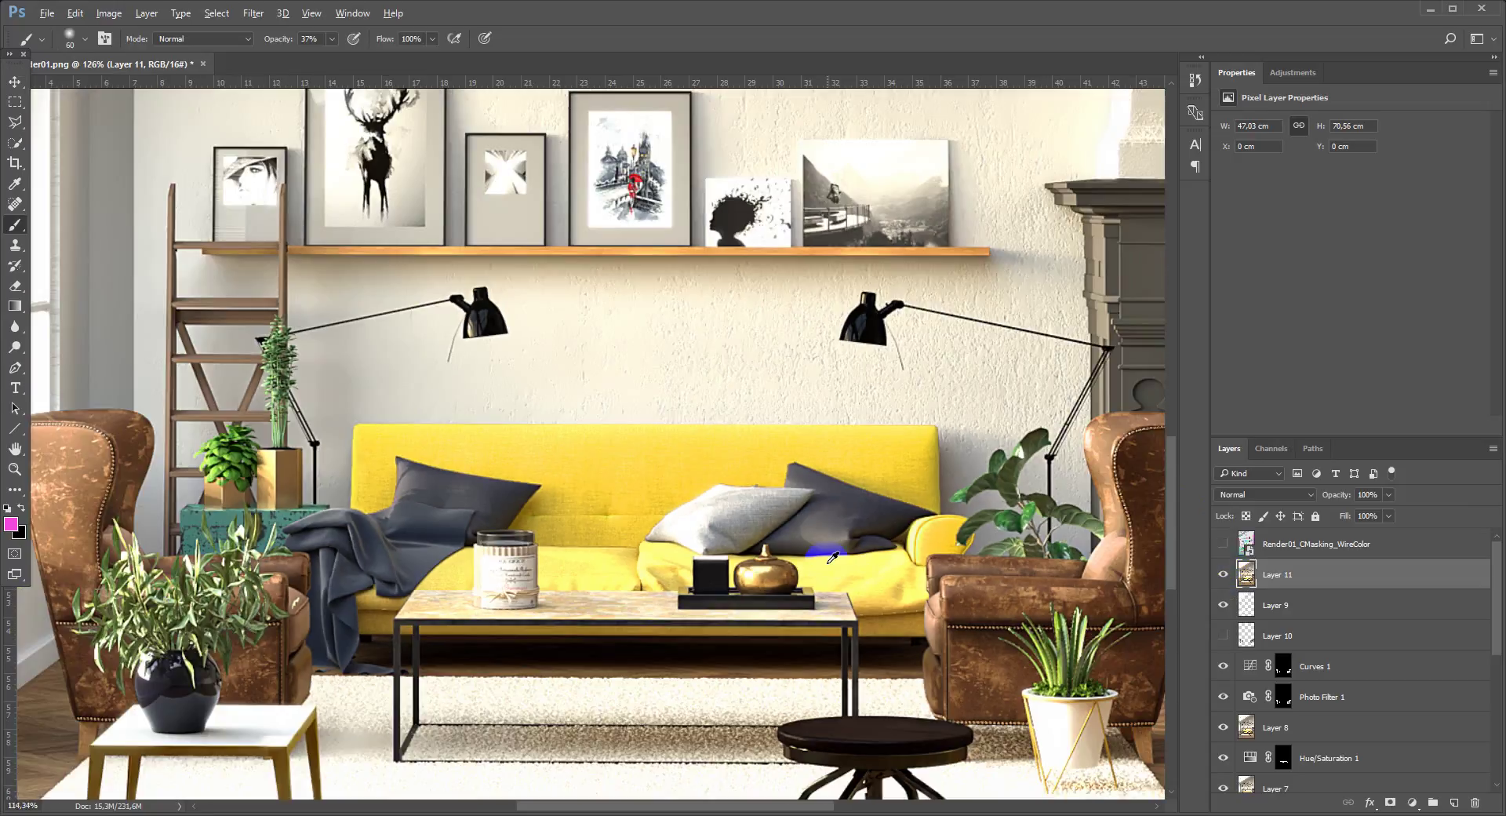
{"action": "scroll", "coordinate": [833, 557], "scroll_direction": "down", "scroll_amount": 3}
{"action": "scroll", "coordinate": [833, 557], "scroll_direction": "down", "scroll_amount": 1}
{"action": "scroll", "coordinate": [833, 557], "scroll_direction": "down", "scroll_amount": 2}
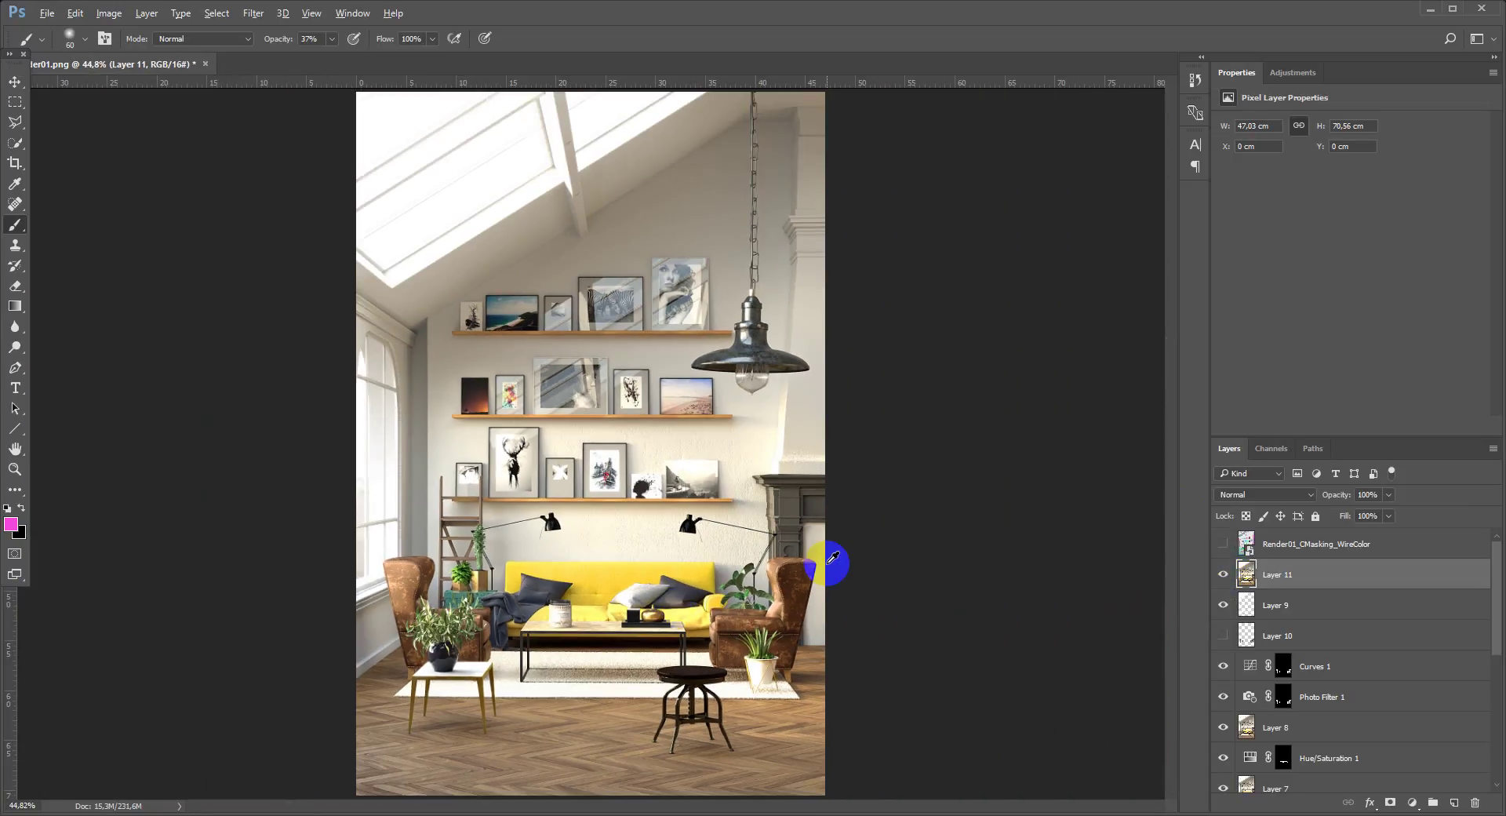
Add a Color Balance adjustment layer and shift the Shadows Cyan–Red slider to +6.
{"action": "left_click", "coordinate": [1414, 801]}
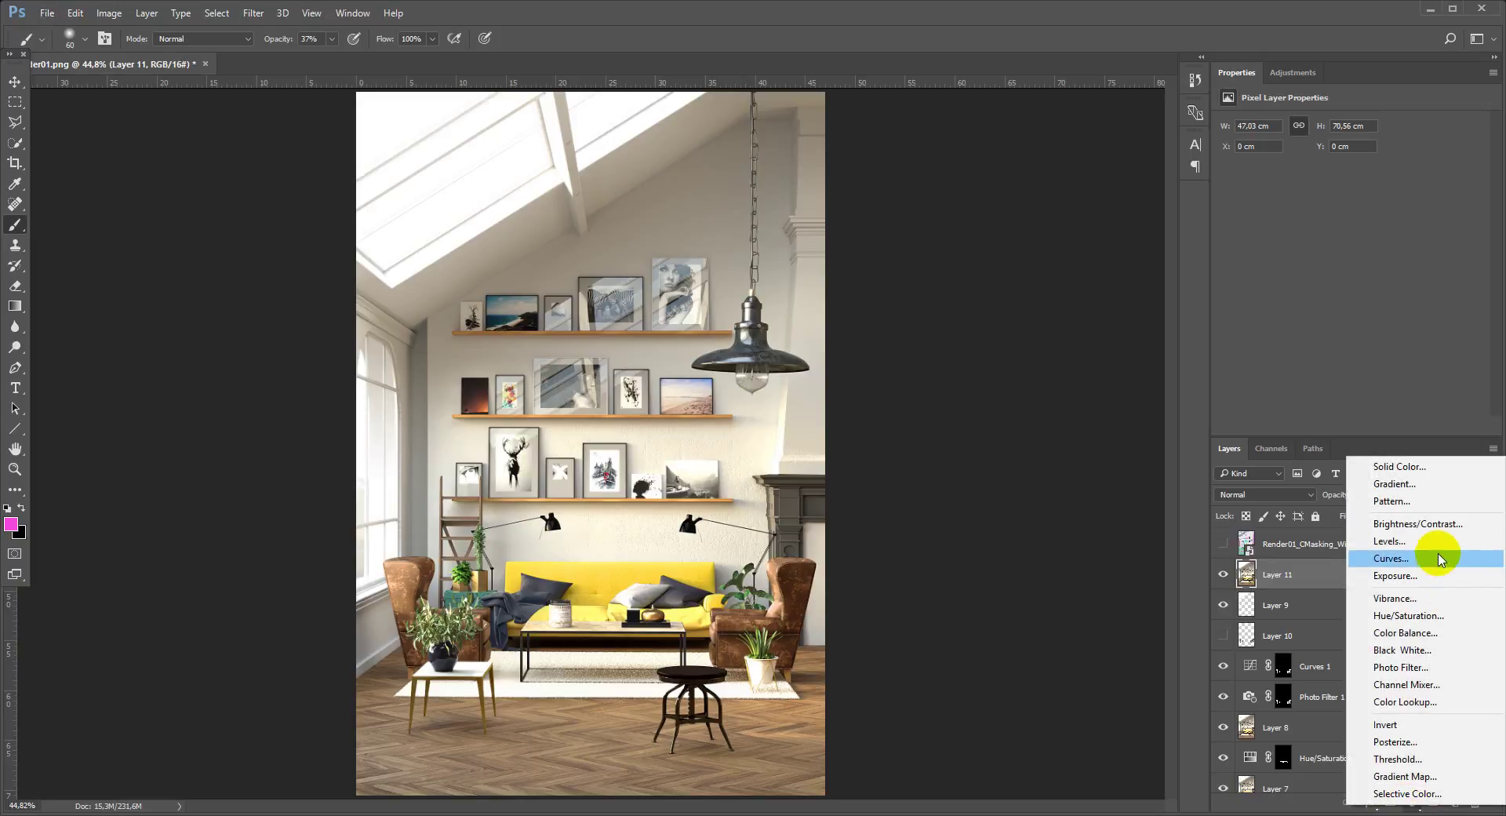
{"action": "left_click", "coordinate": [1434, 632]}
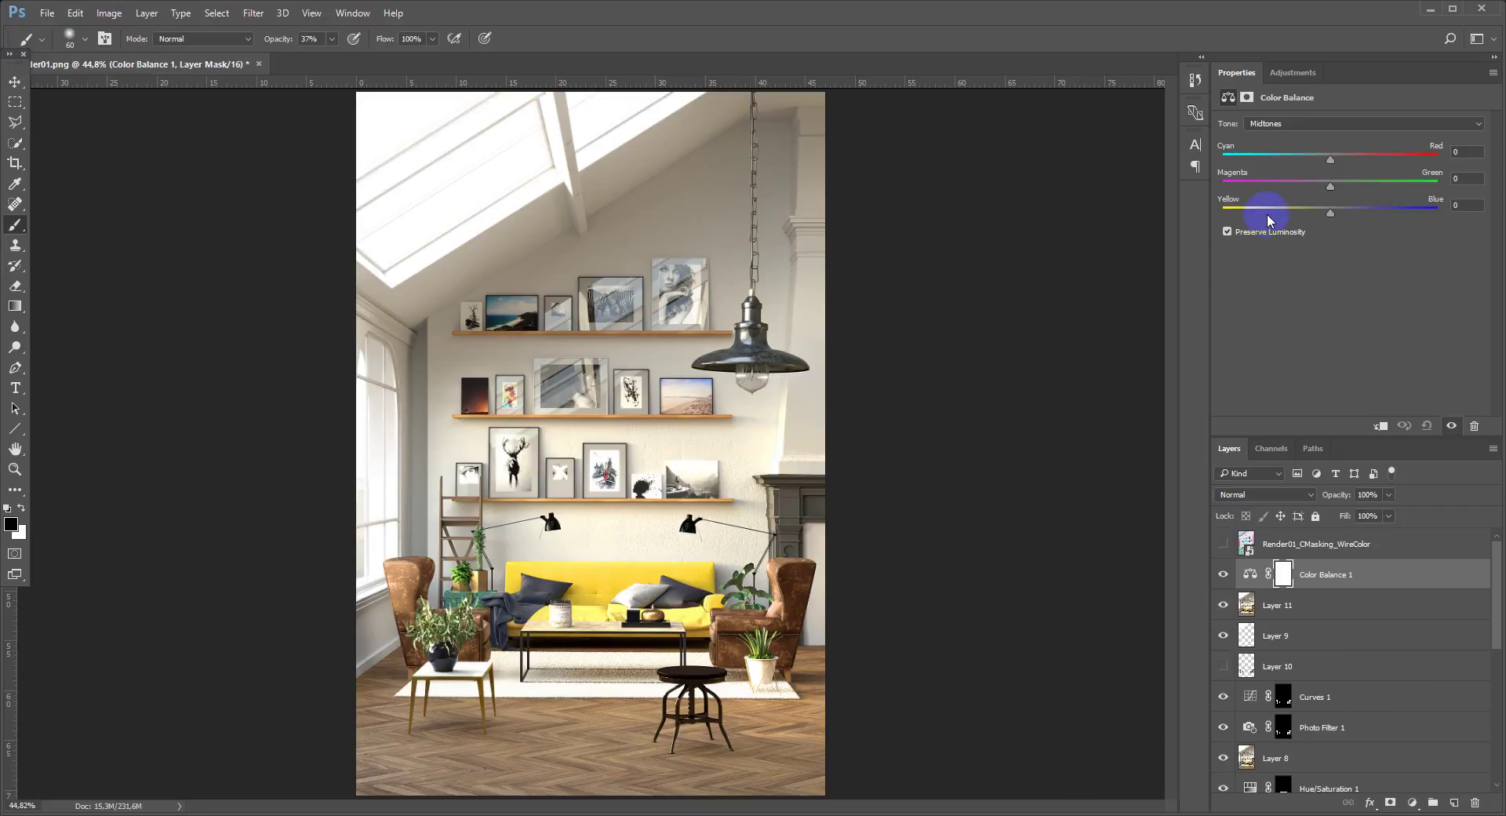
{"action": "left_click", "coordinate": [1333, 123]}
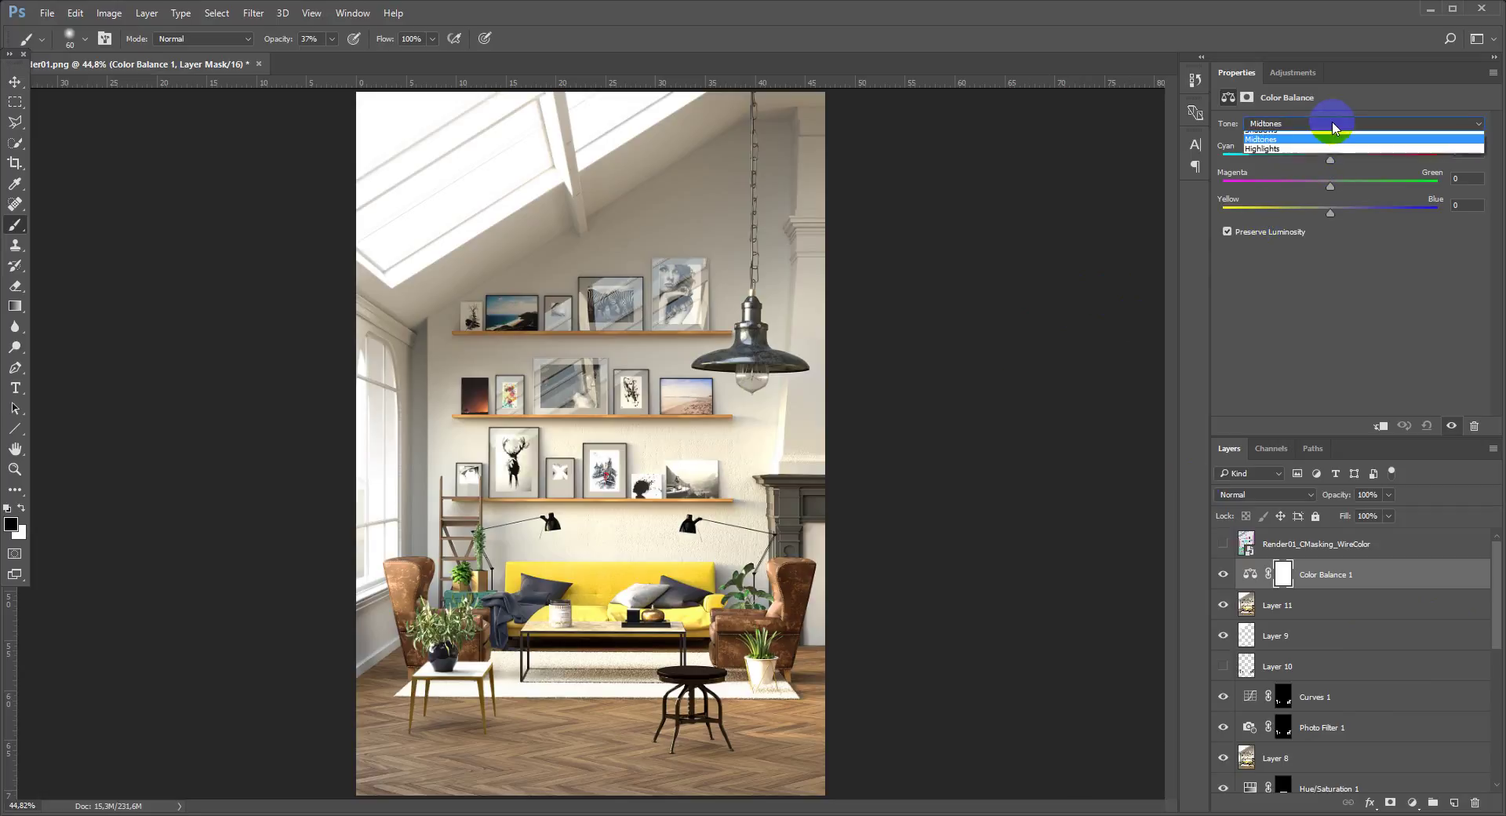
{"action": "left_click", "coordinate": [1322, 137]}
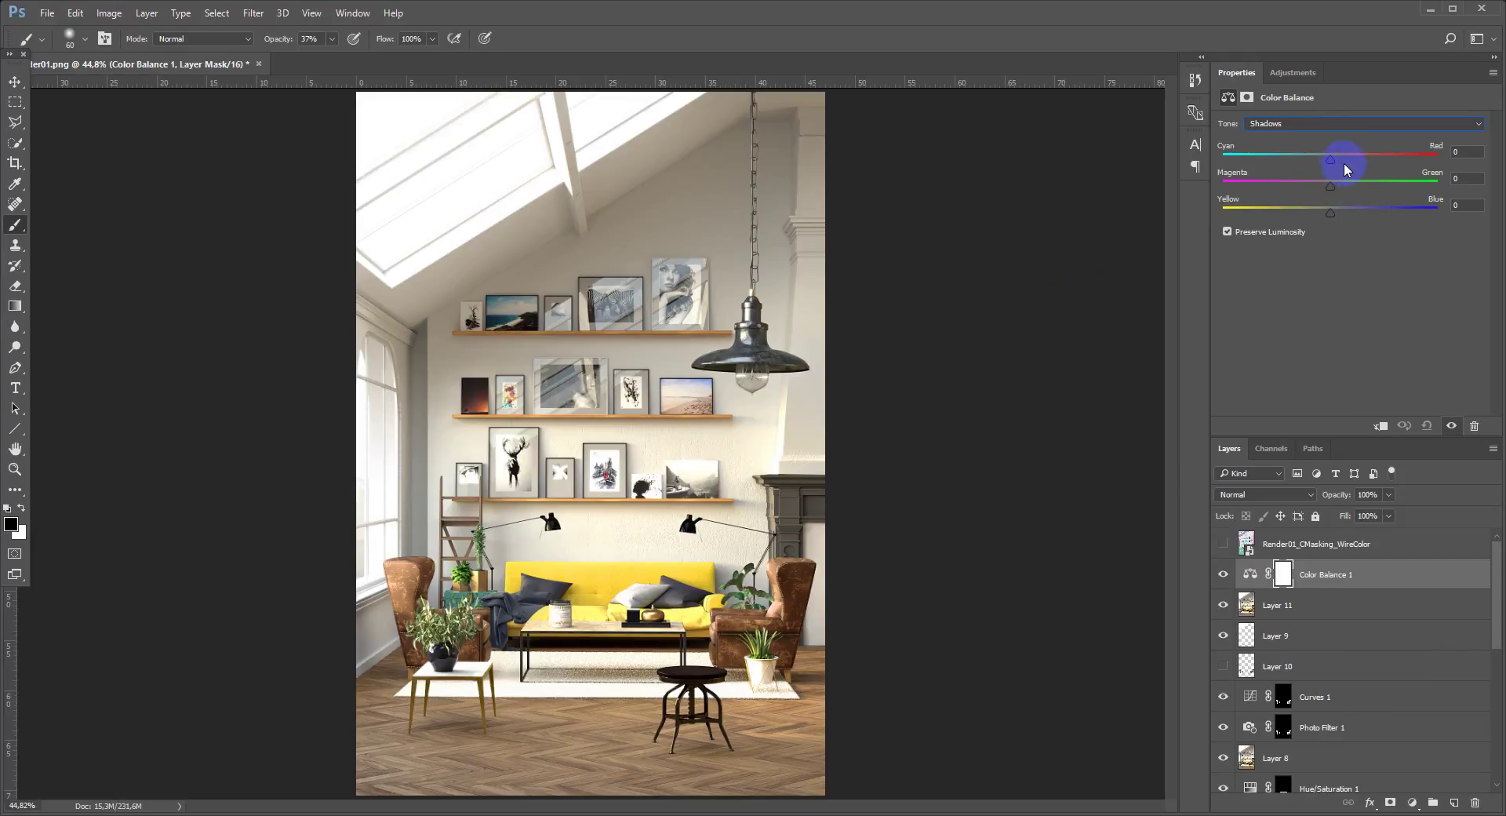
{"action": "left_click_drag", "start_coordinate": [1330, 160], "coordinate": [1338, 160]}
Set the Color Balance midtones to Cyan–Red -3 and Yellow–Blue +3.
{"action": "left_click", "coordinate": [1365, 123]}
{"action": "left_click", "coordinate": [1383, 131]}
{"action": "left_click", "coordinate": [1359, 155]}
{"action": "left_click", "coordinate": [1334, 123]}
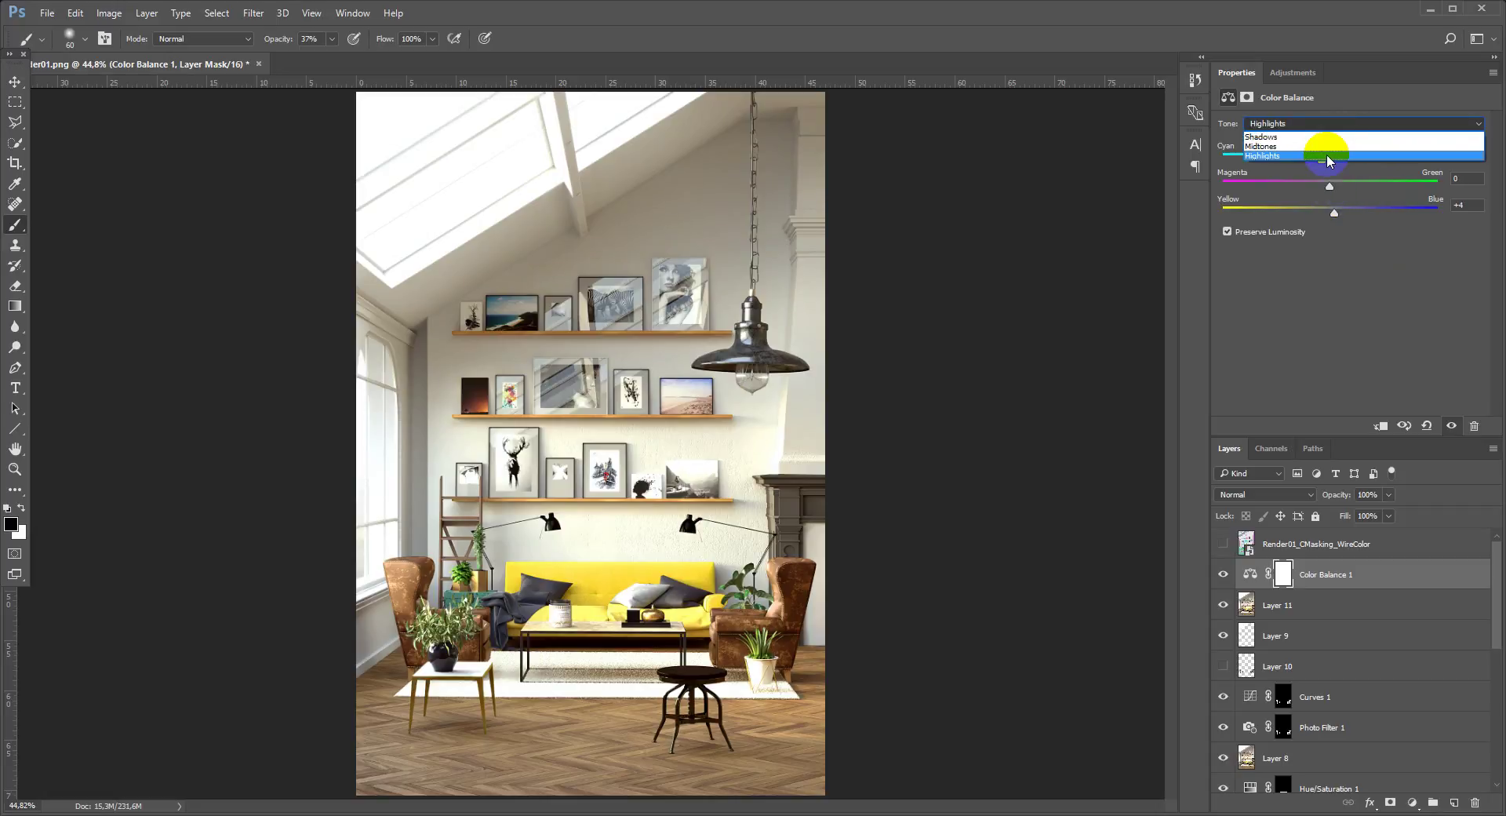
{"action": "left_click", "coordinate": [1327, 146]}
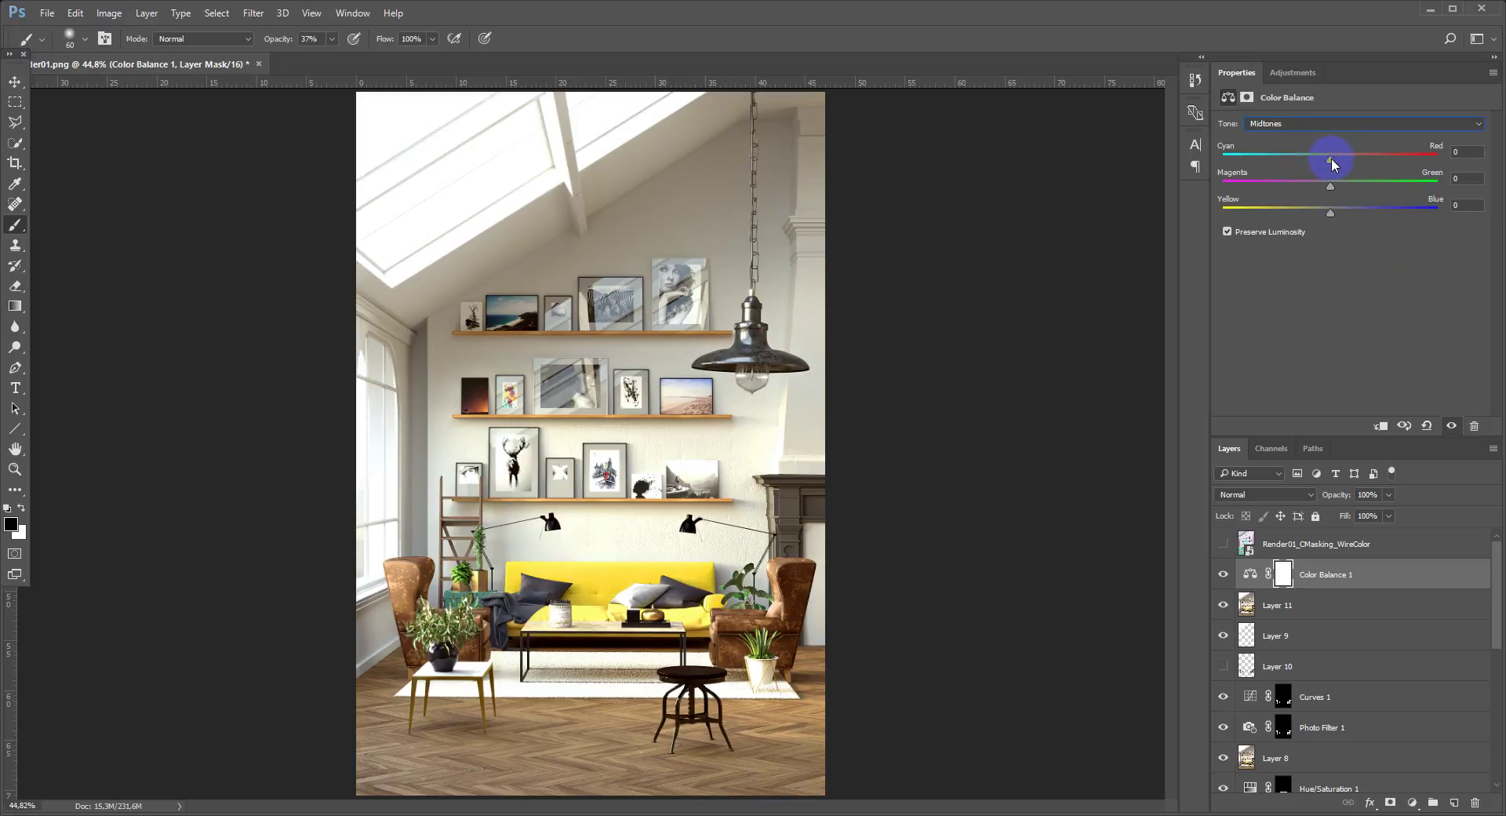
{"action": "left_click", "coordinate": [1330, 207]}
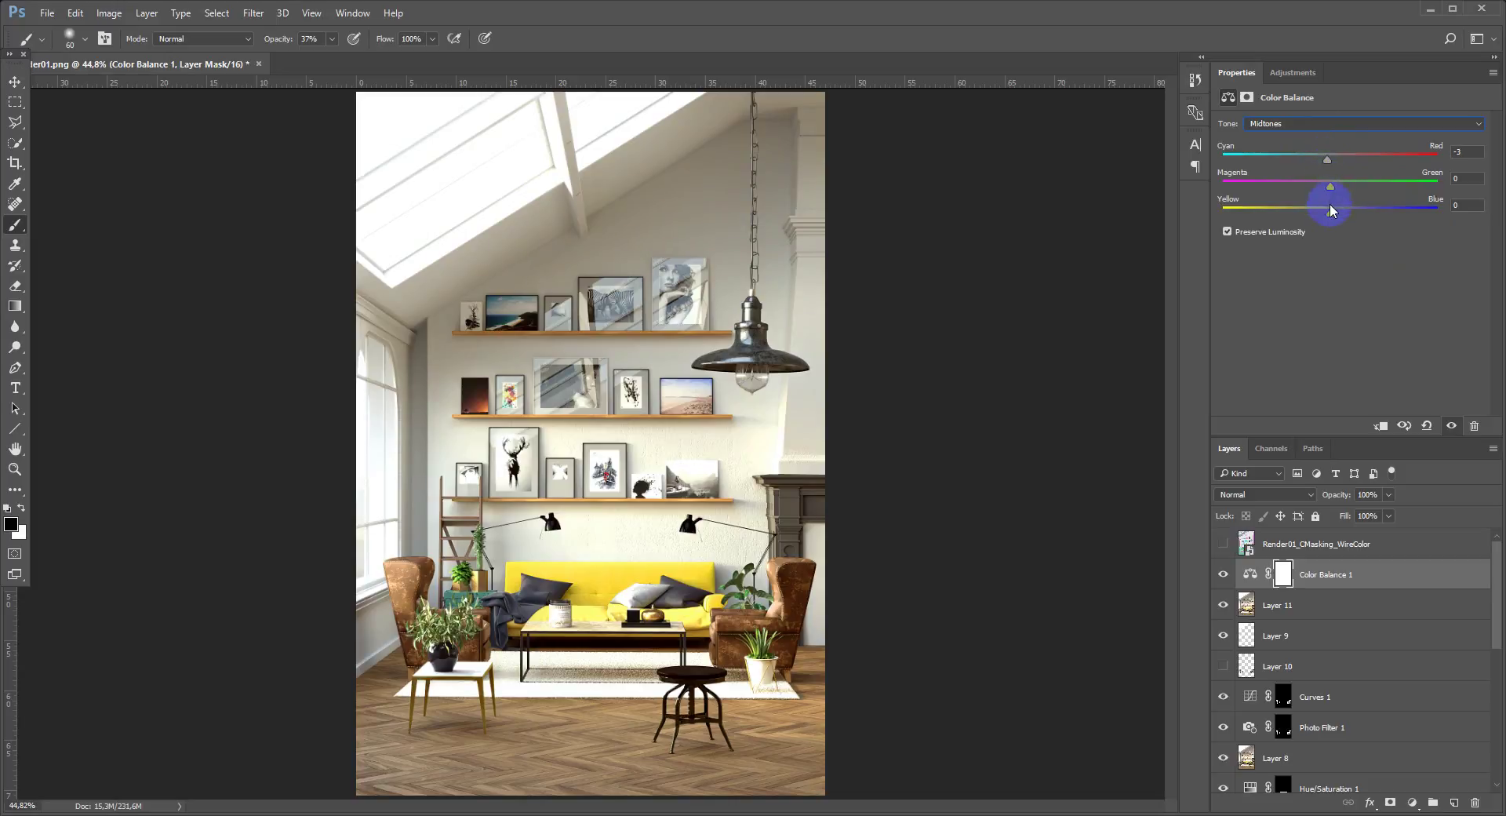
Compare Color Balance 1 on and off, reselect it, and reset default black/white colours.
{"action": "left_click", "coordinate": [1223, 575]}
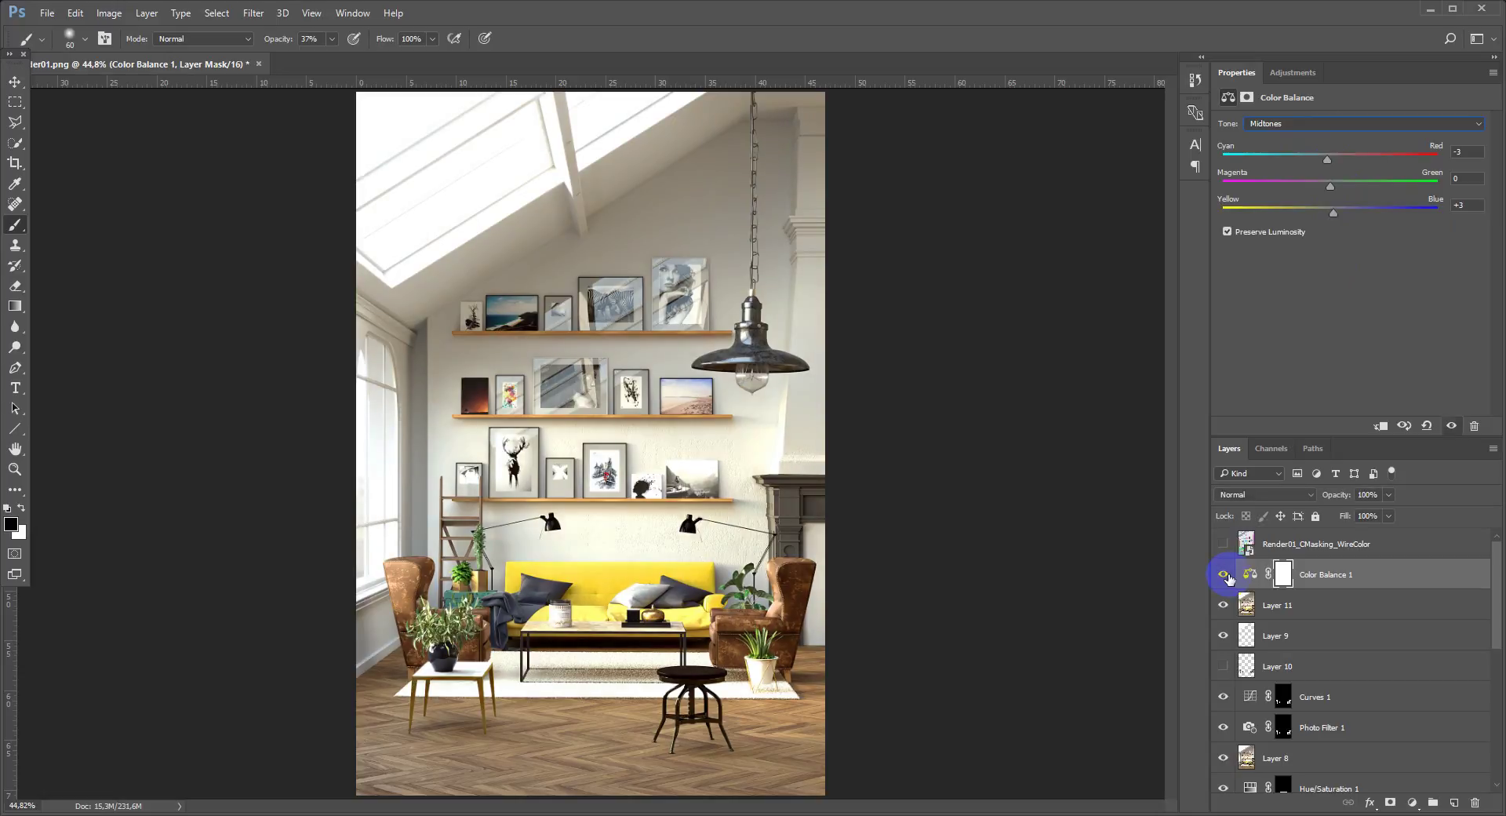
{"action": "left_click", "coordinate": [1224, 575]}
{"action": "left_click", "coordinate": [716, 547], "text": "alt"}
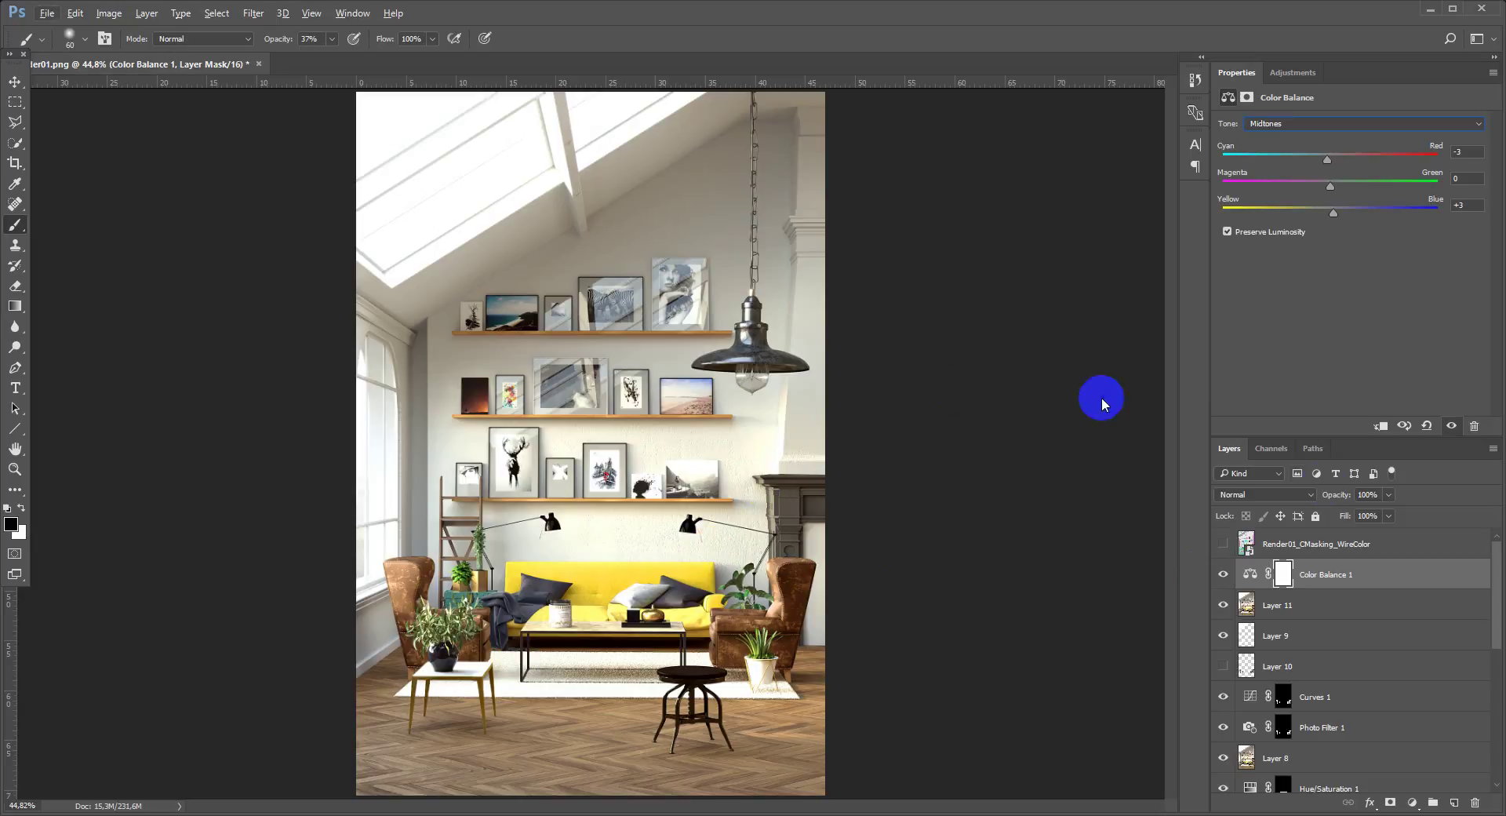
{"action": "left_click", "coordinate": [1405, 602]}
{"action": "left_click", "coordinate": [1411, 578]}
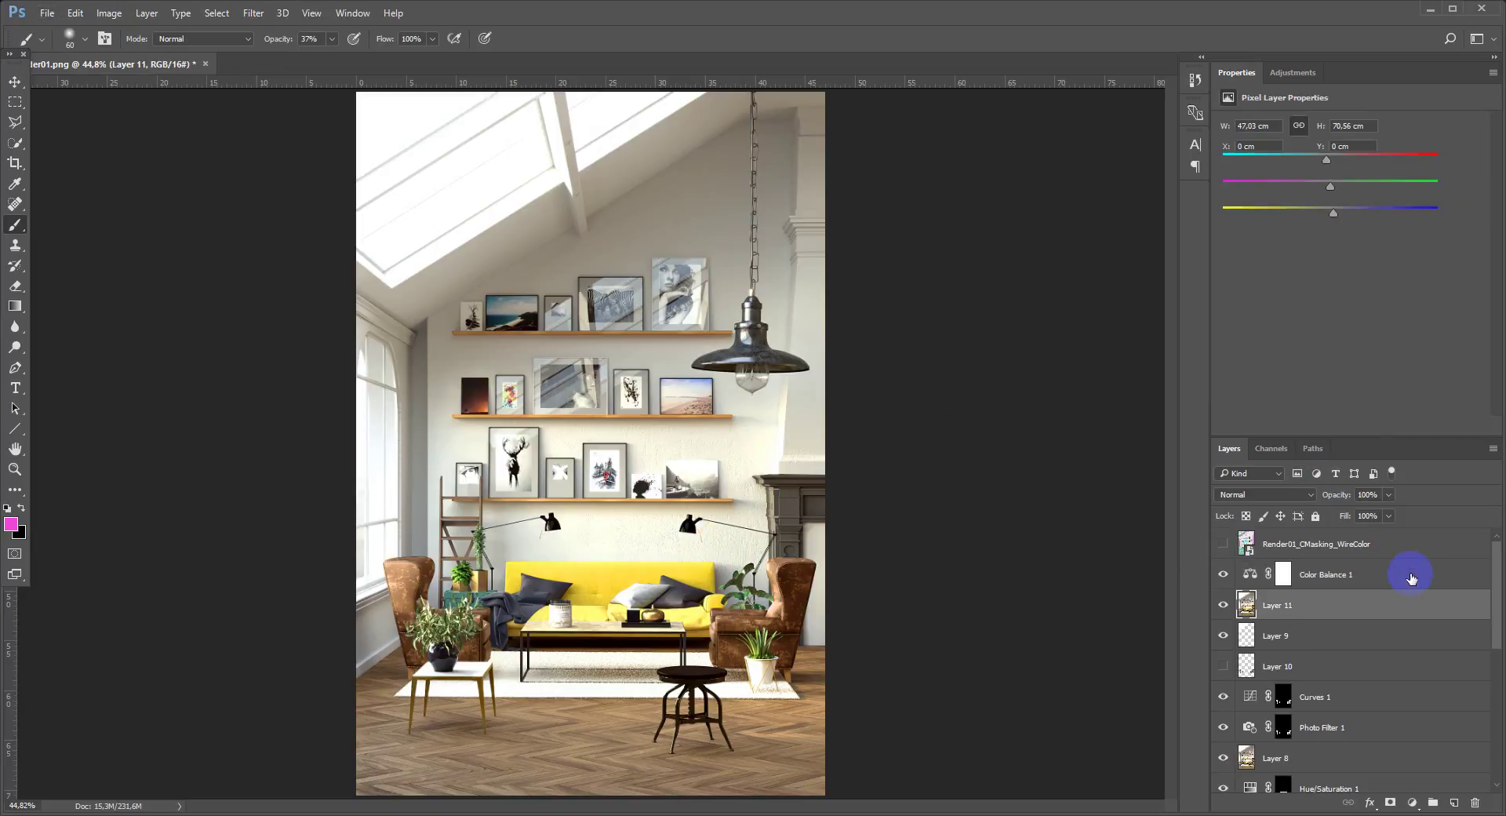
{"action": "key", "text": "d"}
{"action": "left_click", "coordinate": [1412, 802]}
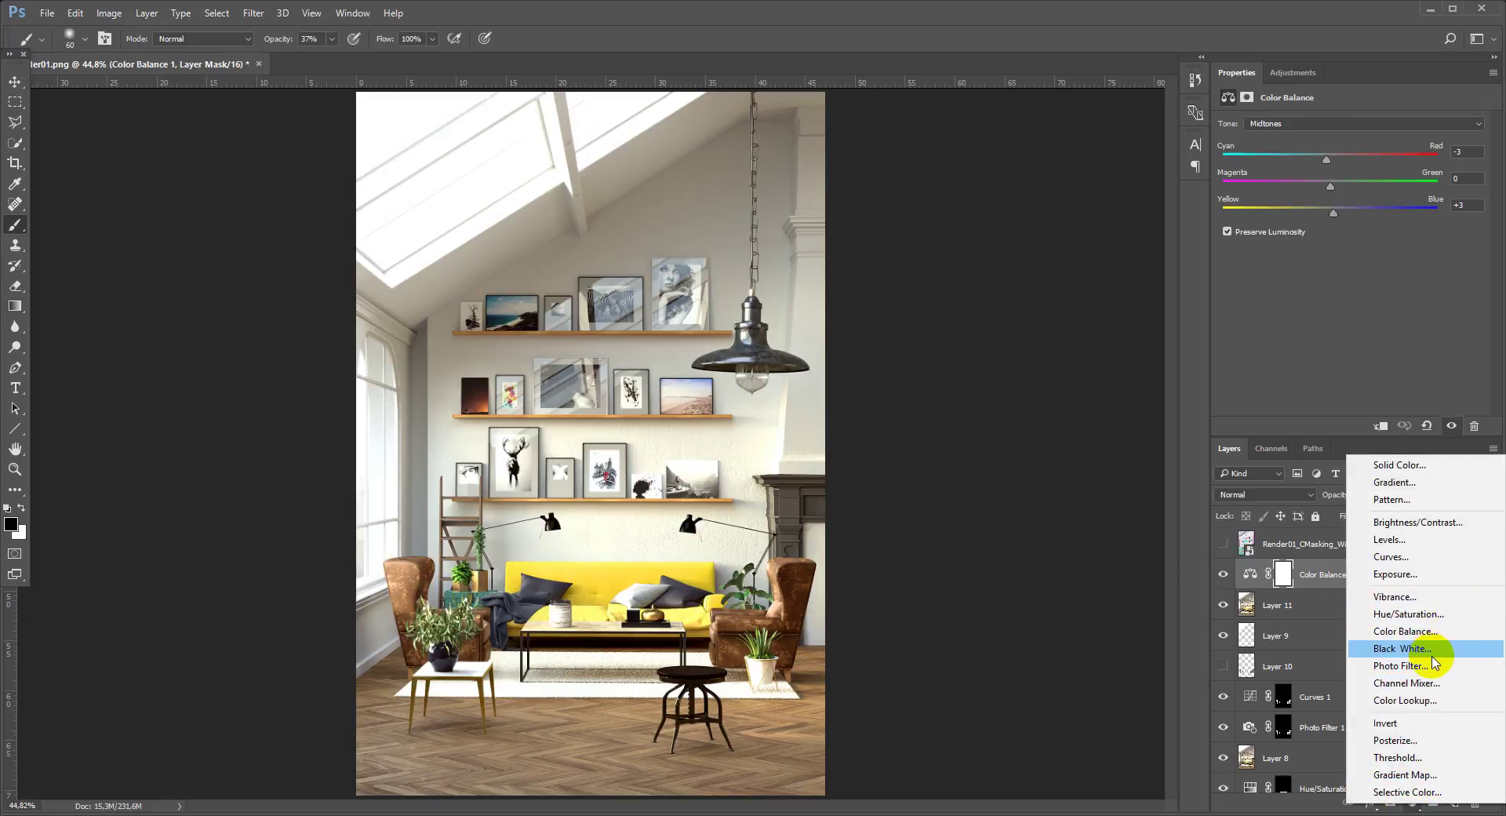
Add a Curves adjustment with an S-curve, points near 59→47 and 203→210.
{"action": "left_click", "coordinate": [1443, 560]}
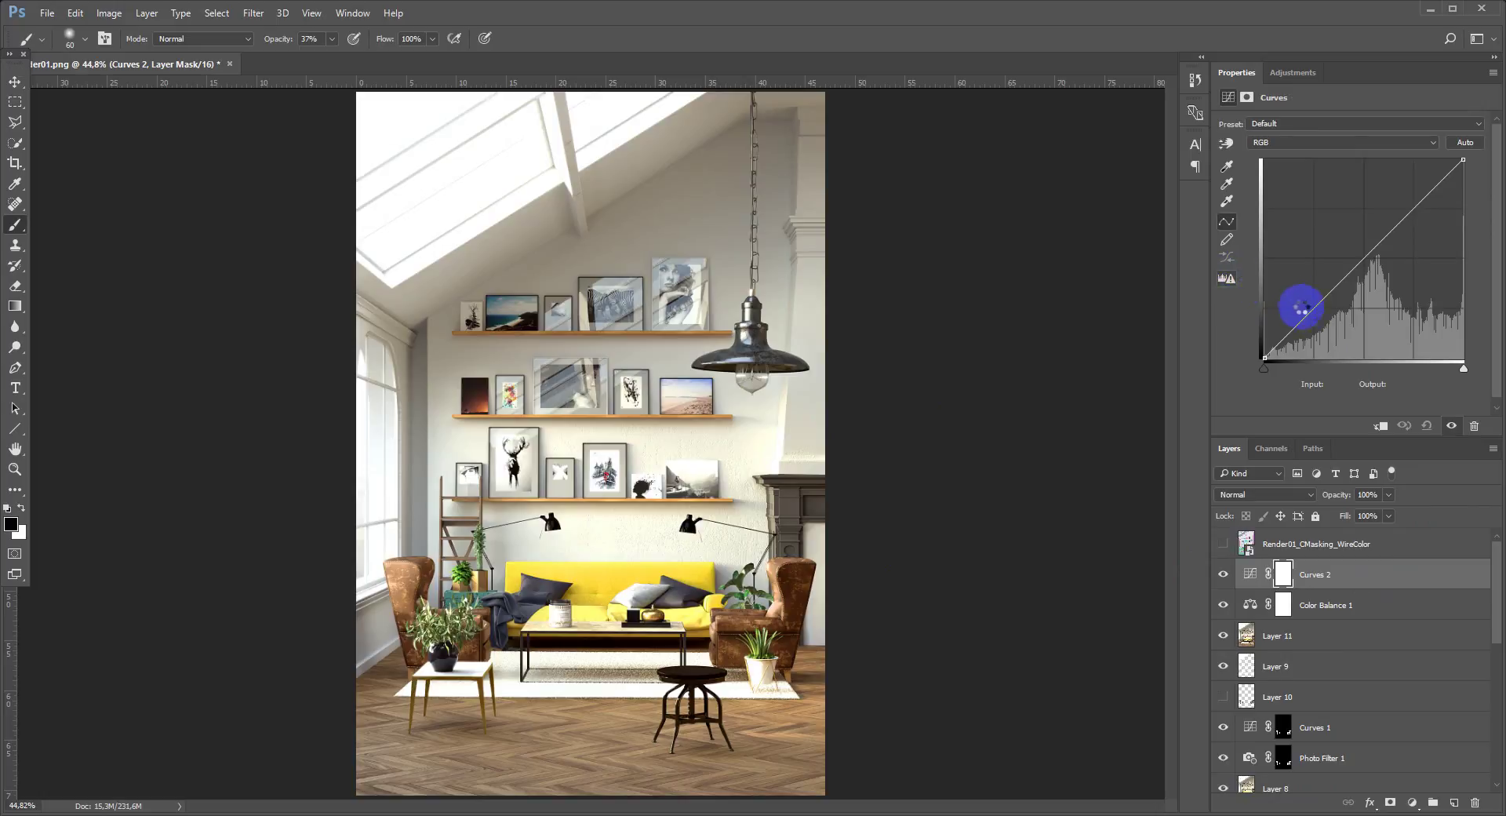
{"action": "left_click_drag", "start_coordinate": [1309, 312], "coordinate": [1309, 321]}
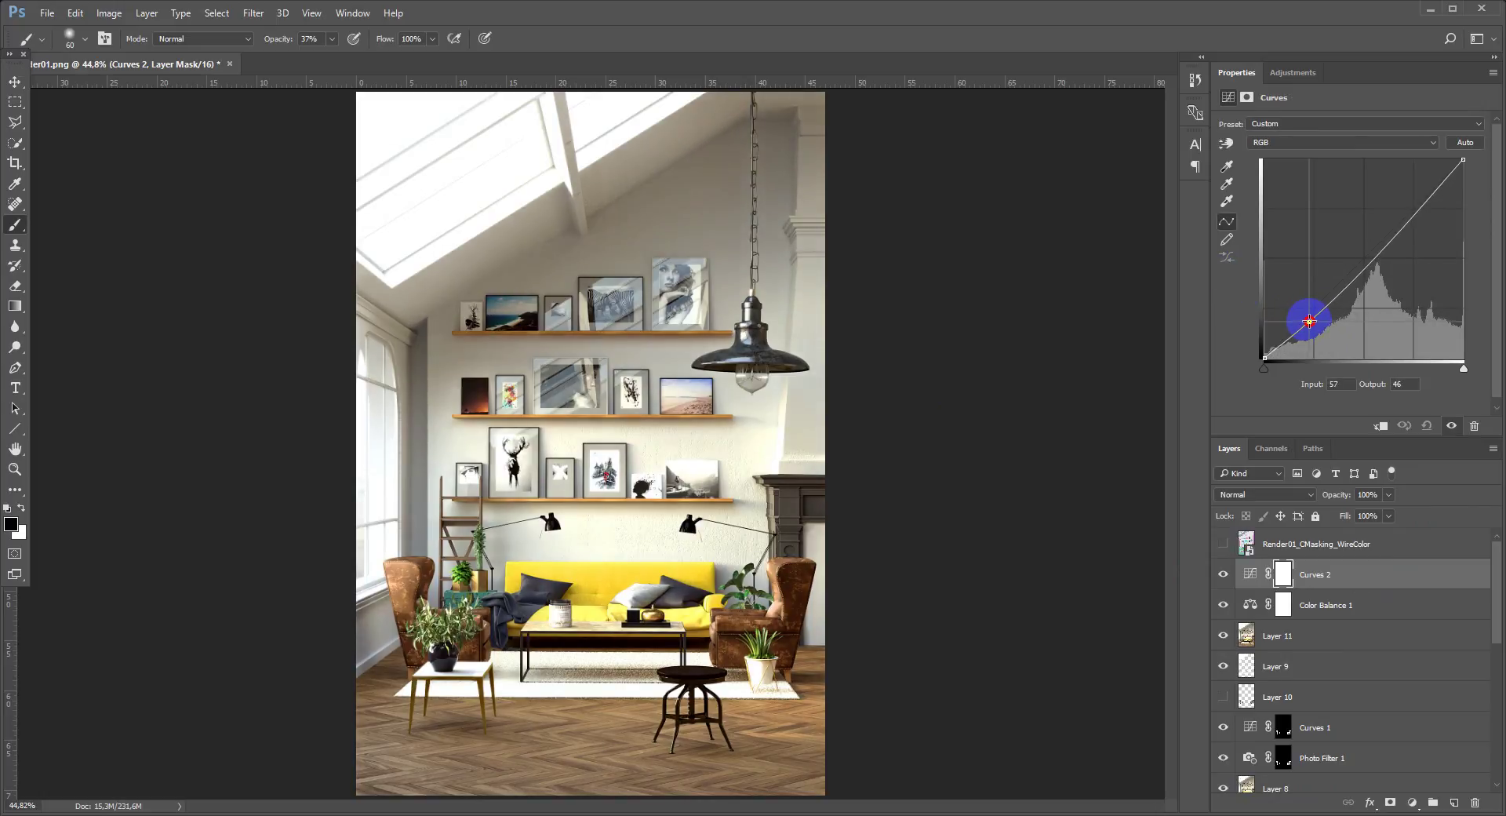
{"action": "left_click_drag", "start_coordinate": [1422, 201], "coordinate": [1422, 197]}
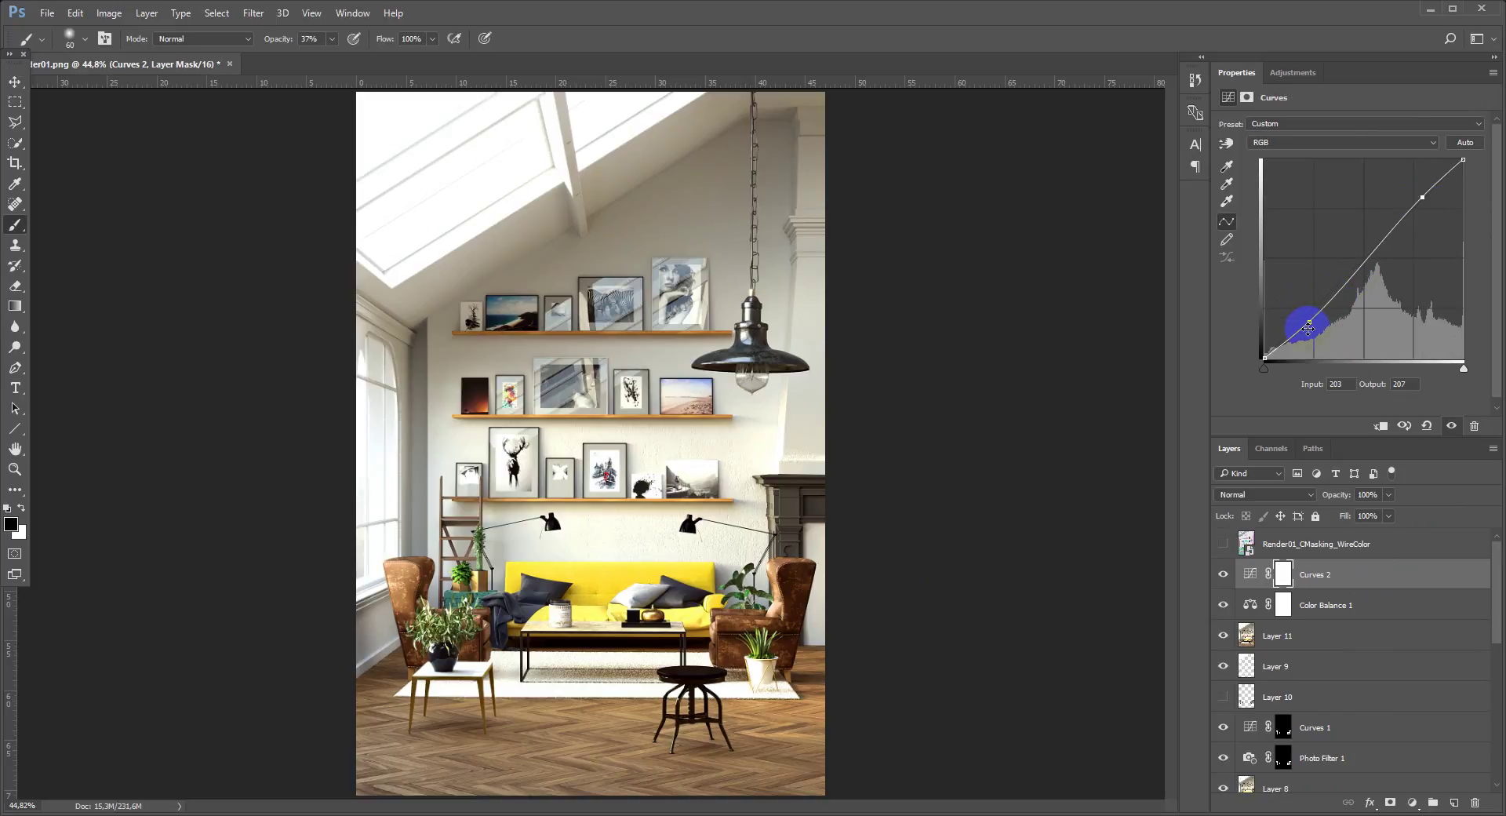
{"action": "left_click_drag", "start_coordinate": [1309, 328], "coordinate": [1310, 327]}
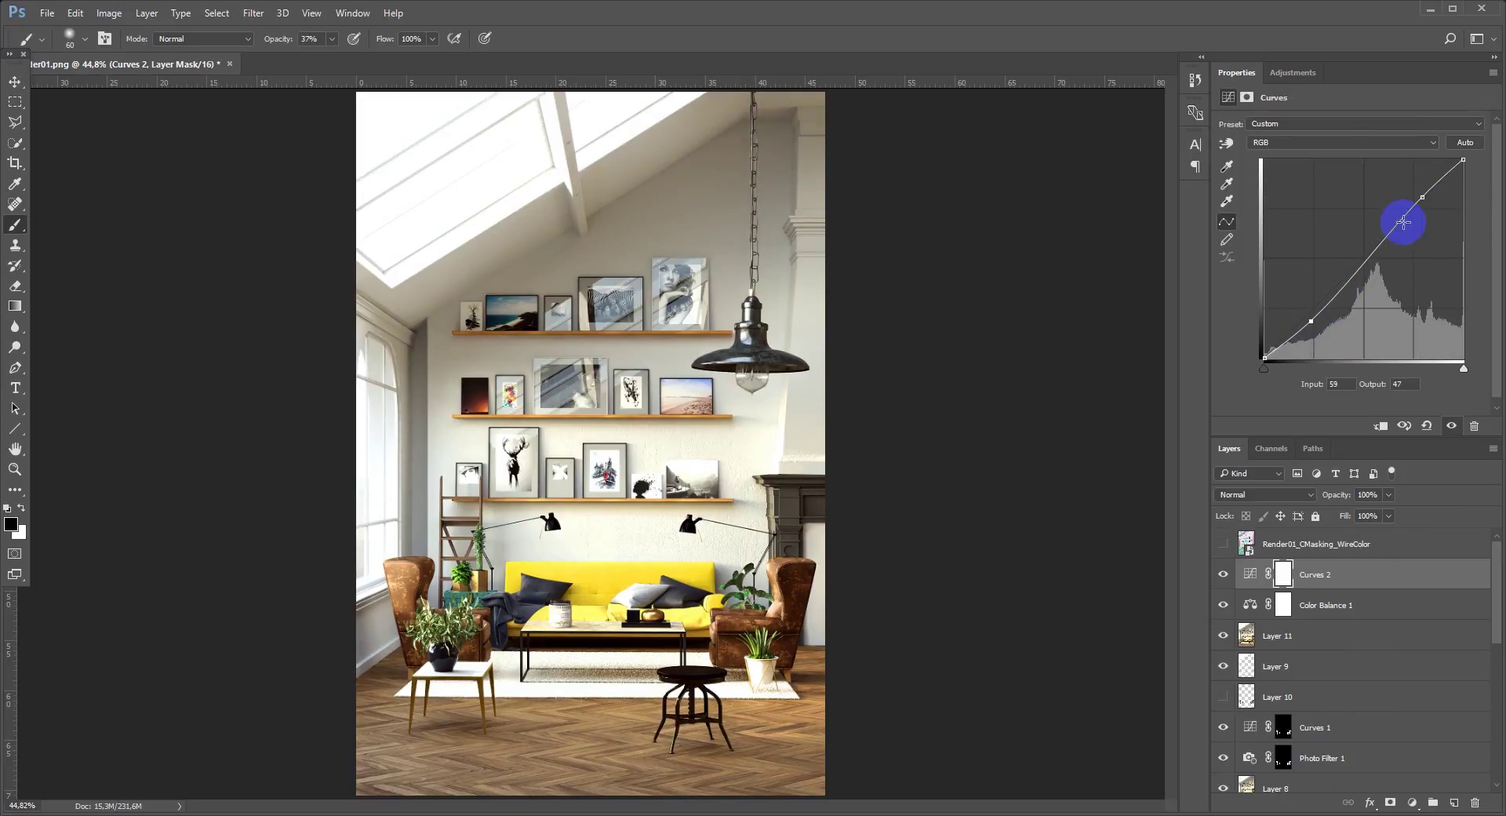
{"action": "left_click_drag", "start_coordinate": [1418, 200], "coordinate": [1419, 195]}
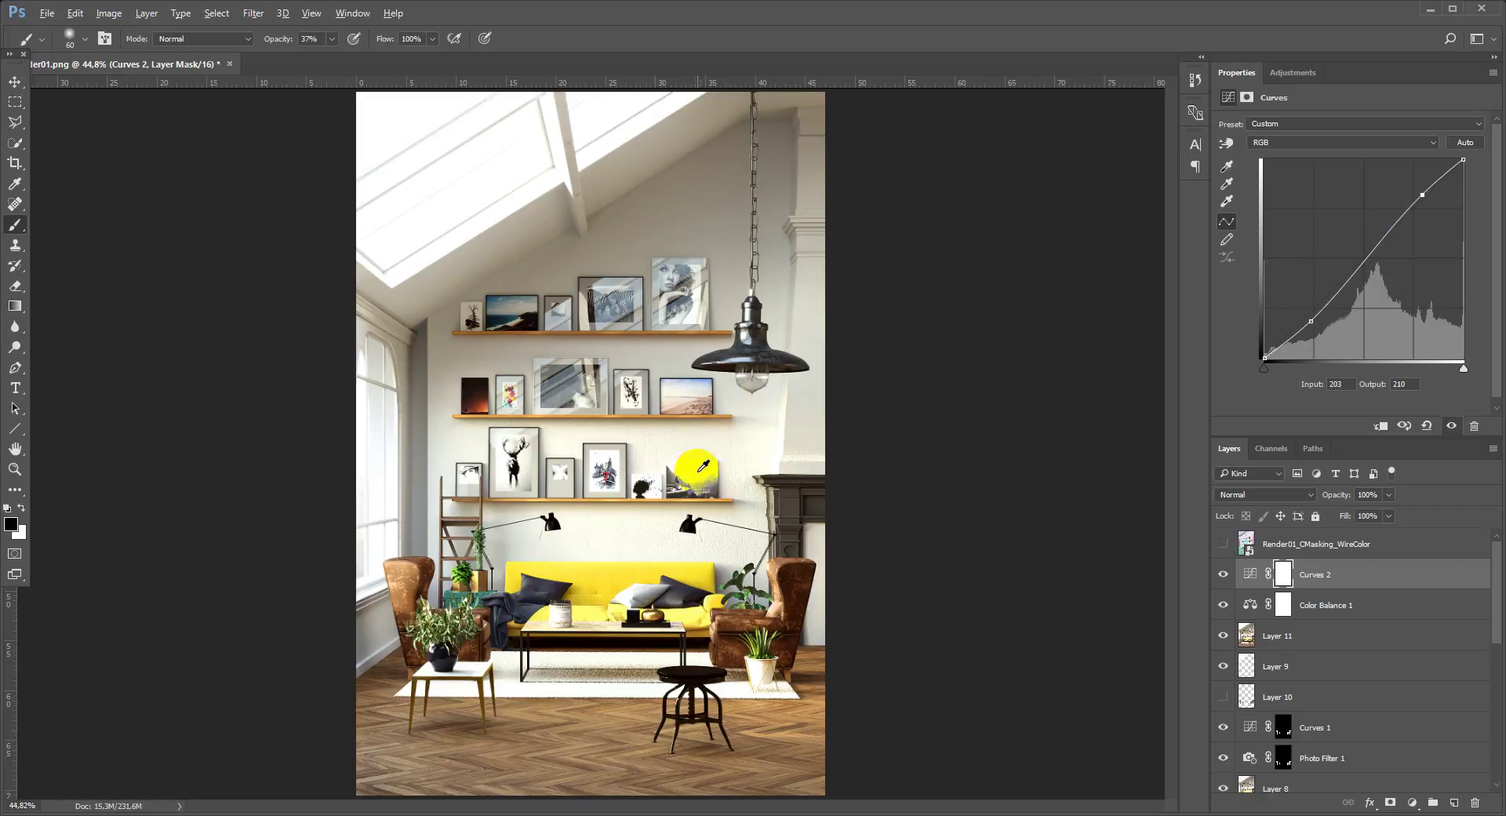
{"action": "scroll", "coordinate": [704, 476], "scroll_direction": "down", "scroll_amount": 3}
{"action": "scroll", "coordinate": [704, 475], "scroll_direction": "up", "scroll_amount": 2}
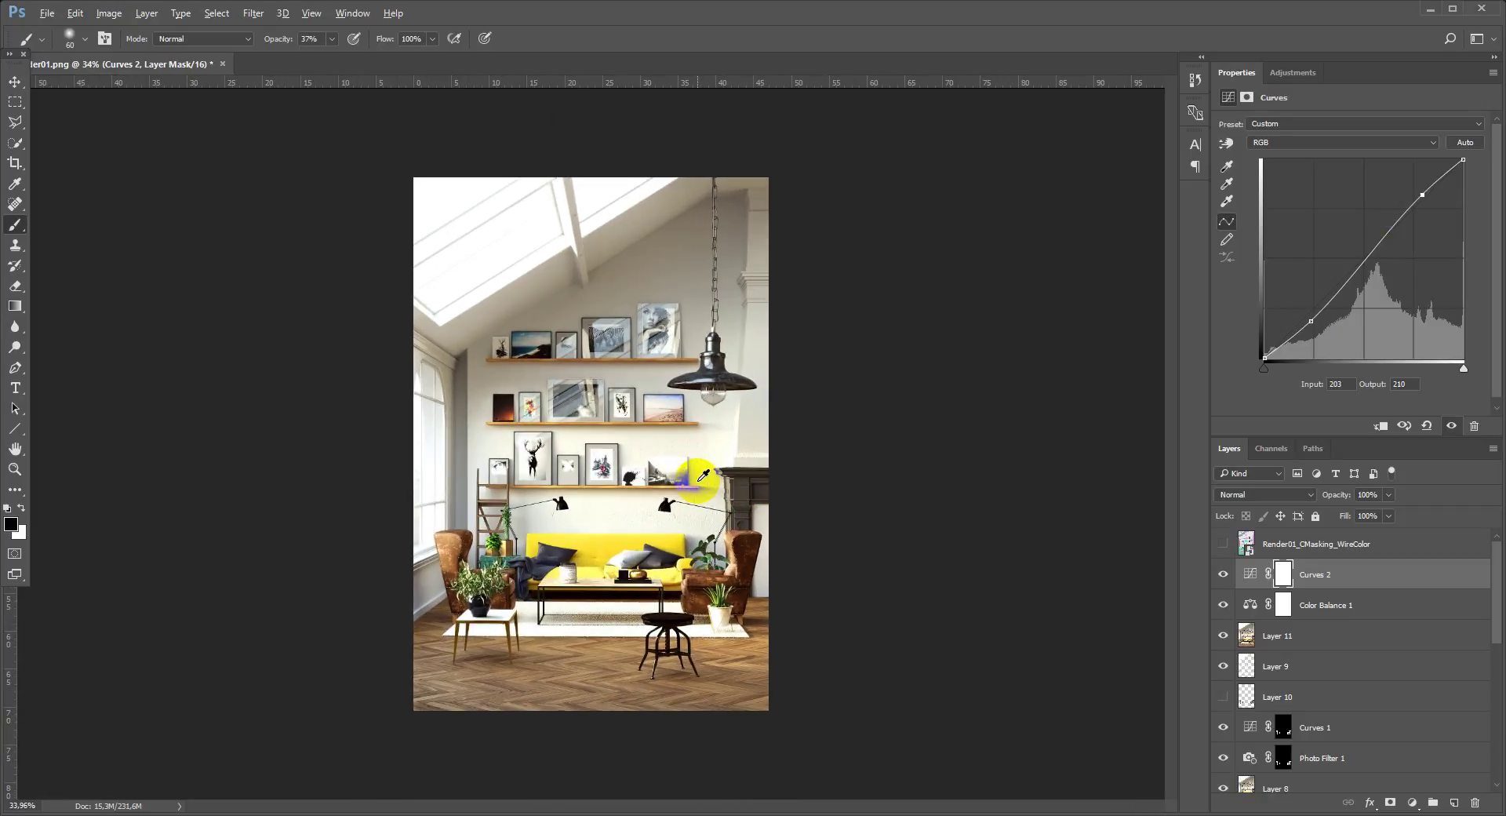
Compare the Curves 2 layer before and after, and set its opacity to 77%.
{"action": "left_click", "coordinate": [1221, 574]}
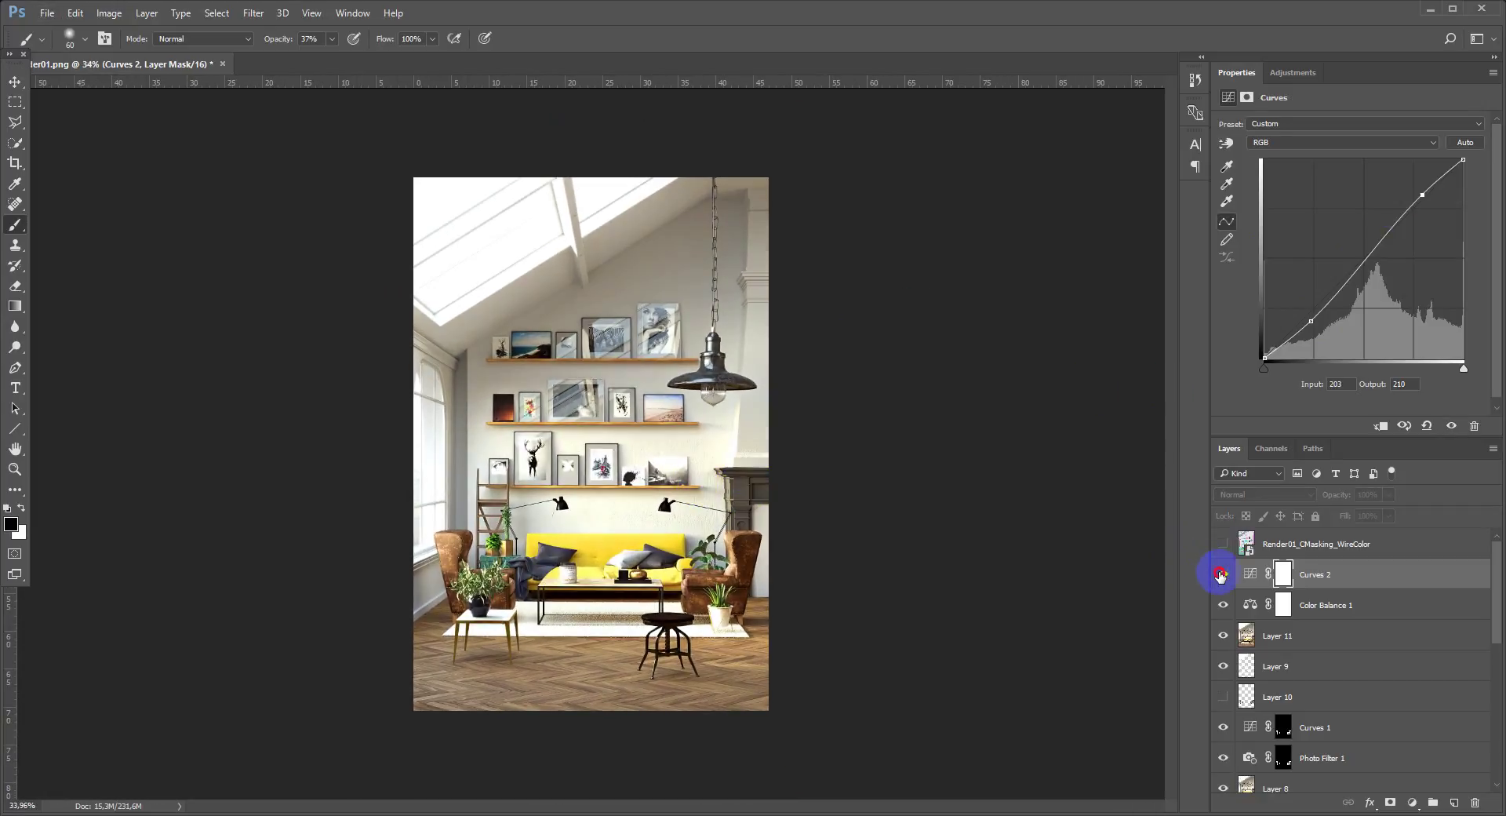
{"action": "left_click", "coordinate": [1222, 574]}
{"action": "left_click_drag", "start_coordinate": [1388, 495], "coordinate": [1367, 514]}
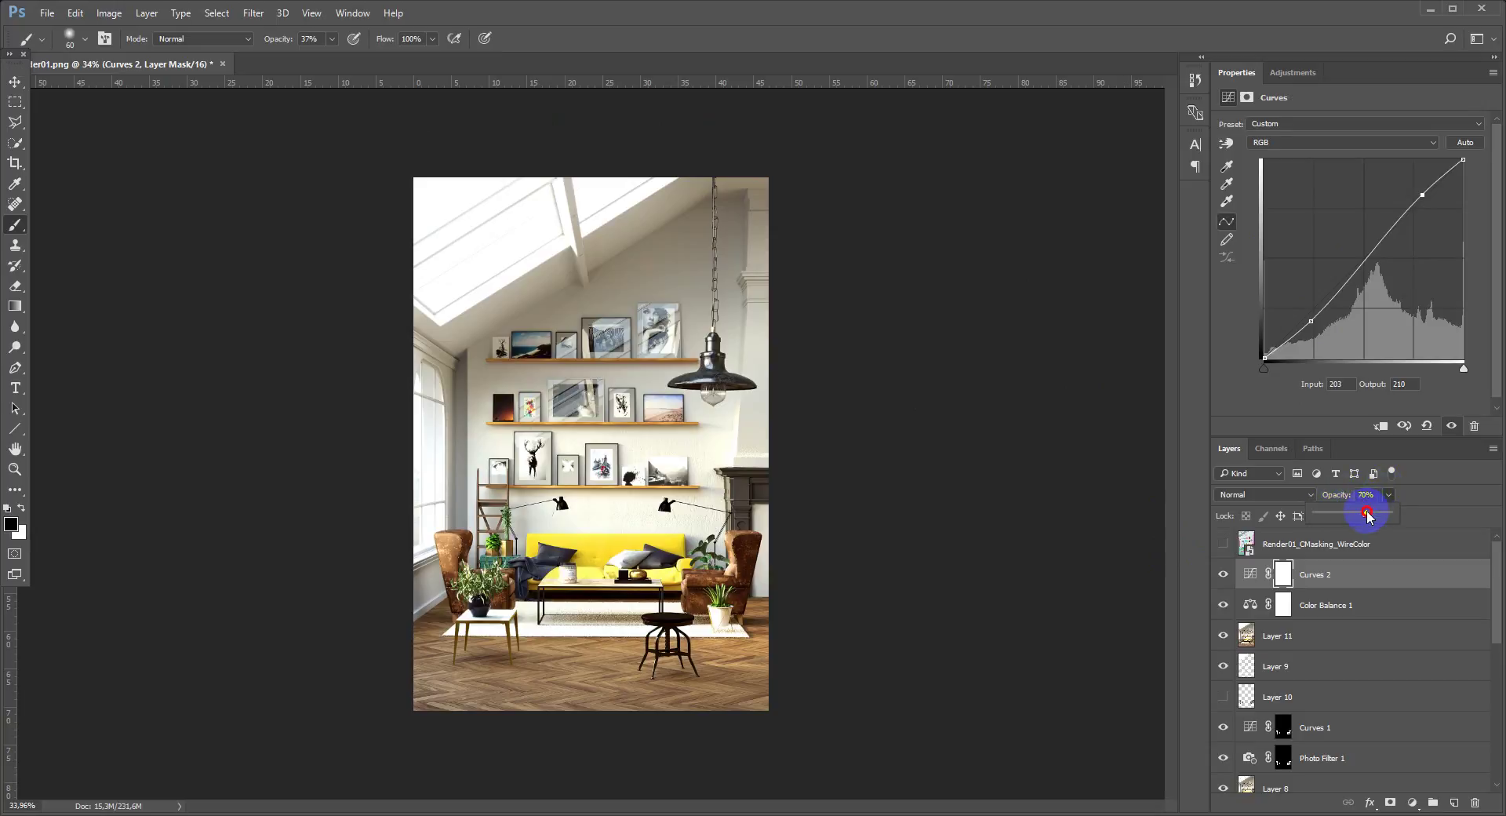
{"action": "left_click", "coordinate": [1223, 574]}
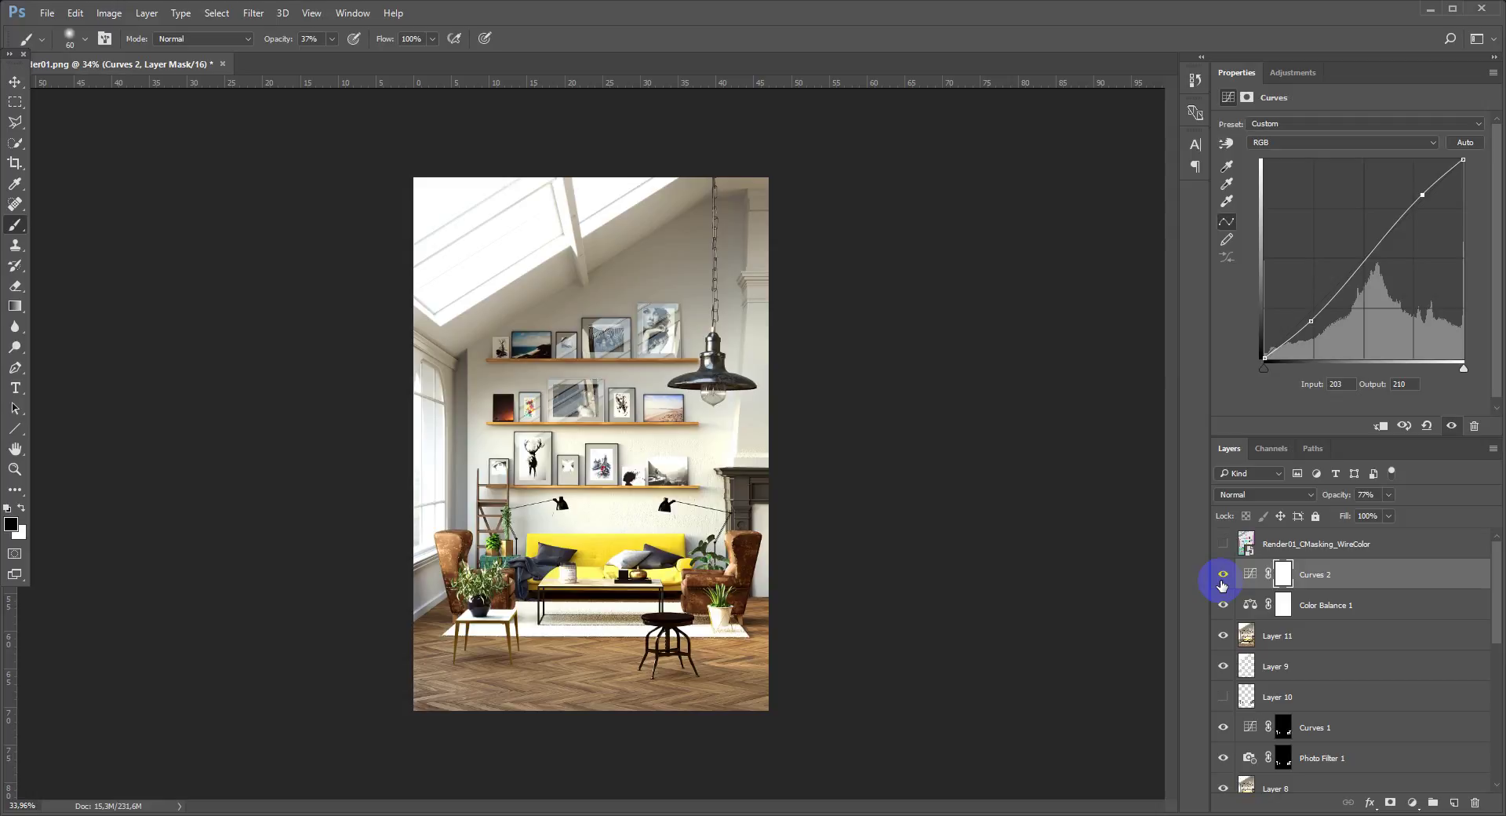
Group the layers from the top down to Layer 3 into Group 1.
{"action": "mouse_move", "coordinate": [1283, 577]}
{"action": "left_mouse_down"}
{"action": "mouse_move", "coordinate": [1286, 631]}
{"action": "mouse_move", "coordinate": [1328, 694]}
{"action": "left_mouse_up"}
{"action": "scroll", "coordinate": [1255, 625], "scroll_direction": "down", "scroll_amount": 4}
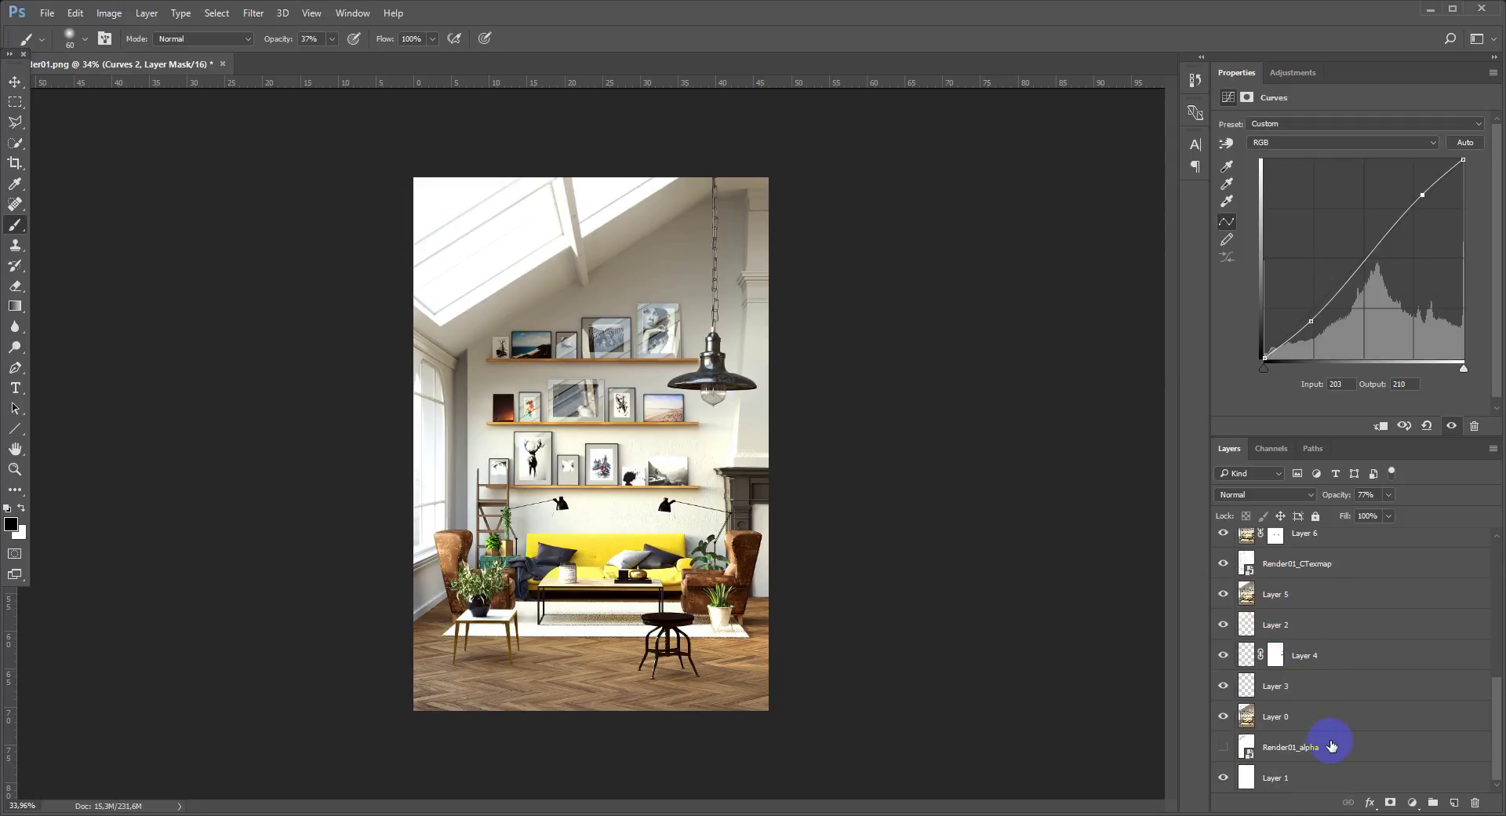
{"action": "left_click", "coordinate": [1328, 693], "text": "shift"}
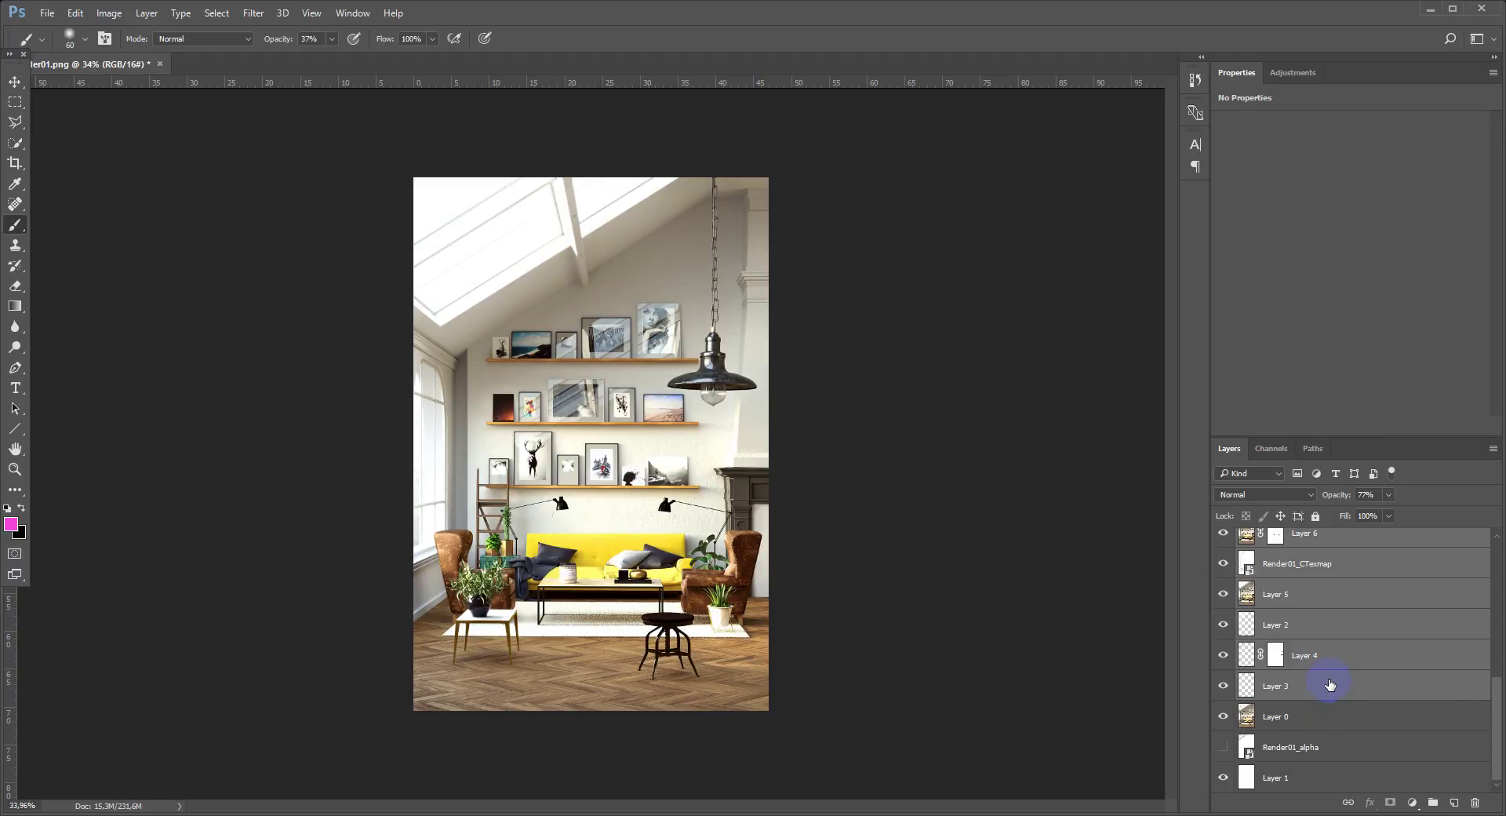
{"action": "key", "text": "ctrl+g"}
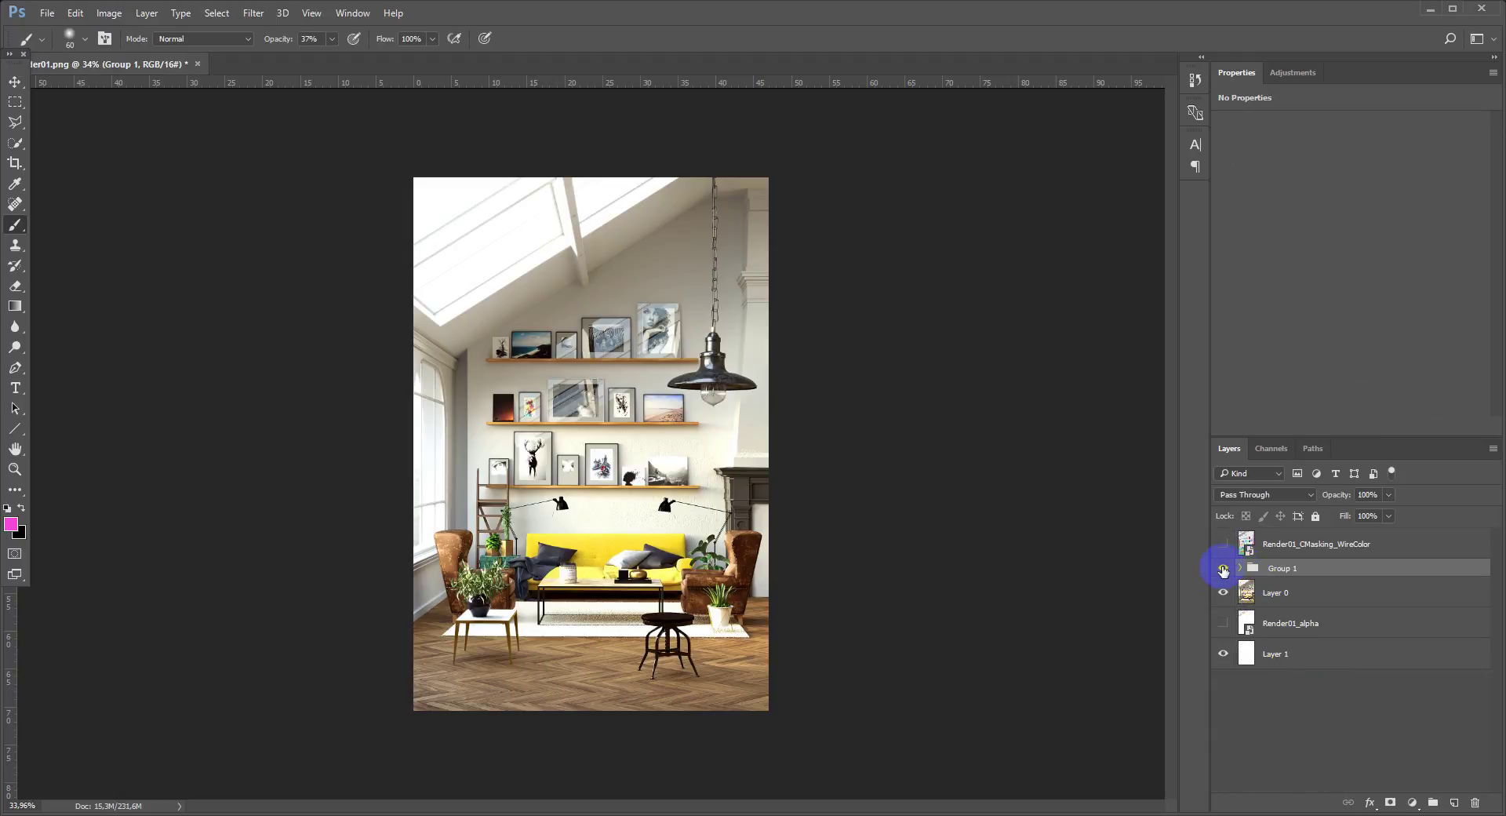
Toggle Group 1's visibility off and on to compare the image, leaving it visible.
{"action": "left_click", "coordinate": [1222, 568]}
{"action": "left_click", "coordinate": [1223, 568]}
{"action": "left_click", "coordinate": [1223, 568]}
{"action": "left_click", "coordinate": [1223, 568]}
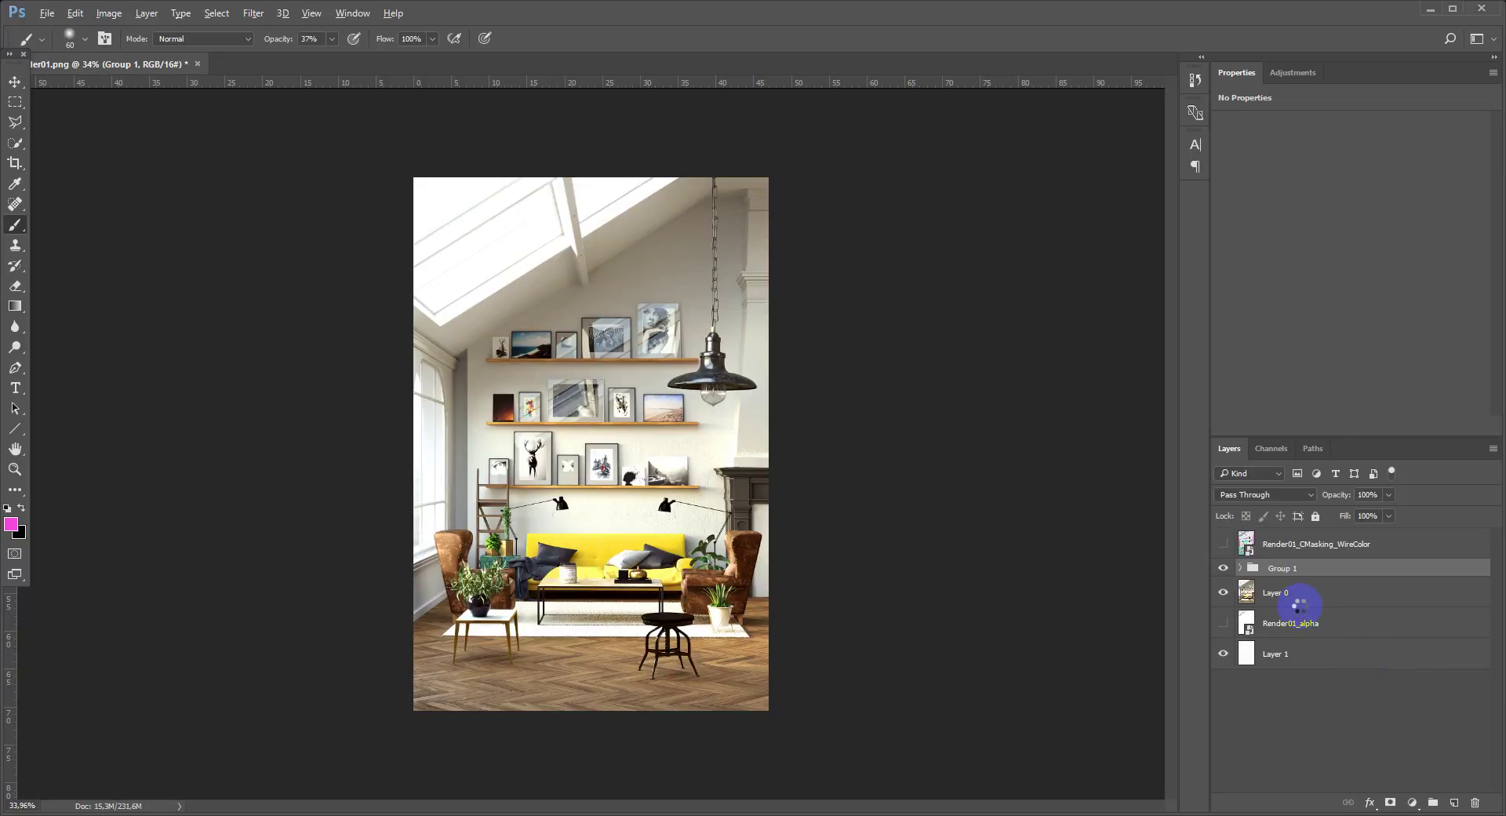
Stamp visible layers into Layer 12 and apply Lens Correction with +0,79 green/magenta fringe and vignette 0.
{"action": "key", "text": "ctrl+shift+alt+e"}
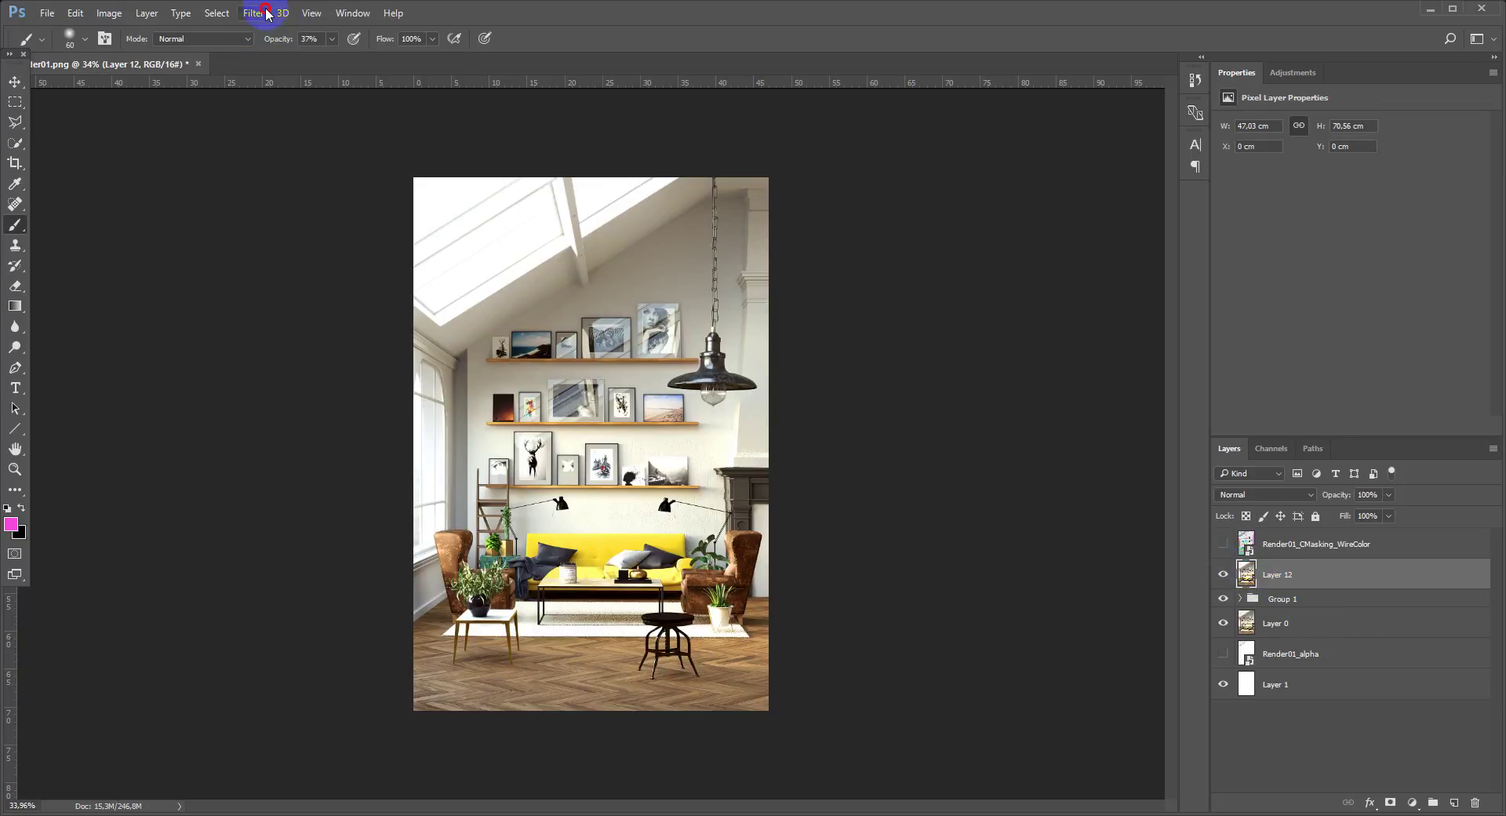
{"action": "left_click", "coordinate": [266, 14]}
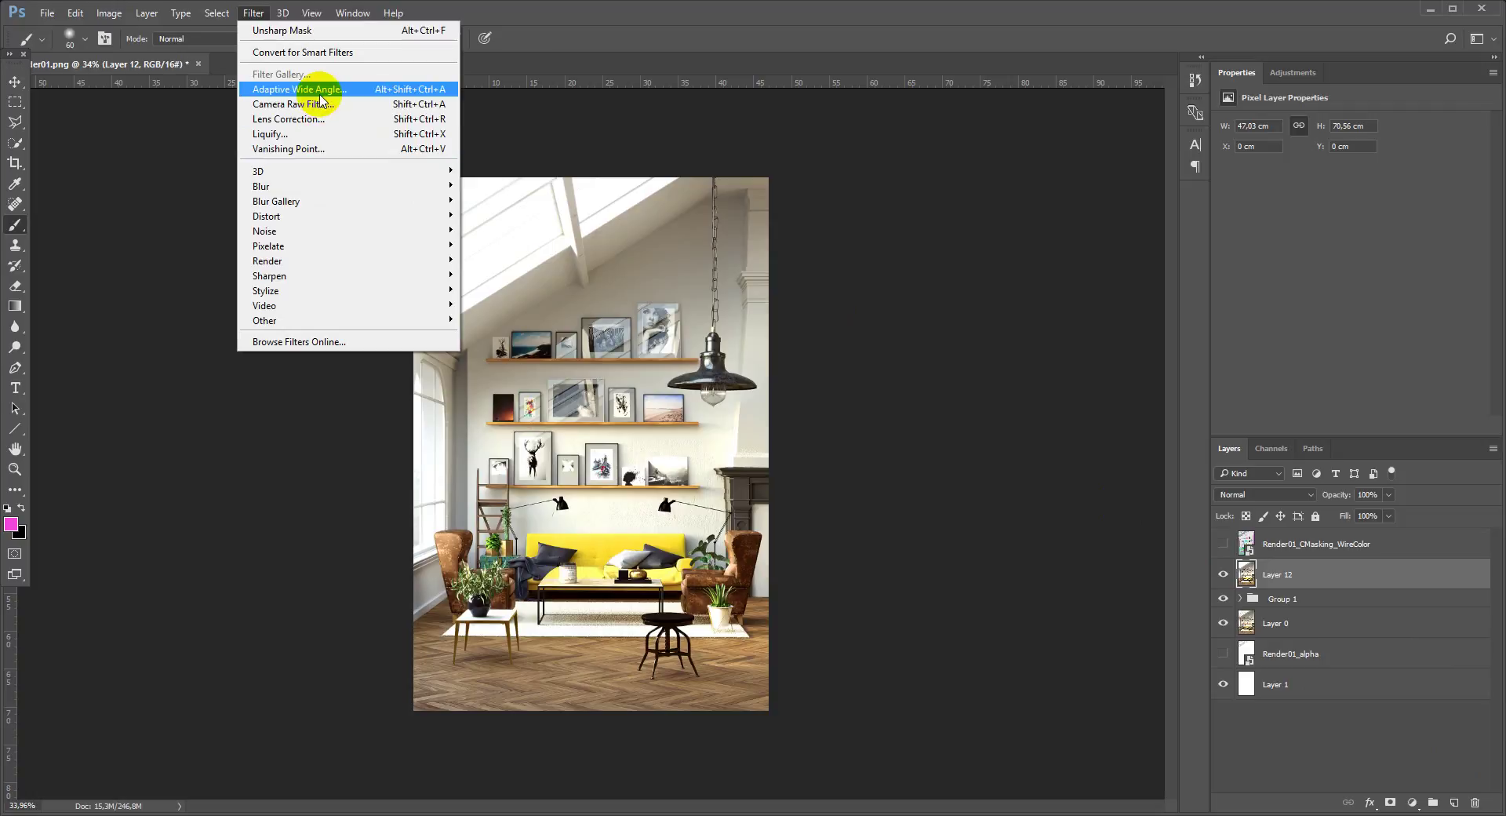
{"action": "left_click", "coordinate": [320, 119]}
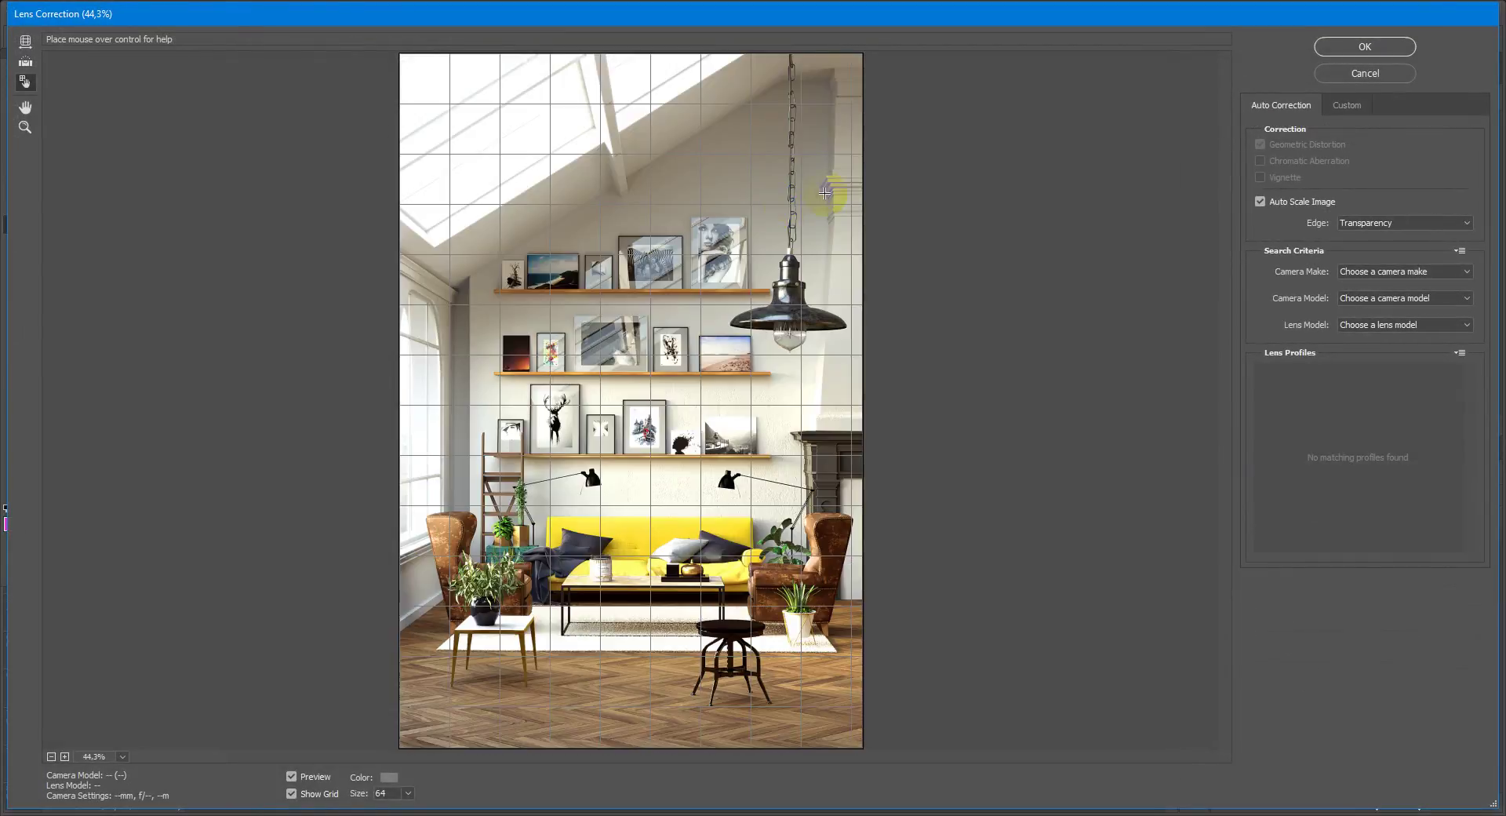
{"action": "left_click", "coordinate": [1346, 105]}
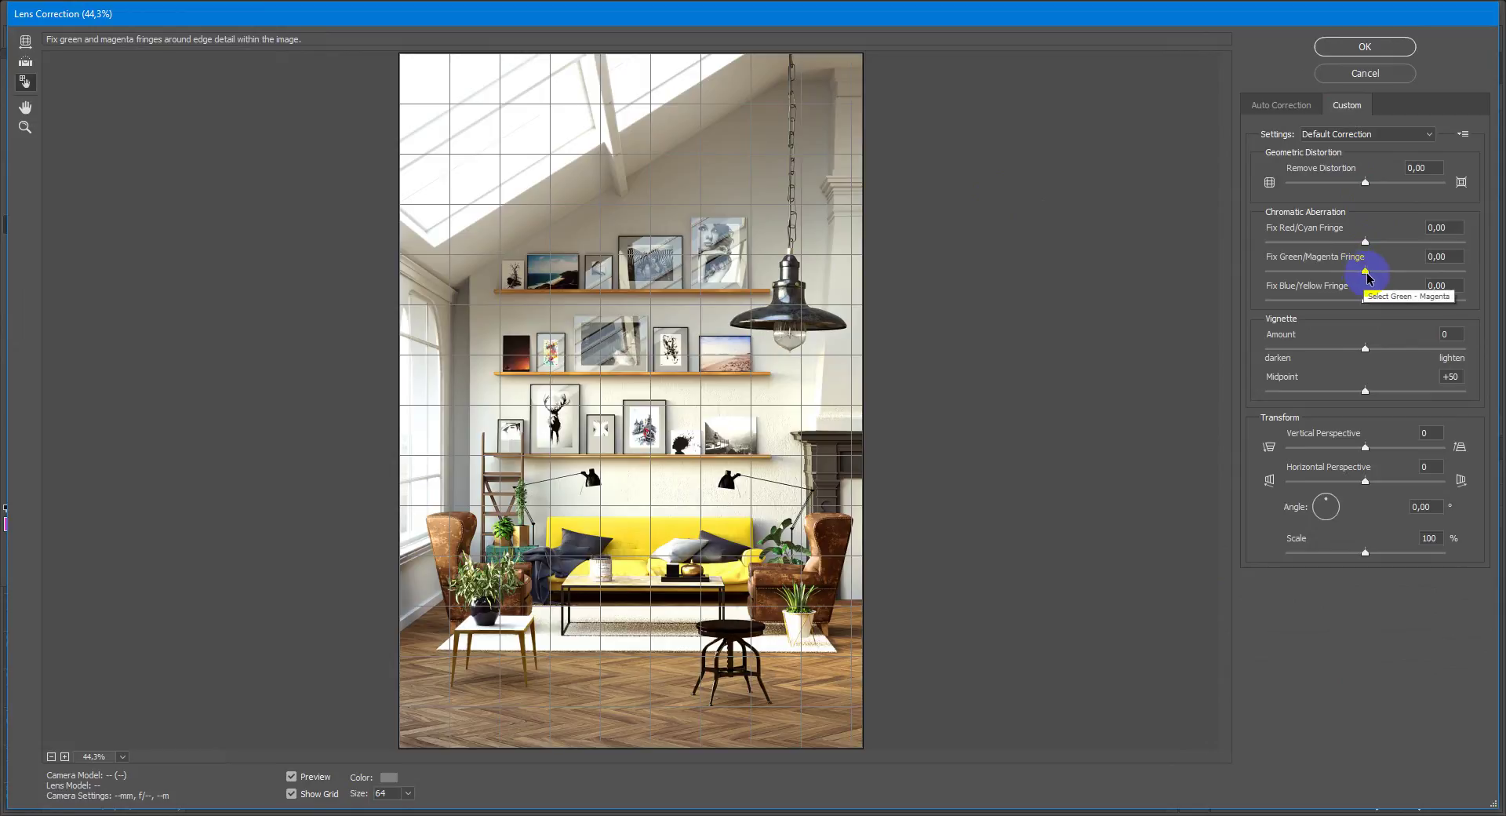
{"action": "left_click_drag", "start_coordinate": [1366, 274], "coordinate": [1368, 275]}
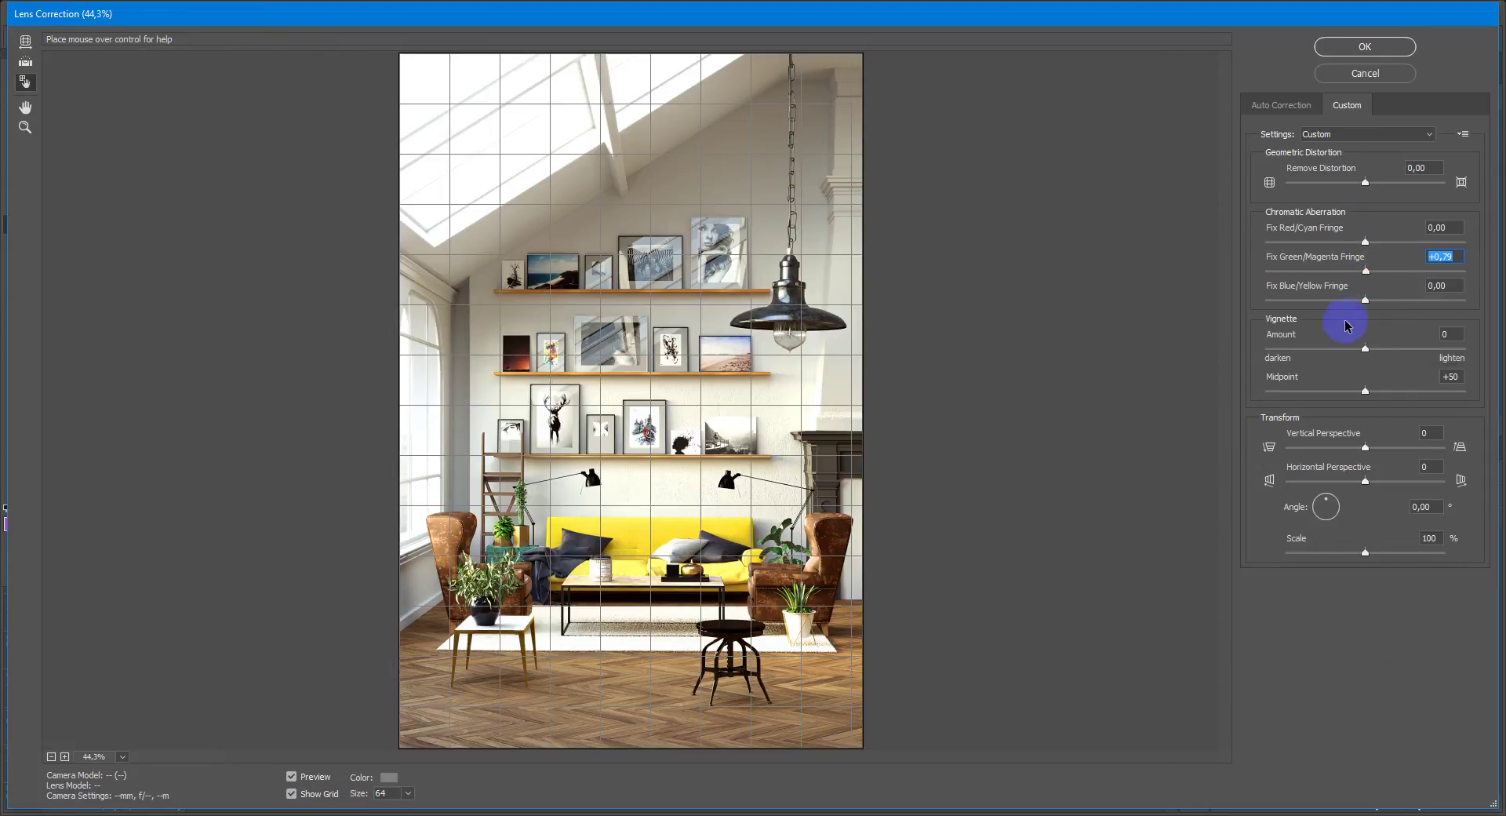
{"action": "left_click_drag", "start_coordinate": [1366, 349], "coordinate": [1306, 350]}
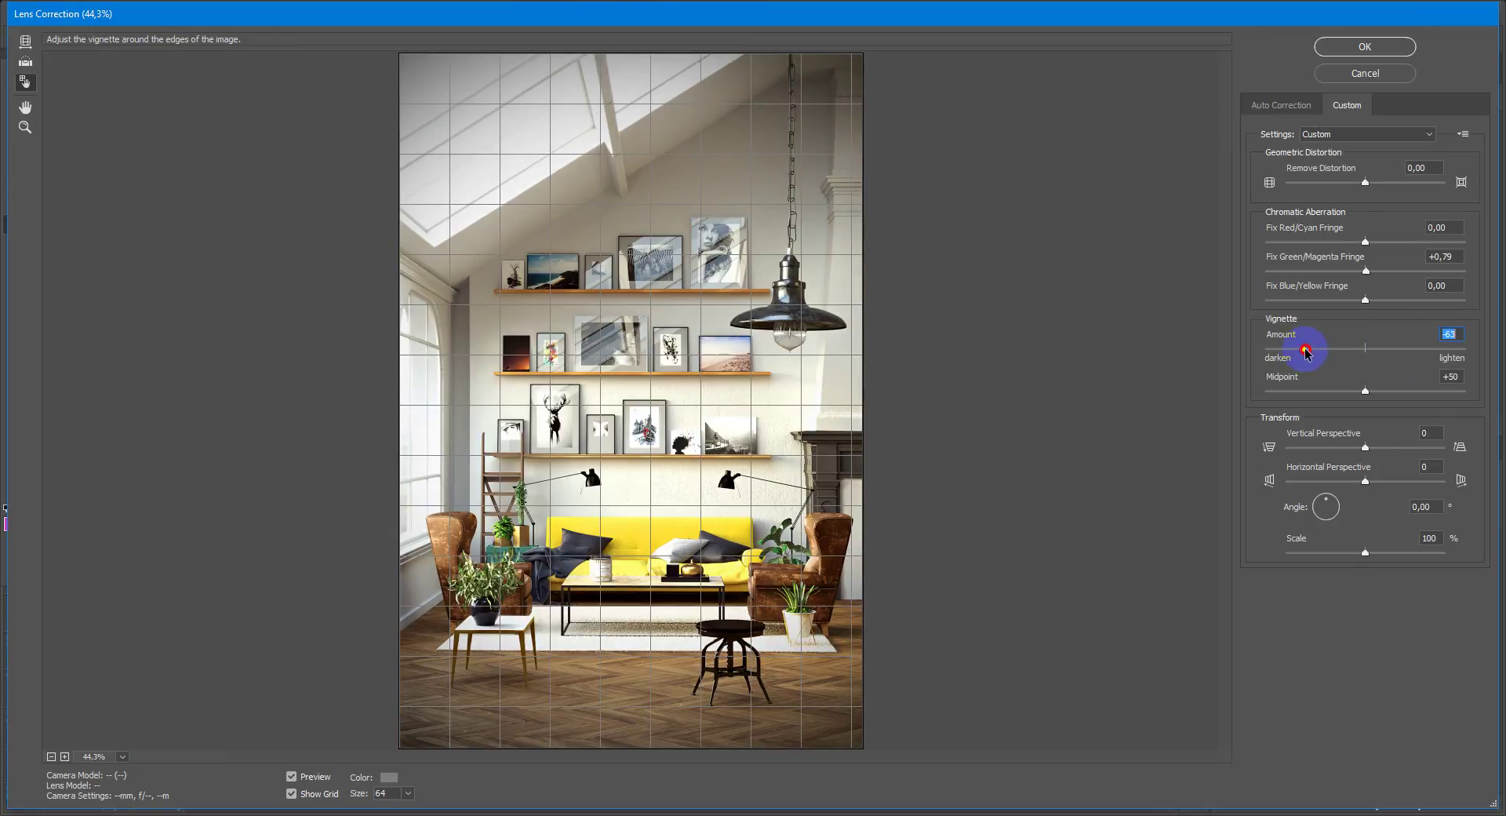
{"action": "left_click_drag", "start_coordinate": [1306, 350], "coordinate": [1369, 356]}
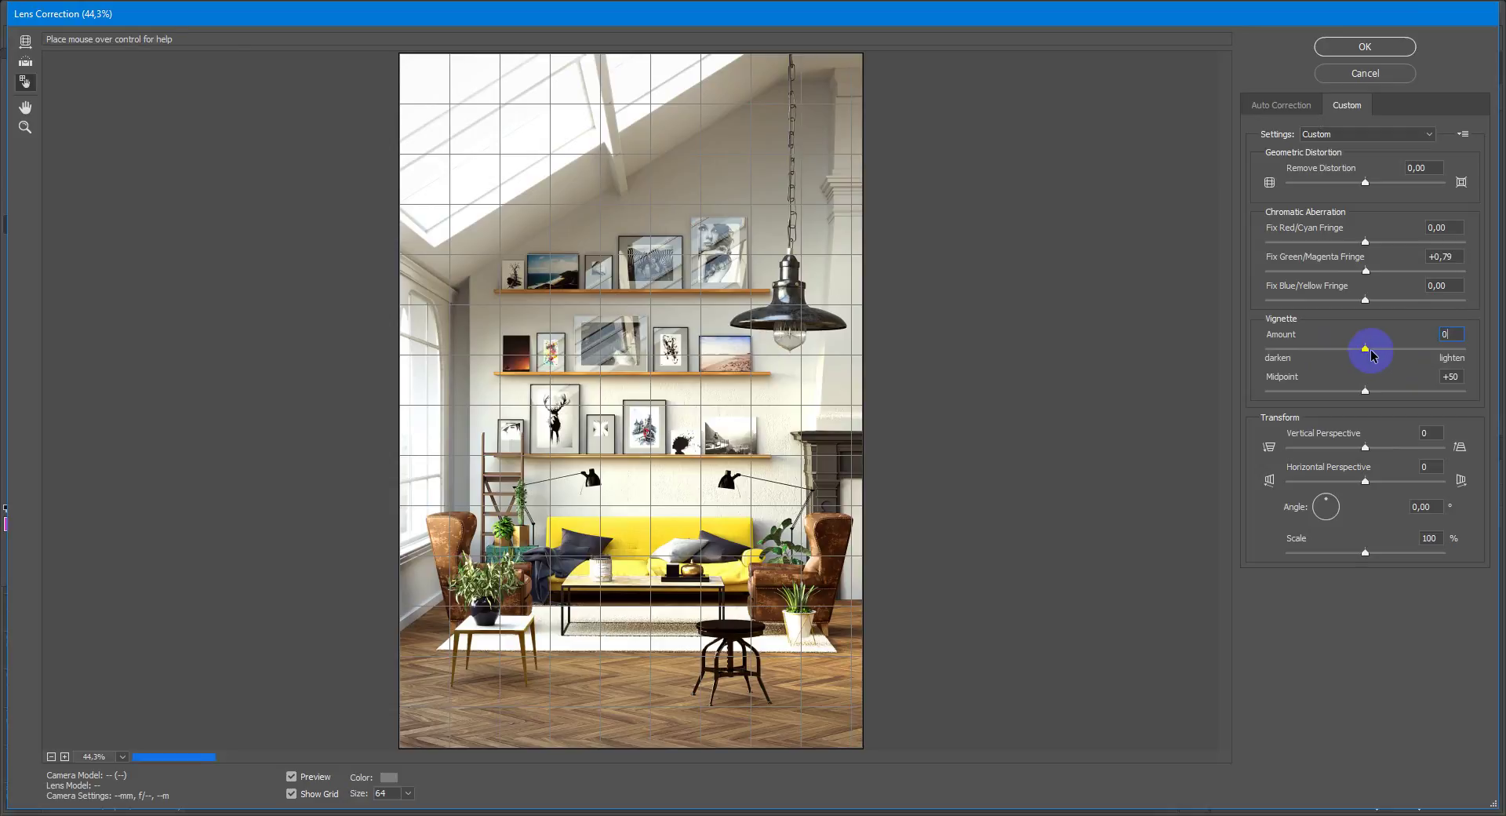
{"action": "left_click", "coordinate": [1371, 48]}
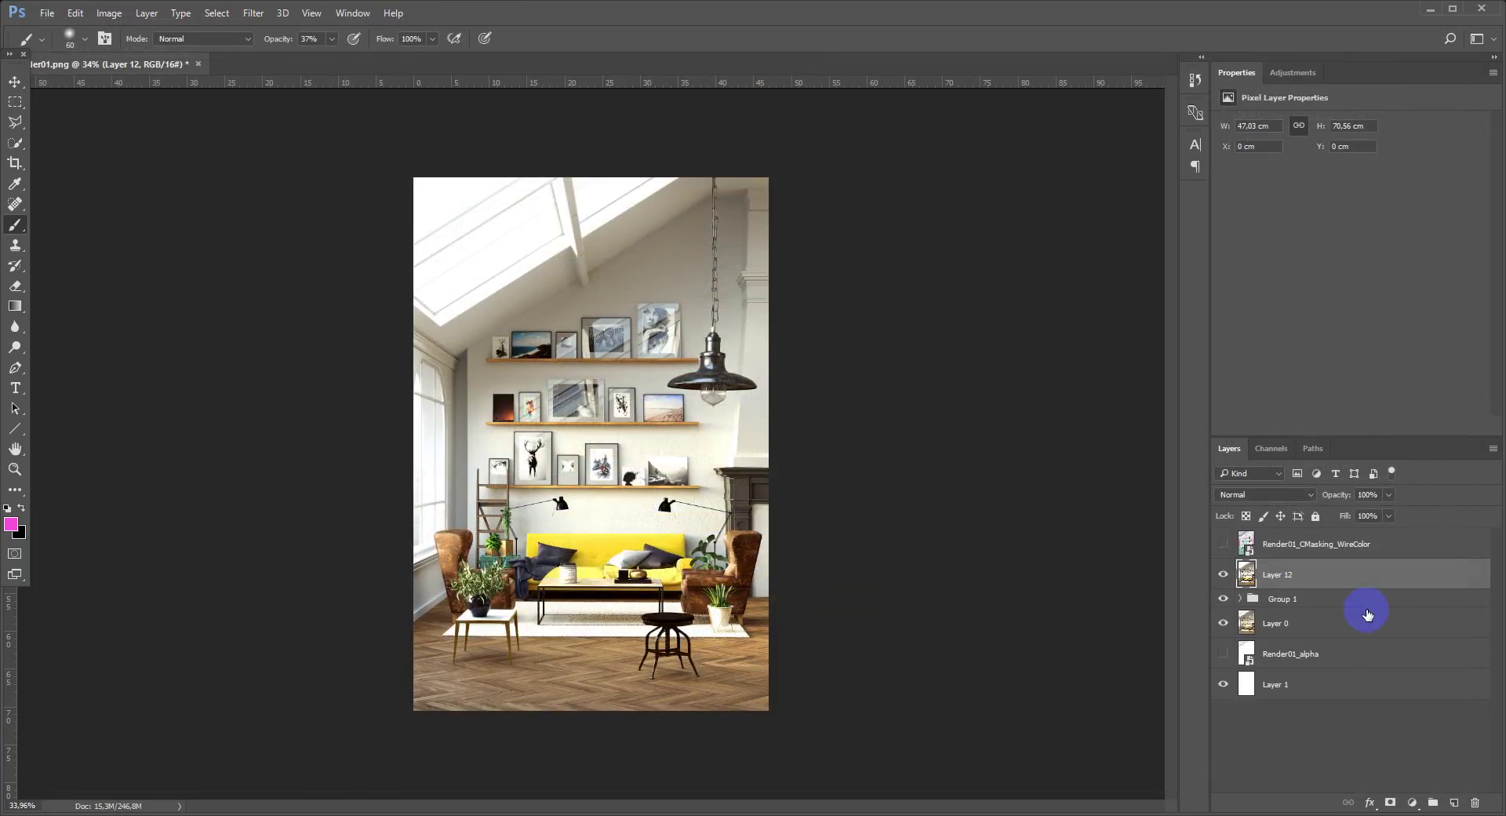
Add a new empty layer with default black/white colours and a soft brush of about 313 px.
{"action": "left_click", "coordinate": [1453, 802]}
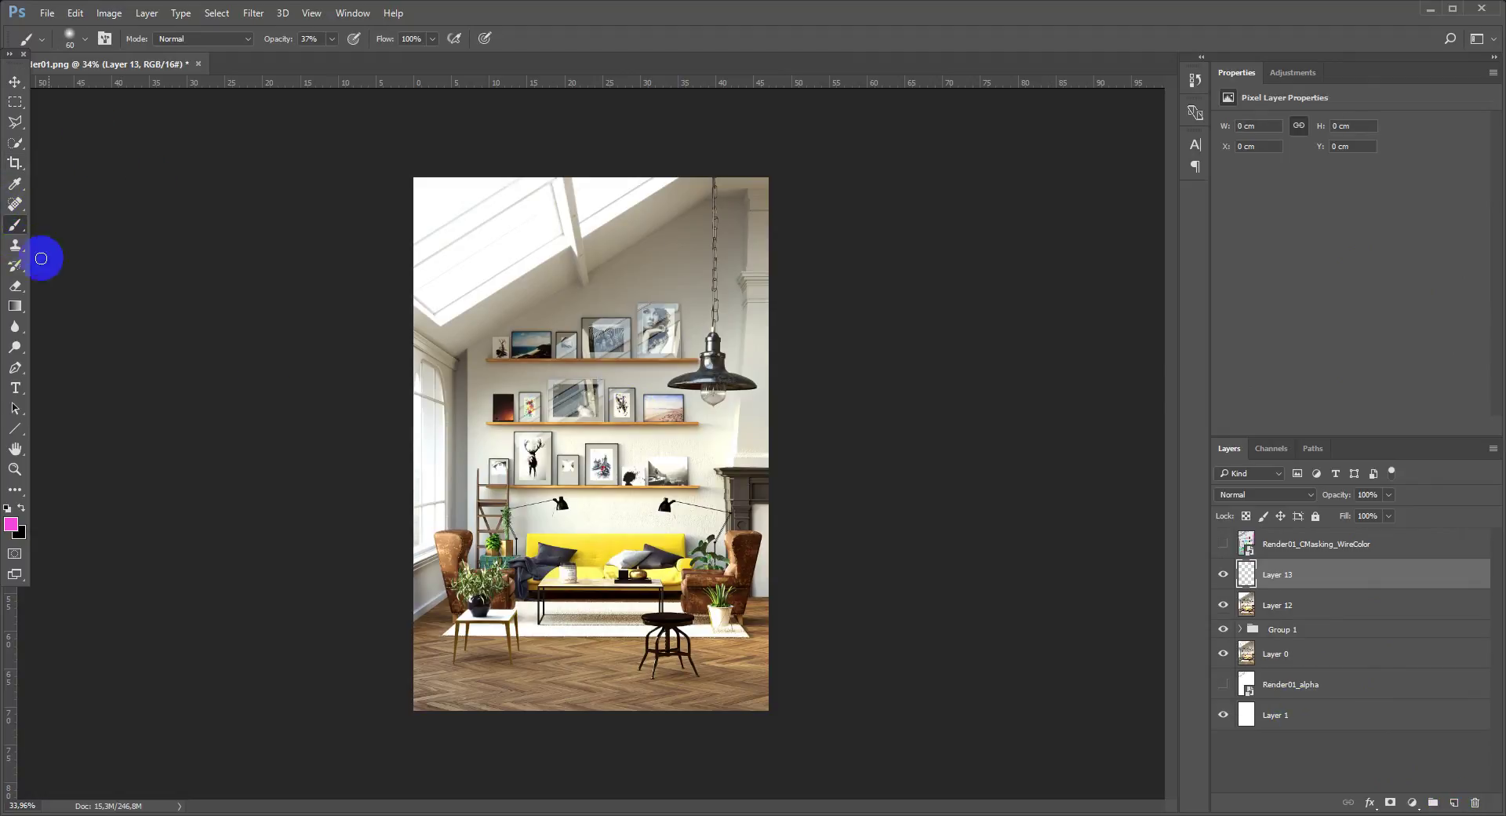
{"action": "key", "text": "d"}
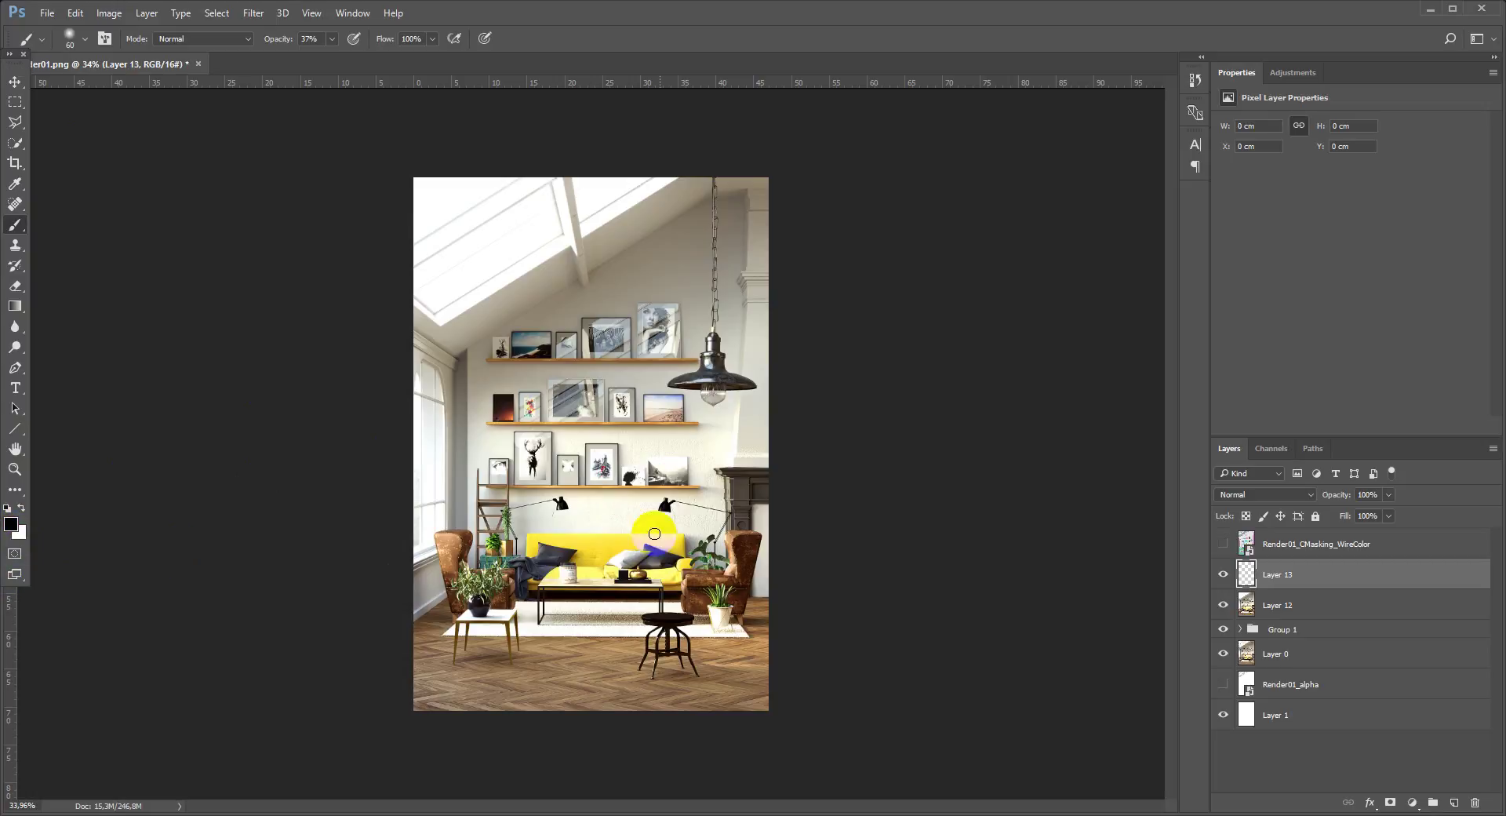
{"action": "mouse_move", "coordinate": [632, 449]}
{"action": "left_mouse_down"}
{"action": "mouse_move", "coordinate": [696, 440]}
{"action": "mouse_move", "coordinate": [664, 466]}
{"action": "left_mouse_up"}
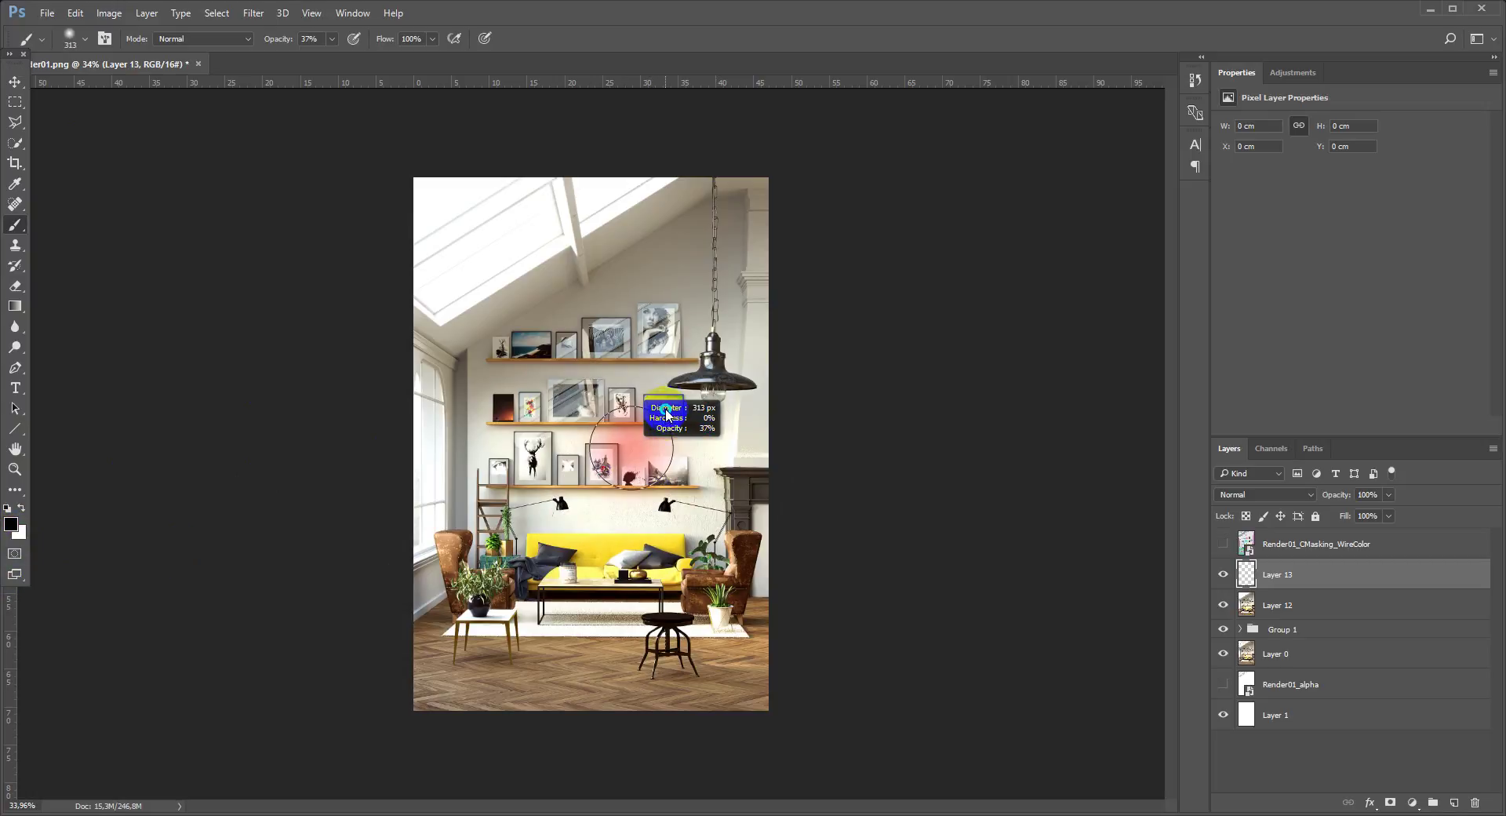
{"action": "left_click_drag", "start_coordinate": [664, 465], "coordinate": [663, 408]}
Paint black over the corners and bottom edge, then lower the layer opacity to 34%.
{"action": "left_click_drag", "start_coordinate": [824, 228], "coordinate": [845, 223]}
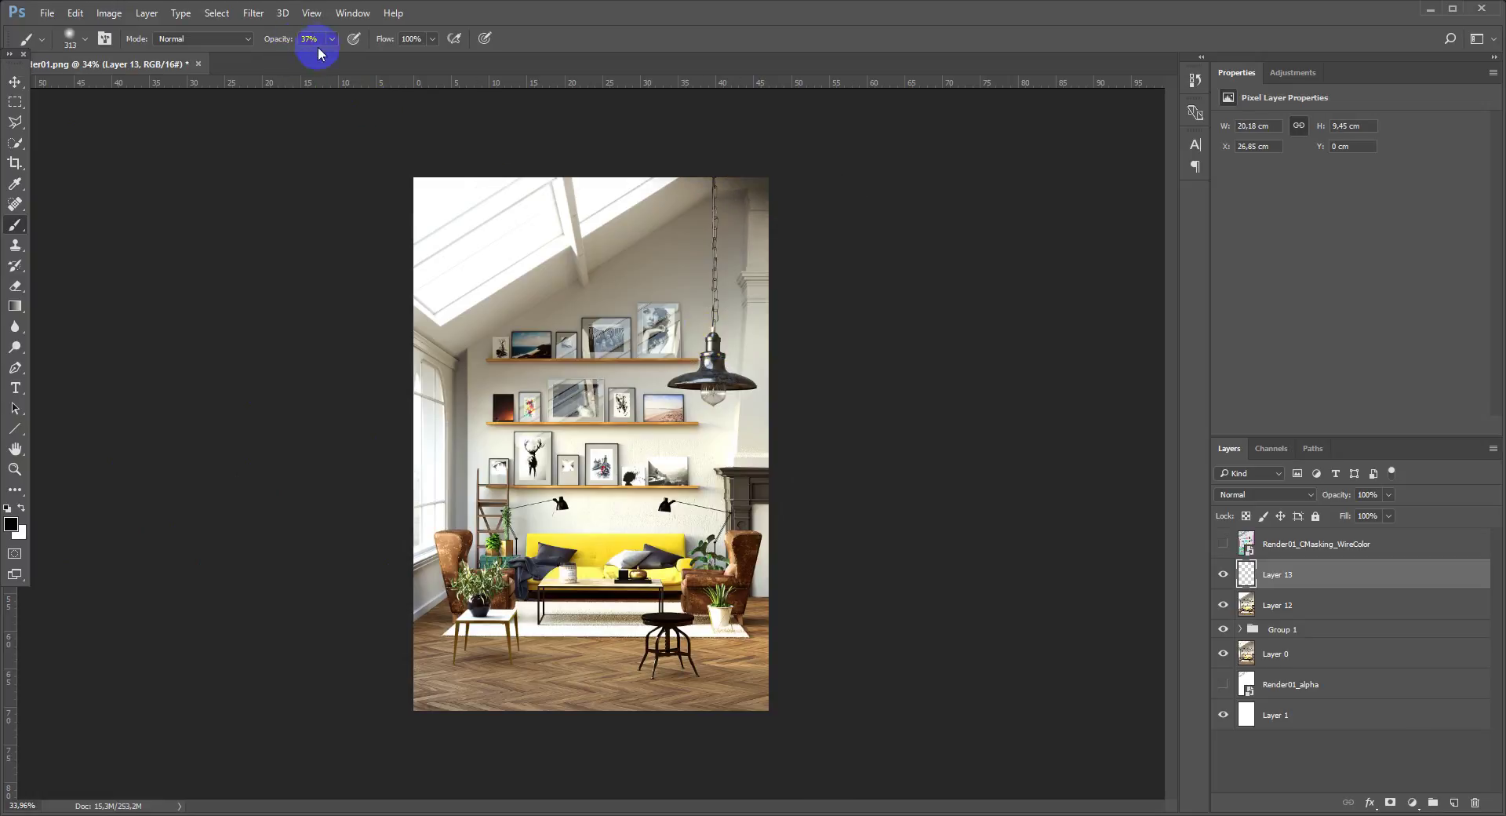
{"action": "mouse_move", "coordinate": [454, 168]}
{"action": "left_mouse_down"}
{"action": "mouse_move", "coordinate": [350, 207]}
{"action": "mouse_move", "coordinate": [468, 147]}
{"action": "mouse_move", "coordinate": [422, 182]}
{"action": "left_mouse_up"}
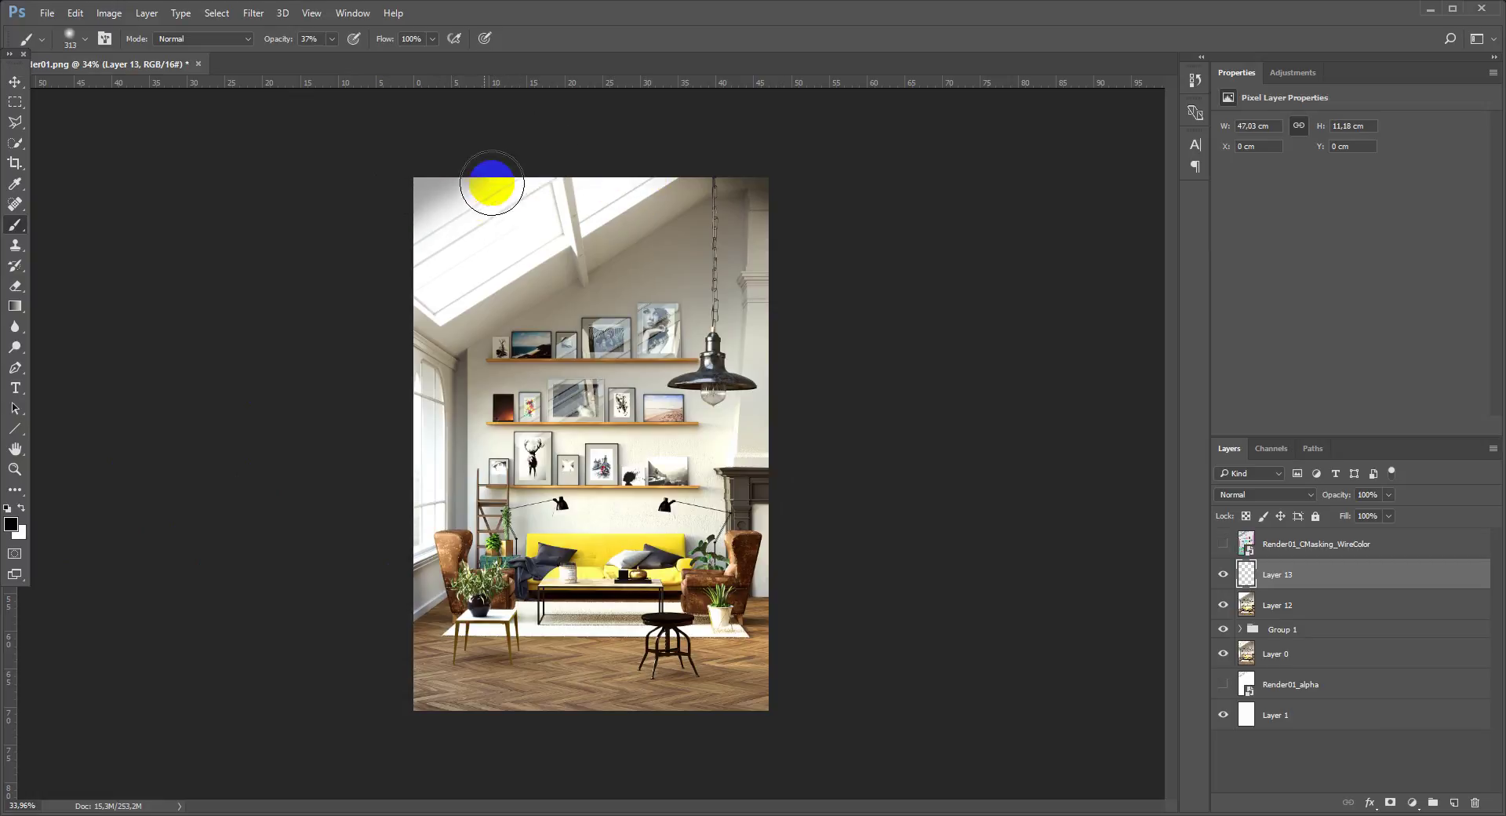
{"action": "key", "text": "ctrl+z"}
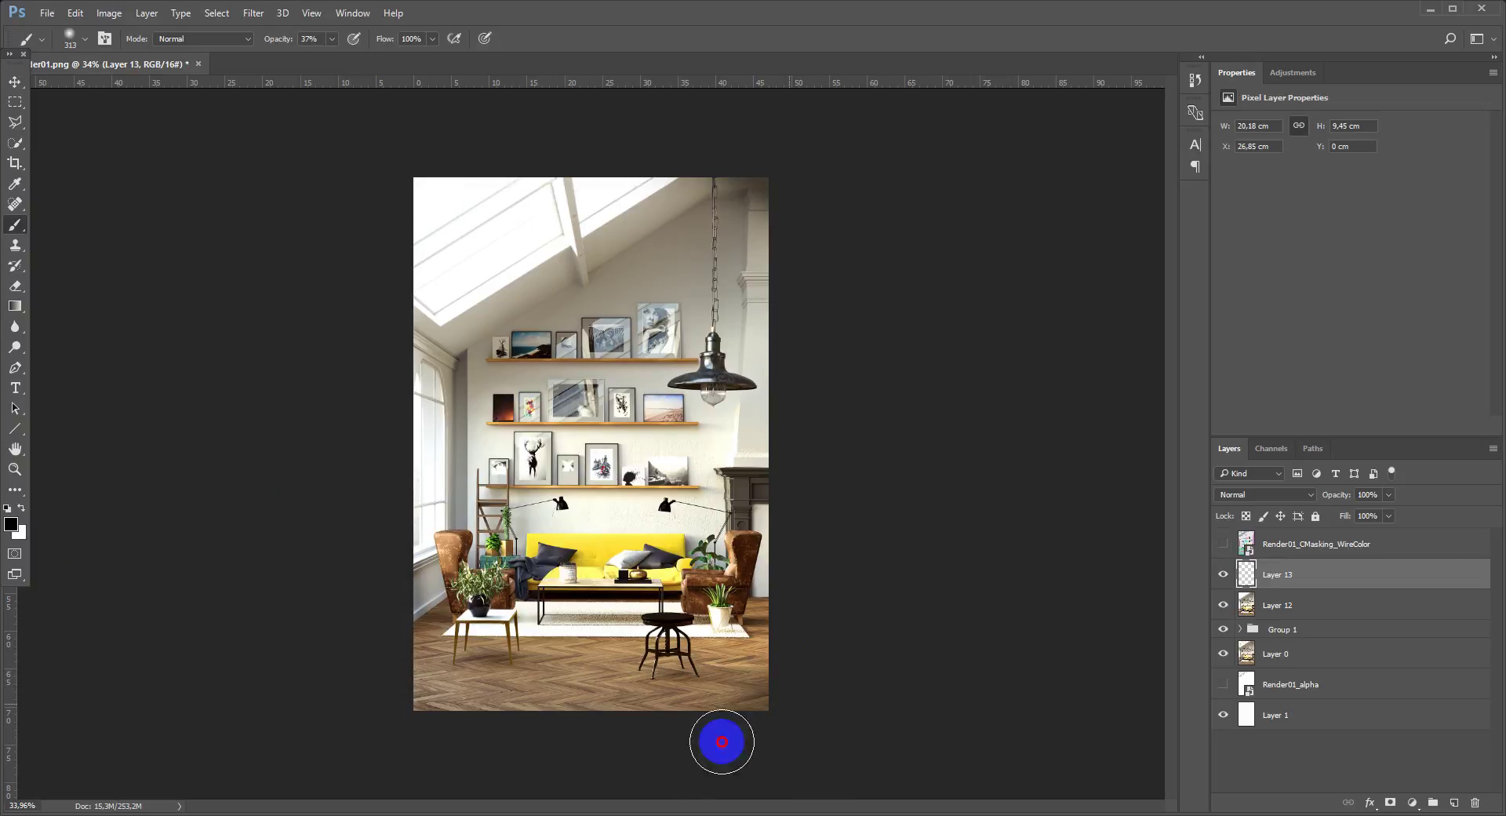
{"action": "mouse_move", "coordinate": [812, 693]}
{"action": "left_mouse_down"}
{"action": "mouse_move", "coordinate": [408, 674]}
{"action": "mouse_move", "coordinate": [366, 686]}
{"action": "left_mouse_up"}
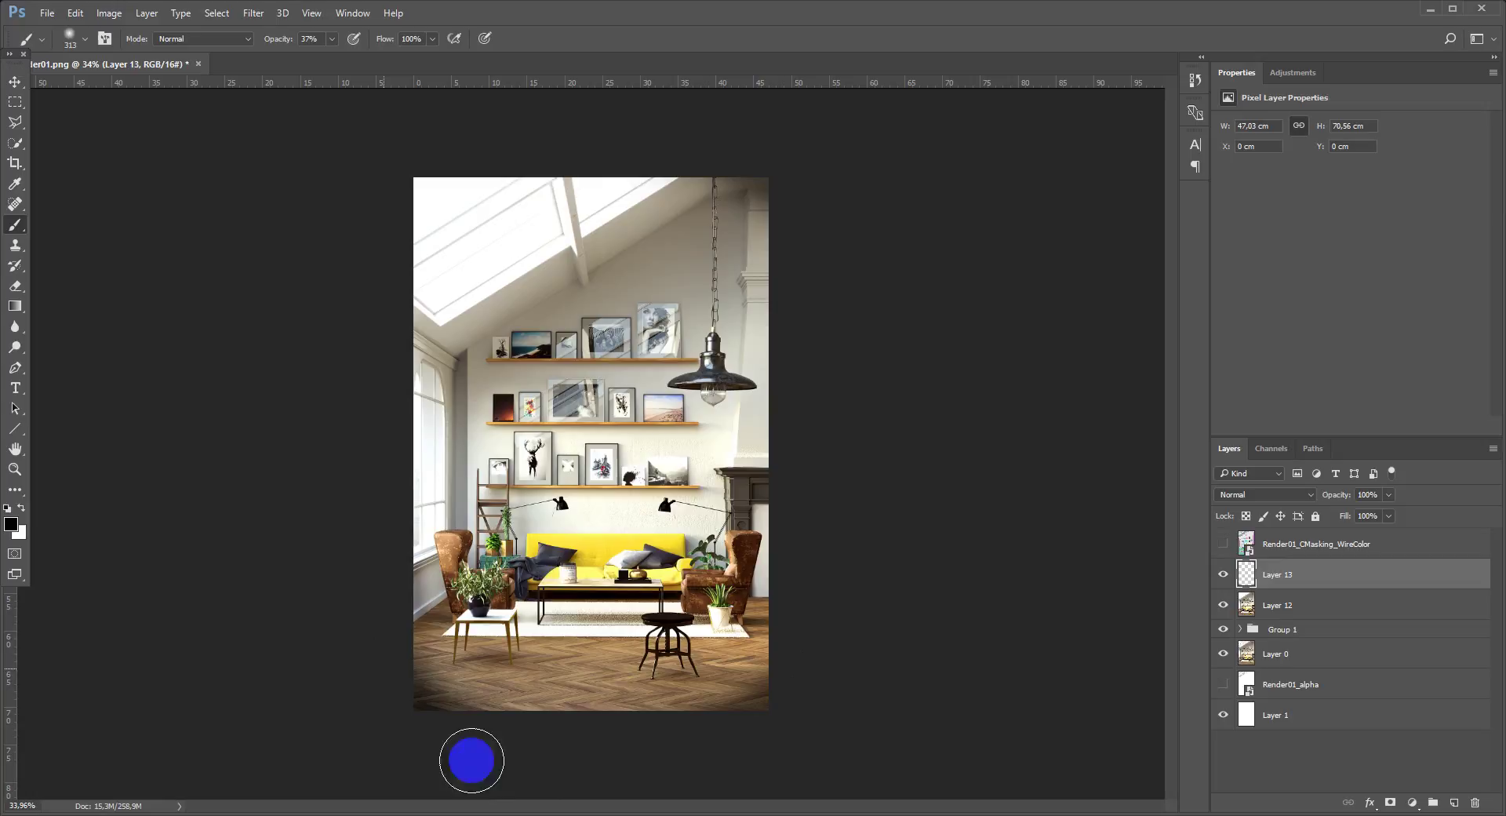
{"action": "left_click_drag", "start_coordinate": [790, 676], "coordinate": [722, 735]}
{"action": "mouse_move", "coordinate": [783, 689]}
{"action": "left_mouse_down"}
{"action": "mouse_move", "coordinate": [416, 688]}
{"action": "mouse_move", "coordinate": [565, 760]}
{"action": "left_mouse_up"}
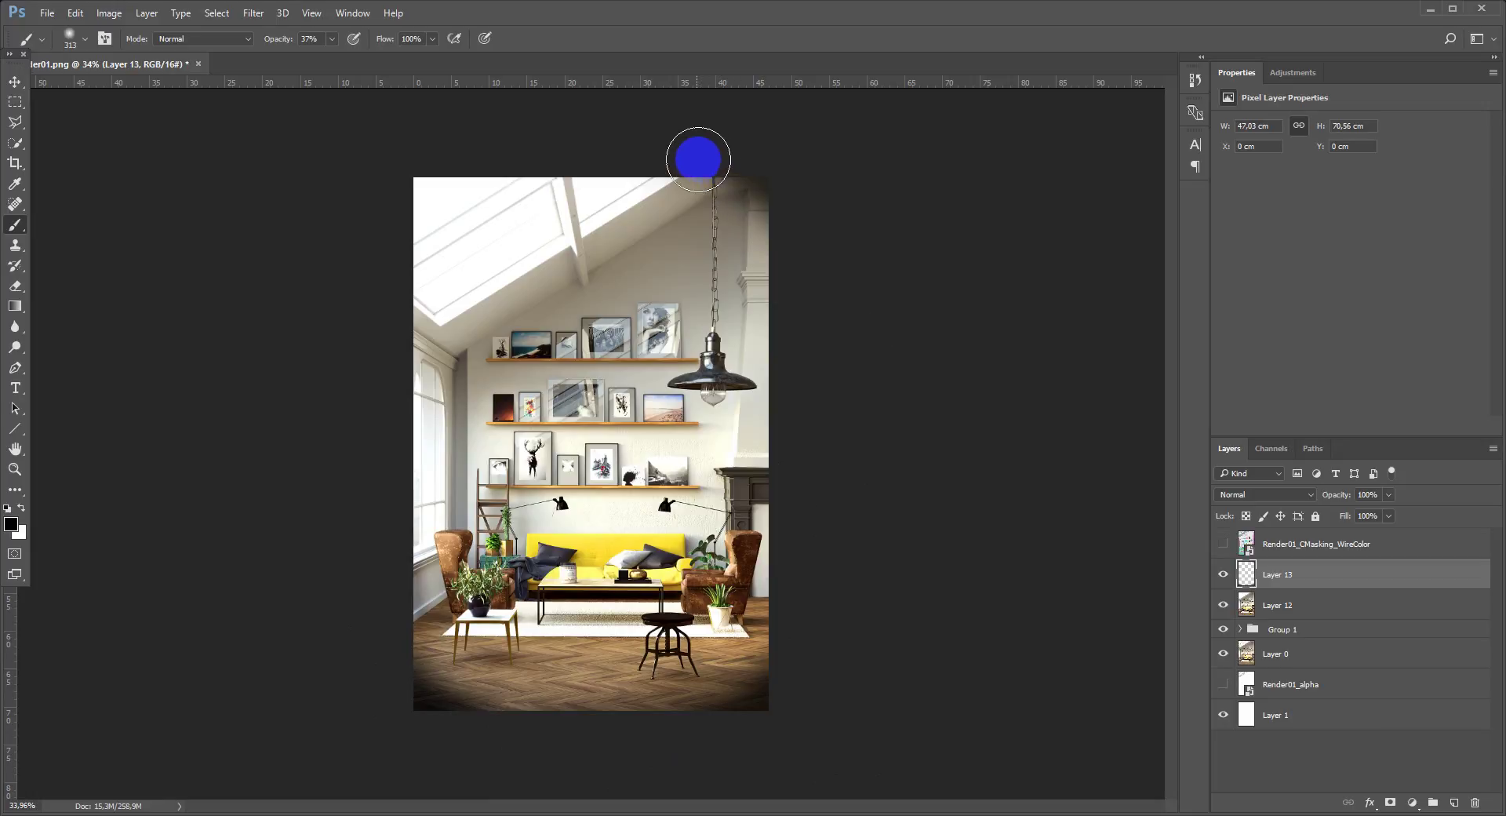
{"action": "left_click_drag", "start_coordinate": [1388, 495], "coordinate": [1345, 526]}
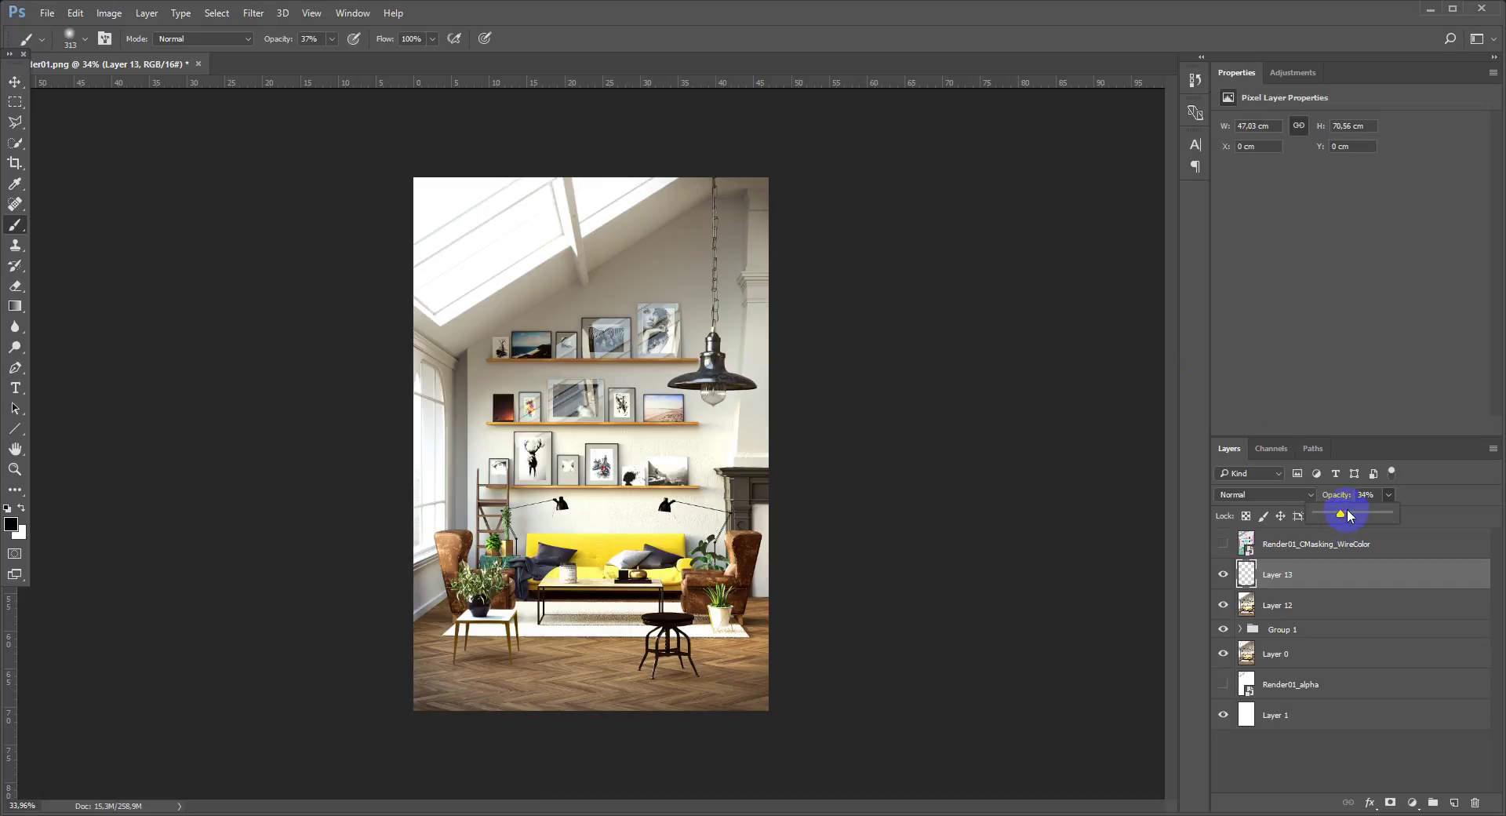
{"action": "left_click", "coordinate": [1388, 495]}
{"action": "left_click", "coordinate": [1223, 574]}
{"action": "left_click", "coordinate": [1223, 577]}
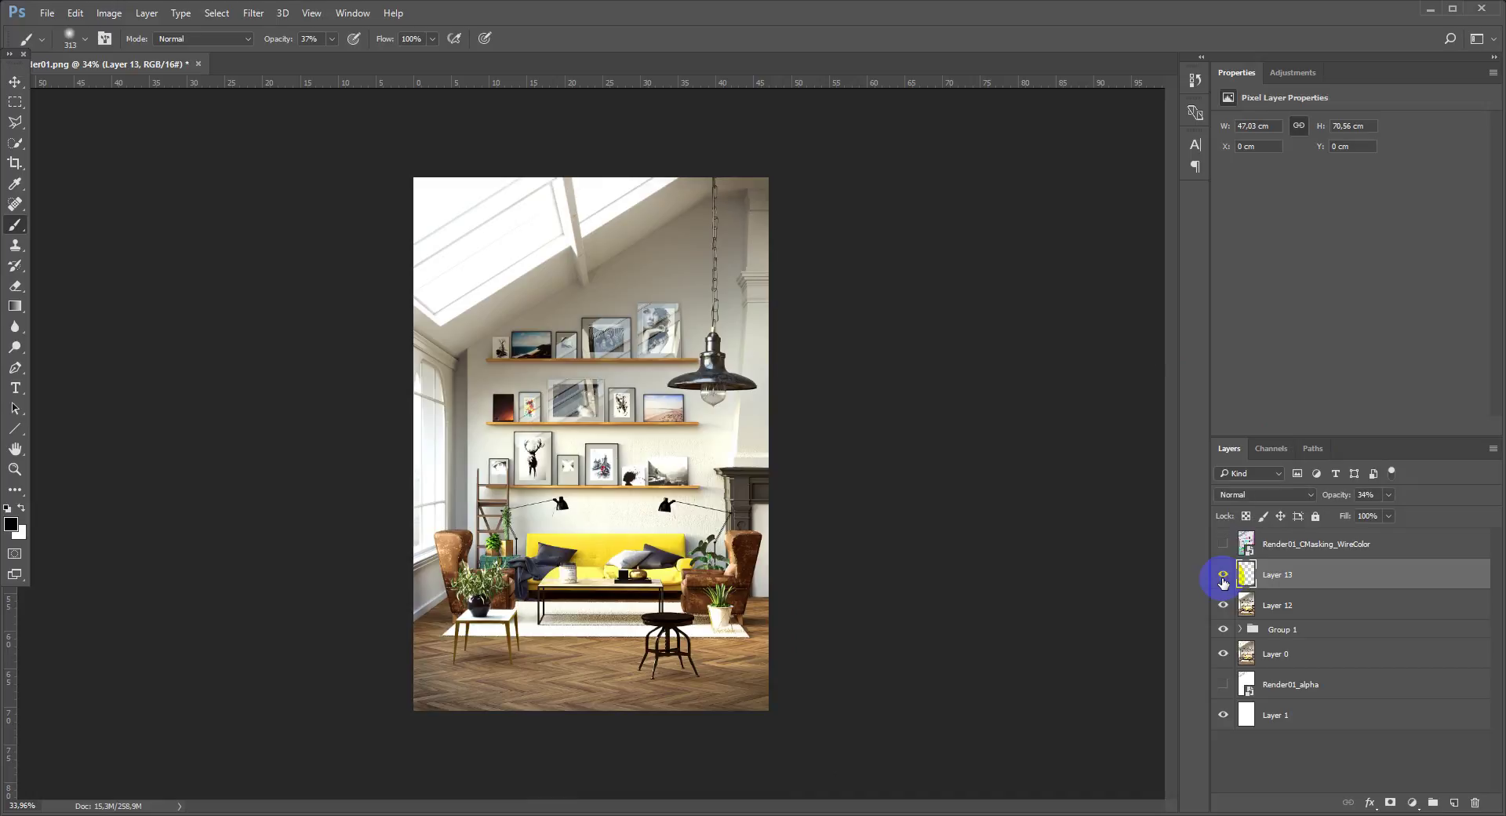
{"action": "scroll", "coordinate": [648, 512], "scroll_direction": "down", "scroll_amount": 1}
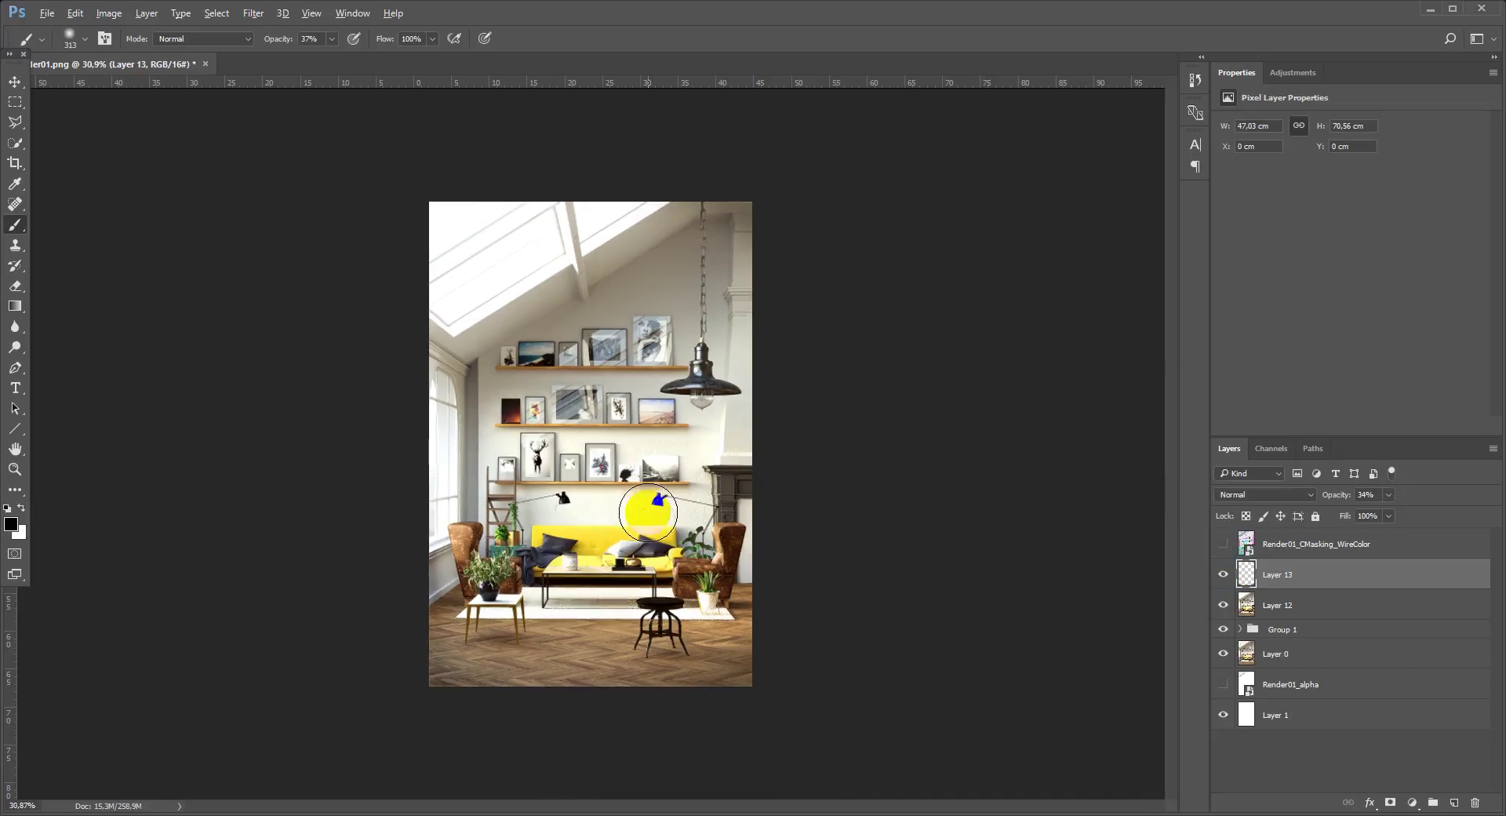
{"action": "scroll", "coordinate": [648, 512], "scroll_direction": "up", "scroll_amount": 1}
{"action": "scroll", "coordinate": [648, 512], "scroll_direction": "up", "scroll_amount": 1}
{"action": "scroll", "coordinate": [648, 512], "scroll_direction": "down", "scroll_amount": 1}
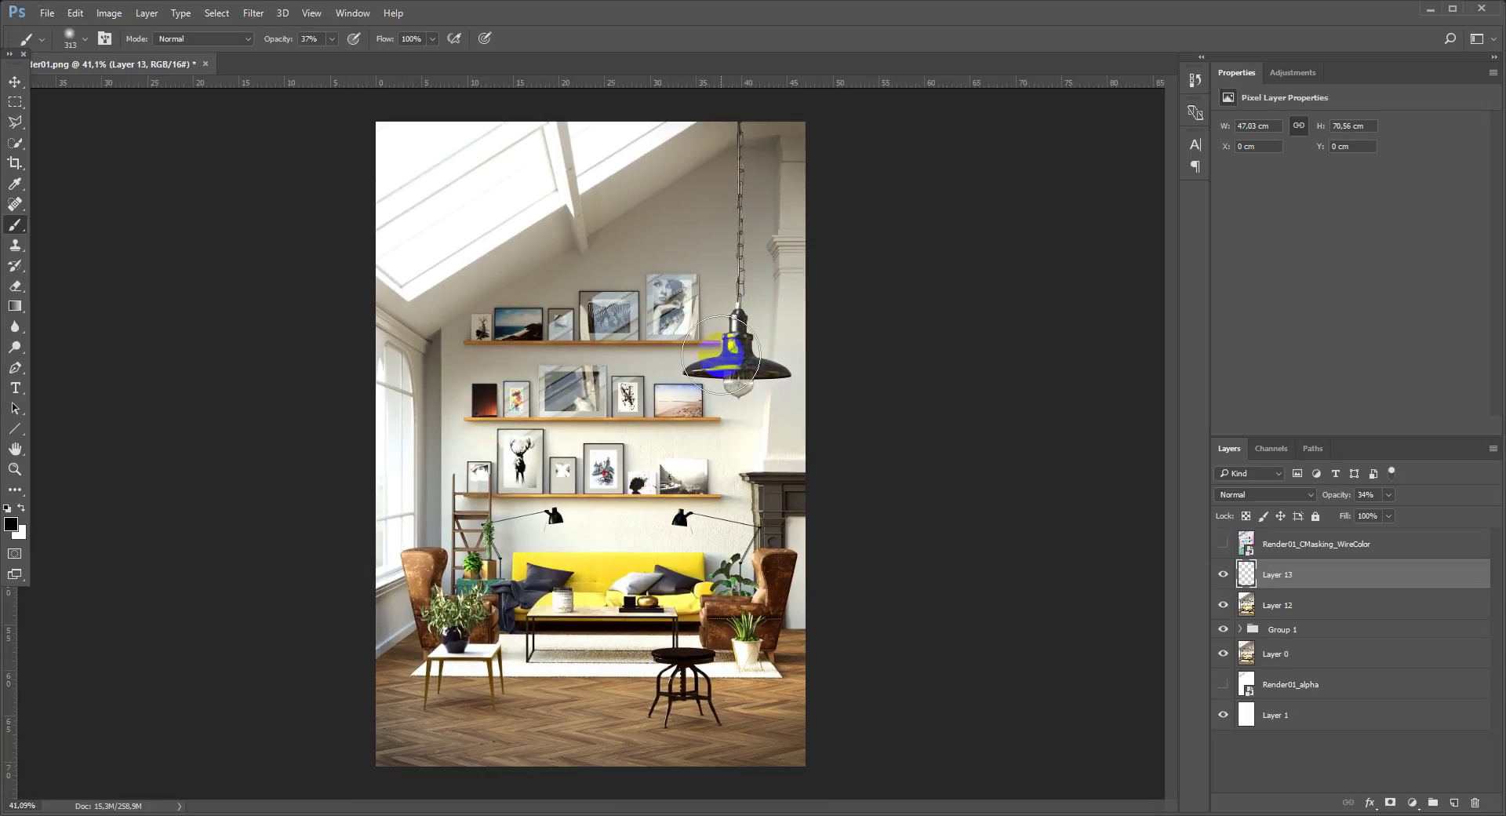
{"action": "left_click_drag", "start_coordinate": [721, 355], "coordinate": [729, 346]}
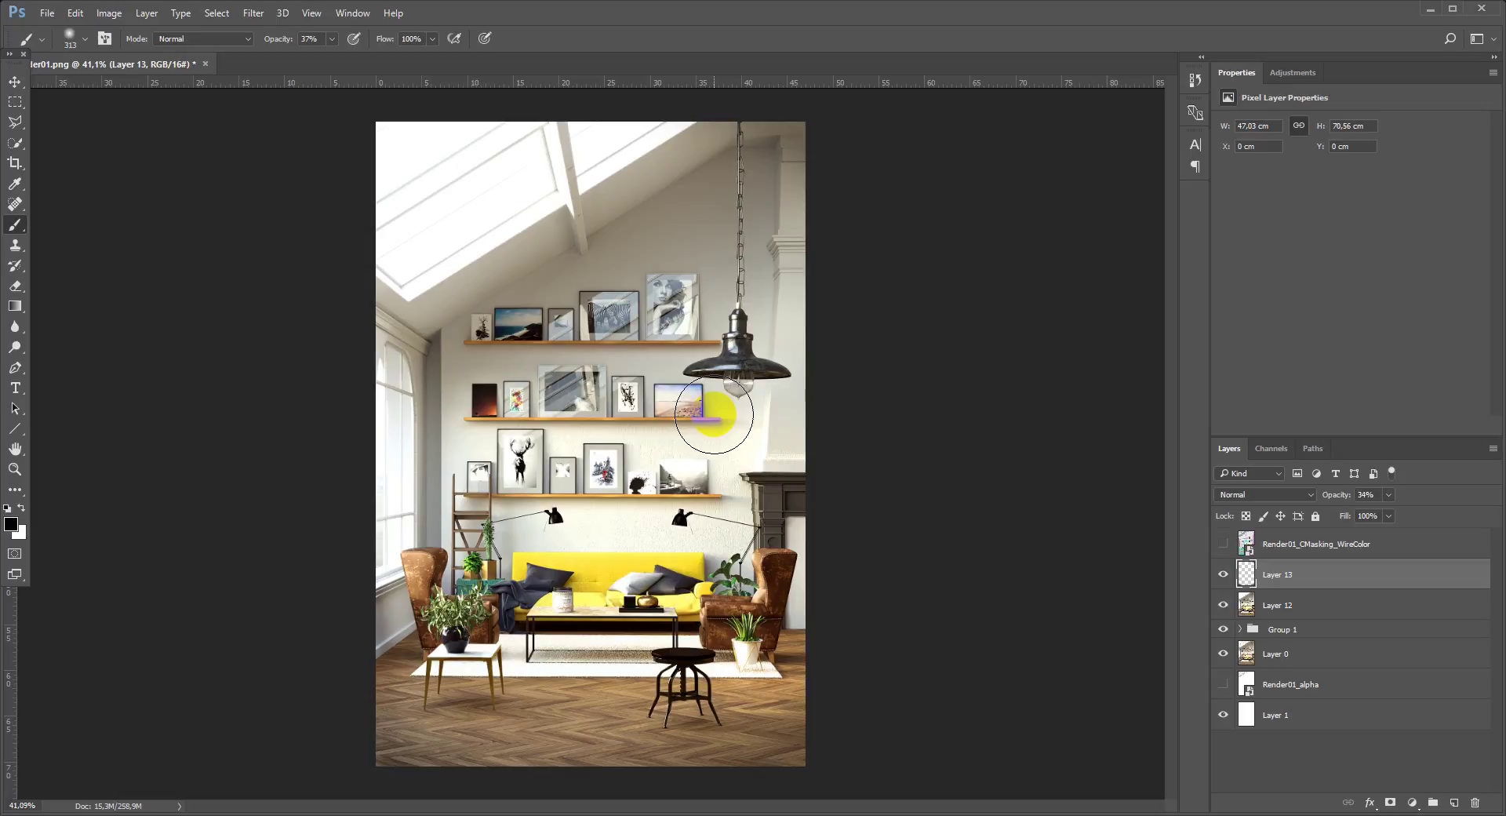
{"action": "left_click_drag", "start_coordinate": [730, 345], "coordinate": [719, 342]}
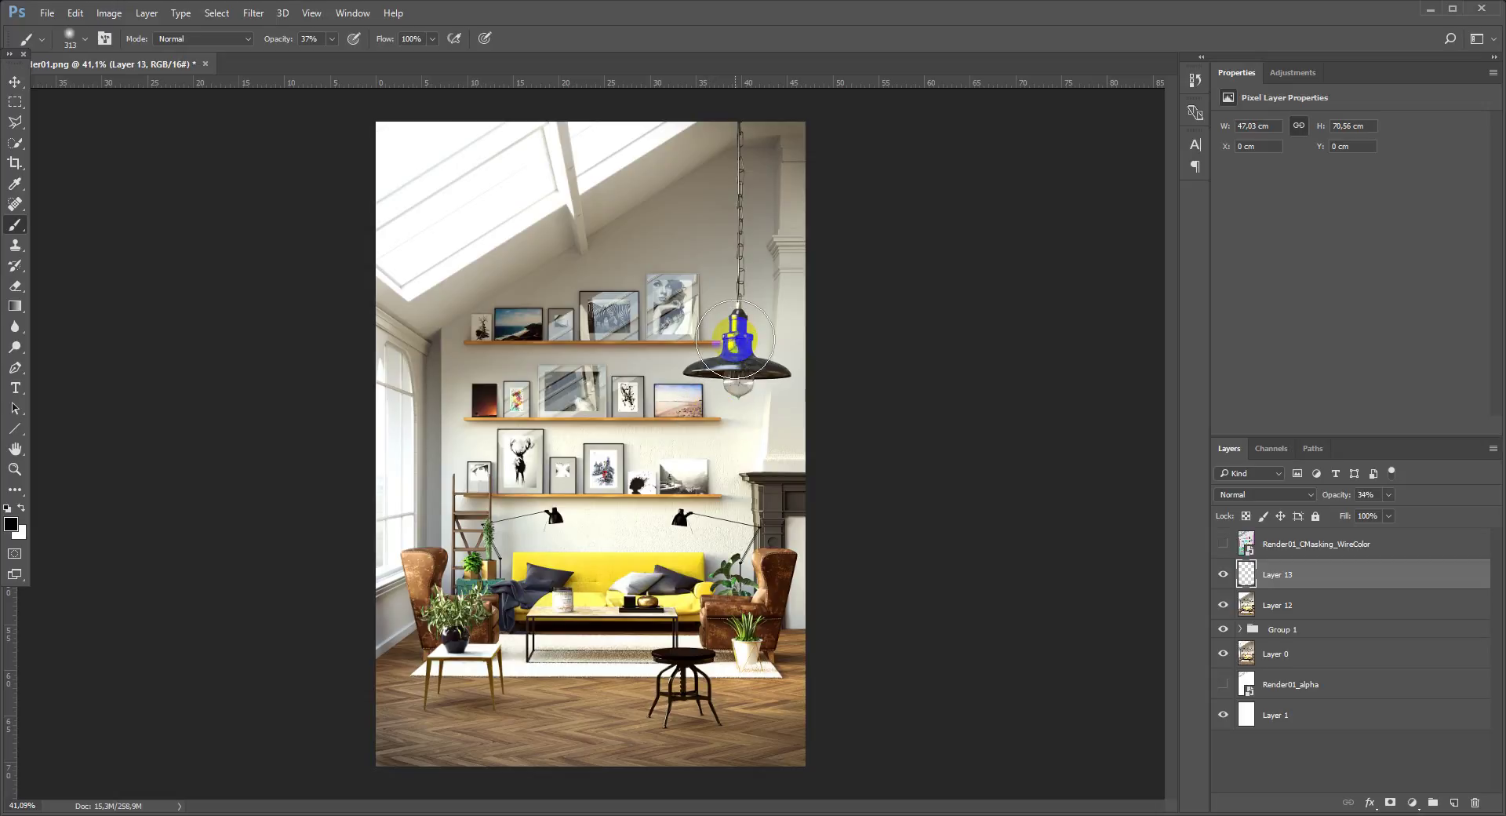